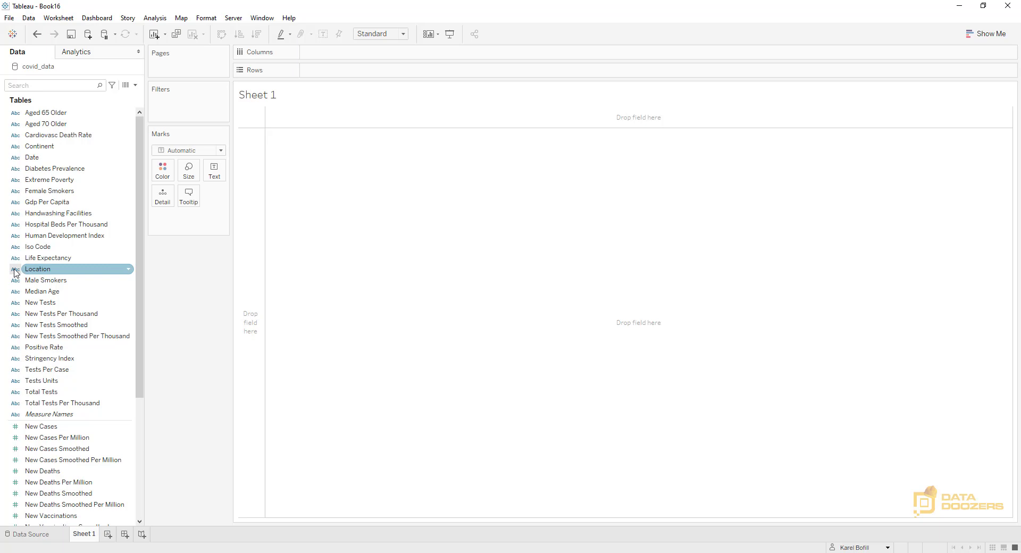
Assign the Country/Region geographic role to the Location field
left_click(15, 271)
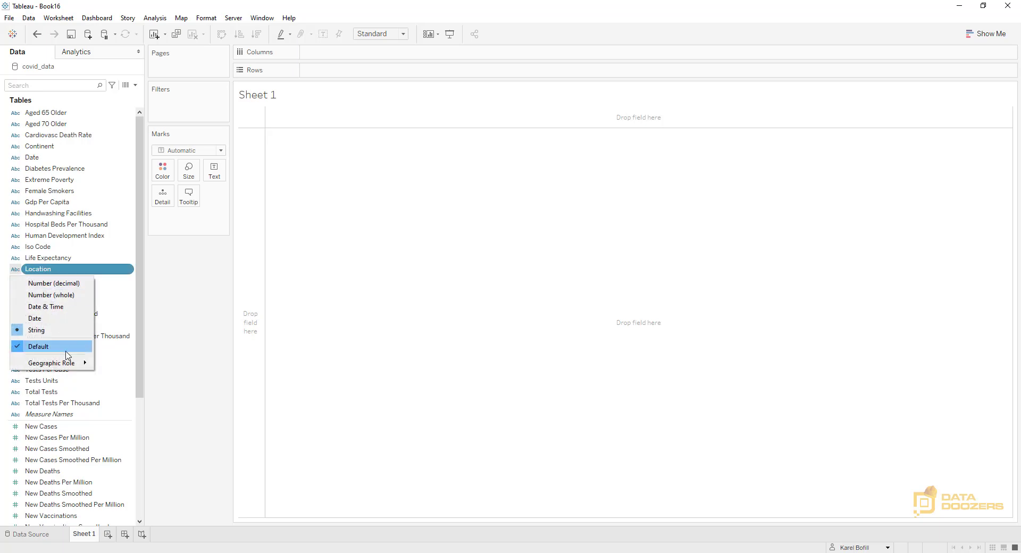
mouse_move(60, 367)
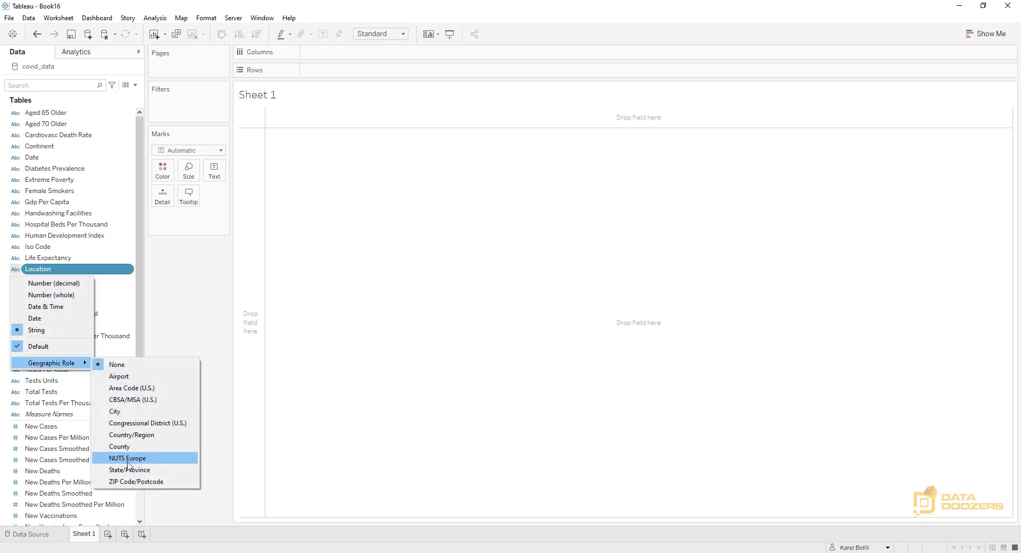
left_click(137, 436)
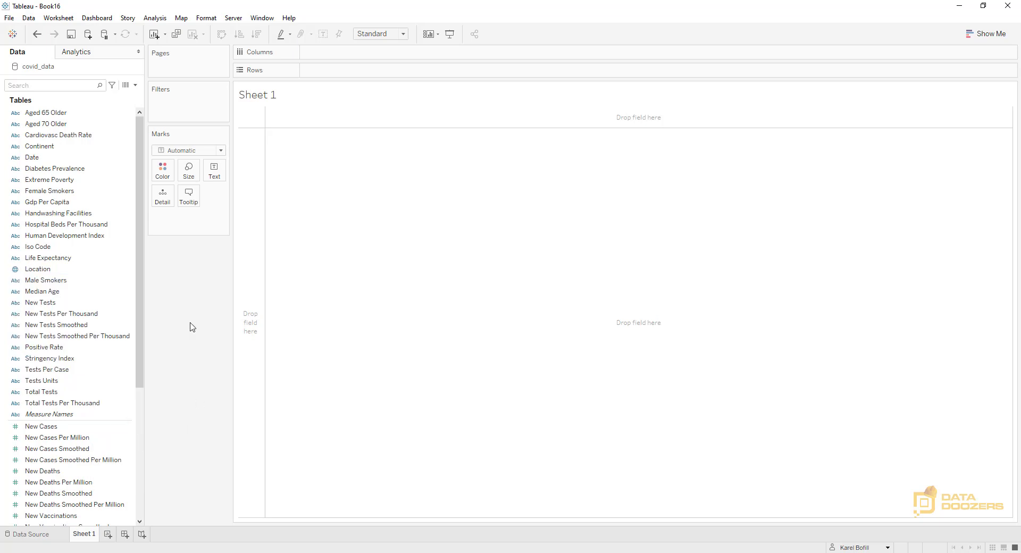
Add the Location field to the empty Sheet 1 view as a map and change it to a filled map
left_click(33, 269)
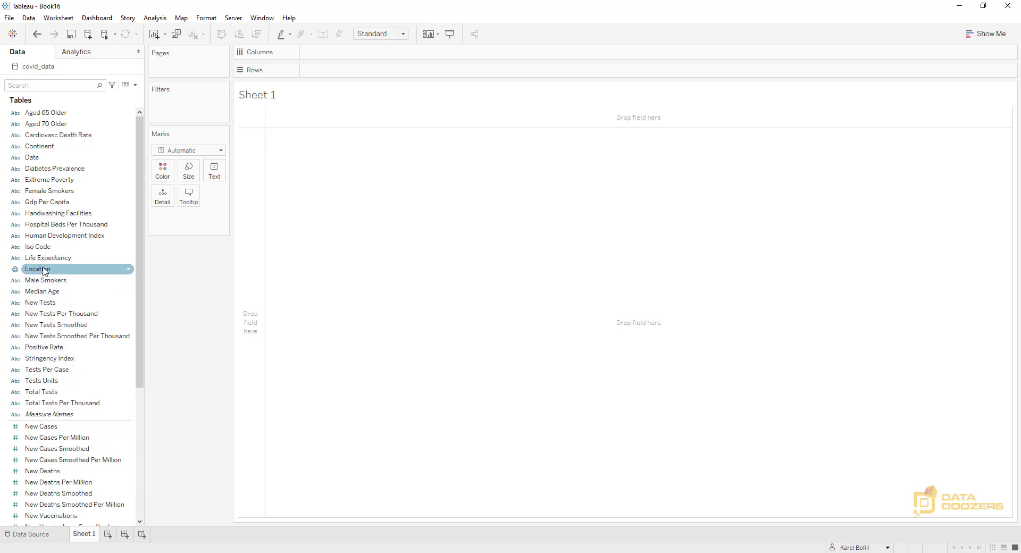
left_click_drag(280, 318, 287, 314)
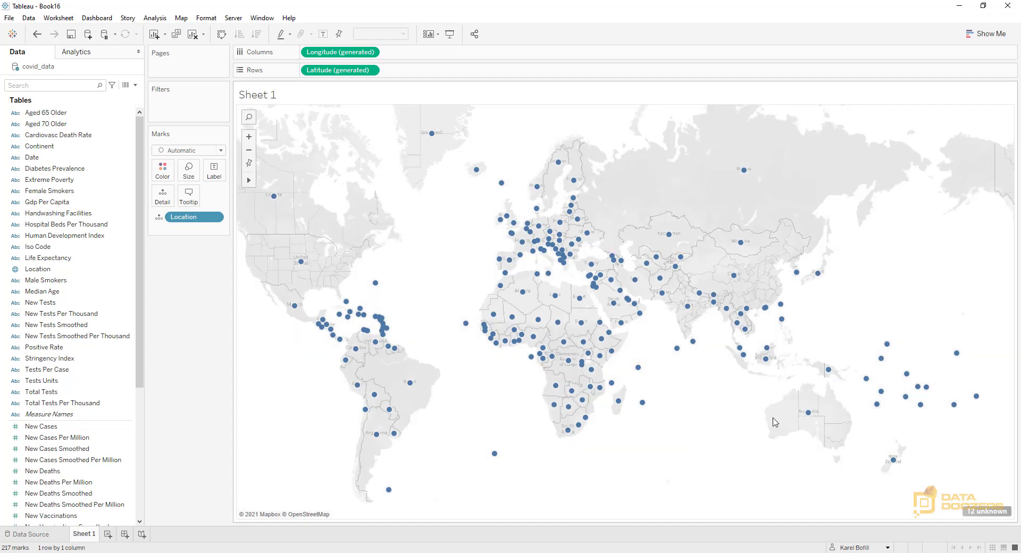
left_click(985, 34)
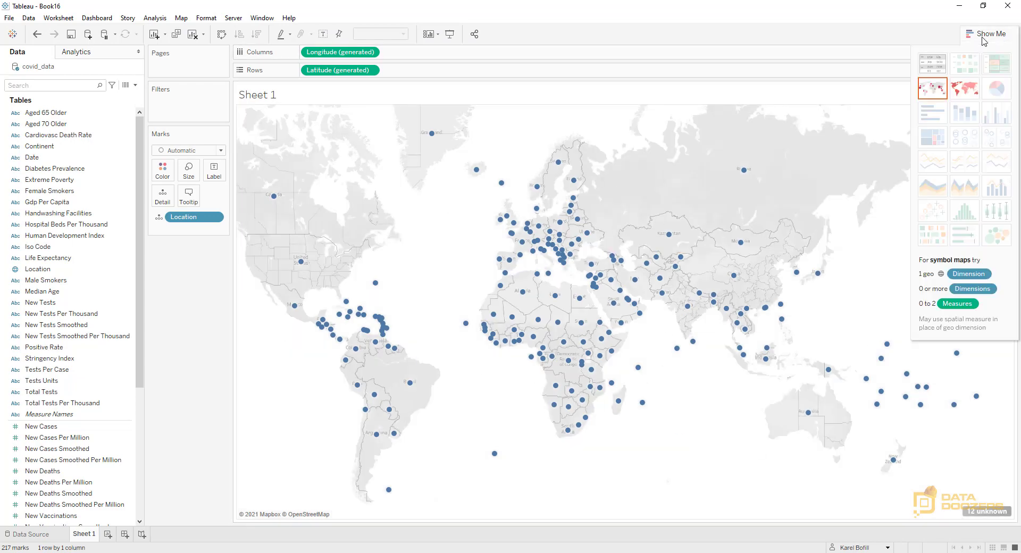
left_click(968, 94)
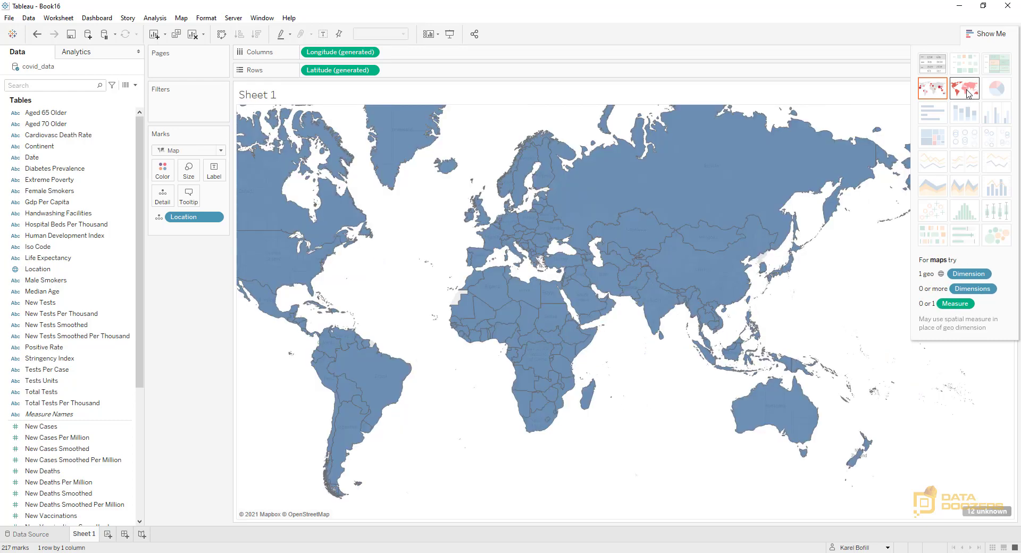
left_click(973, 35)
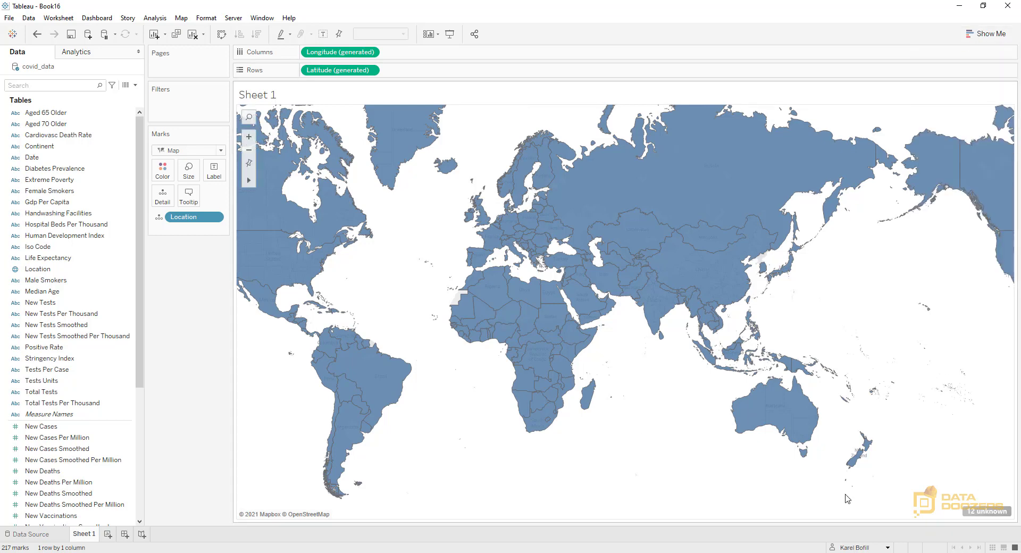
Edit the unknown locations and match Micronesia (country) to Federated States of Micronesia
left_click(987, 512)
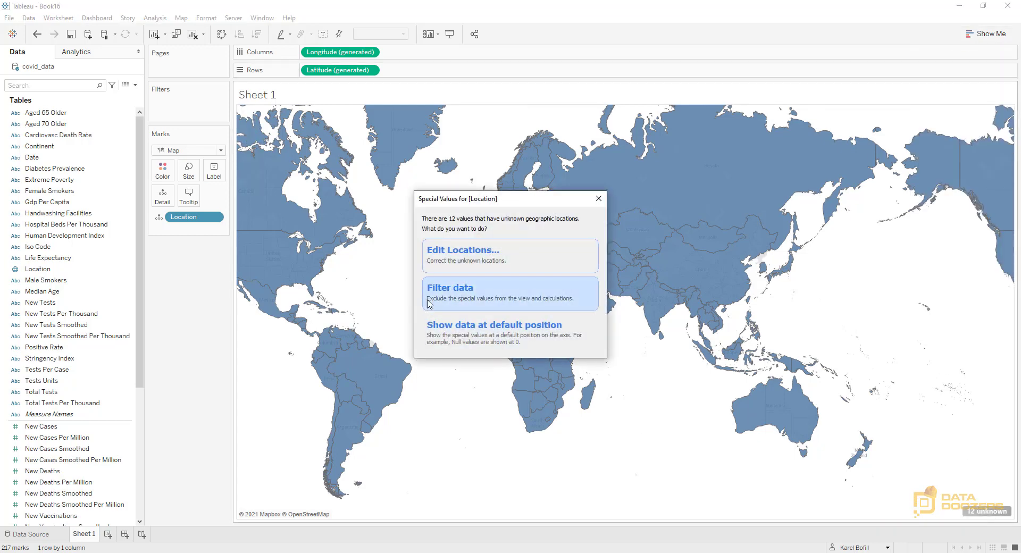
left_click(474, 260)
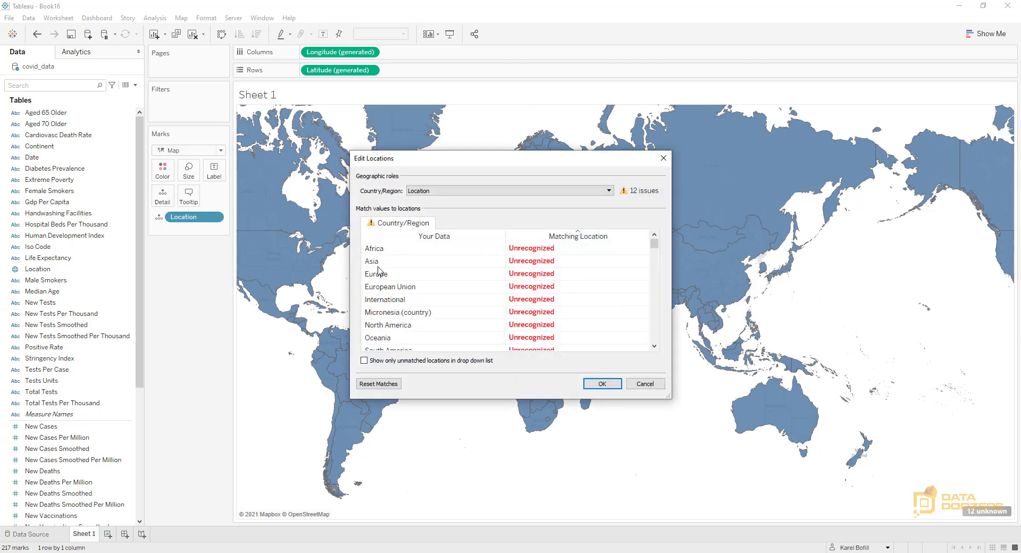
scroll(409, 317, "down", 2)
scroll(404, 317, "up", 2)
left_click(531, 313)
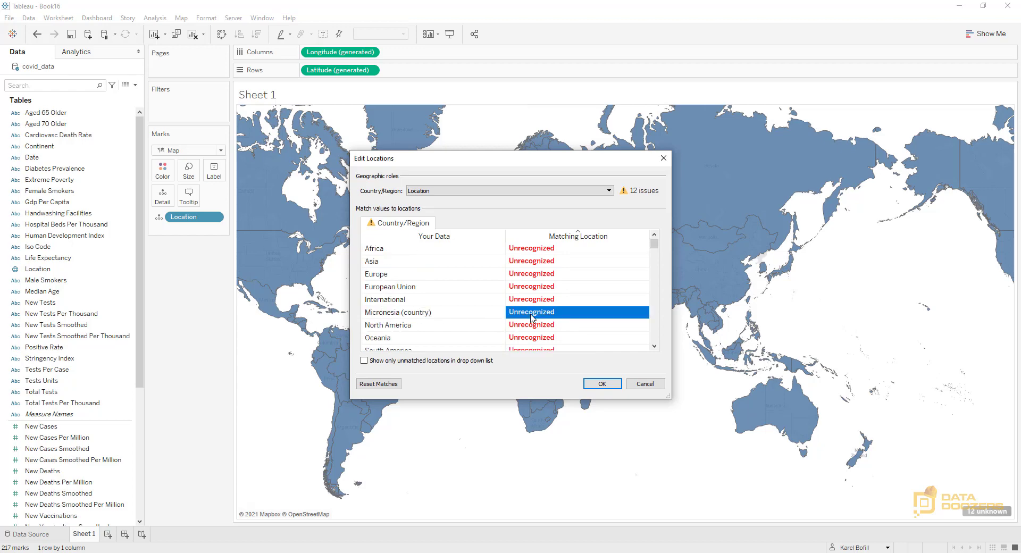
type("micr")
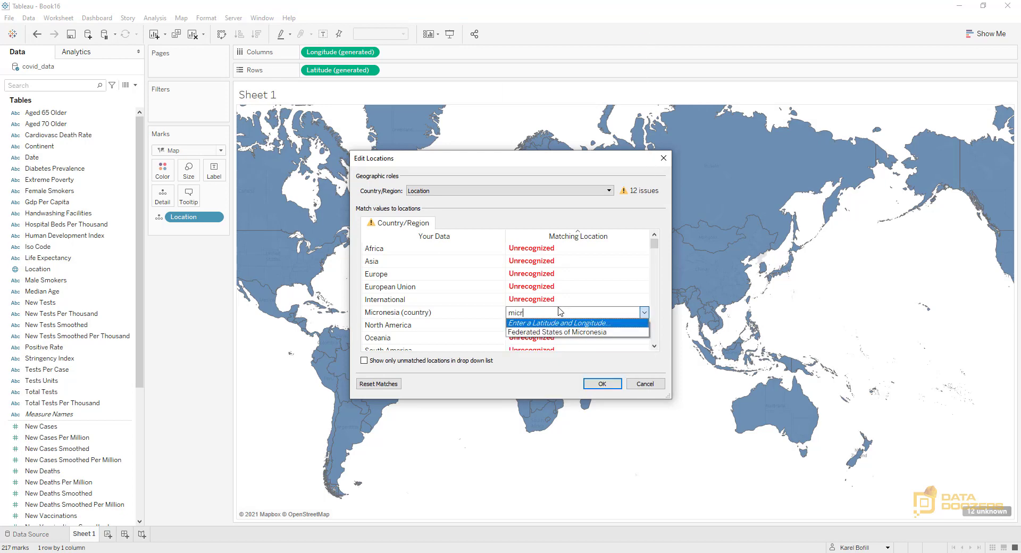
left_click(563, 332)
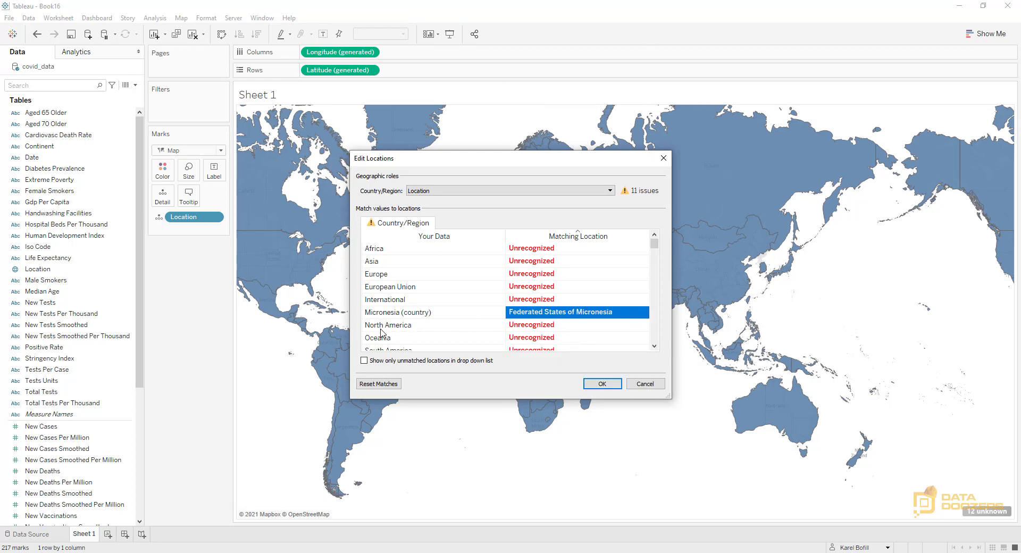
Match the unrecognized Timor value to the location Timor Leste
scroll(383, 330, "down", 1)
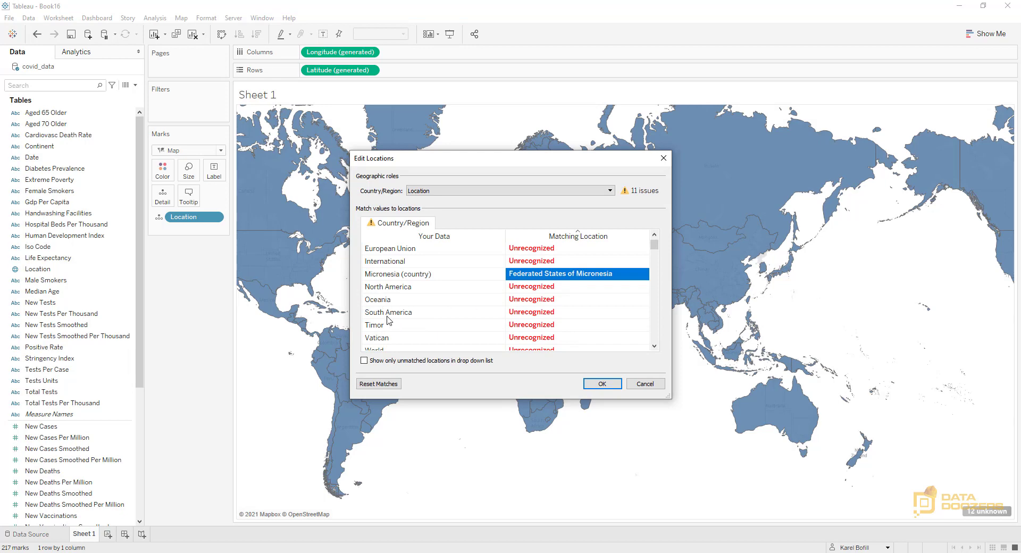
left_click(533, 324)
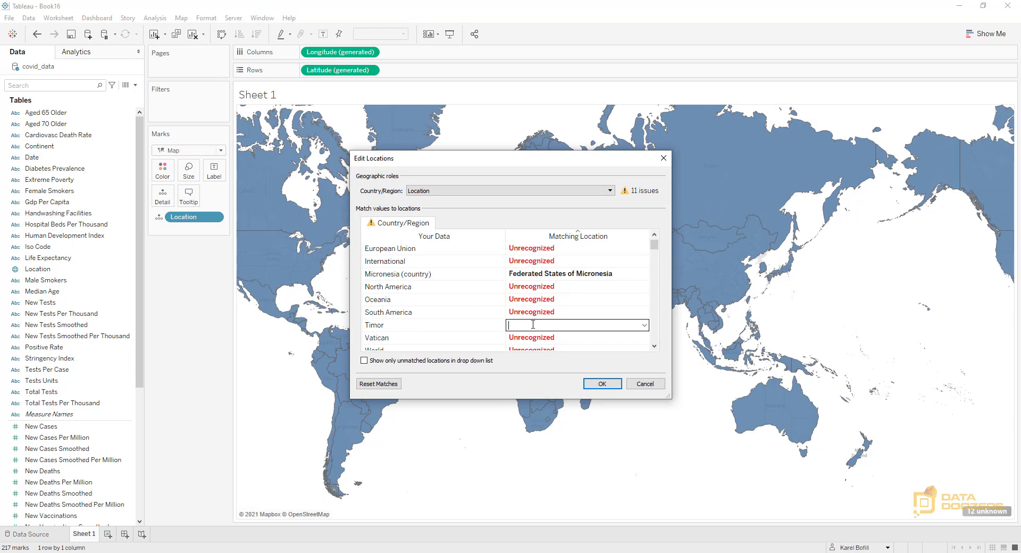
type("timo")
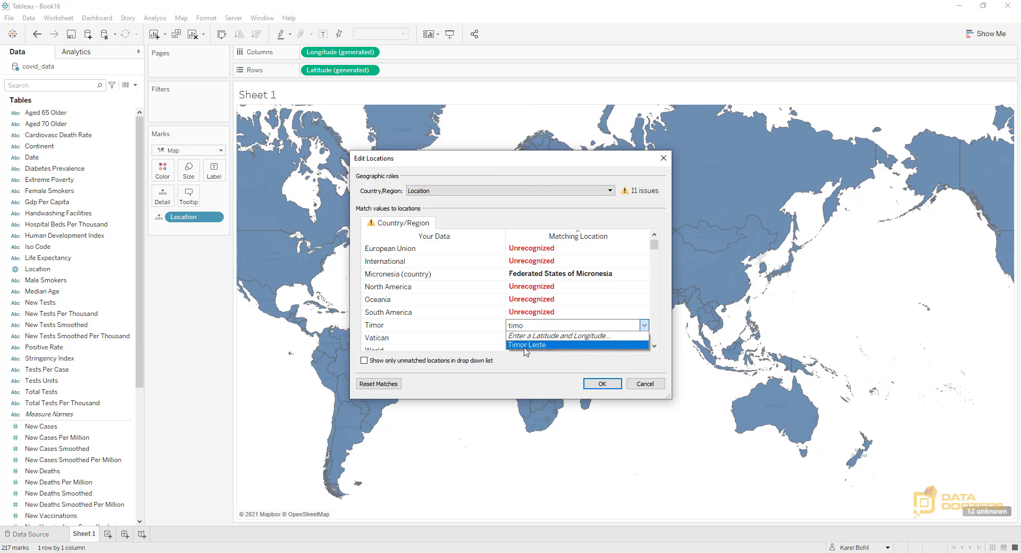
left_click(527, 345)
Match the unrecognized Vatican value to Vatican City, review the remaining unmatched entries and accept the location edits
left_click(538, 299)
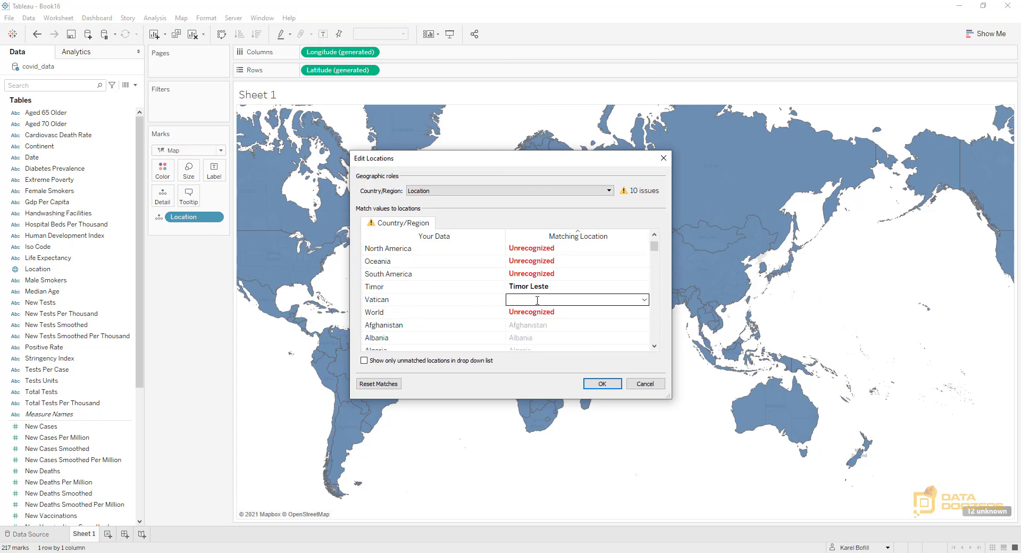
type("vatica")
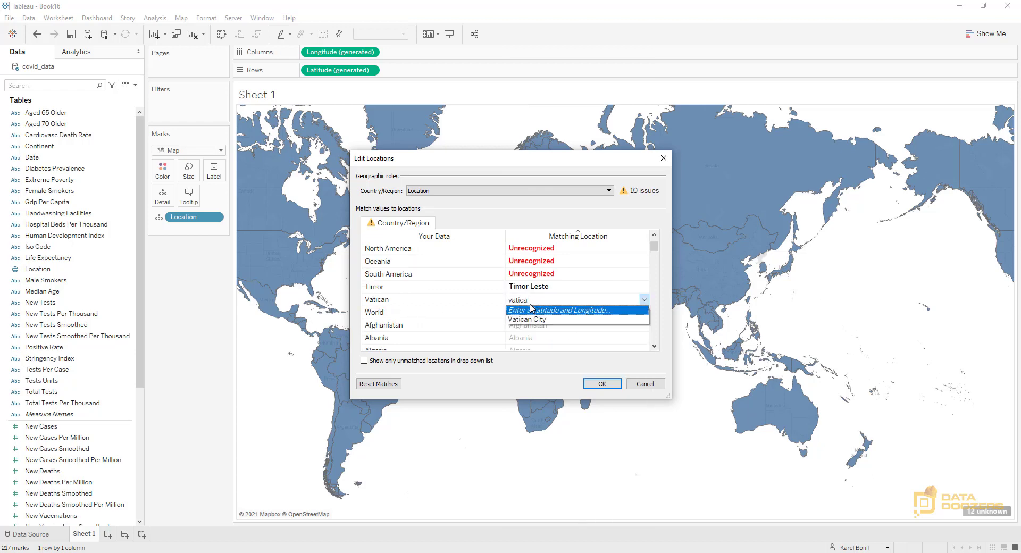
left_click(525, 319)
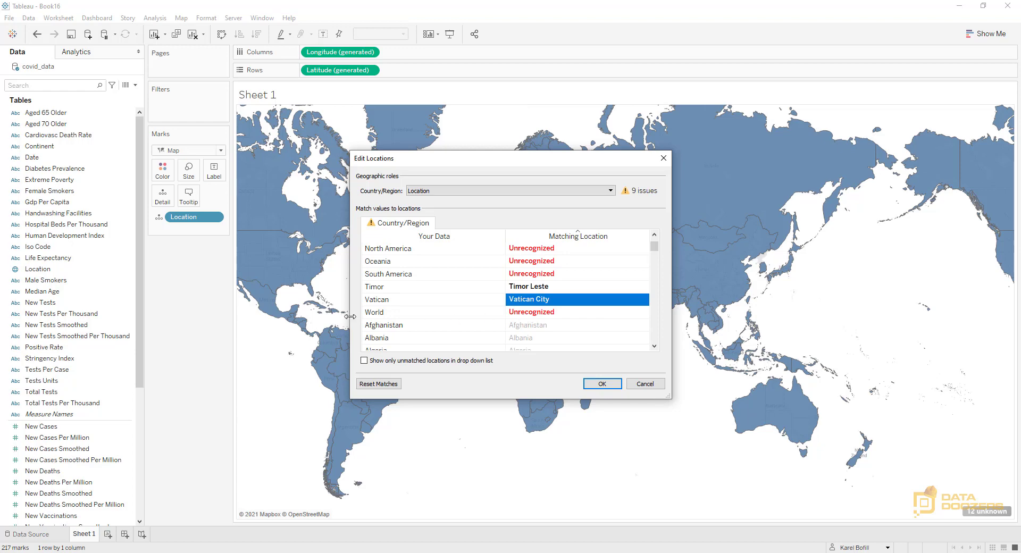
scroll(377, 275, "up", 1)
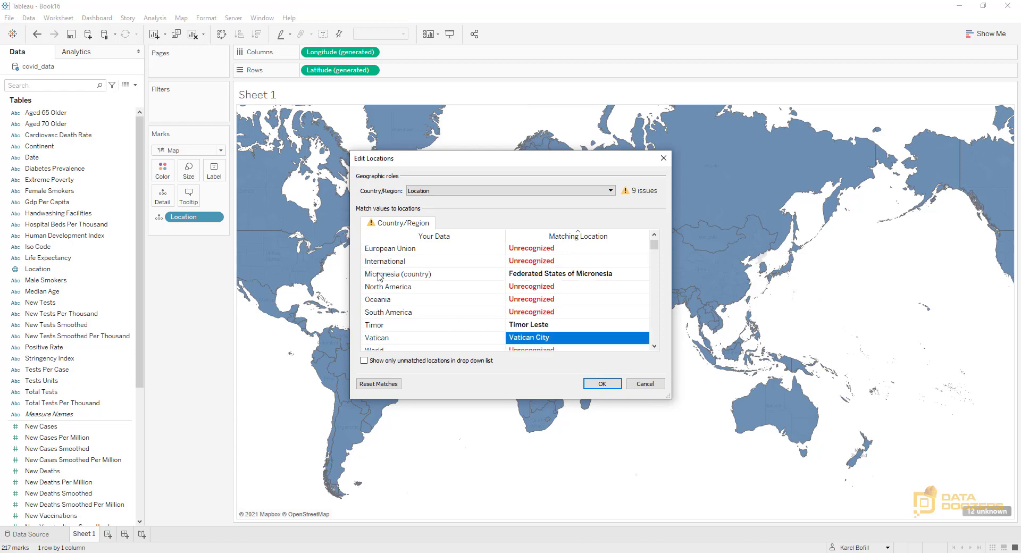
scroll(388, 293, "up", 1)
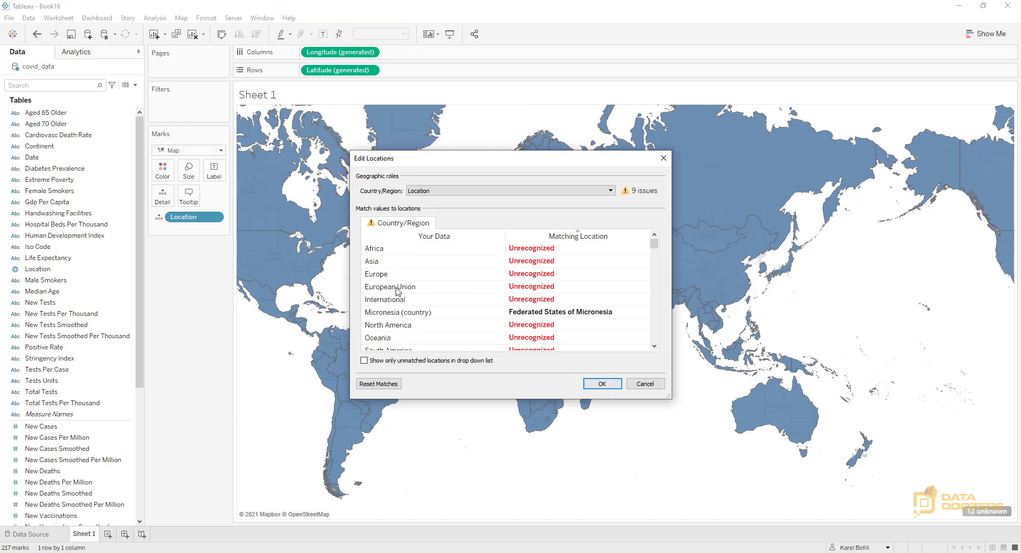
scroll(397, 292, "down", 2)
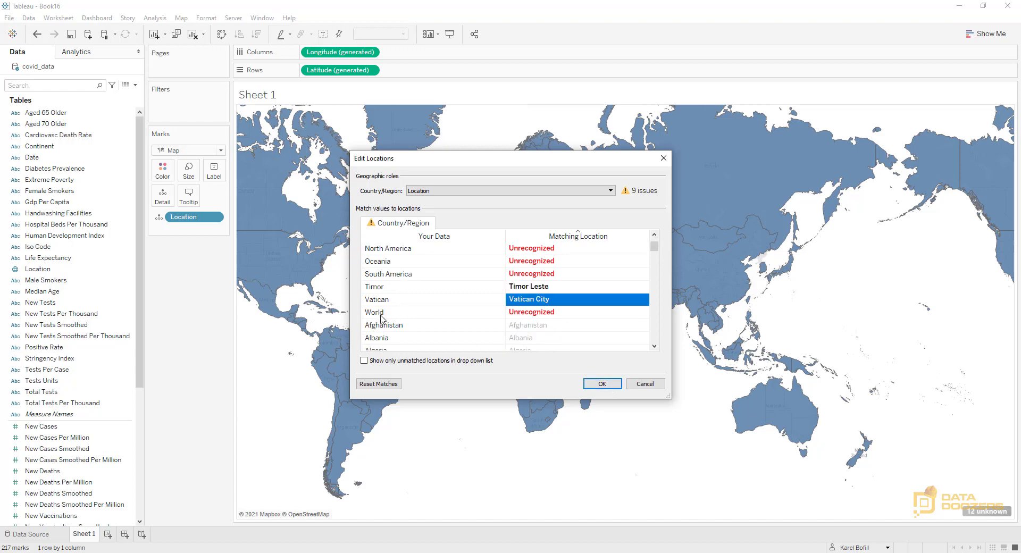
left_click(600, 384)
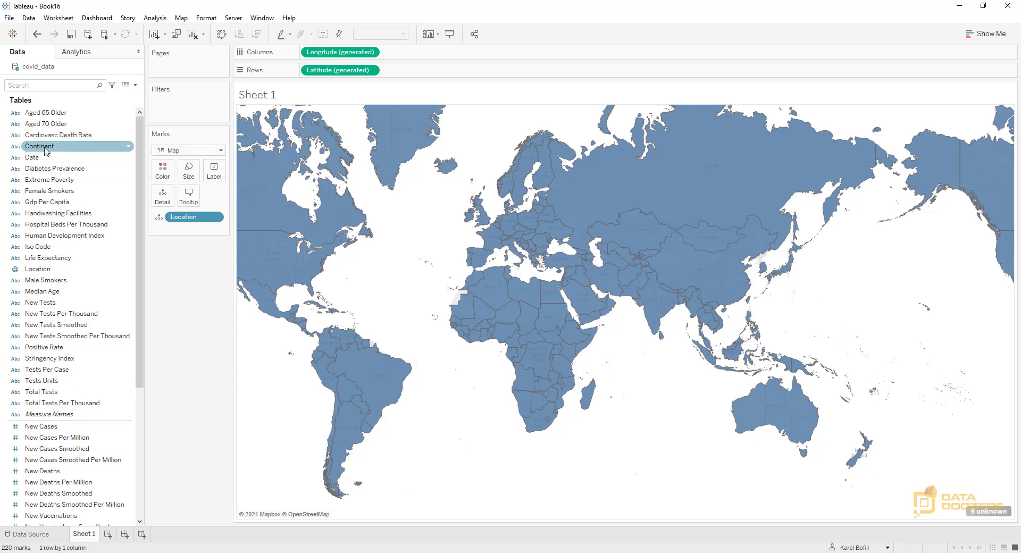
Filter the map by Continent, excluding the Null value
left_click_drag(46, 151, 176, 113)
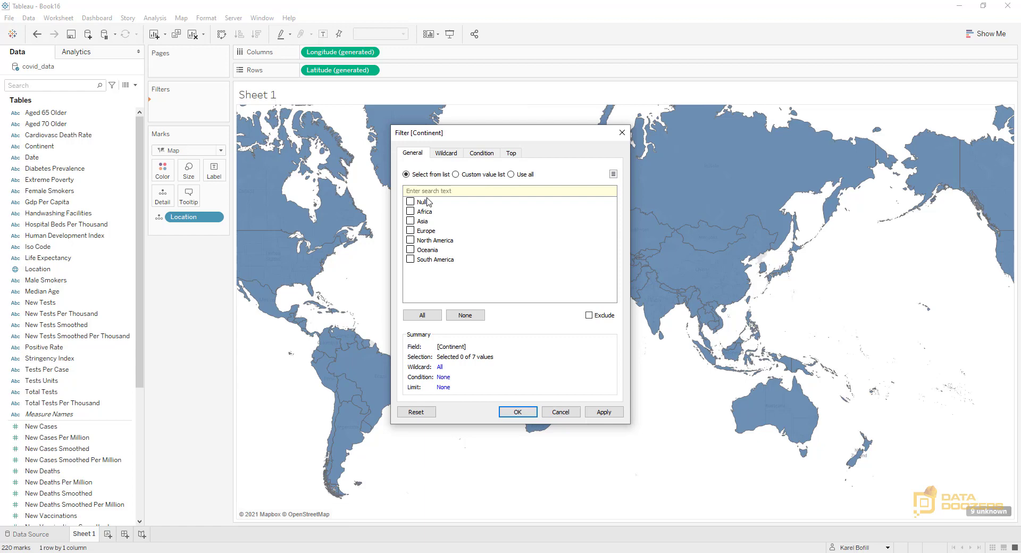
left_click(410, 202)
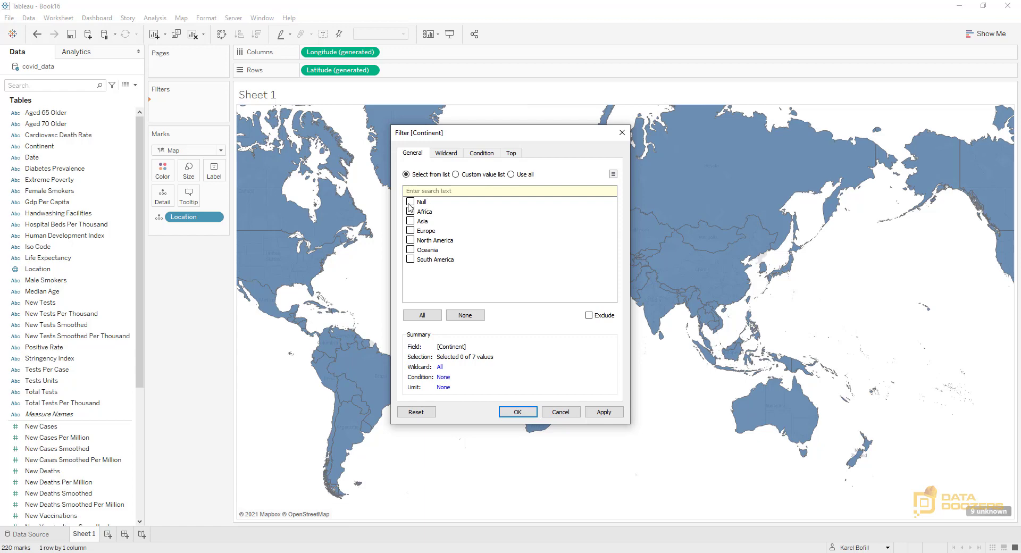
left_click(590, 315)
left_click(604, 413)
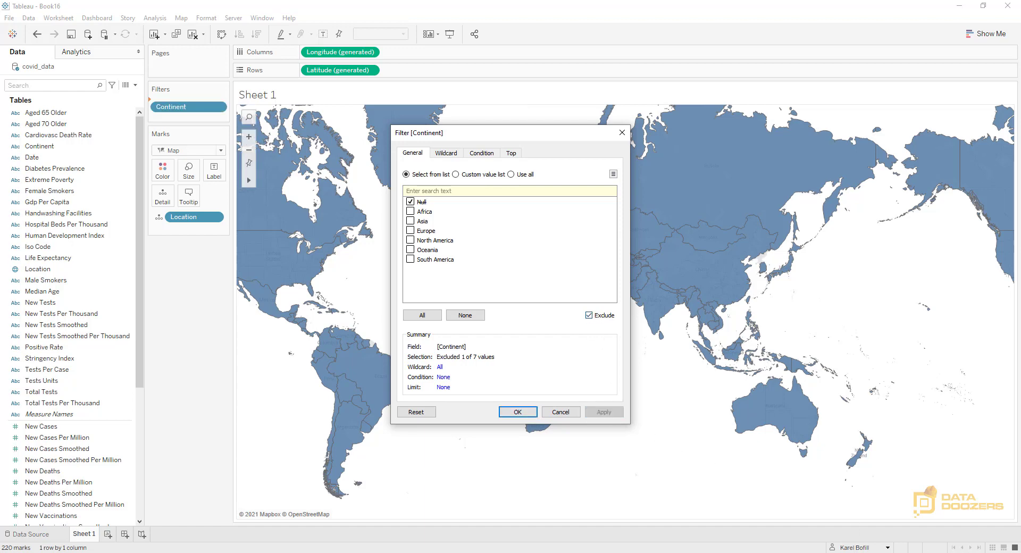
left_click(517, 412)
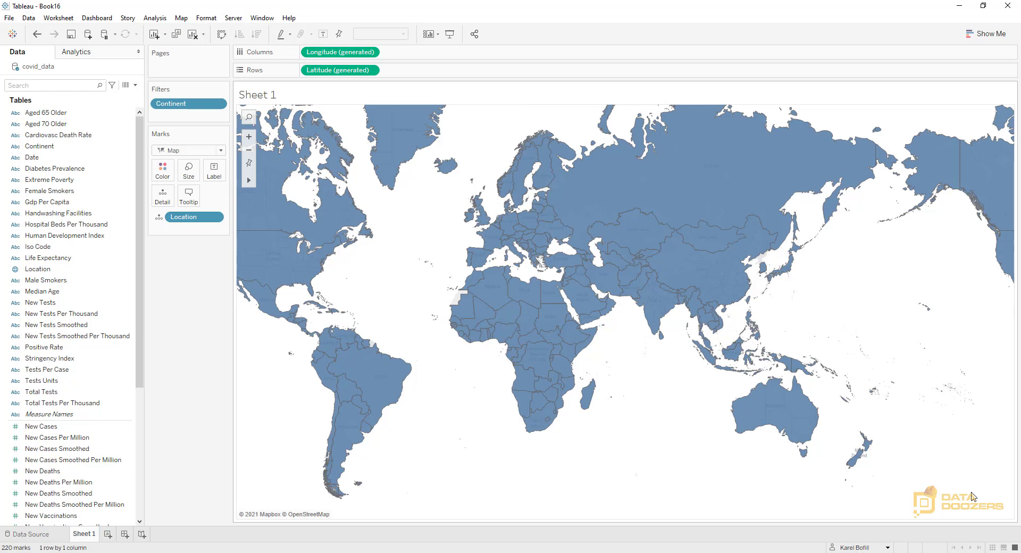
Create a calculated field named "% of Population Fully Vaccinated"
left_click(136, 85)
left_click(58, 91)
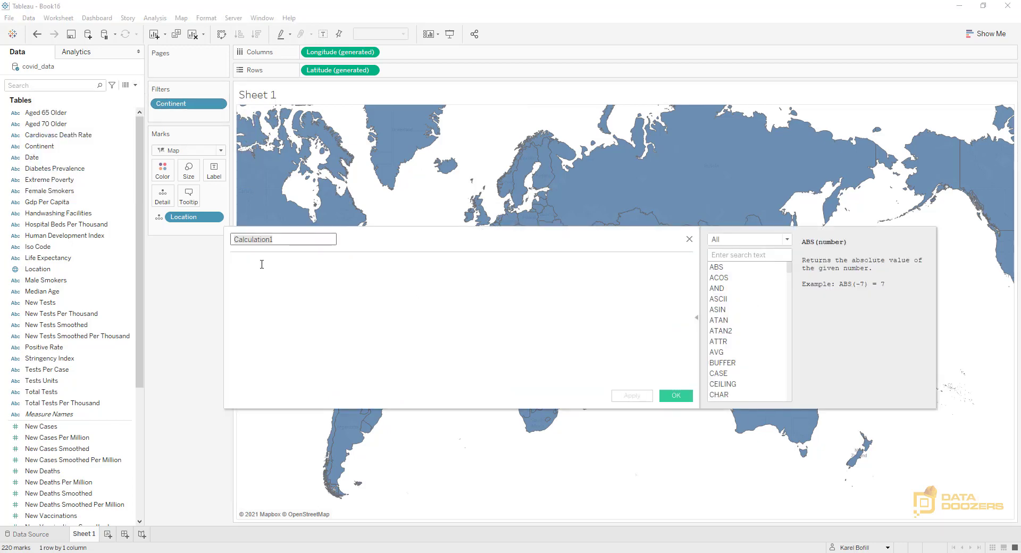
key("BackSpace")
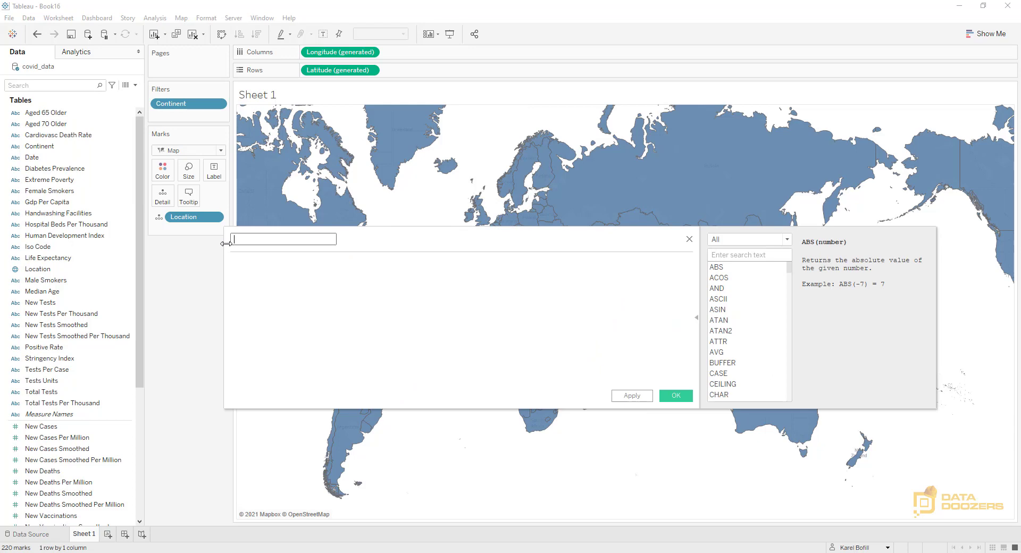
type("% of Population Fully Vaccinated")
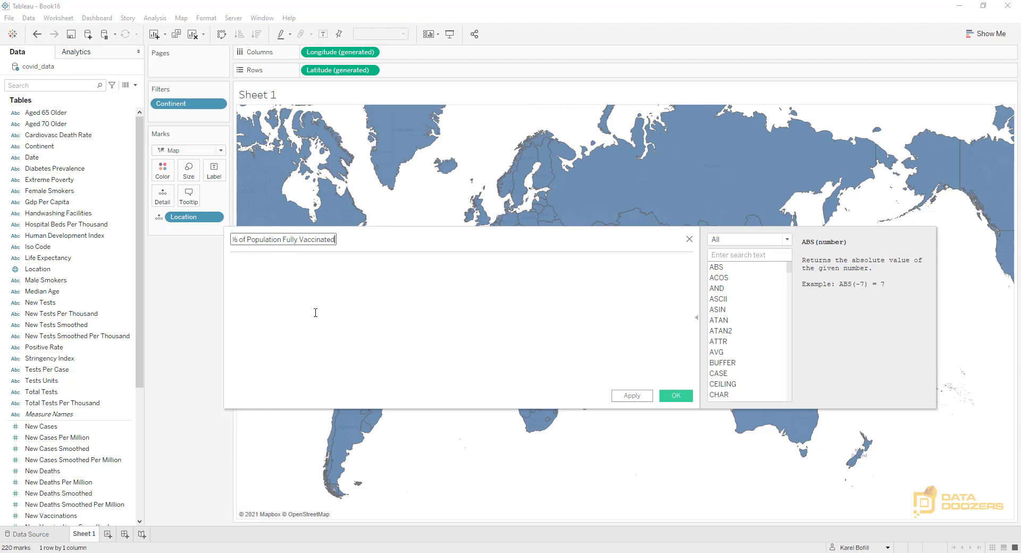
Enter the formula MAX([People Fully Vaccinated]) / MAX([Population]) for the calculated field
left_click(264, 298)
type("max")
key("Return")
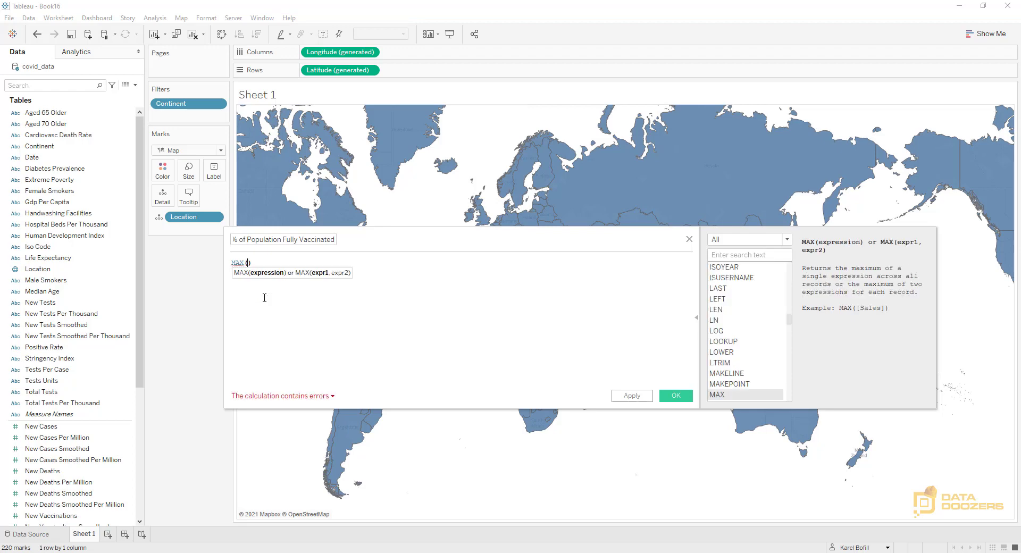
type("peo")
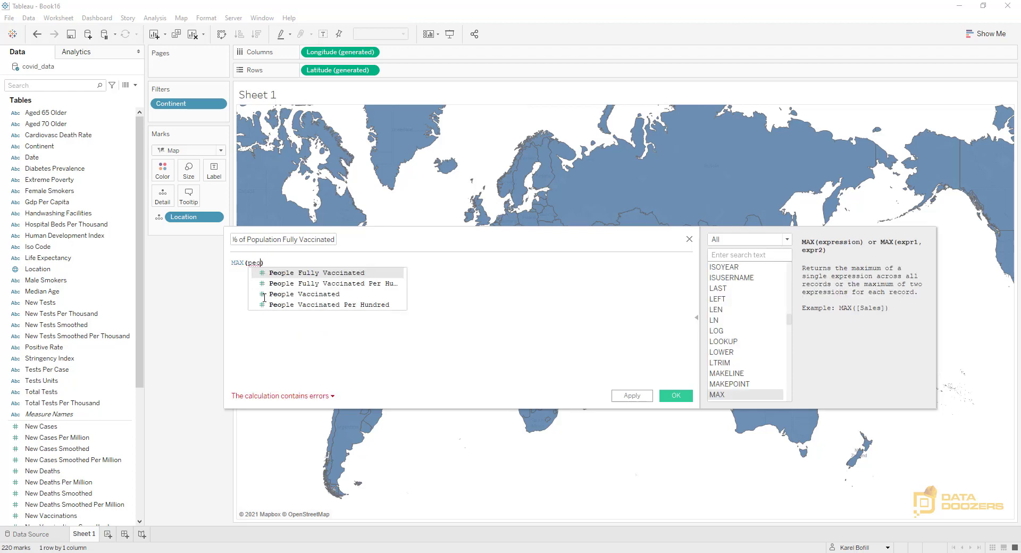
key("Return")
type("/ ")
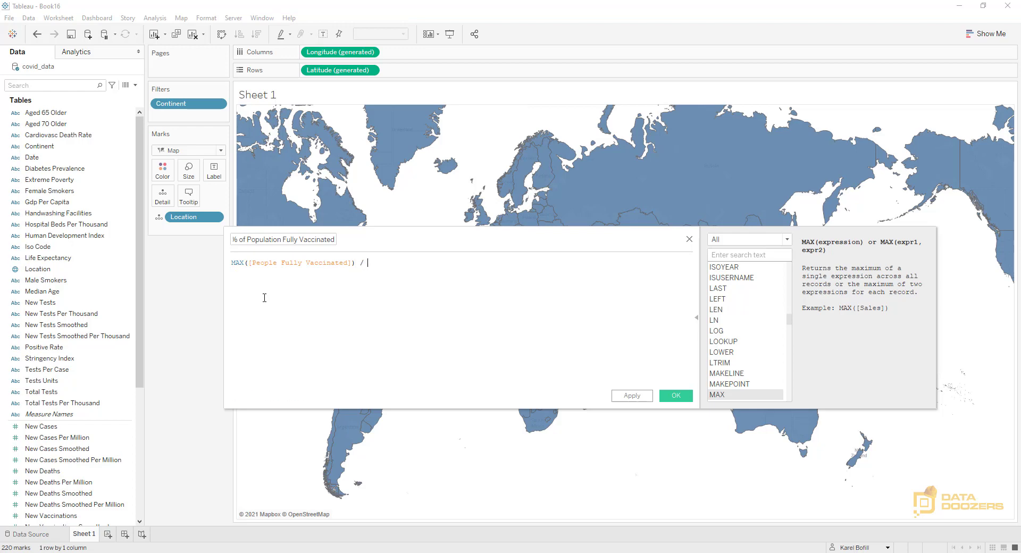
type("max")
key("Return")
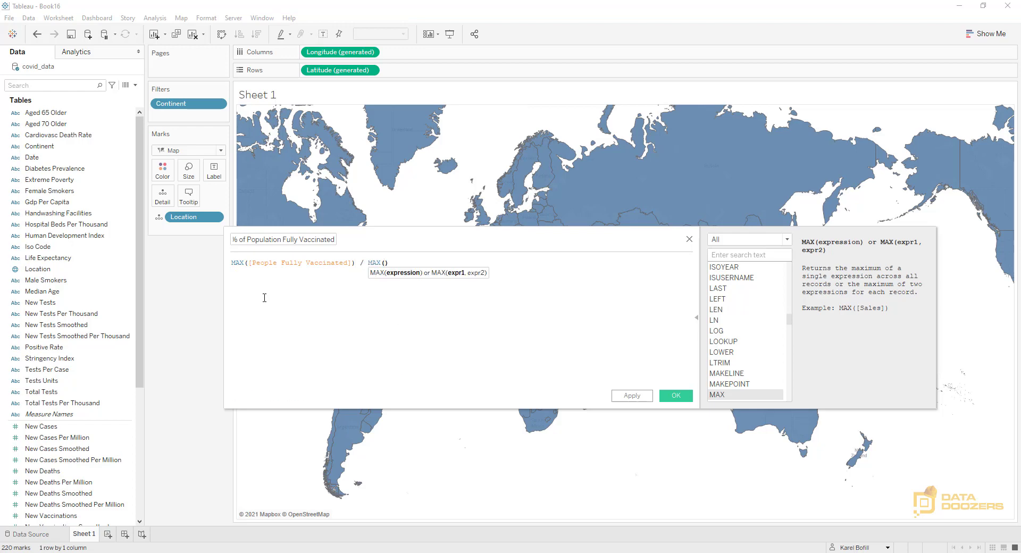
type("pop")
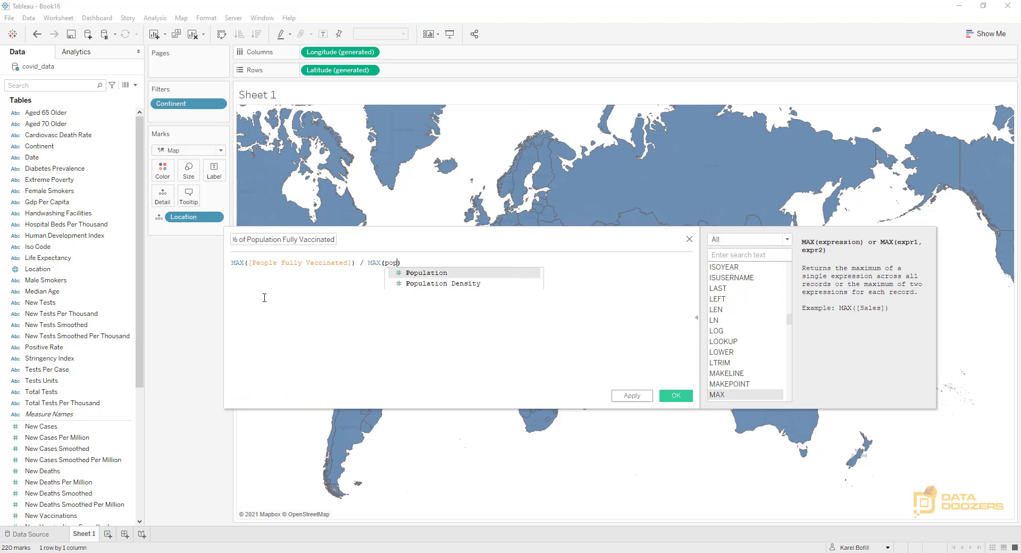
key("Return")
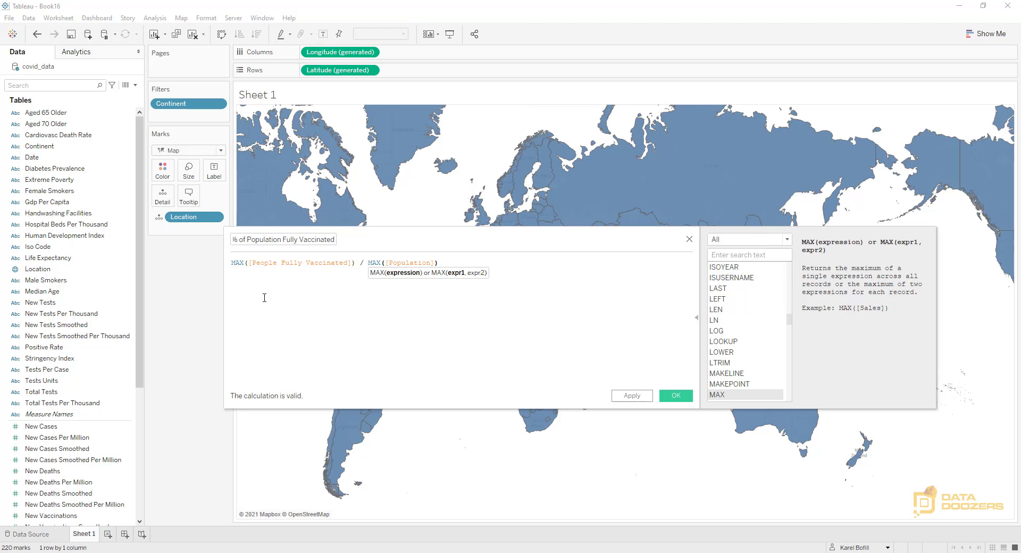
Save the calculated field and set its default number format to Percentage with 0 decimal places
left_click(675, 397)
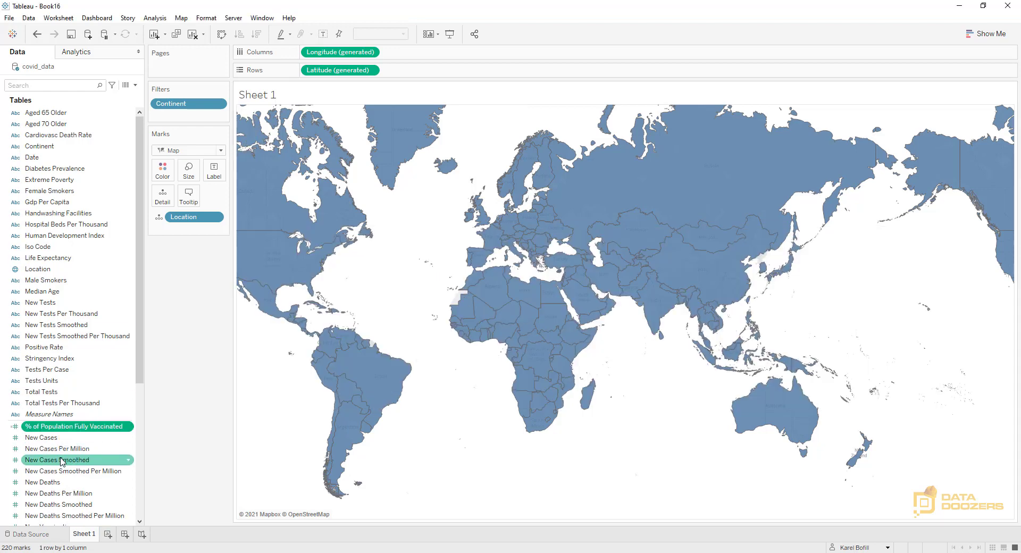
left_click(129, 427)
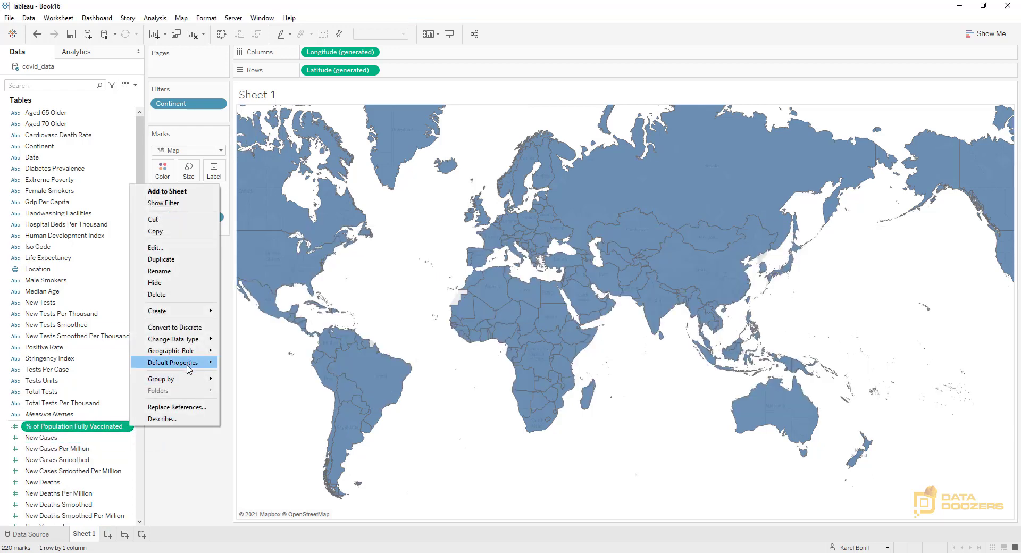
mouse_move(189, 368)
left_click(266, 387)
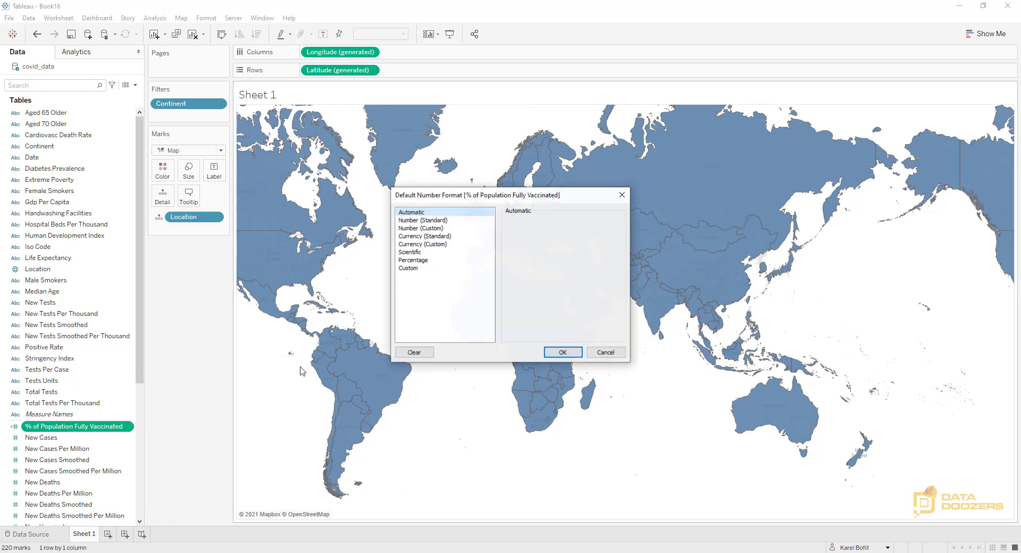
left_click(415, 261)
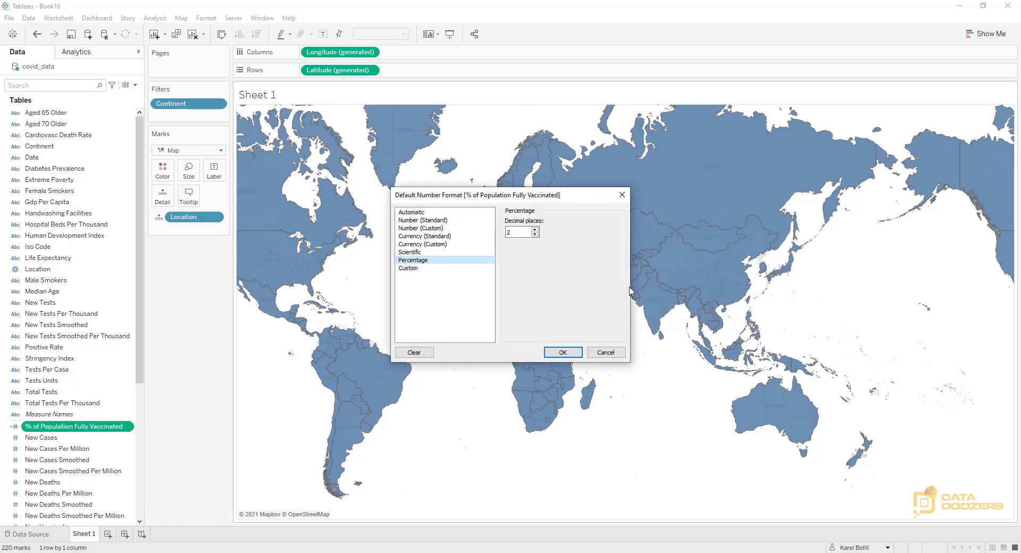
left_click(536, 234)
left_click(535, 234)
left_click(556, 356)
Color the map by % of Population Fully Vaccinated and choose the Temperature Diverging palette for it
left_click(82, 438)
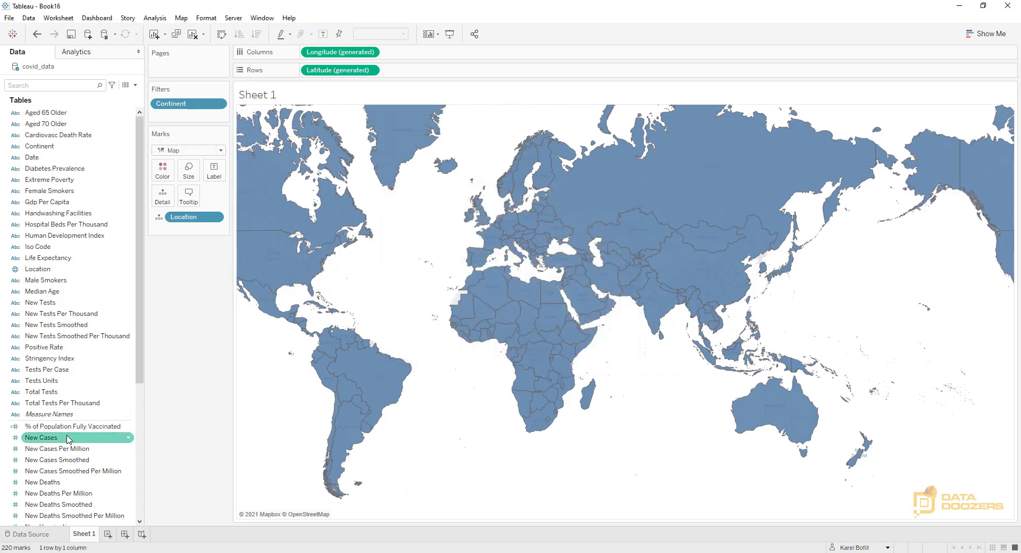
left_click_drag(67, 440, 163, 170)
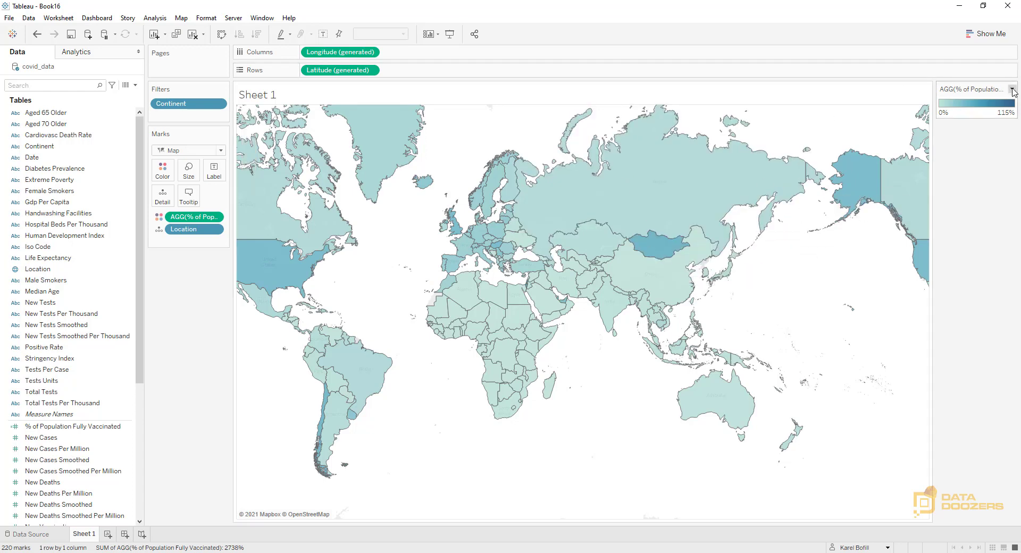
left_click(1014, 91)
left_click(952, 99)
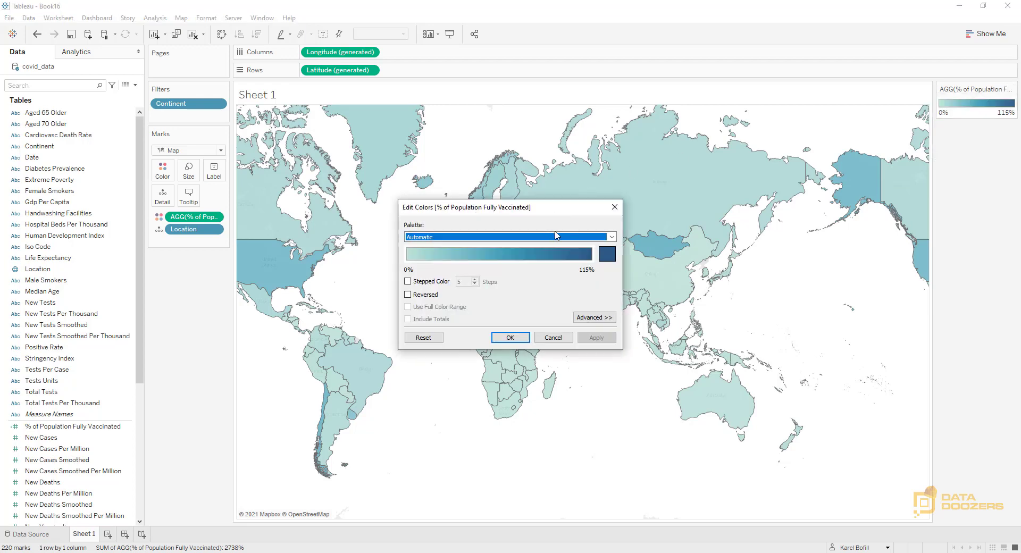
left_click(556, 235)
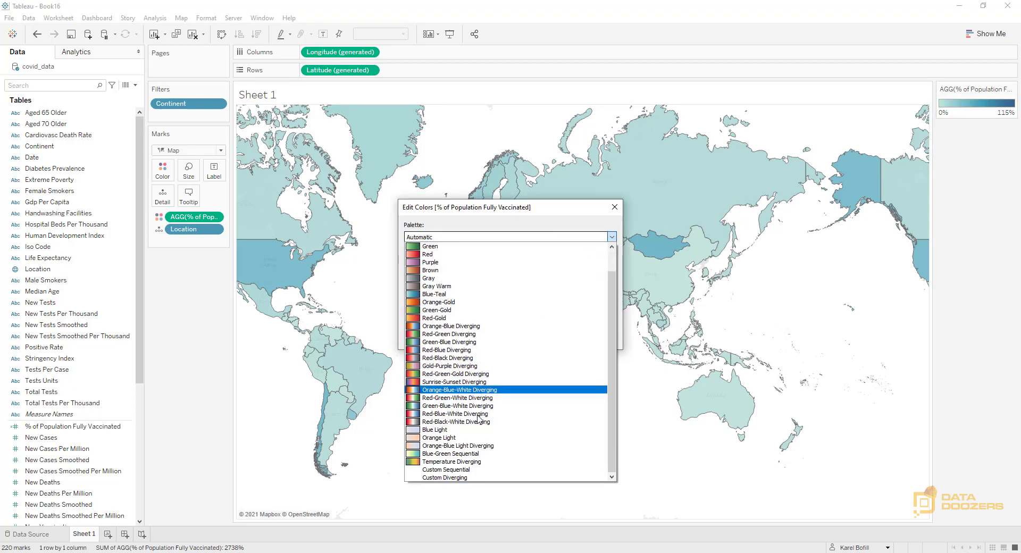
left_click(467, 461)
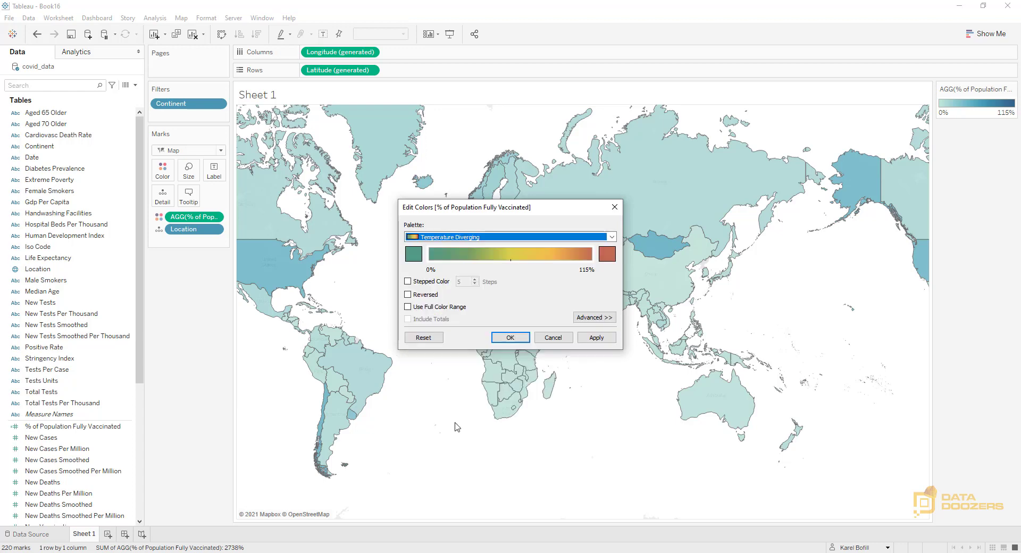
Make the map's color scale stepped with 4 steps, reverse it and accept the color edits
left_click(407, 282)
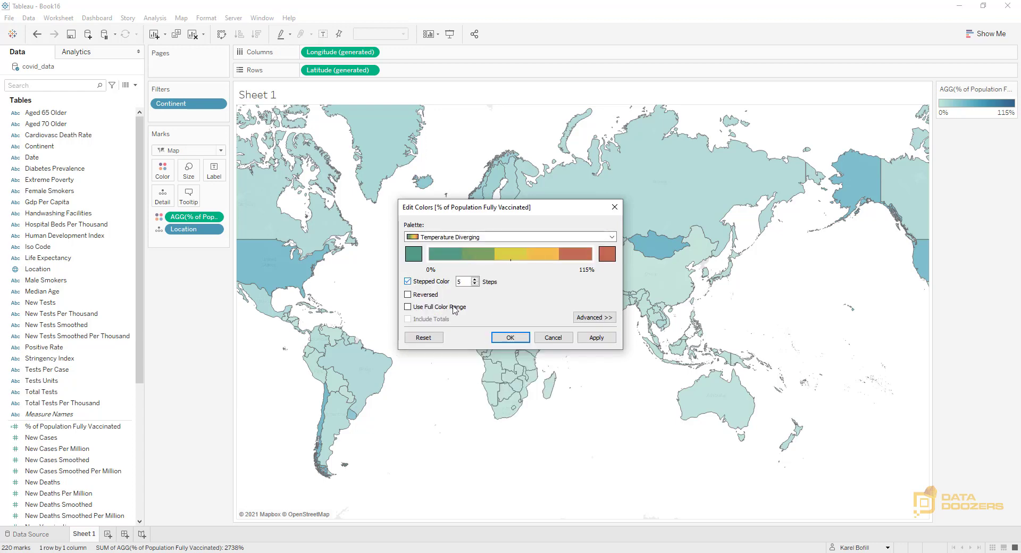
left_click(474, 284)
left_click(408, 295)
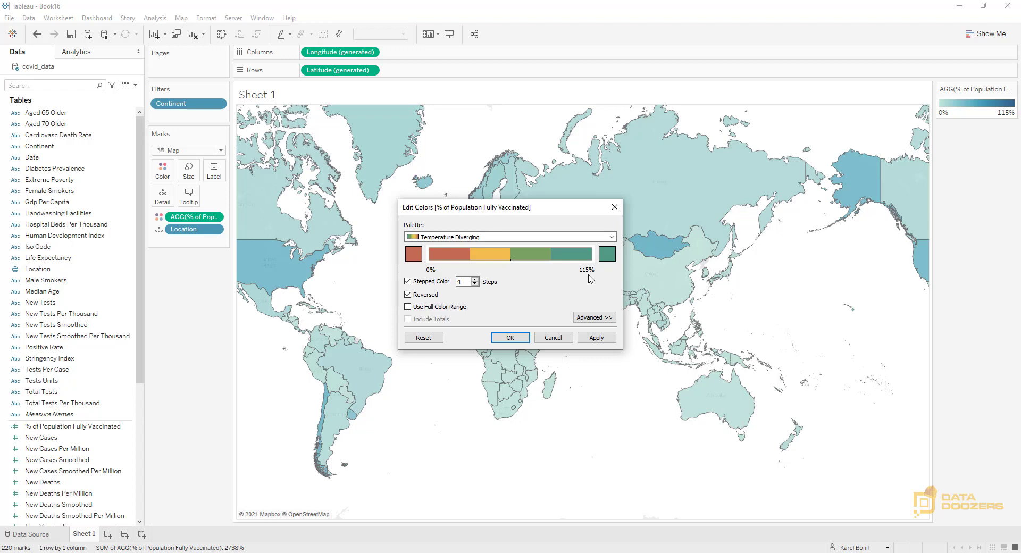
left_click(522, 338)
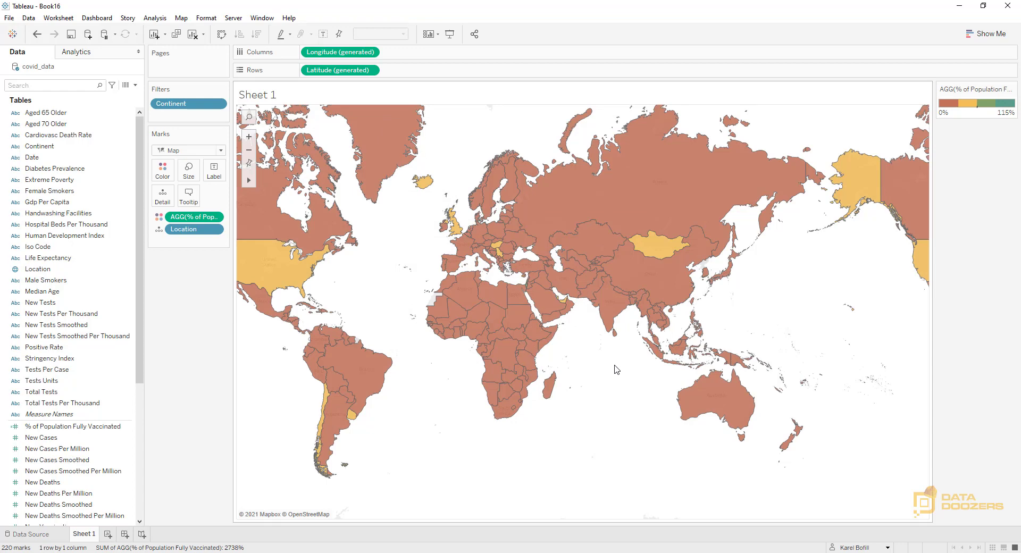
Create a new worksheet listing % of Population Fully Vaccinated for each Location, sorted in descending order
left_click(108, 534)
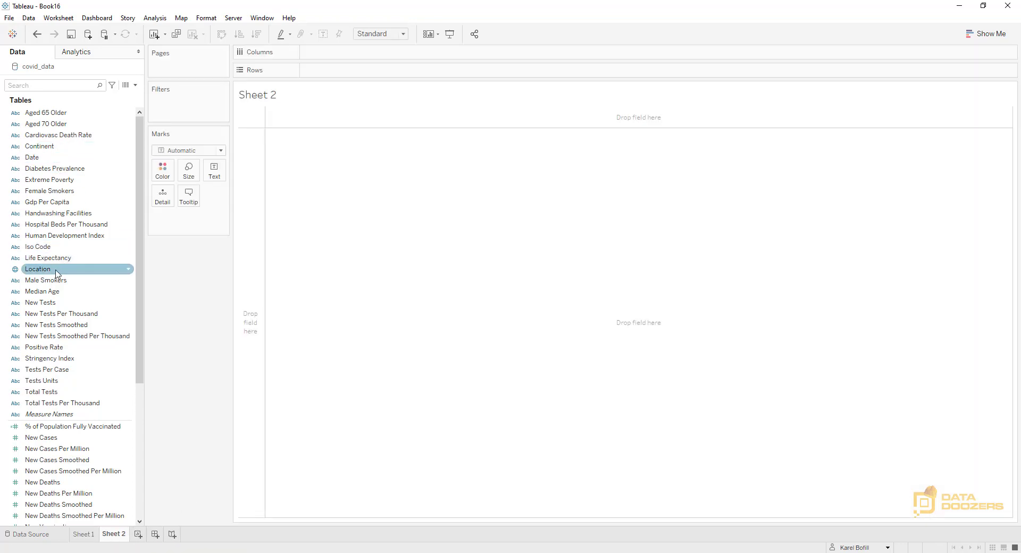
left_click_drag(57, 273, 361, 72)
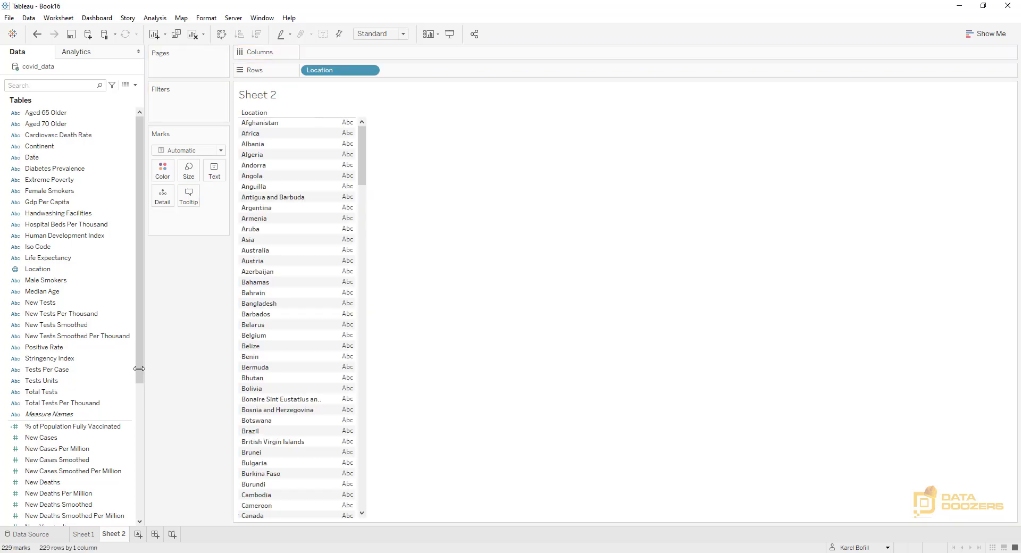
left_click_drag(77, 427, 677, 240)
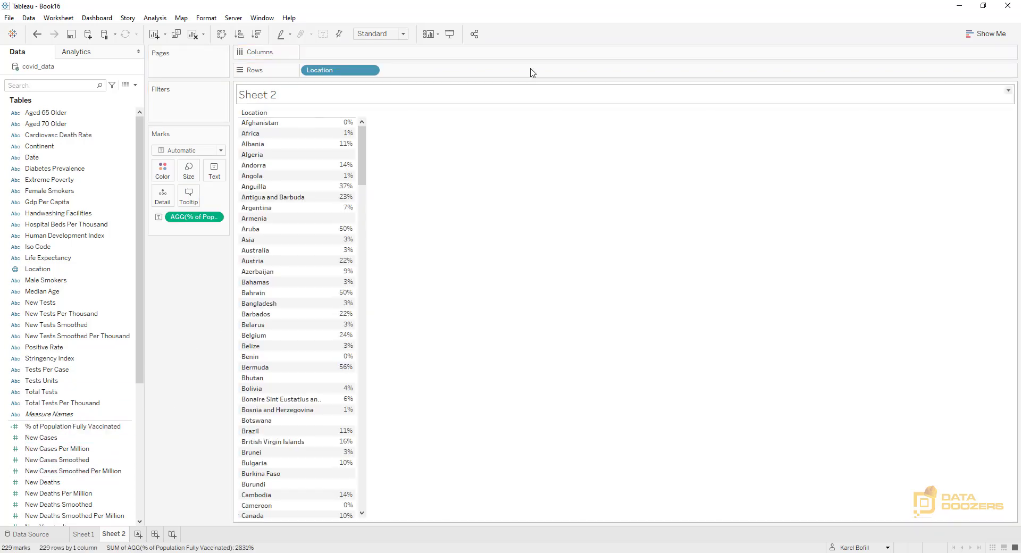
left_click(256, 33)
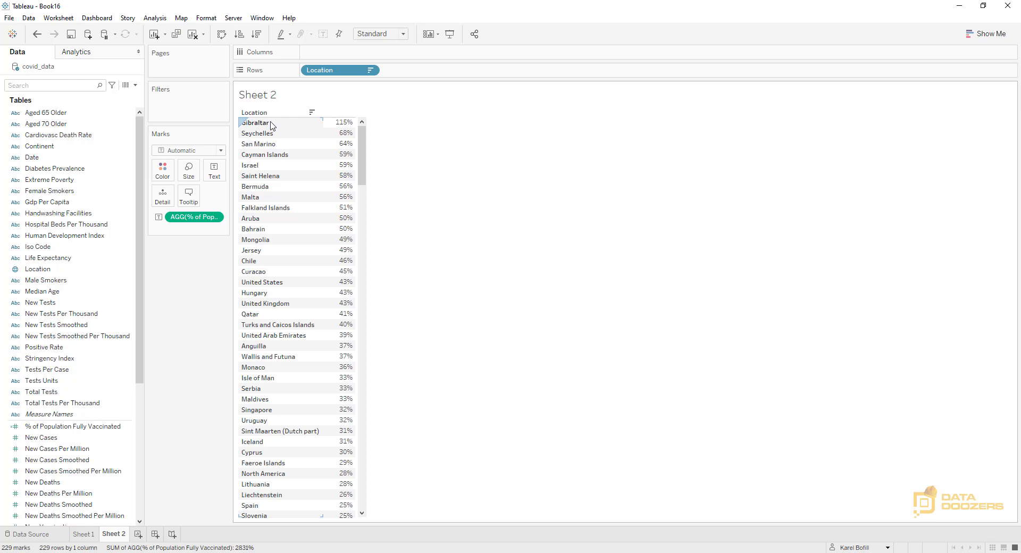
Add a Location filter to the map on Sheet 1 that excludes Gibraltar
left_click(83, 534)
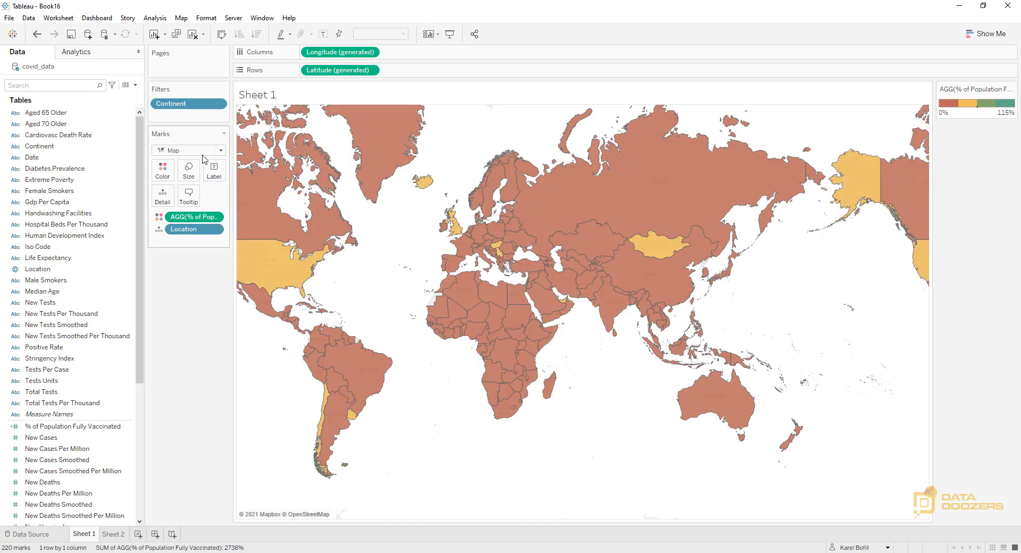
left_click_drag(38, 269, 184, 124)
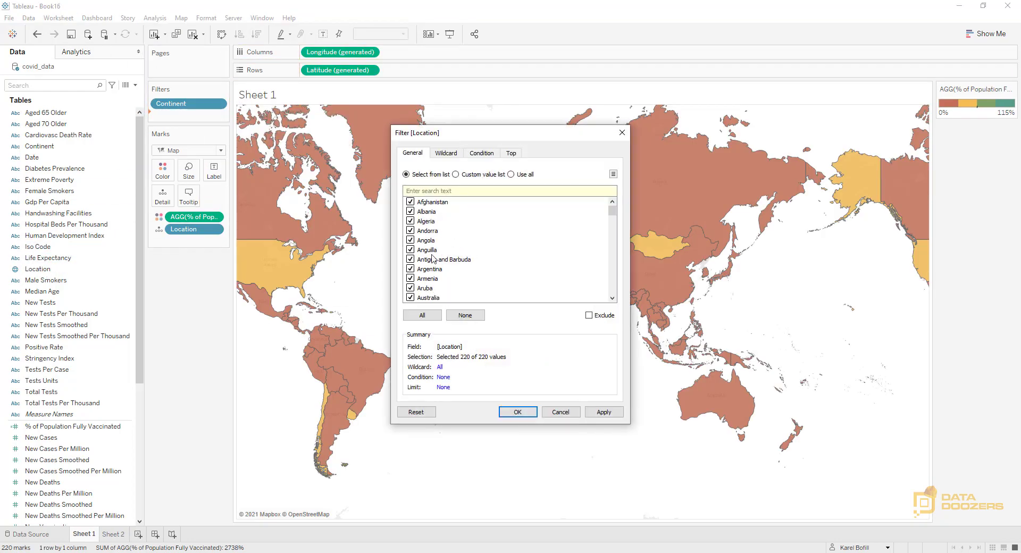
left_click(470, 317)
left_click(422, 191)
type("gib")
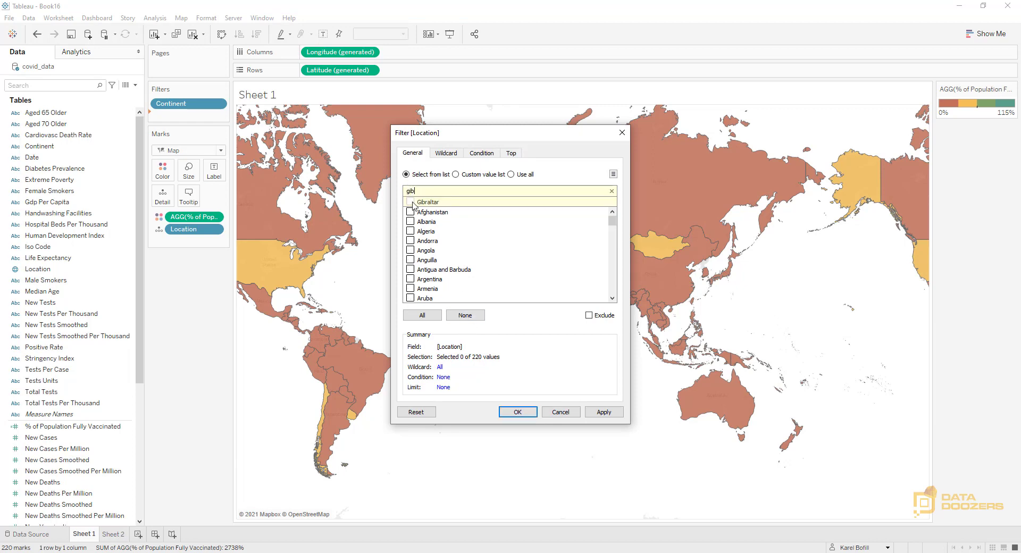
left_click(410, 202)
left_click(589, 315)
left_click(518, 413)
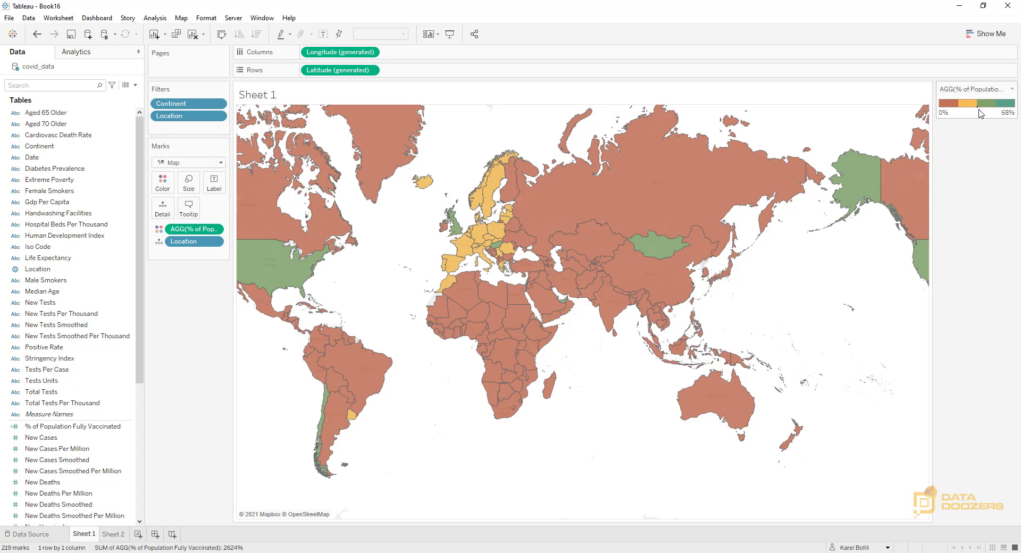
Fix the map's color range to start at 0, end at 1 and center at 0.5
left_click(1012, 89)
left_click(980, 101)
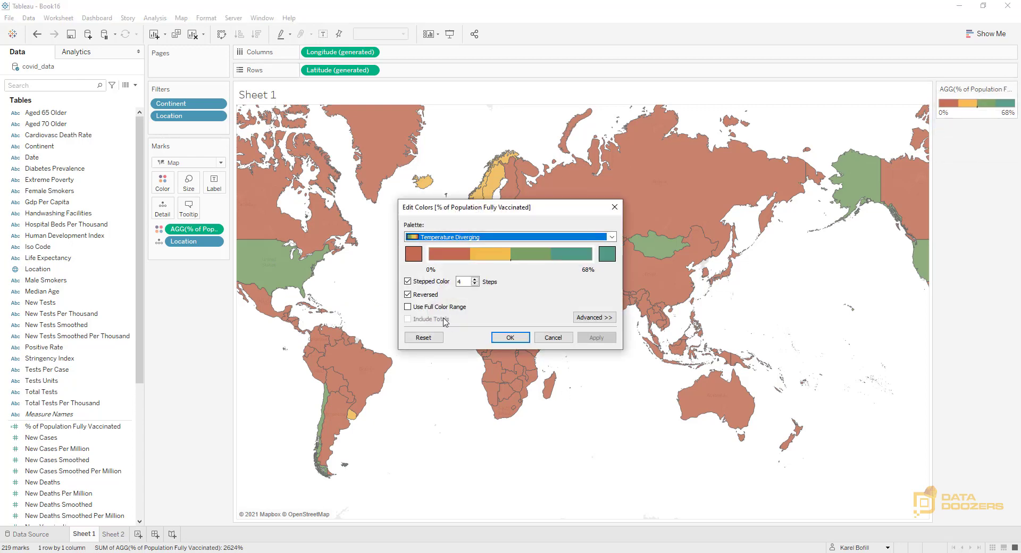
left_click(600, 317)
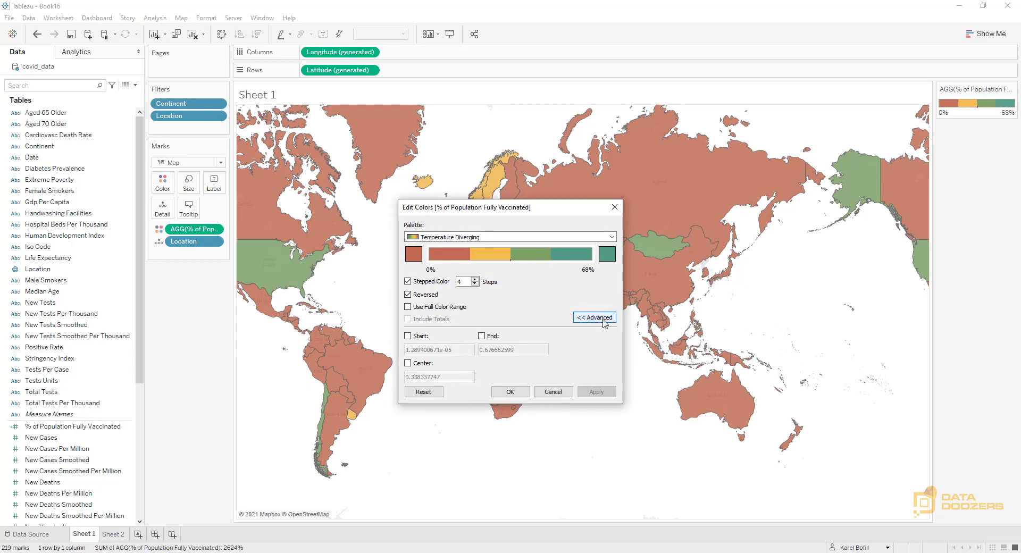
left_click(408, 336)
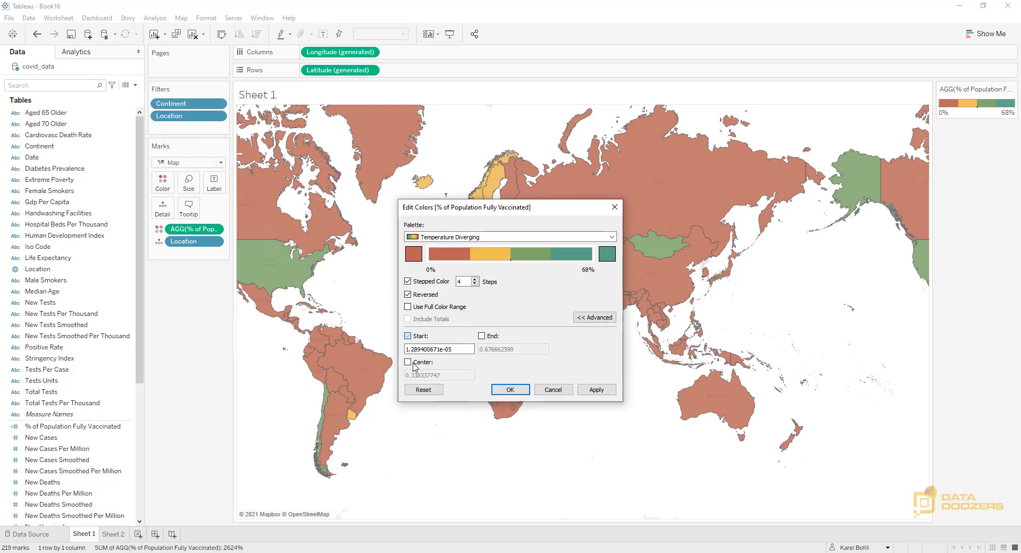
left_click(424, 364)
left_click(482, 336)
double_click(462, 350)
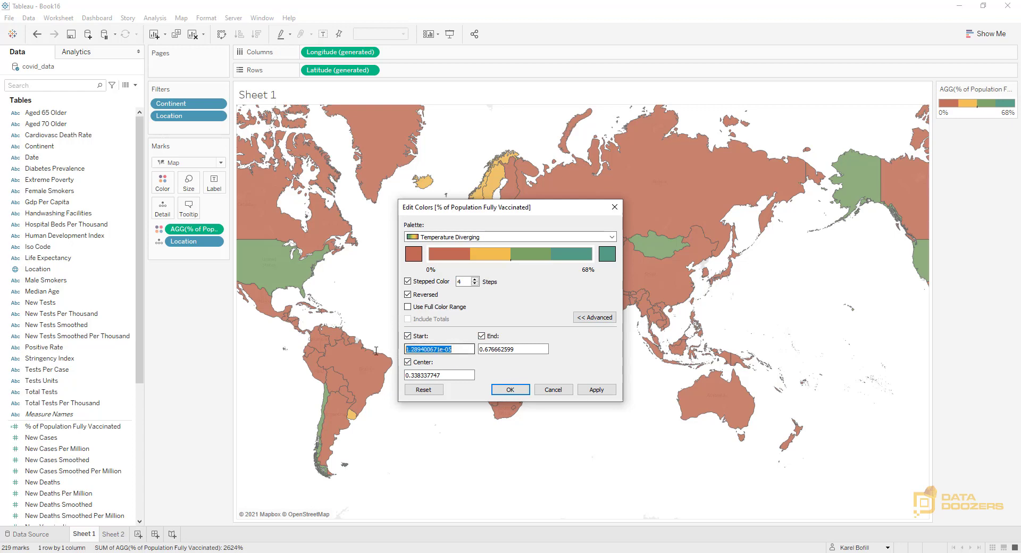
type("0")
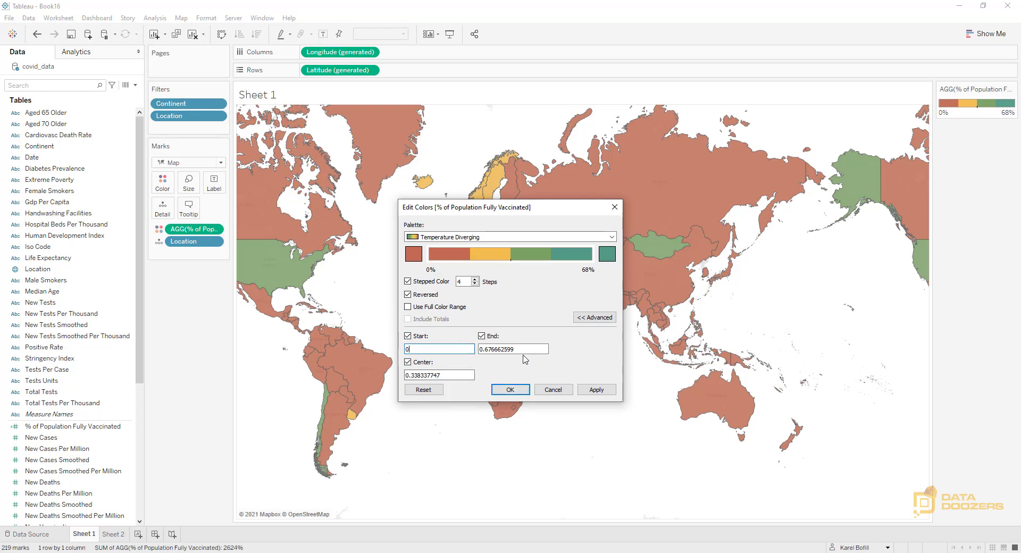
key("Tab")
type("1")
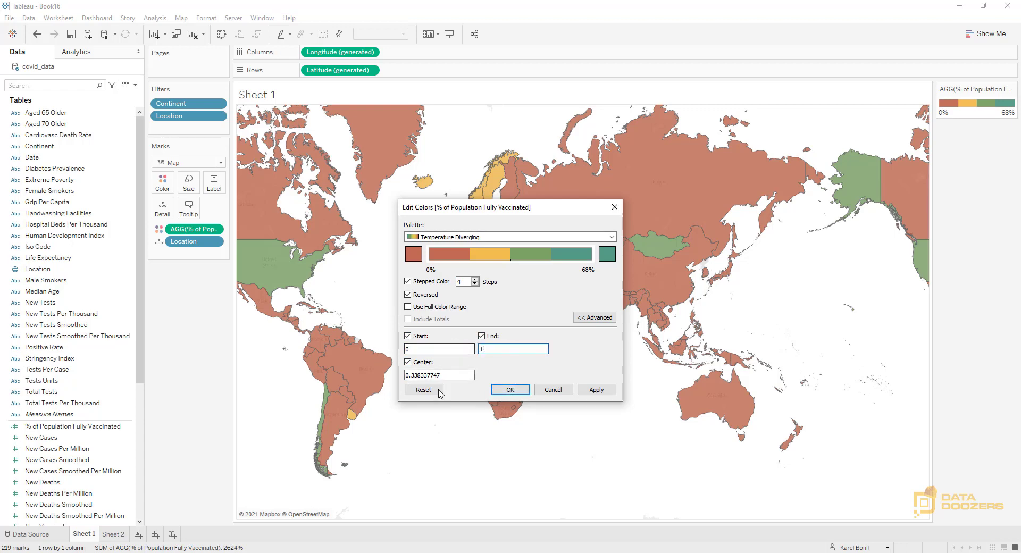
key("Tab")
type("0.5")
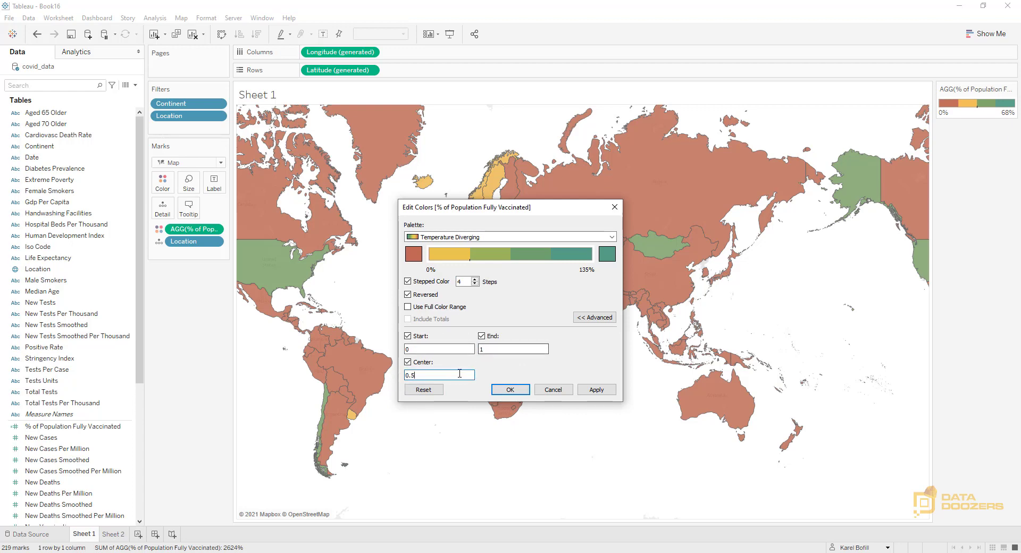
left_click(592, 391)
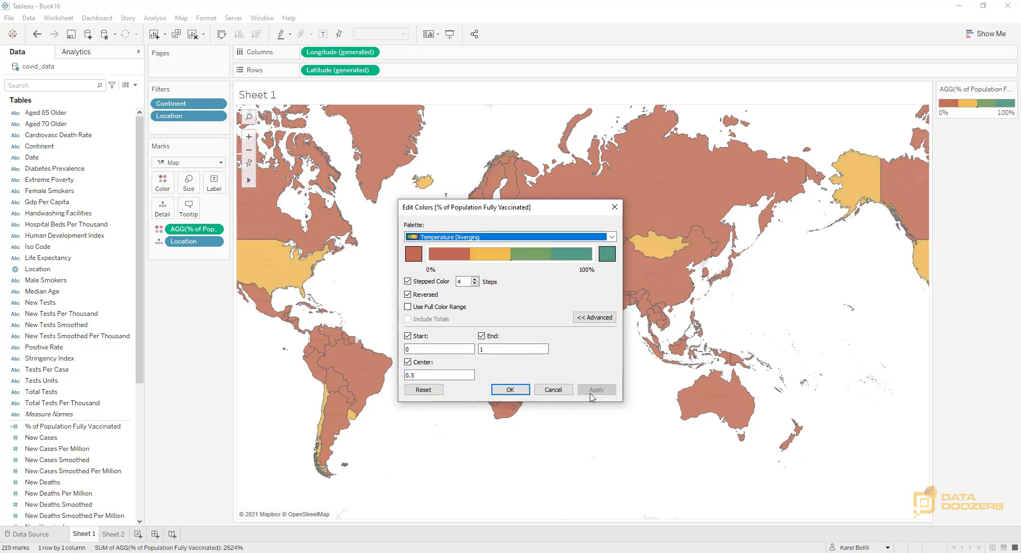
left_click(509, 390)
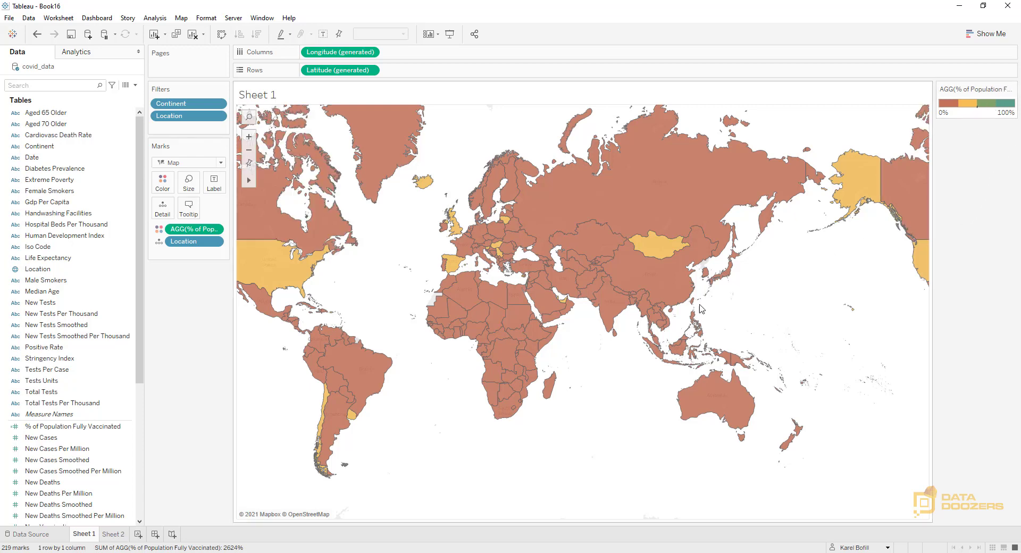
Examine the map's fully vaccinated percentages for Israel, the United States and China
mouse_move(528, 288)
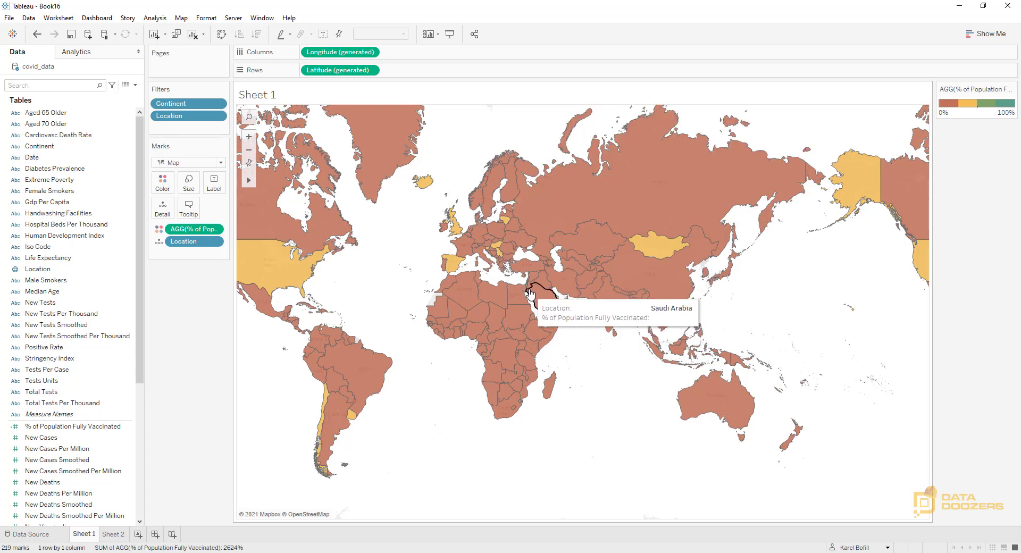
scroll(528, 285, "up", 2)
scroll(528, 285, "up", 3)
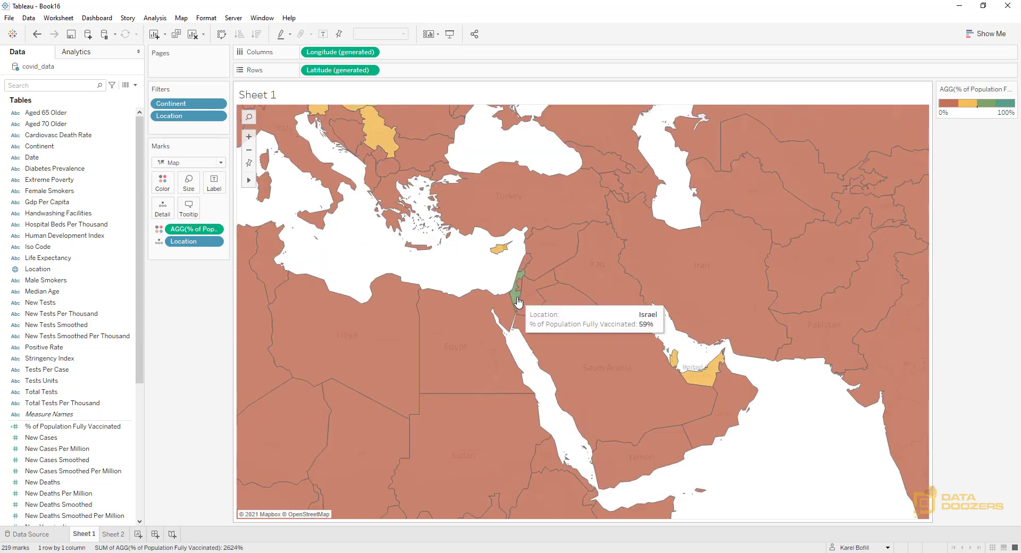
scroll(669, 240, "down", 6)
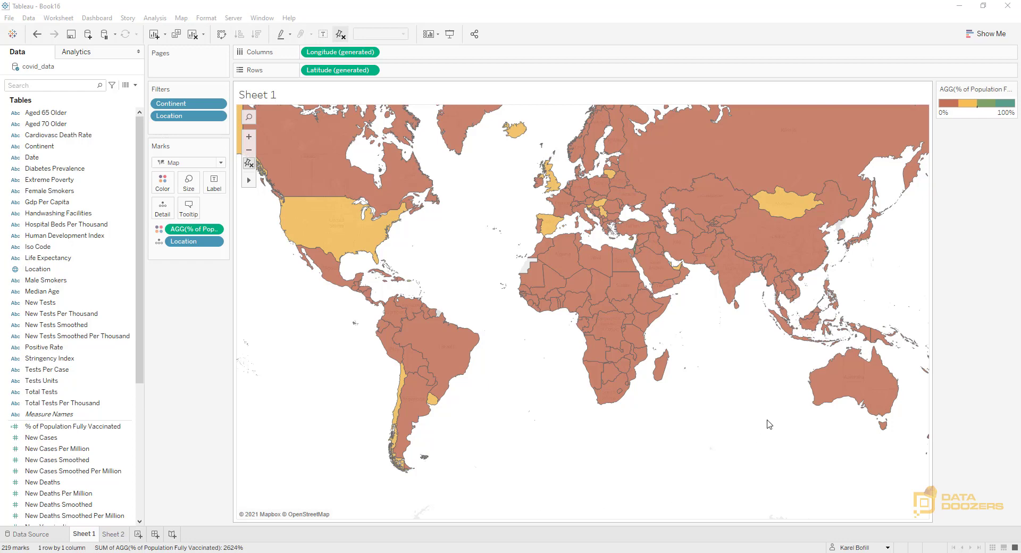
mouse_move(343, 234)
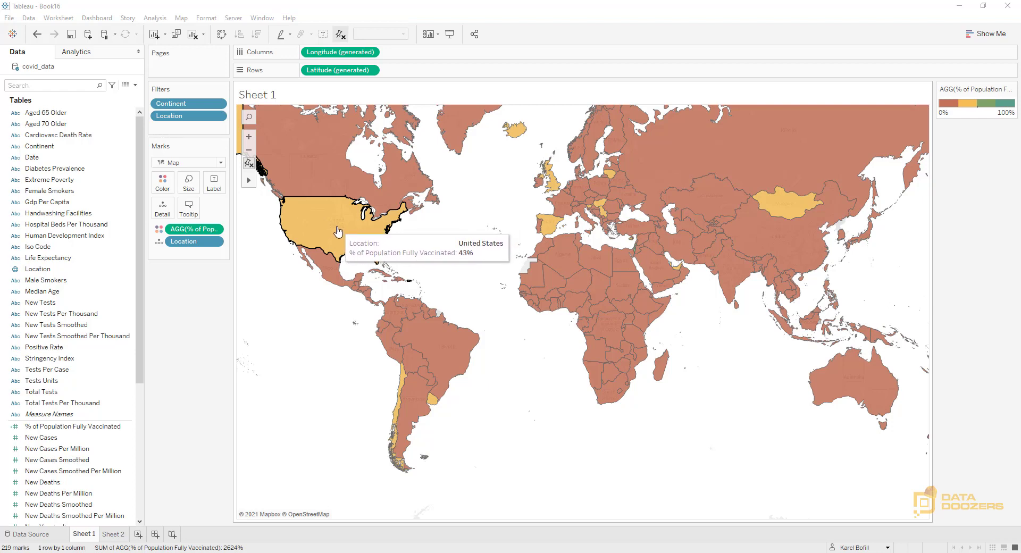
mouse_move(777, 241)
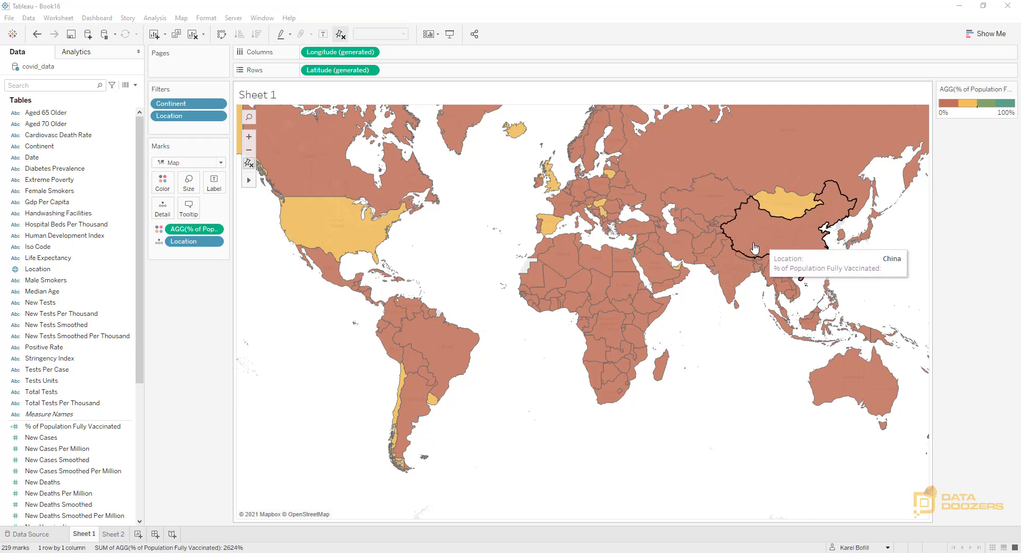
Add a % of Population Fully Vaccinated filter to the map that keeps only values of at least 0
left_click(52, 428)
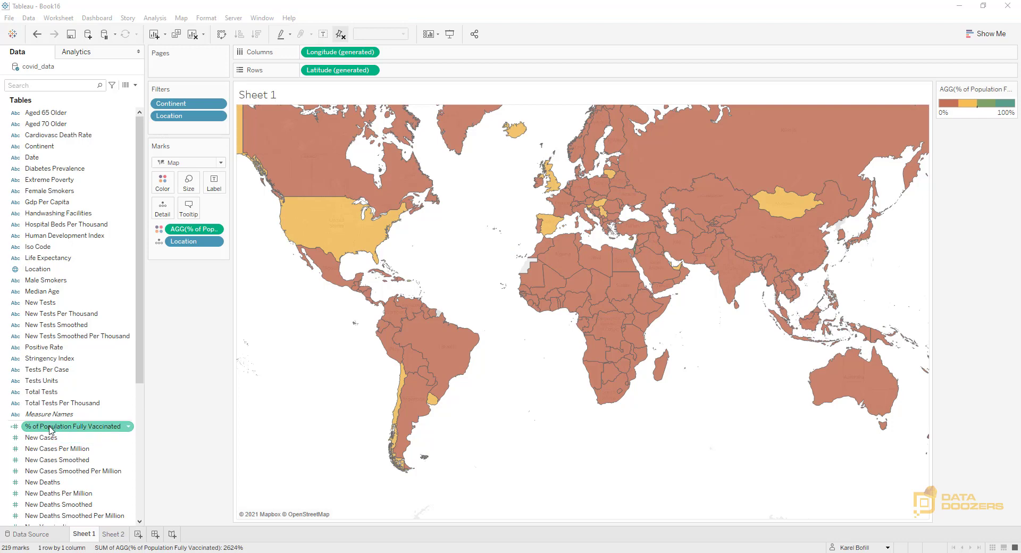
left_click_drag(51, 430, 183, 130)
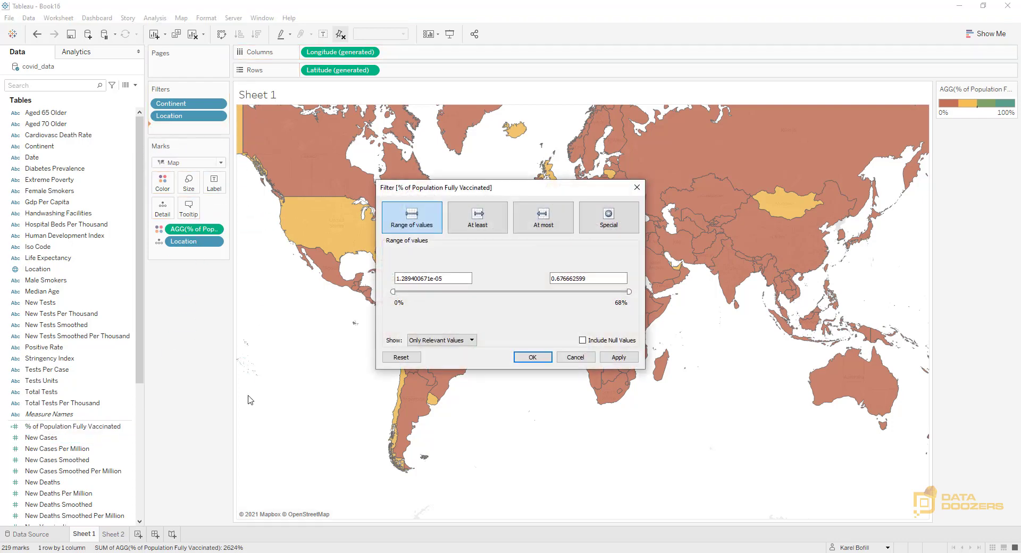
left_click(478, 225)
left_click_drag(454, 276, 307, 261)
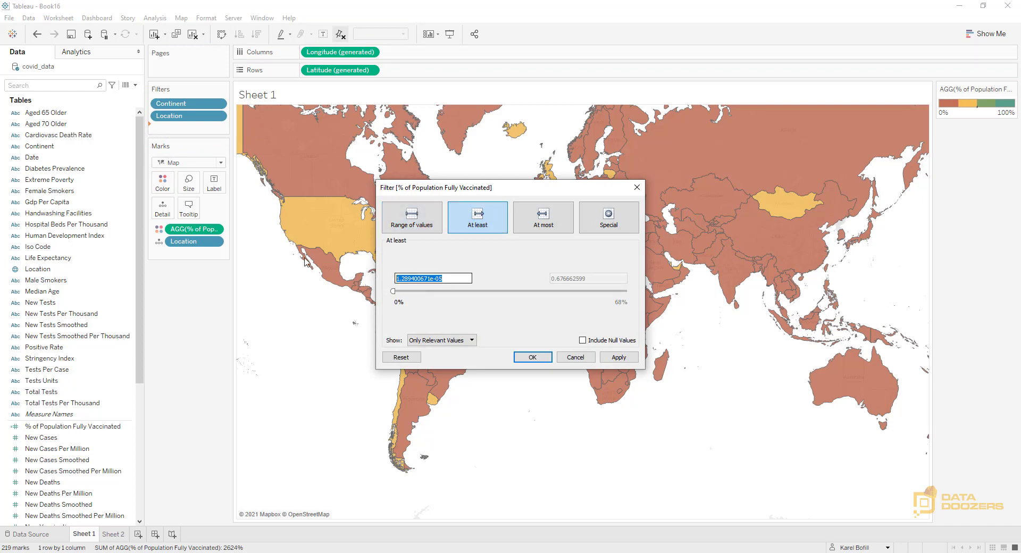
type("0")
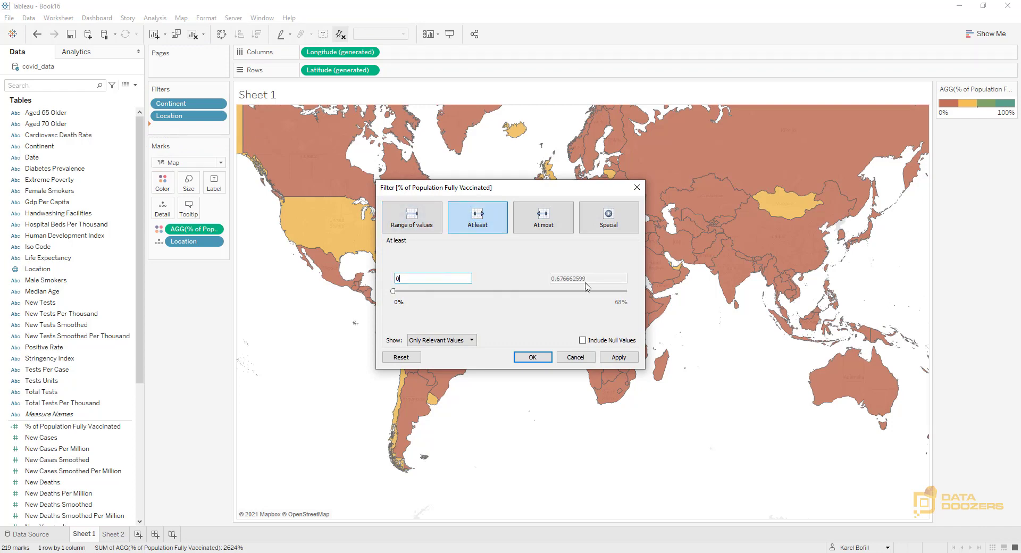
left_click(612, 358)
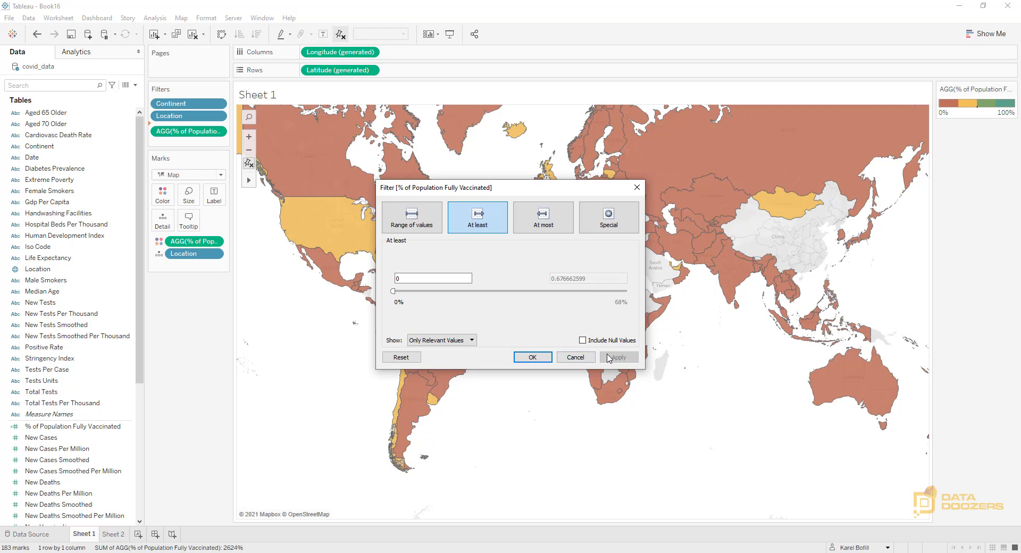
left_click(532, 358)
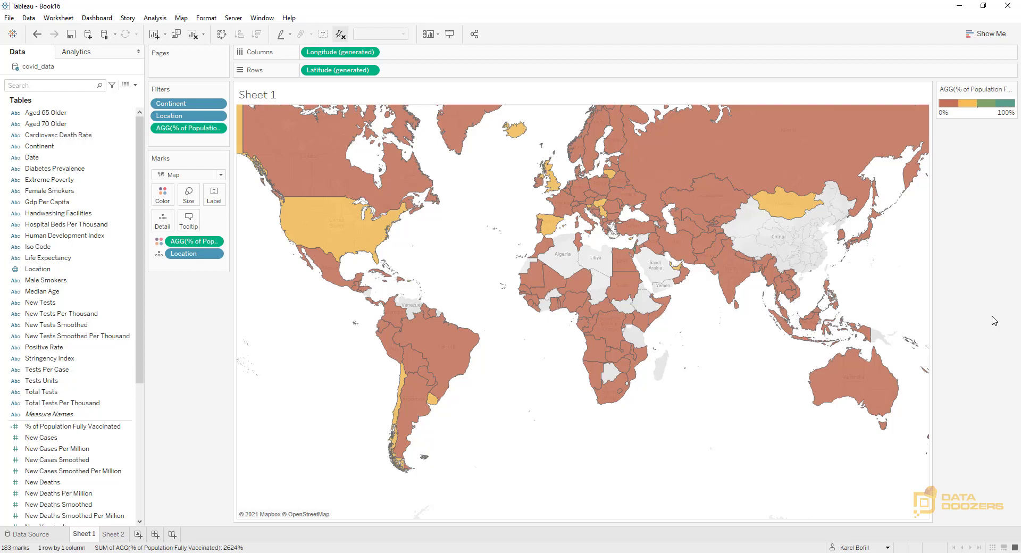
Create a new parameter named "Show Countries above a Population of:"
left_click(137, 86)
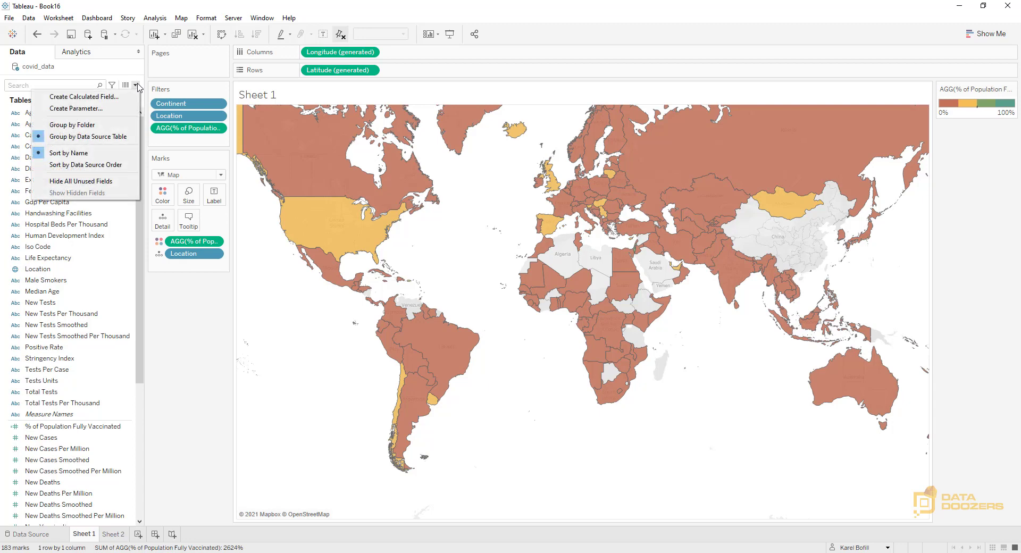
left_click(78, 110)
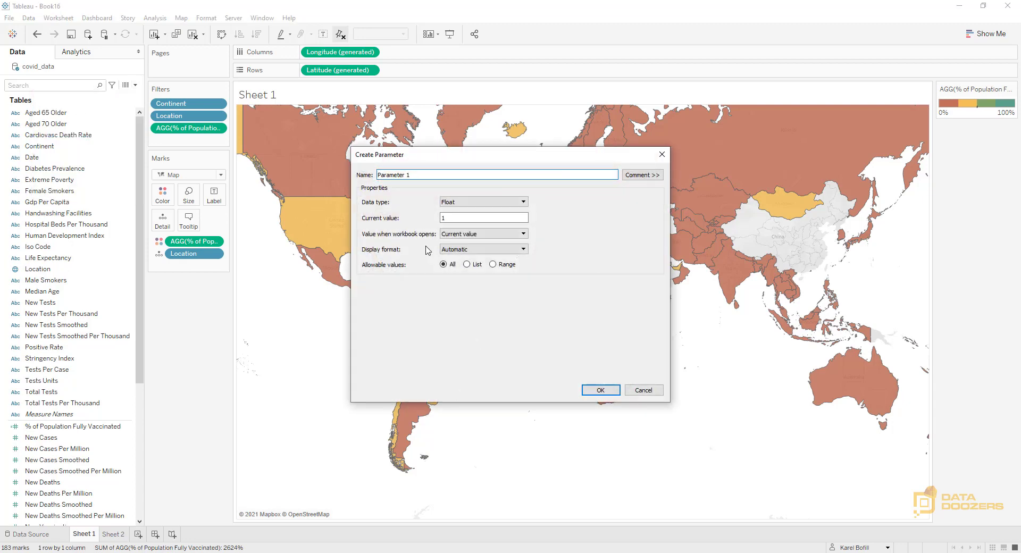
left_click_drag(418, 174, 371, 183)
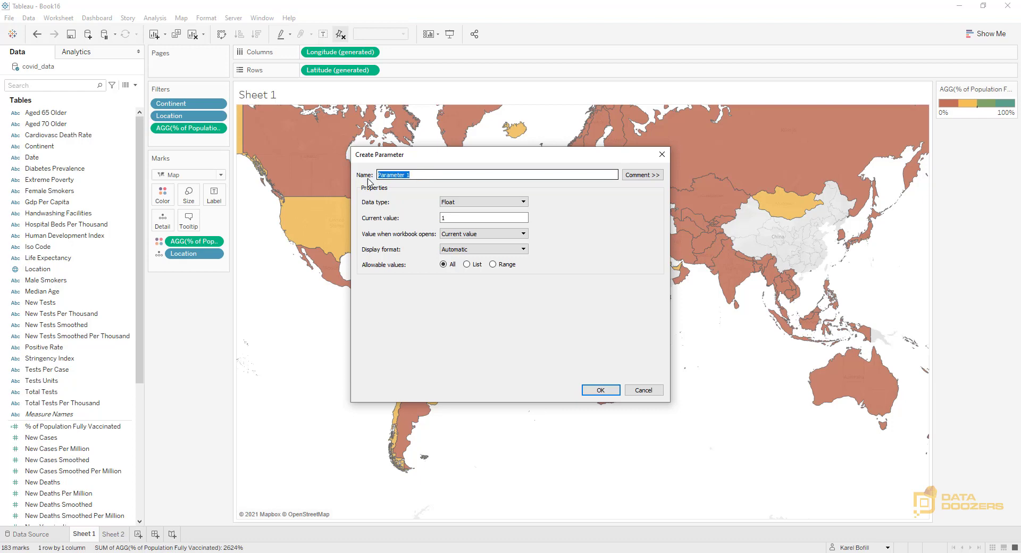
type("Show ")
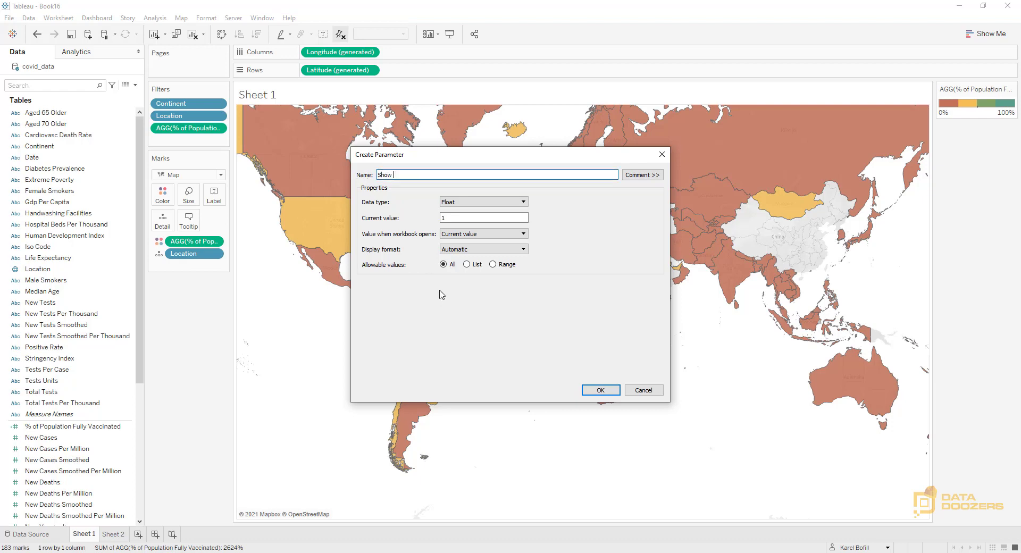
type("Countries above a Population of:")
Make the population parameter an integer of 5,000,000 with a custom number format without decimals, and show its control on the sheet
left_click(480, 203)
left_click(463, 220)
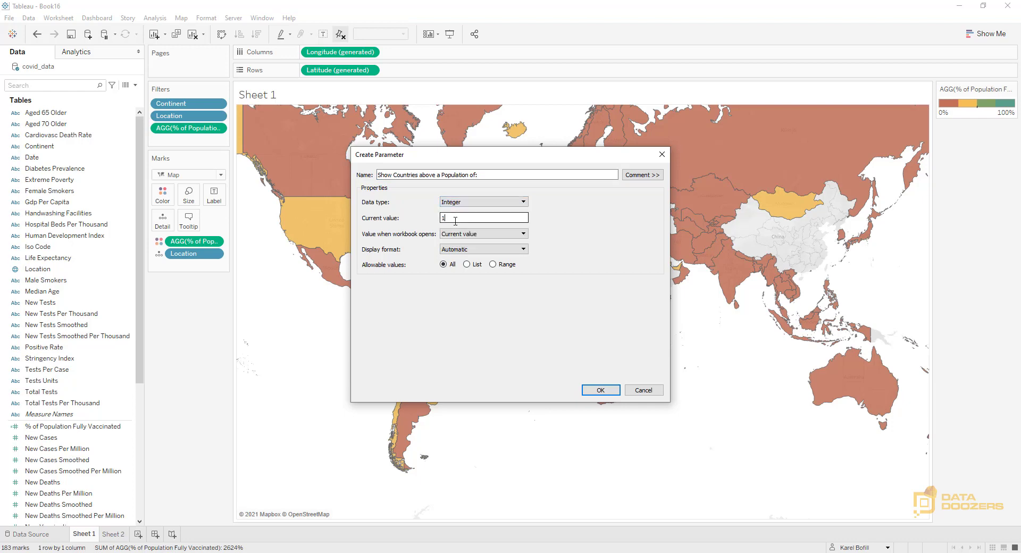
left_click_drag(455, 221, 408, 229)
type("5000000")
left_click(513, 249)
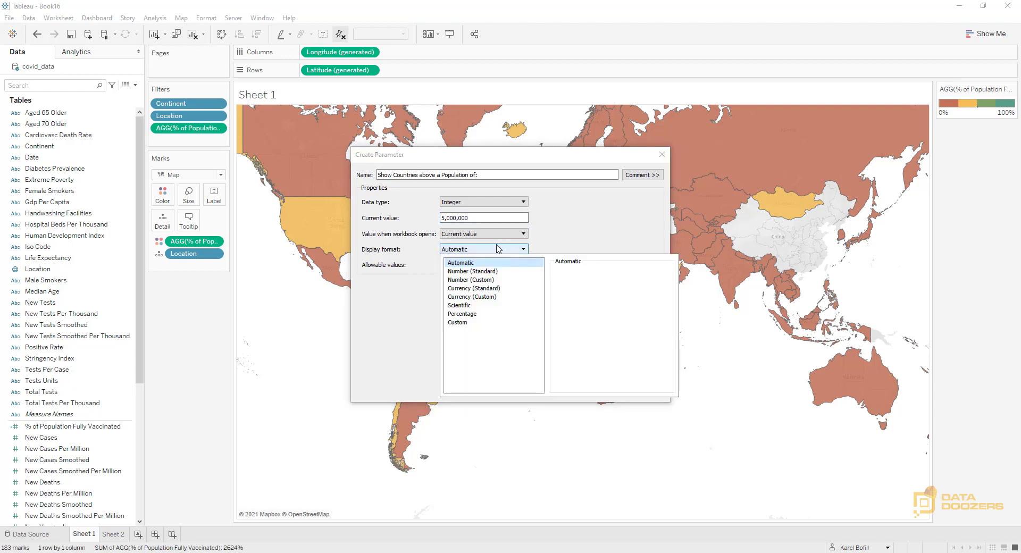
left_click(471, 279)
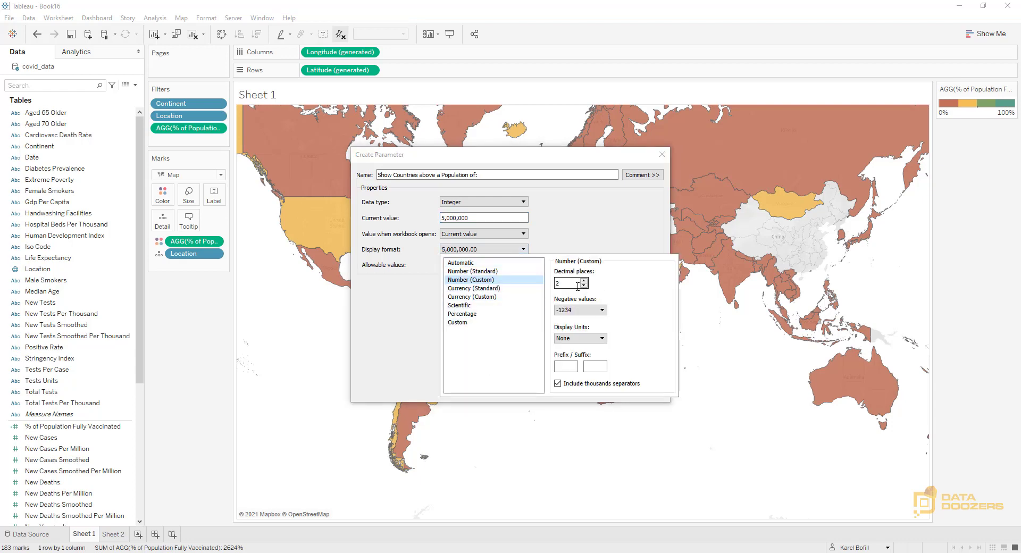
left_click(582, 229)
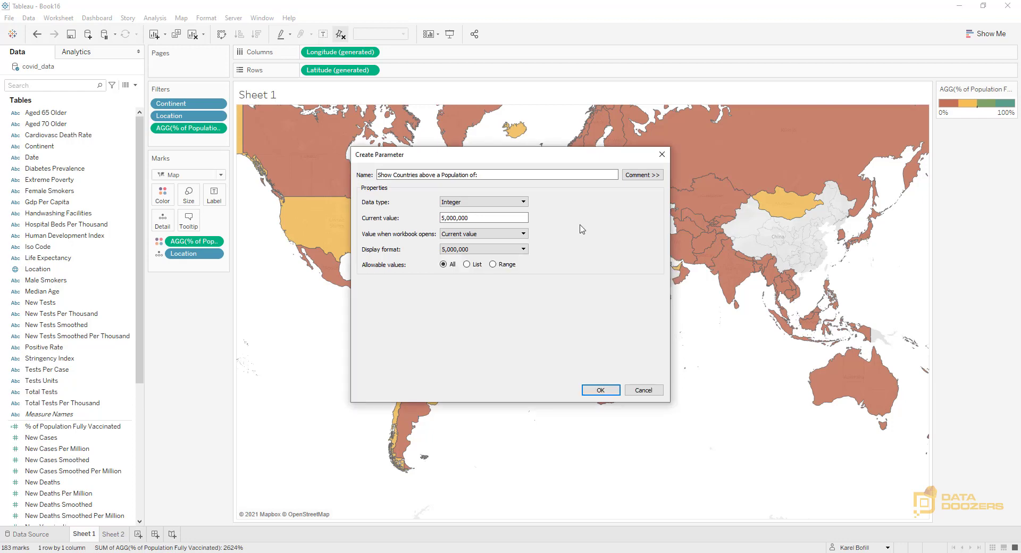
left_click(599, 391)
left_click(138, 520)
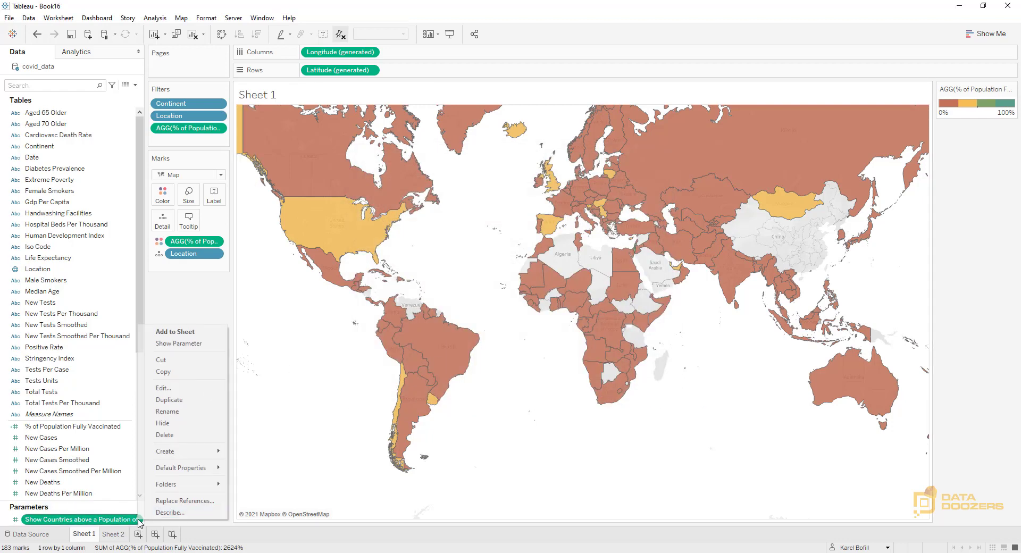
left_click(184, 347)
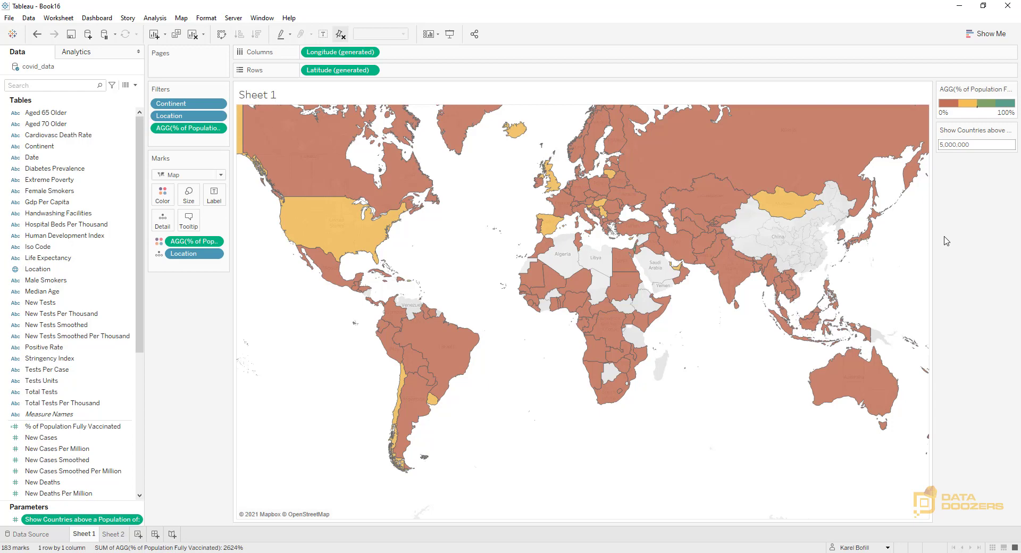
Start a new calculated field named "Is above Population Threshold?"
left_click(135, 85)
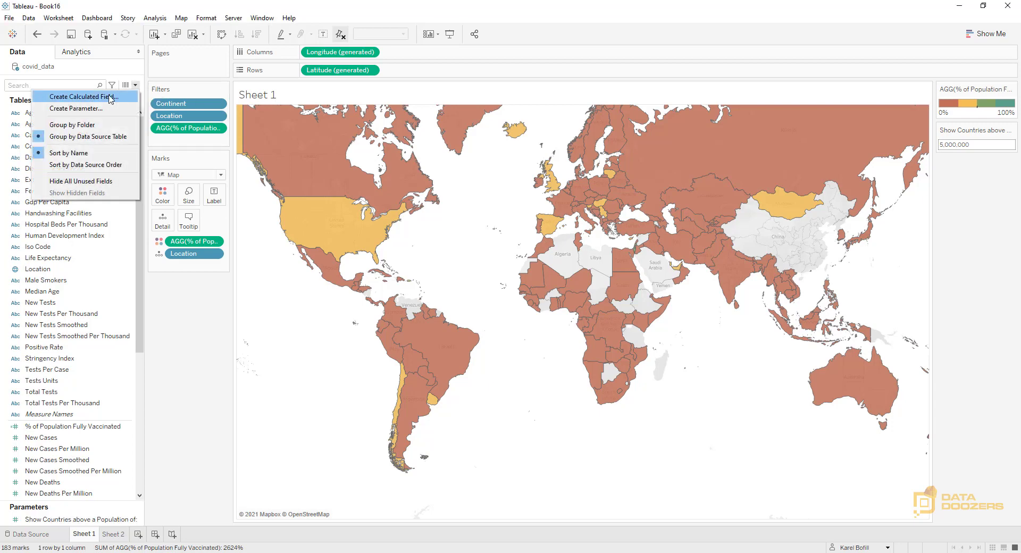
left_click(106, 97)
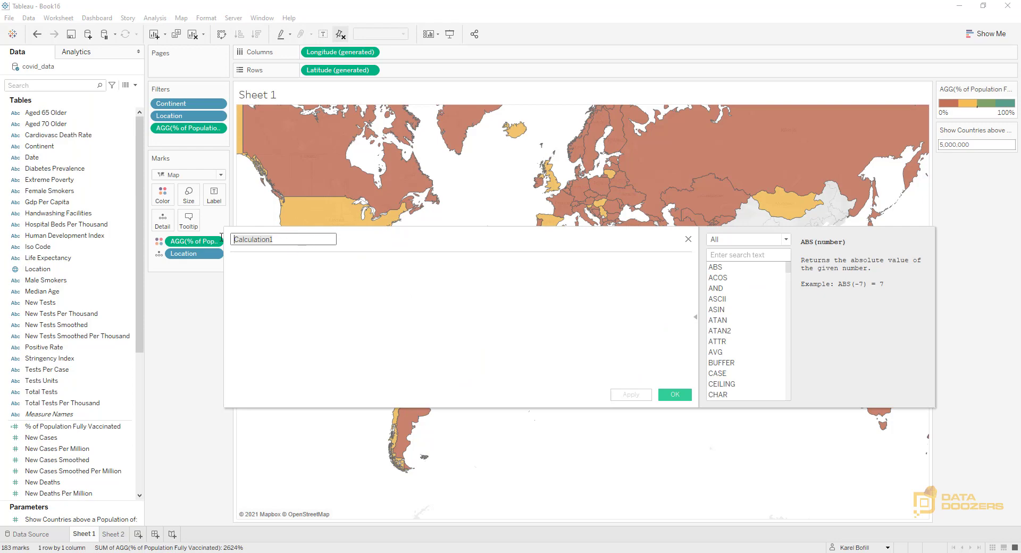
type("Is")
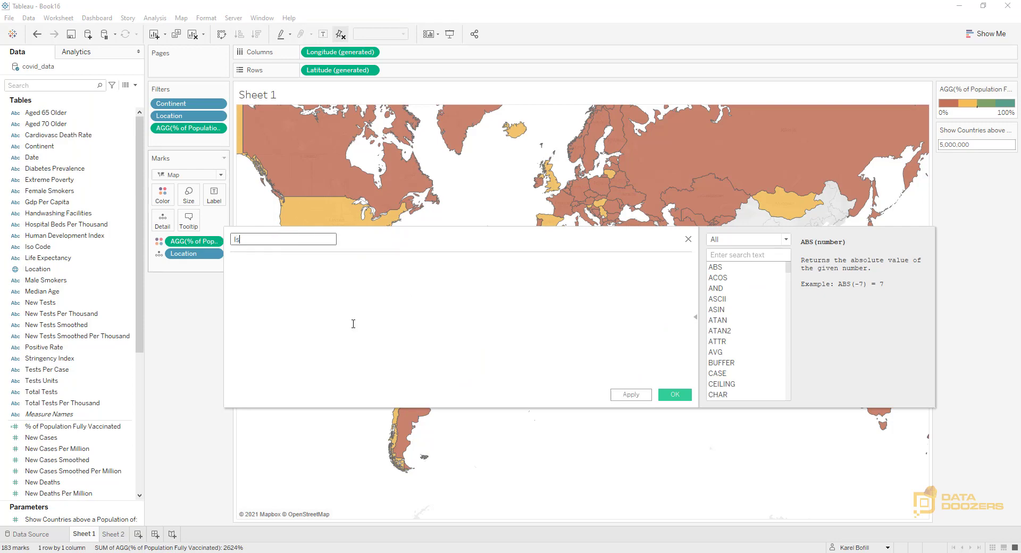
type(" above Population Threshold?")
Write the calculation's condition as IF MAX([Population]) > [Show Countries above a Population of:]
left_click(353, 324)
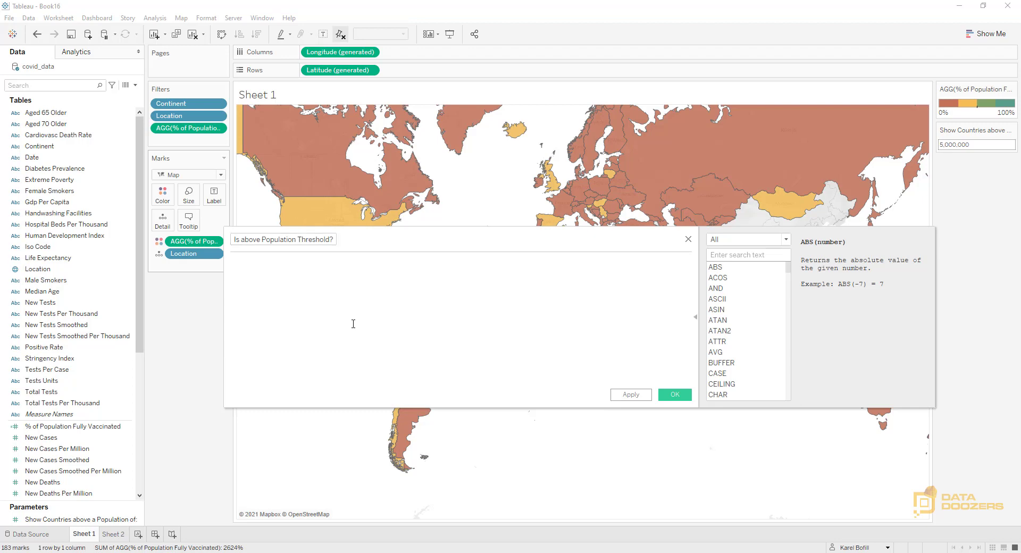
type("IF")
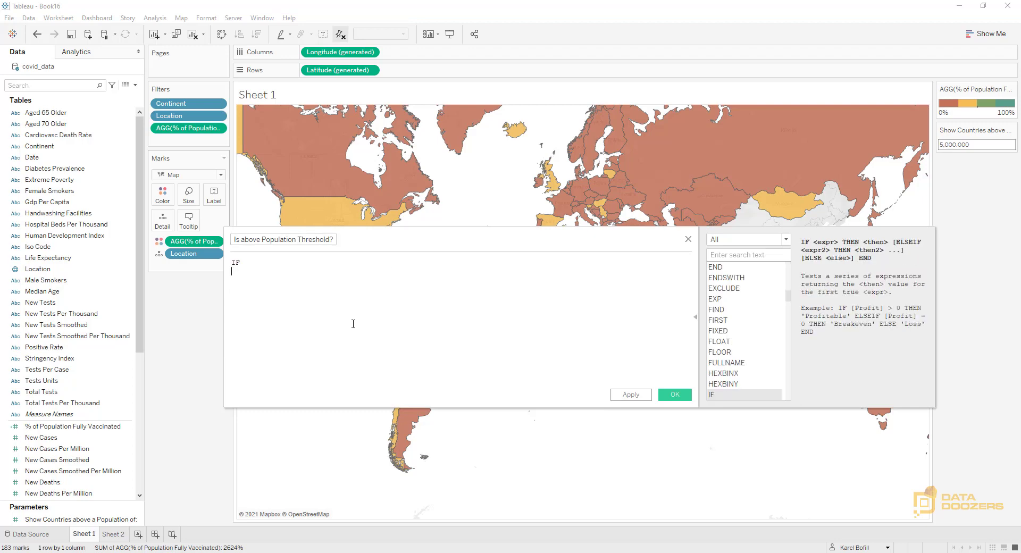
key("Return")
type("MAX")
key("Return")
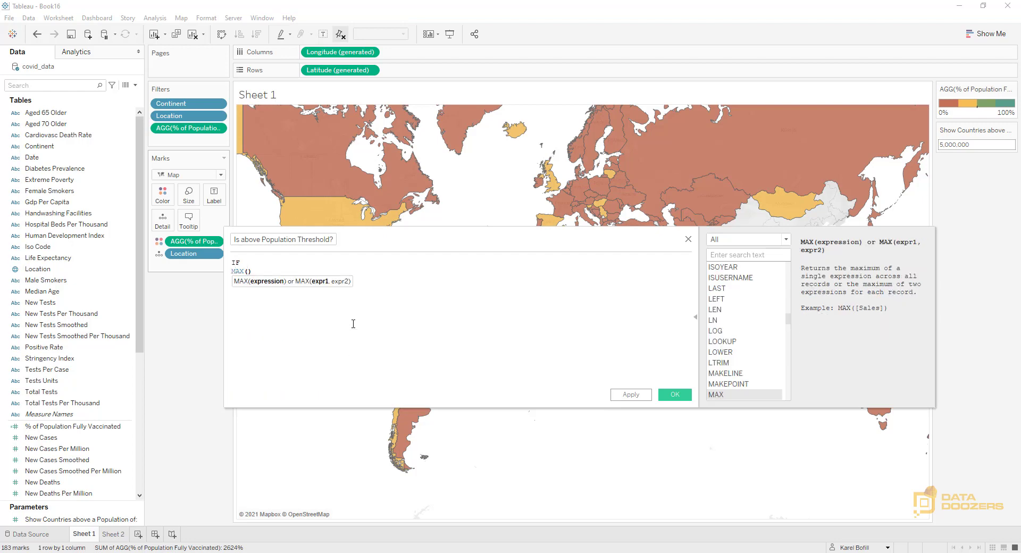
type("[Pop")
key("Return")
key("Right")
type("> ")
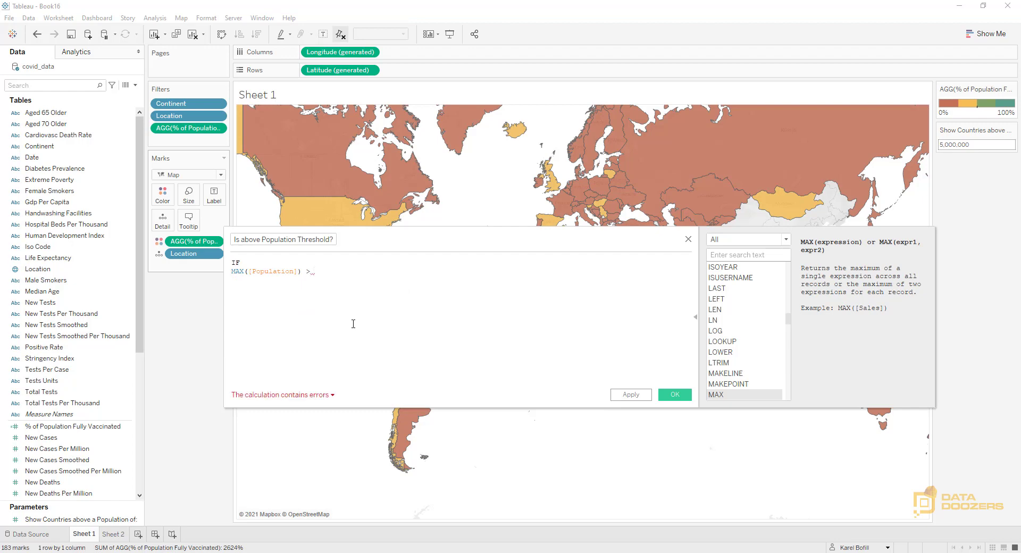
type("[Show")
key("Return")
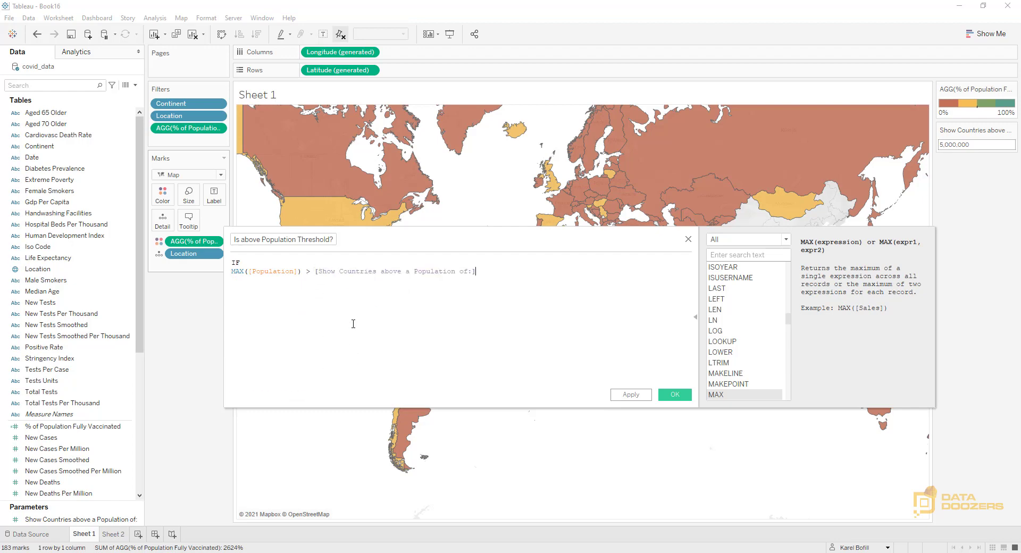
Complete the formula with THEN TRUE, ELSE FALSE and END on separate lines, and save the calculated field
type("TH")
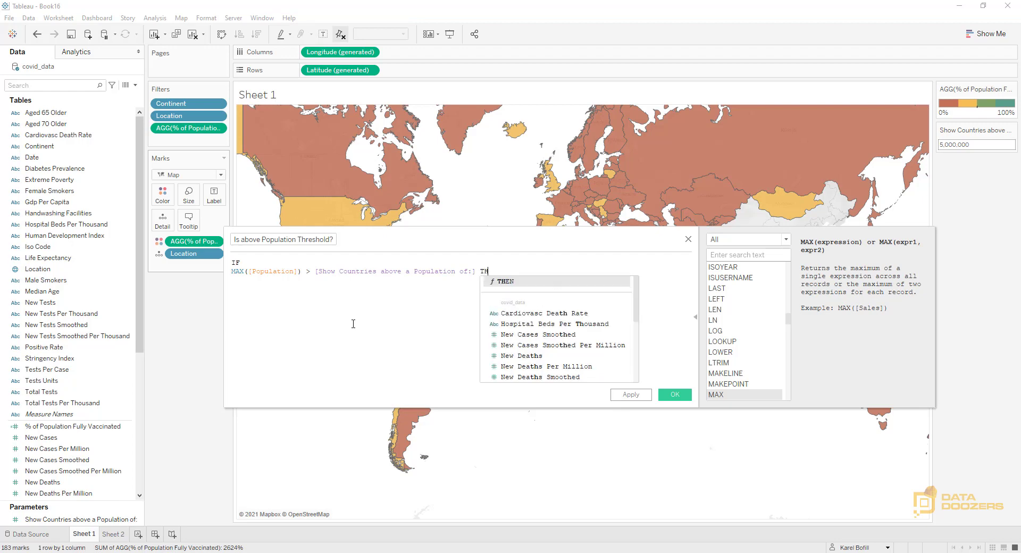
type("EN TRUE ")
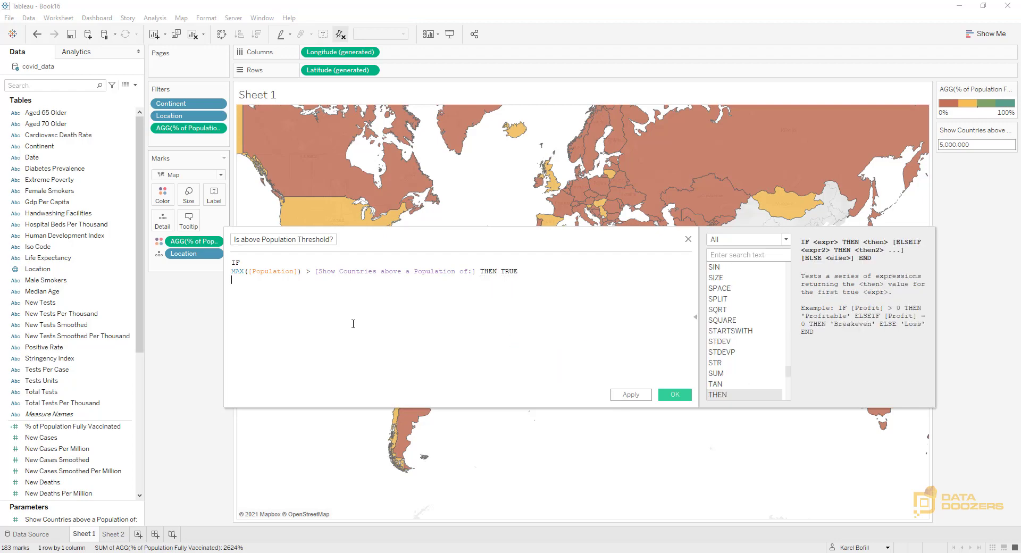
type("ELSE FALS")
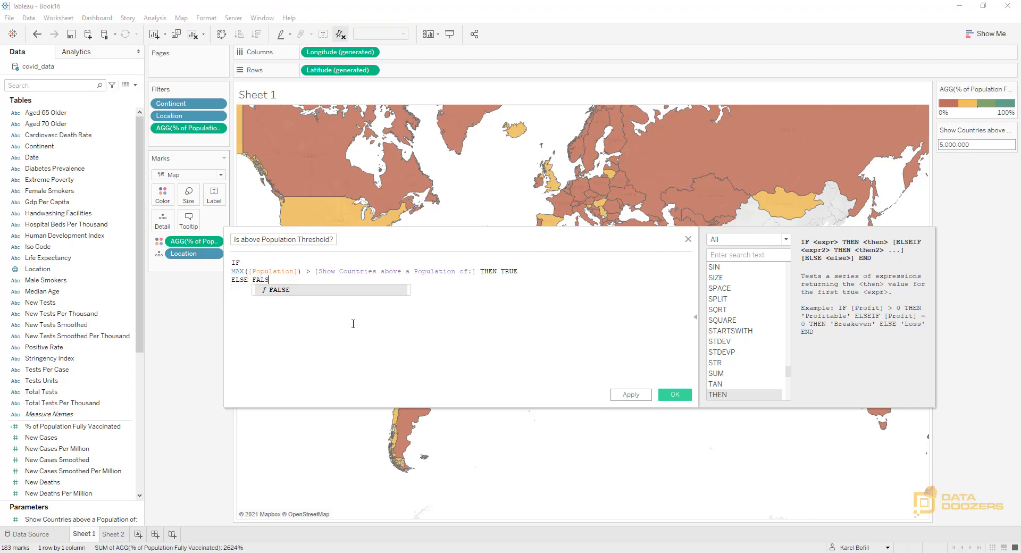
type("E END")
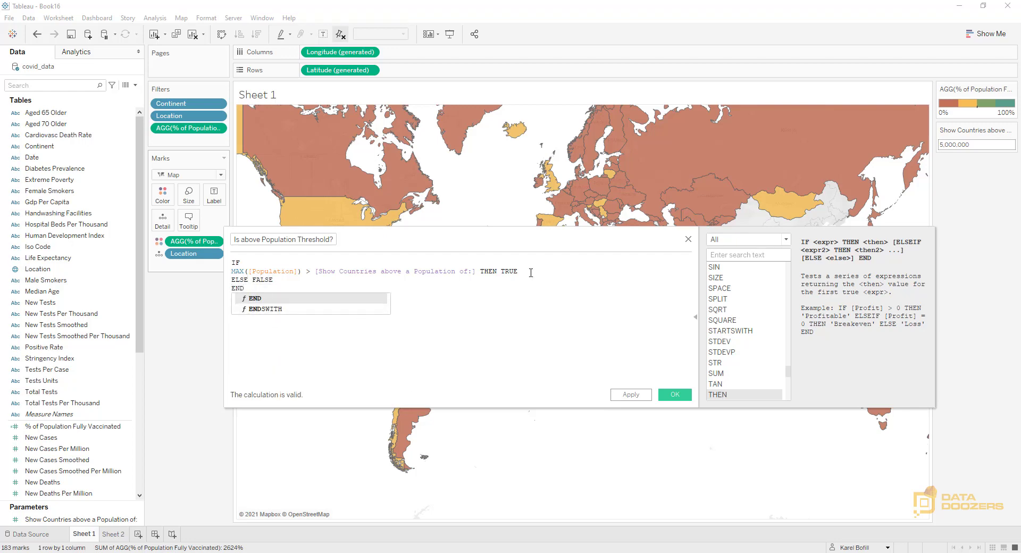
left_click(478, 273)
key("Return")
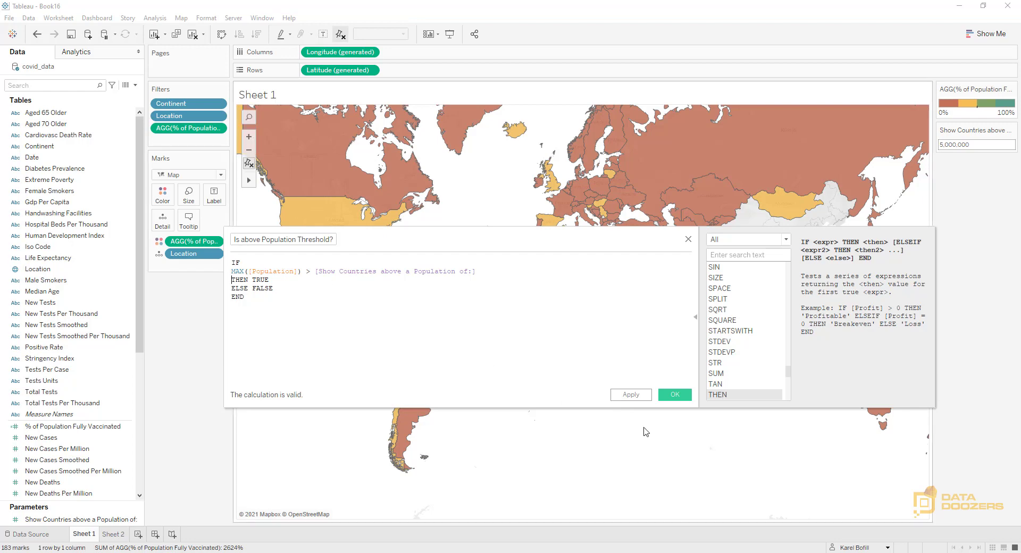
left_click(675, 394)
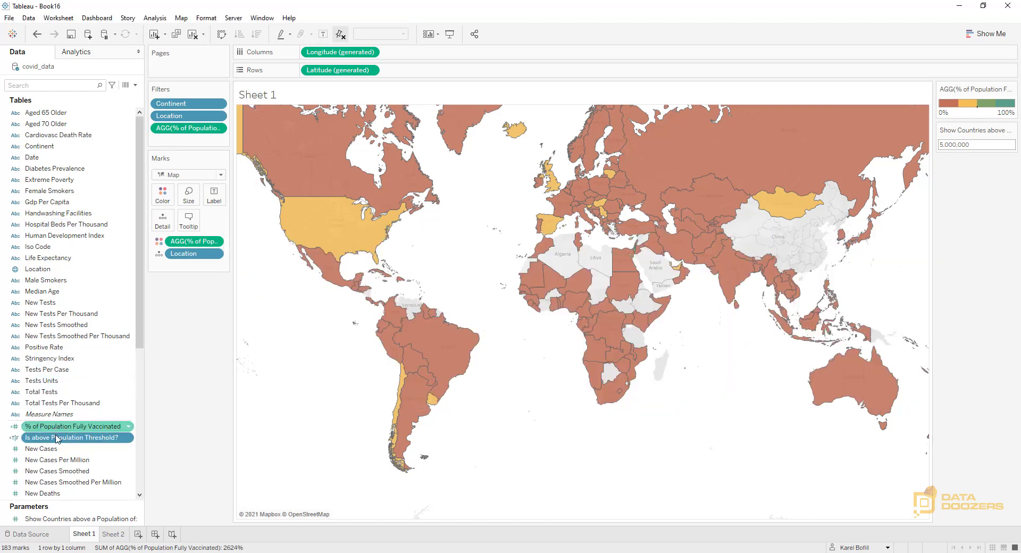
Filter the map by Is above Population Threshold?, keeping only True
left_click_drag(63, 441, 212, 151)
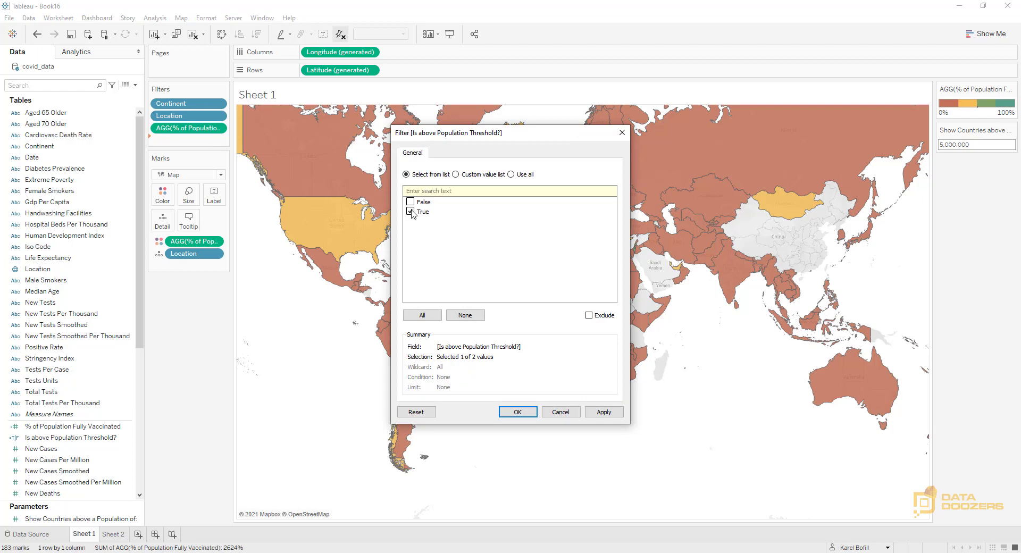
left_click(517, 412)
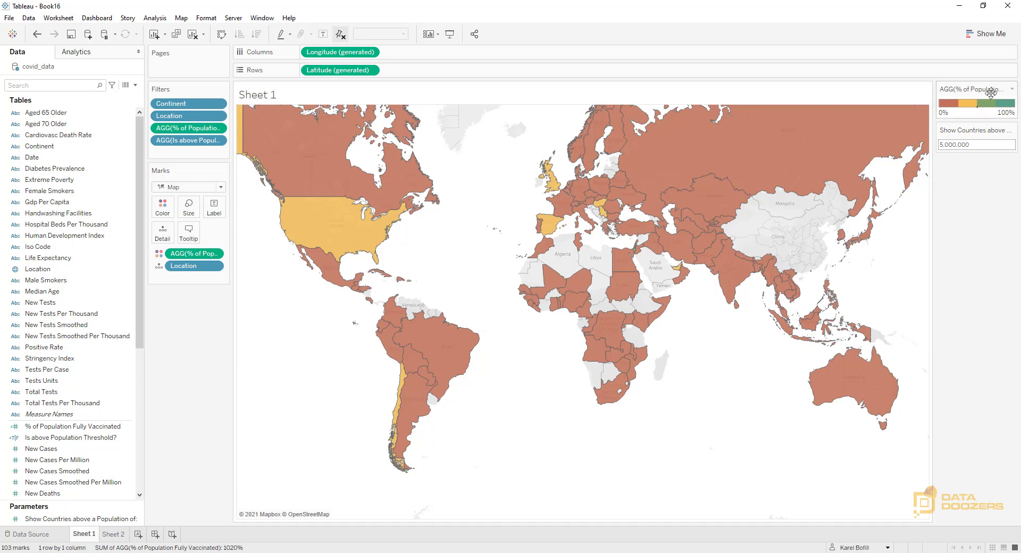
Set the "Show Countries above a Population of:" parameter to 1,000,000
left_click(943, 145)
type("1")
key("Return")
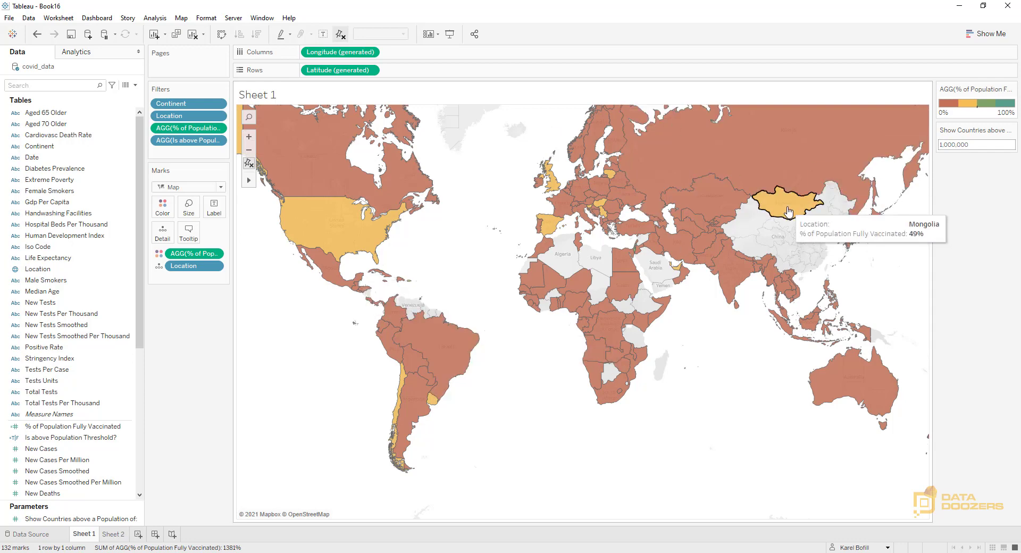
Set the "Show Countries above a Population of:" parameter to 5,000,000
left_click(942, 145)
key("BackSpace")
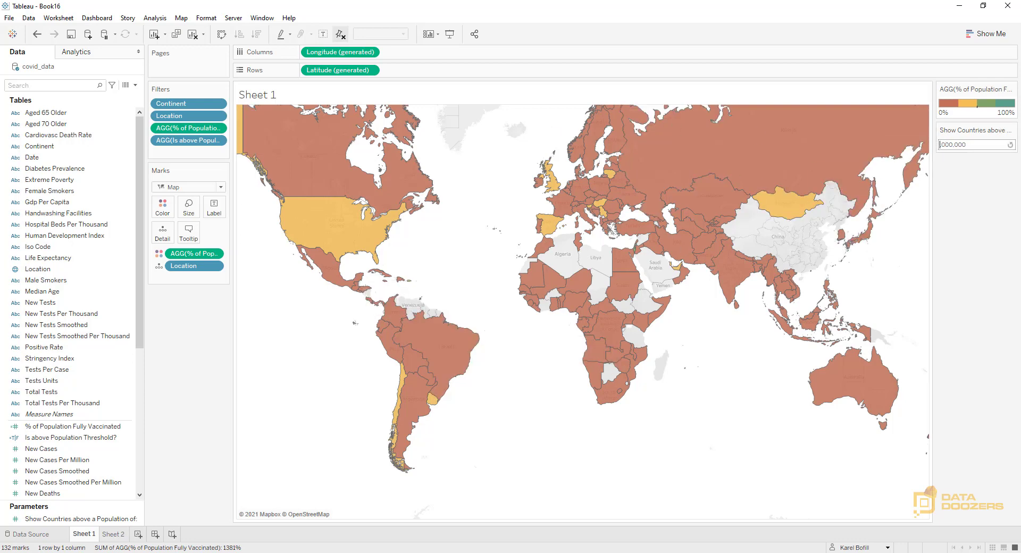
type("5")
key("Return")
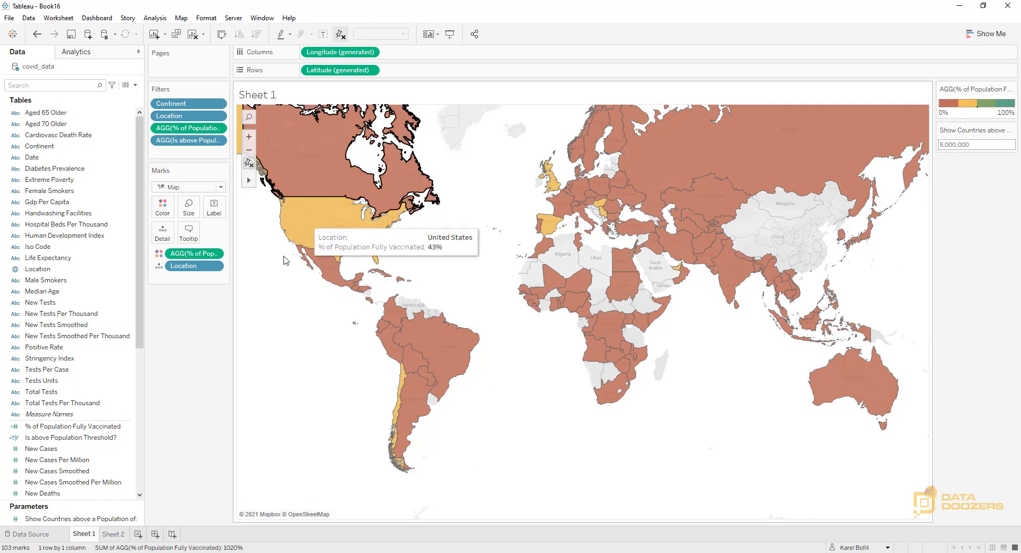
Remove the field labels from the map's tooltip, keeping only <Location> and <AGG(% of Population Fully Vaccinated)> on separate lines
left_click(193, 237)
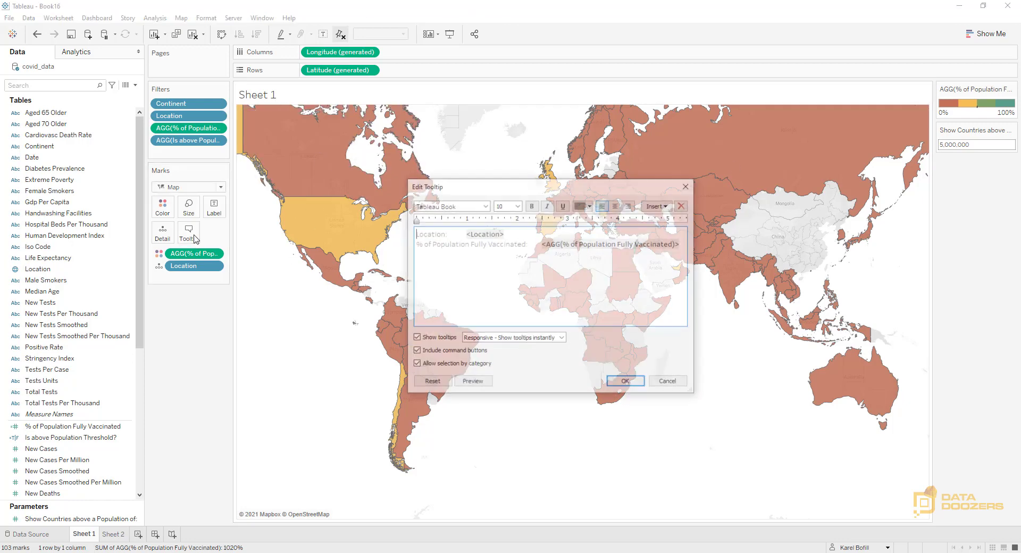
left_click_drag(464, 233, 508, 235)
left_click(468, 232)
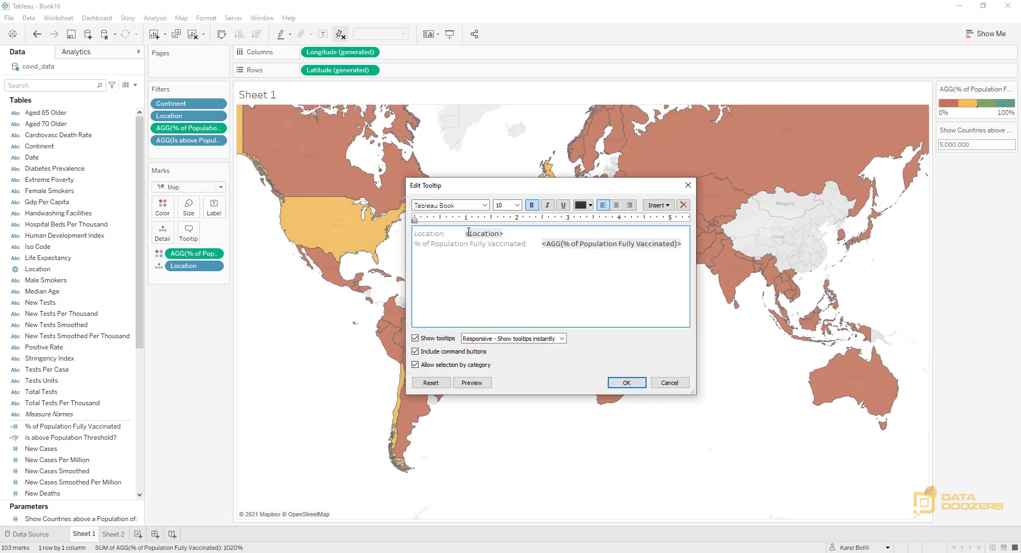
key("shift+Home")
key("BackSpace")
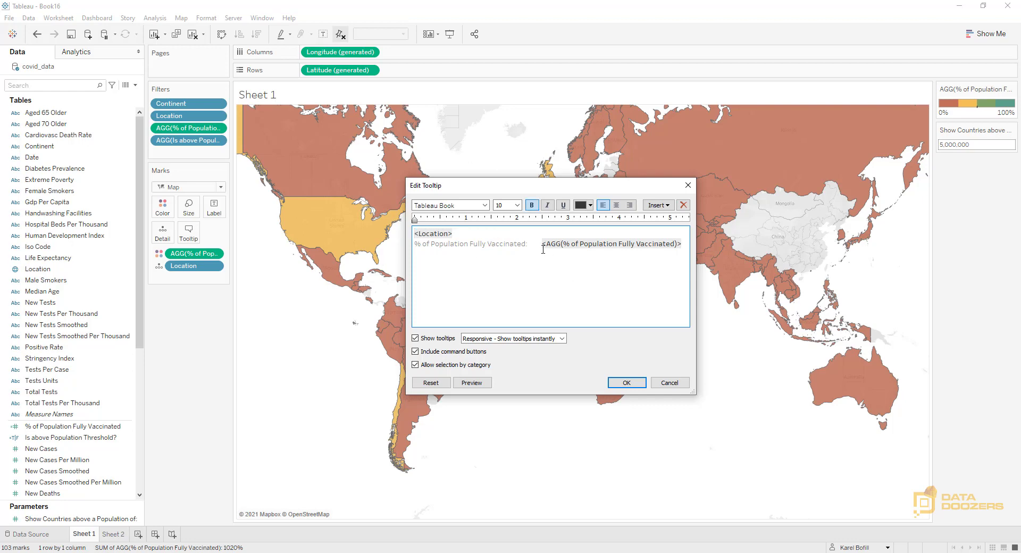
left_click_drag(543, 250, 402, 245)
key("BackSpace")
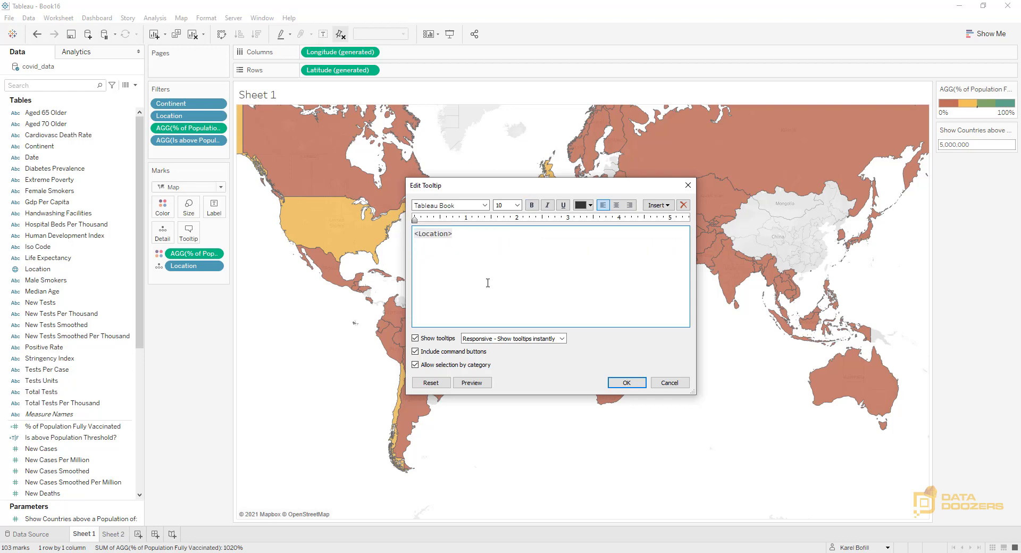
key("ctrl+z")
left_click_drag(541, 243, 384, 224)
key("BackSpace")
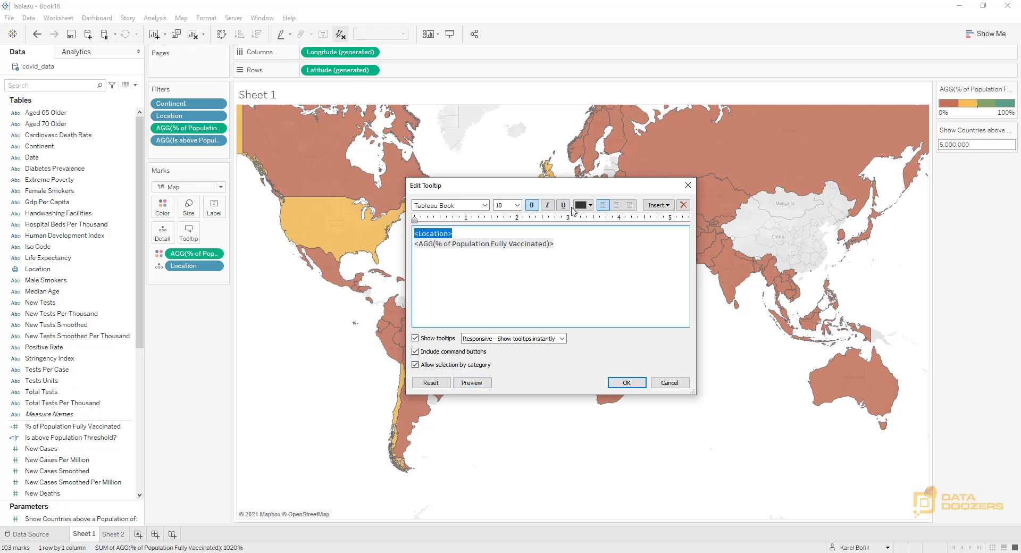
Center the tooltip's <Location> line and preview the tooltip
left_click(616, 205)
left_click(472, 382)
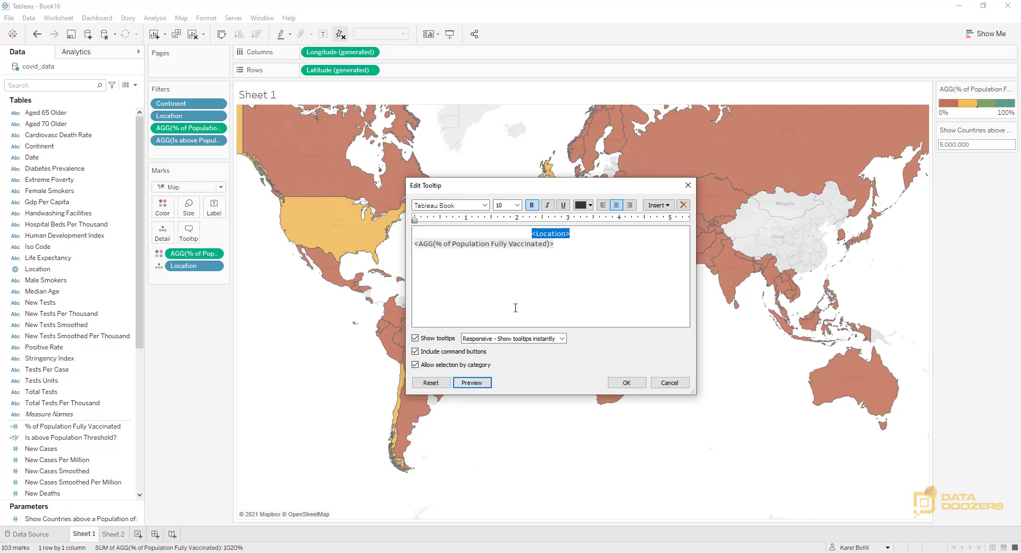
mouse_move(479, 388)
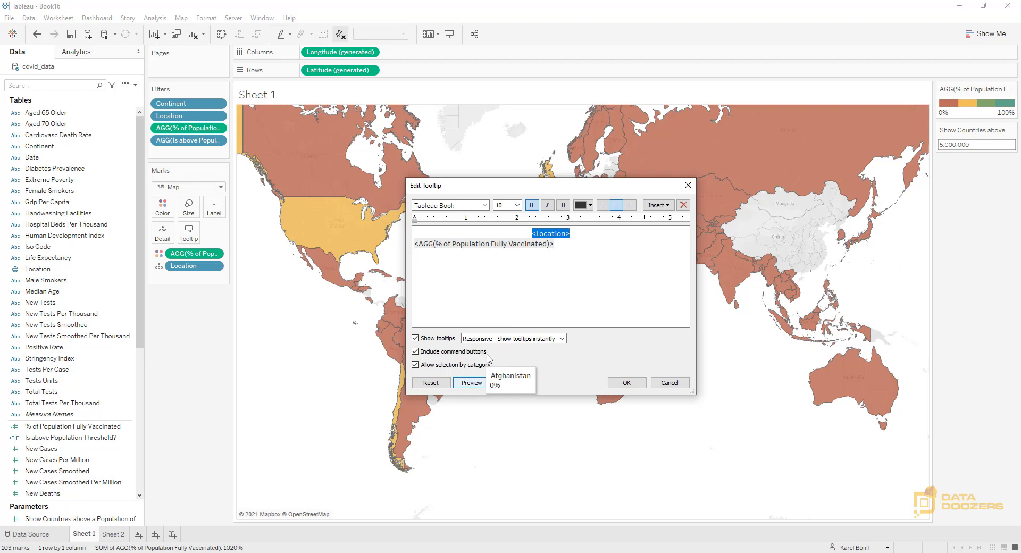
Join the tooltip fields on one line as <Location> : <AGG(% of Population Fully Vaccinated)>, preview it and save the tooltip
left_click(500, 306)
type(":")
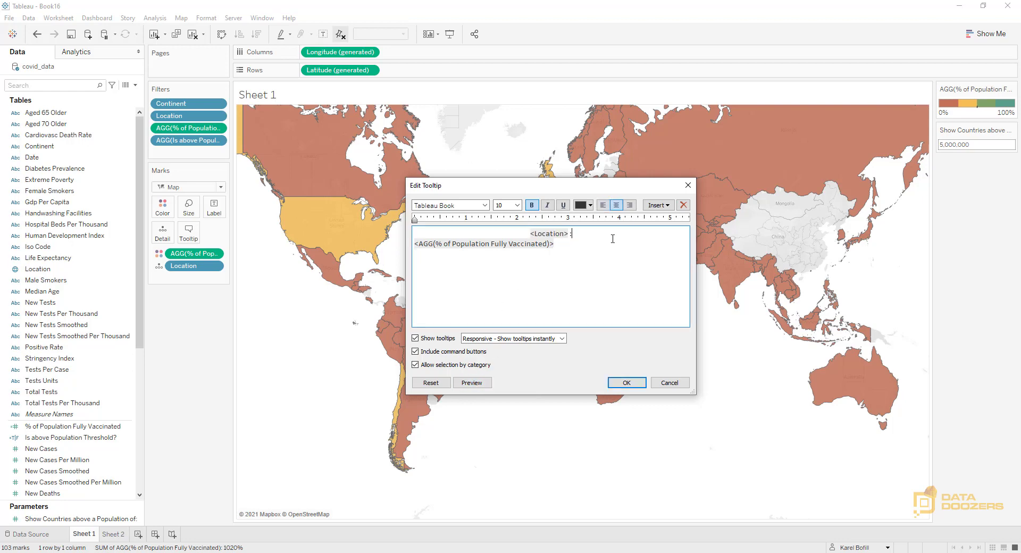
key("Delete")
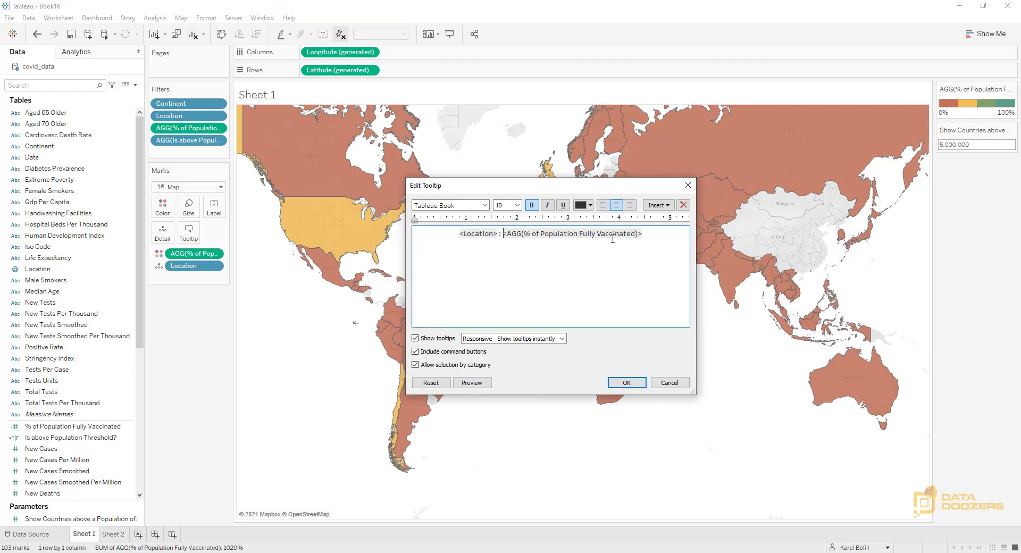
mouse_move(468, 388)
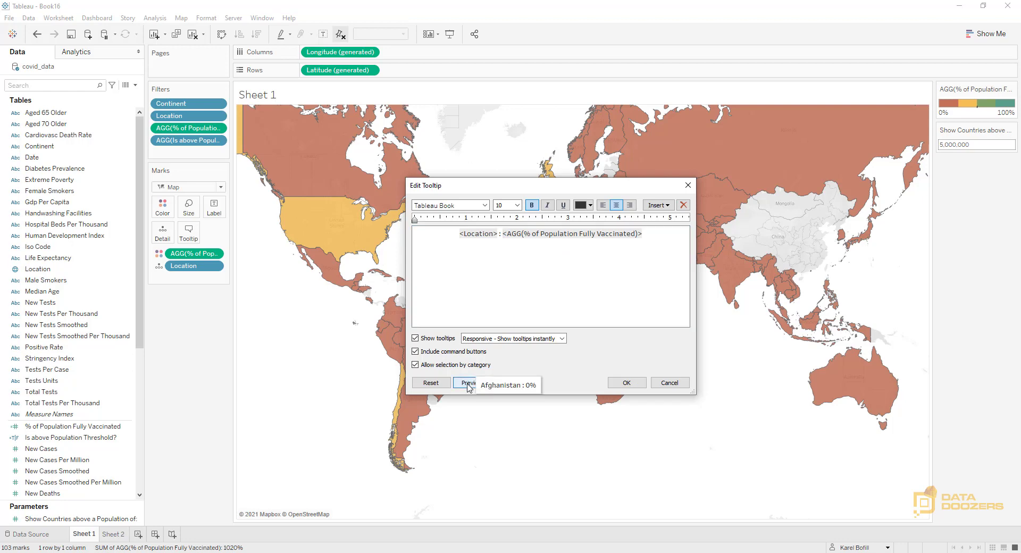
left_click(627, 383)
mouse_move(335, 233)
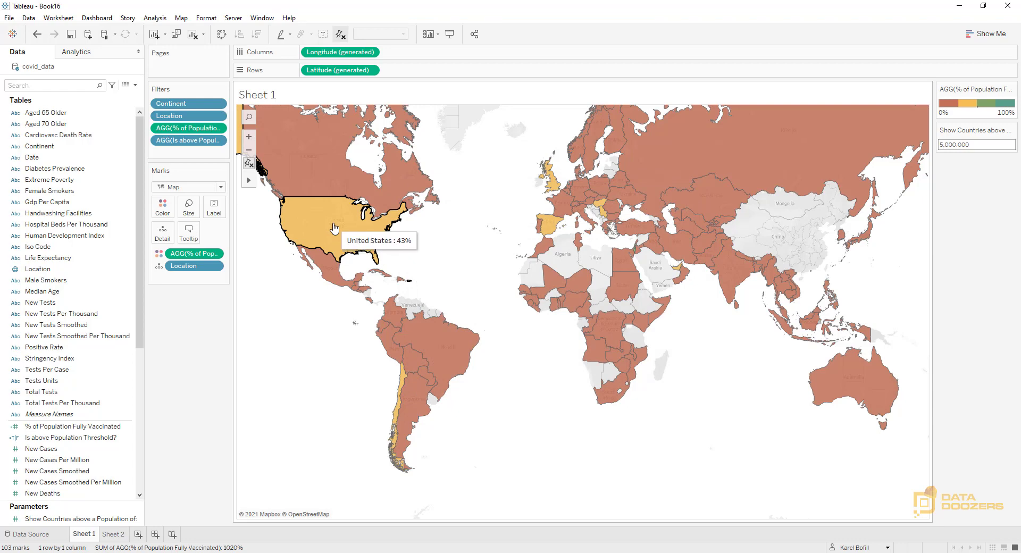
Replace the sheet title's text with "Countries by % Population Fully Vacccinated"
double_click(274, 97)
key("ctrl+a")
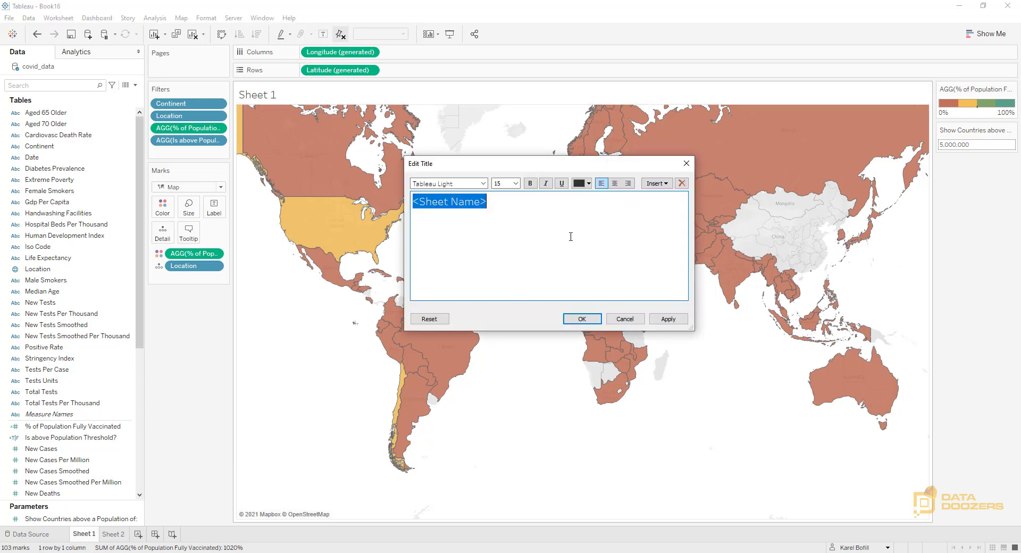
type("Countru")
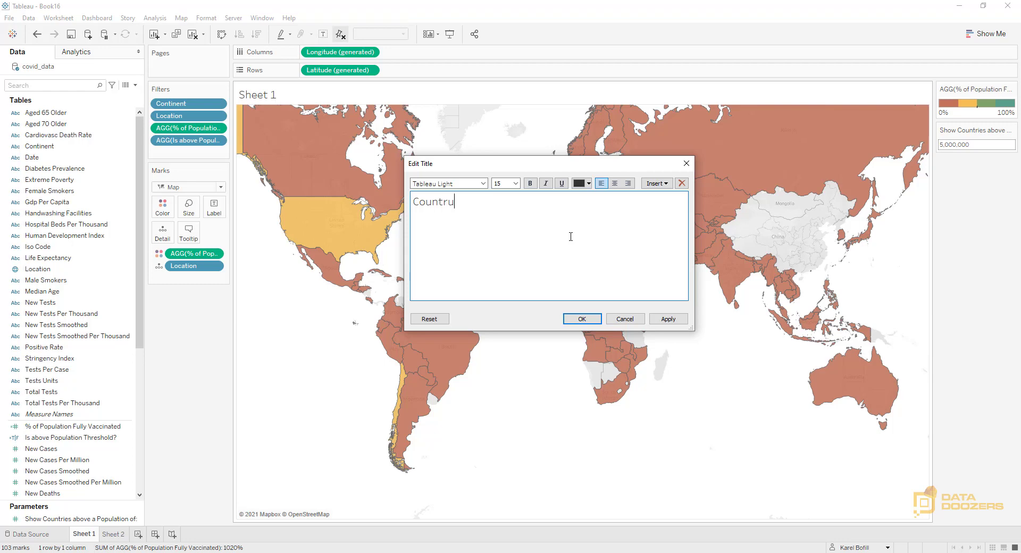
key("BackSpace")
type("ies by % Population Fully V")
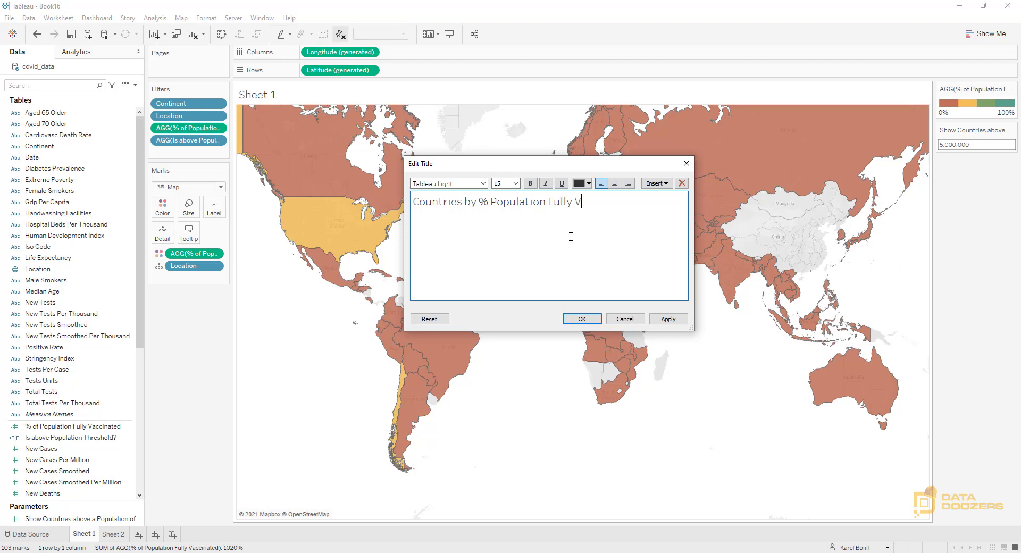
type("acccinatefd")
key("BackSpace")
key("BackSpace")
type("d")
Center the title and format "by % Population Fully Vacccinated" in bold Tableau Semibold
key("ctrl+a")
left_click(615, 183)
left_click(588, 253)
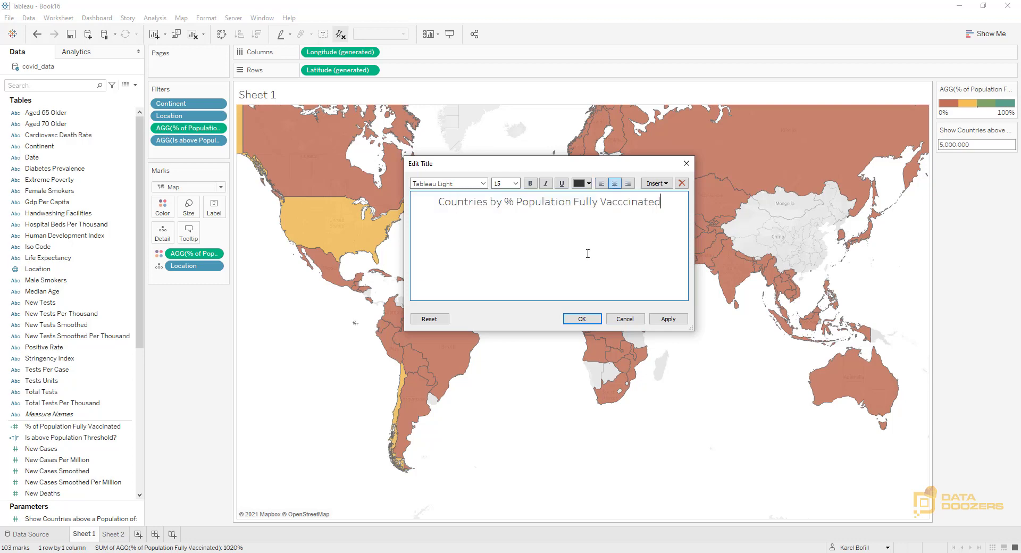
left_click_drag(490, 203, 708, 205)
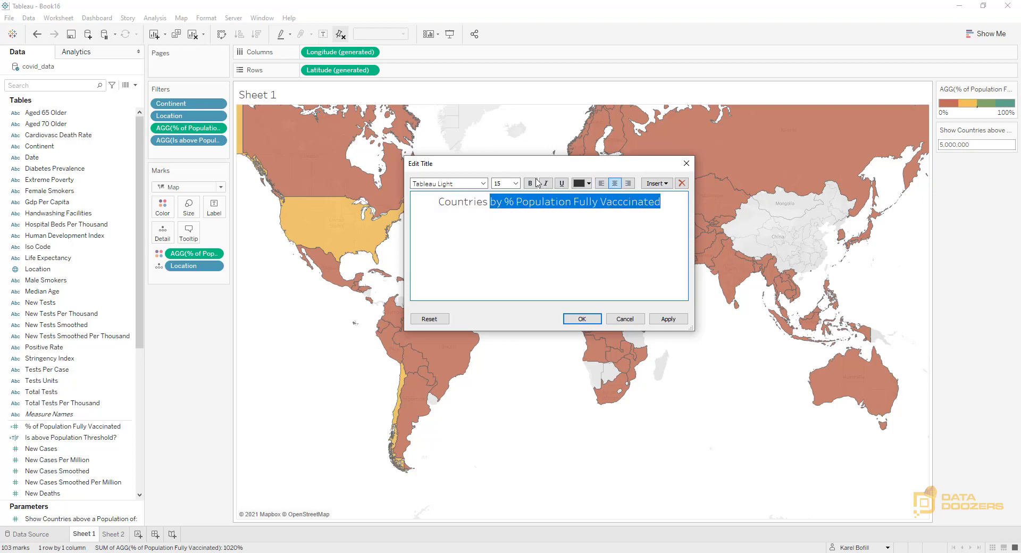
left_click(483, 183)
left_click(452, 216)
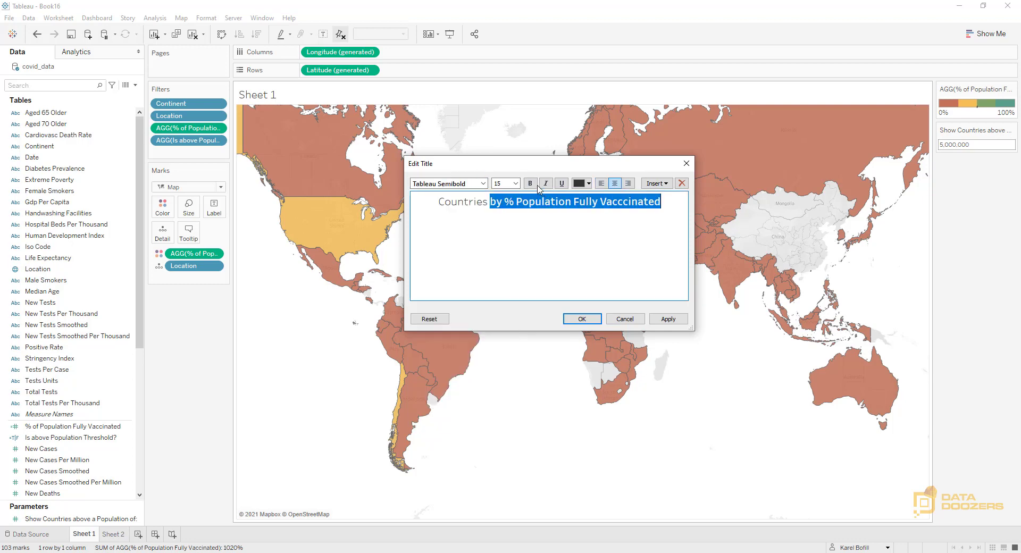
left_click(530, 183)
left_click(522, 274)
Set the whole title's font size to 12 and apply the title changes
key("ctrl+a")
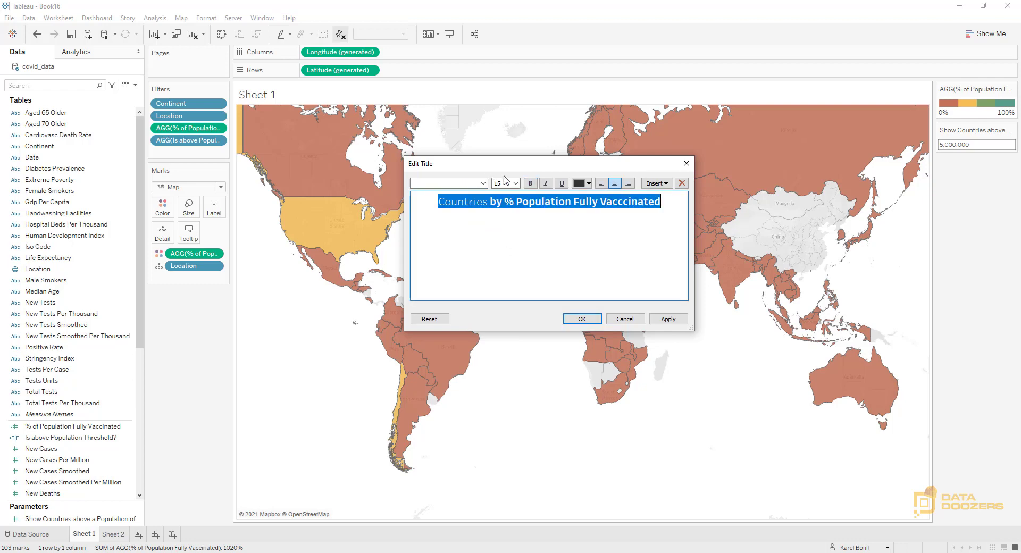
left_click(515, 183)
left_click(506, 234)
left_click(546, 240)
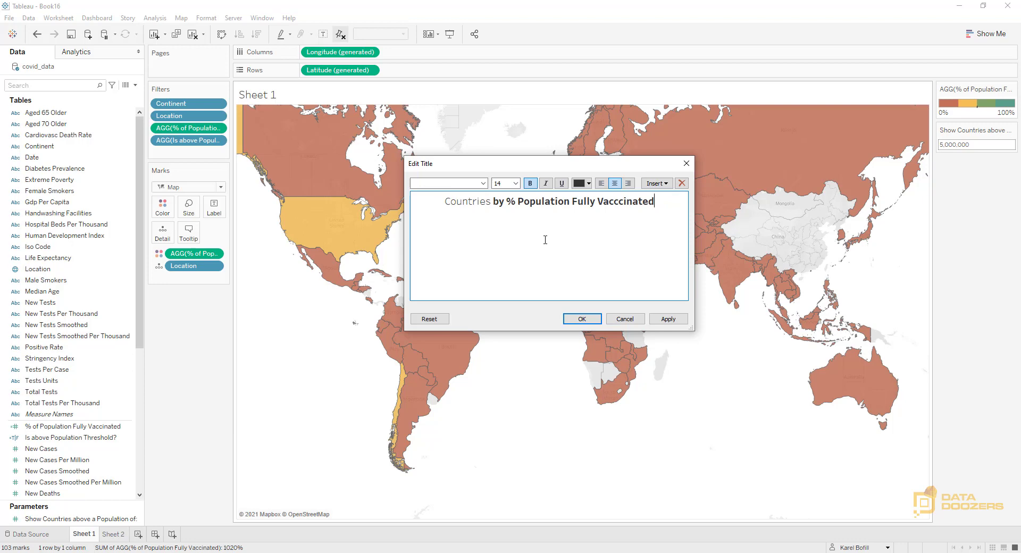
left_click(516, 183)
left_click(501, 222)
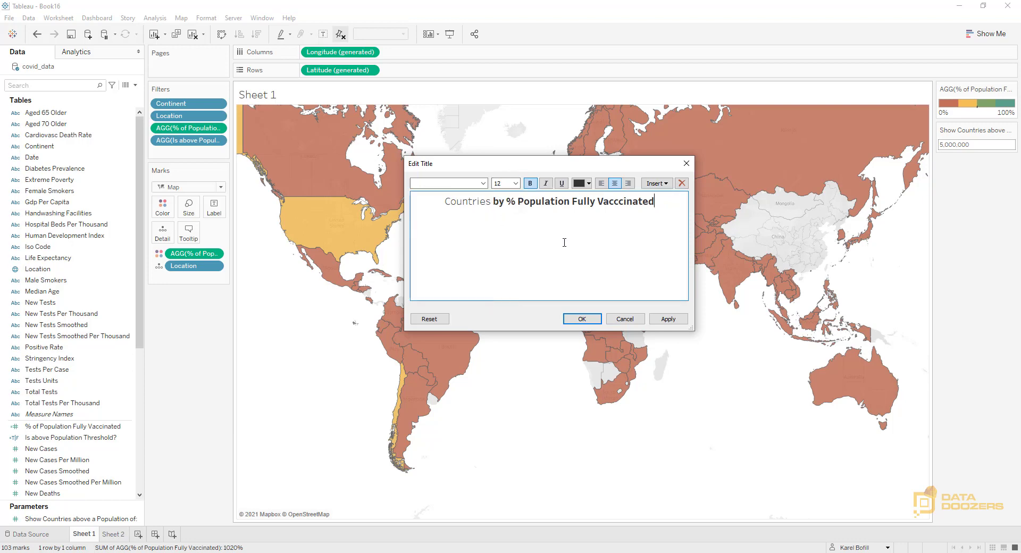
left_click(669, 319)
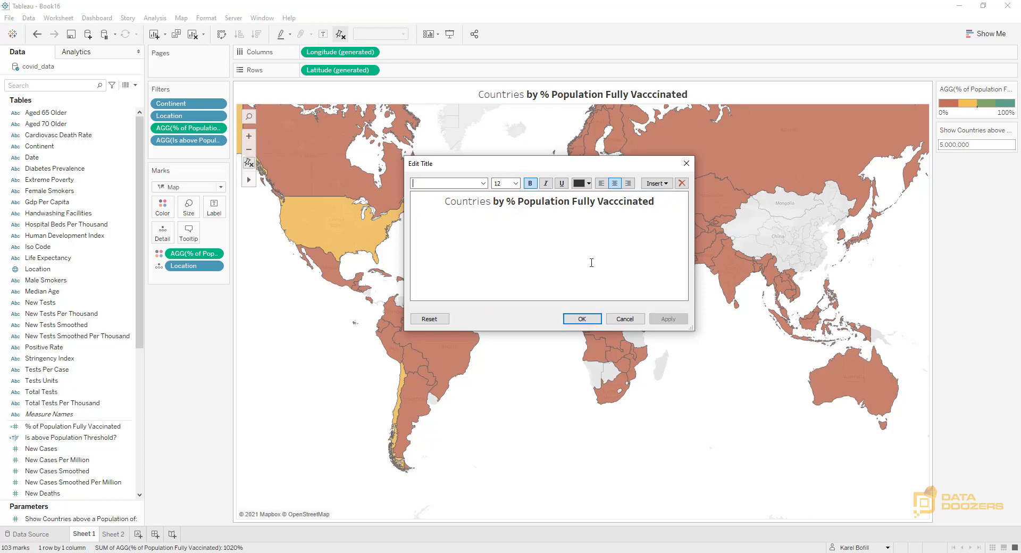
left_click(582, 319)
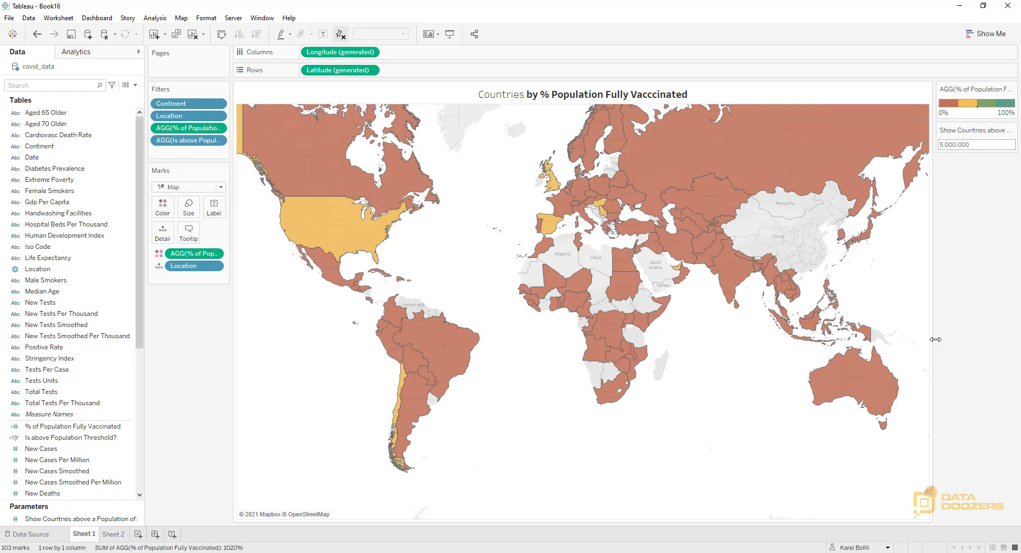
Duplicate Sheet 1 and convert the copy into a horizontal bar chart
right_click(92, 536)
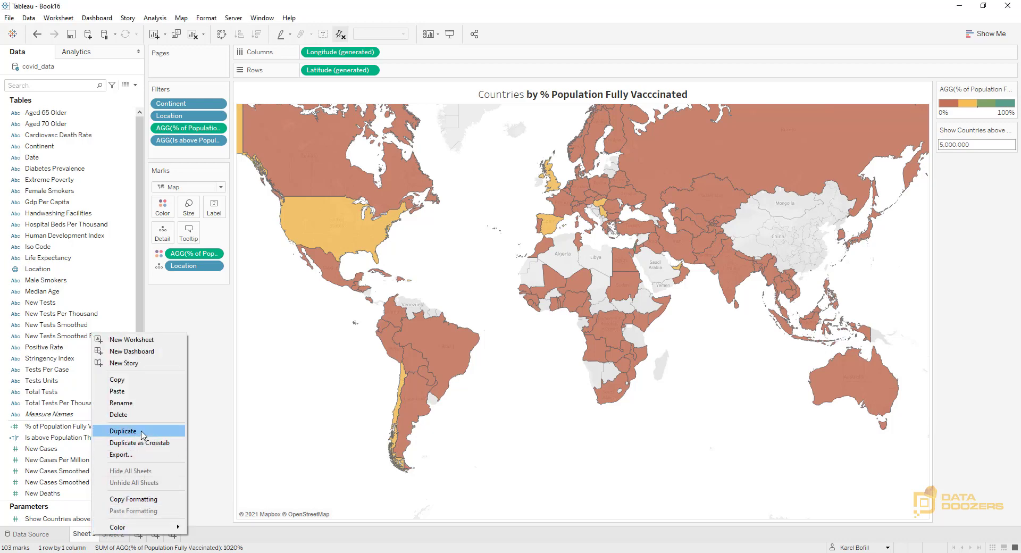
left_click(123, 431)
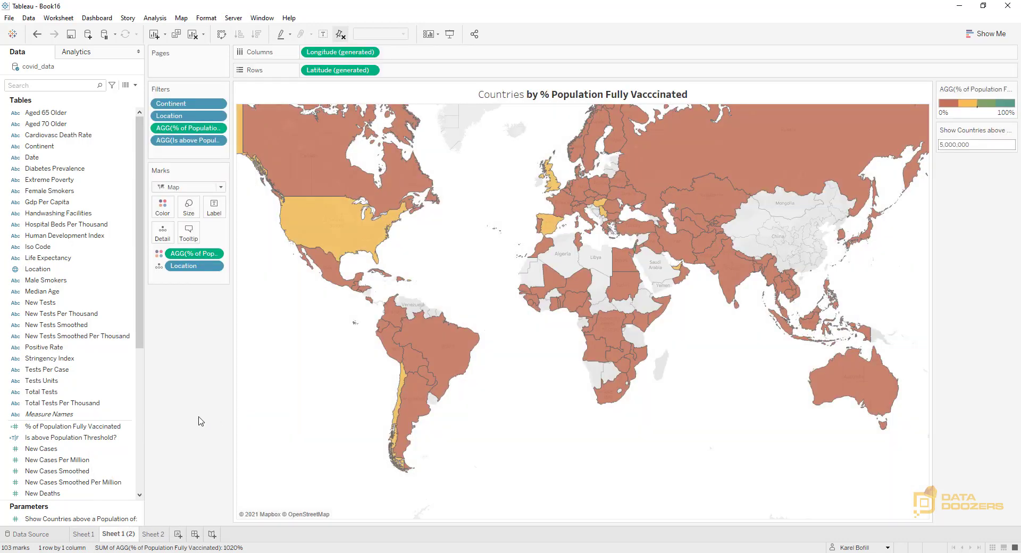
left_click(987, 33)
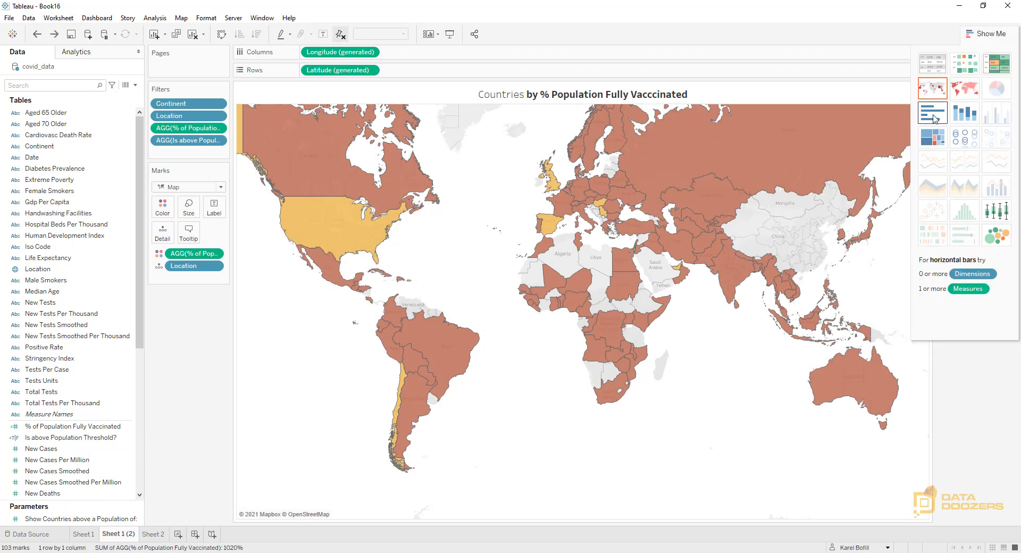
left_click(935, 118)
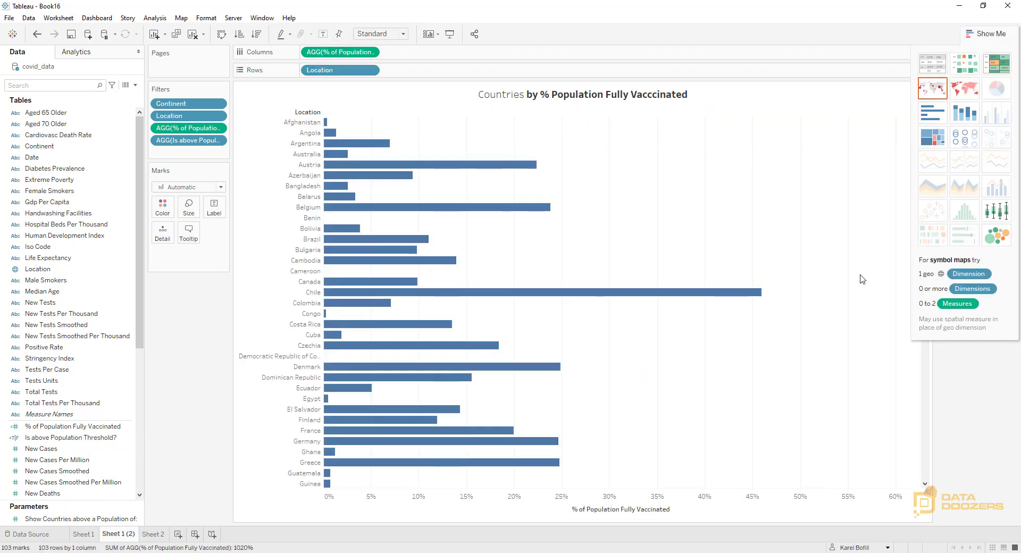
Sort the country bars in descending order and label them with % of Population Fully Vaccinated
left_click(256, 34)
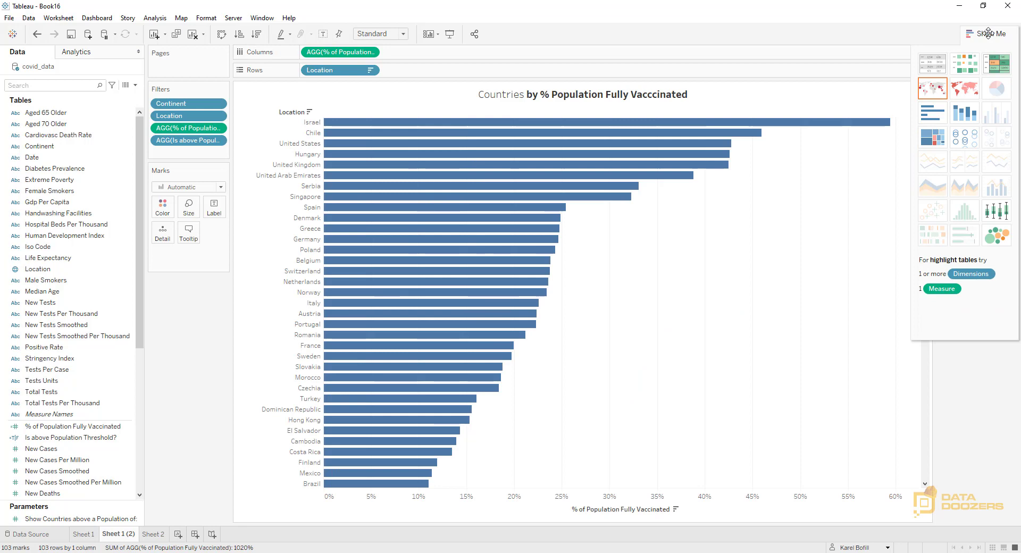
left_click(987, 34)
left_click_drag(340, 52, 217, 211)
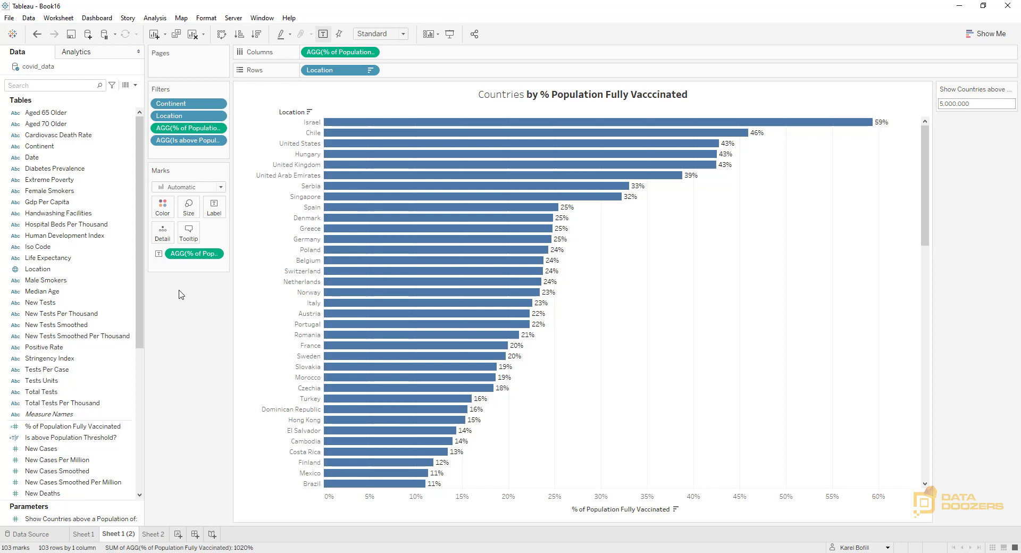
Color the bars by % of Population Fully Vaccinated and check the color scale's settings without changing them
left_click_drag(195, 253, 169, 211)
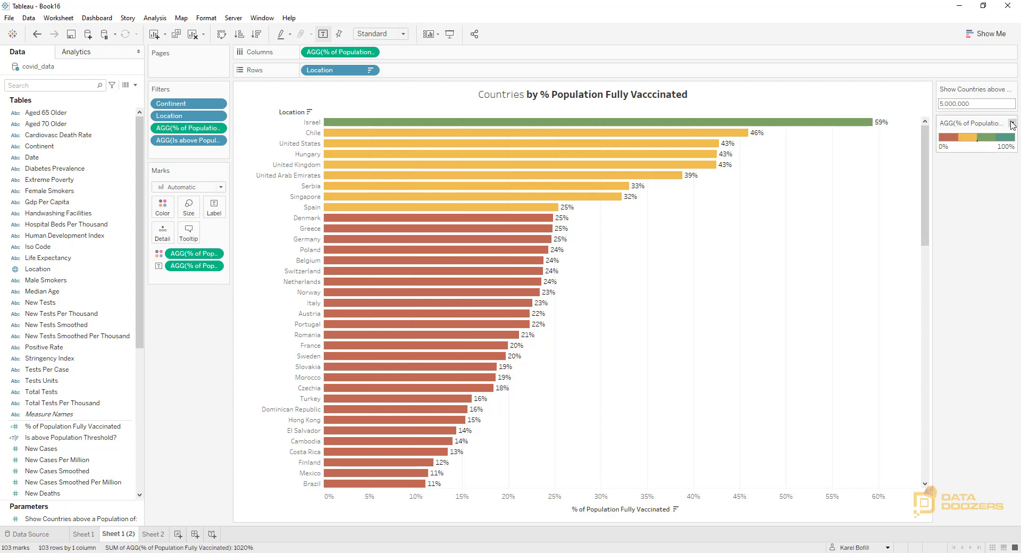
right_click(991, 139)
left_click(957, 135)
left_click(486, 323)
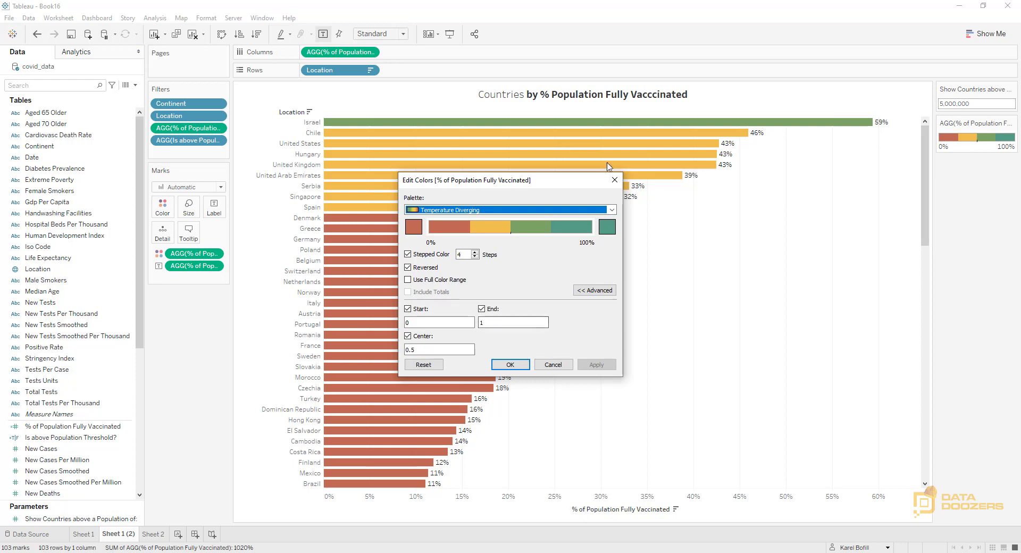
left_click(615, 179)
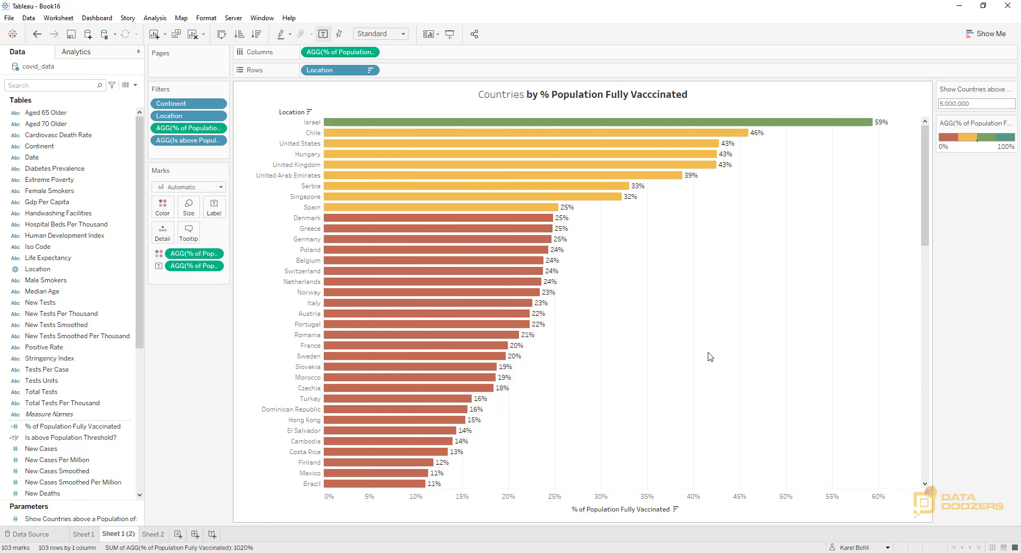
Reduce the size of the bars to thin lines
left_click(188, 206)
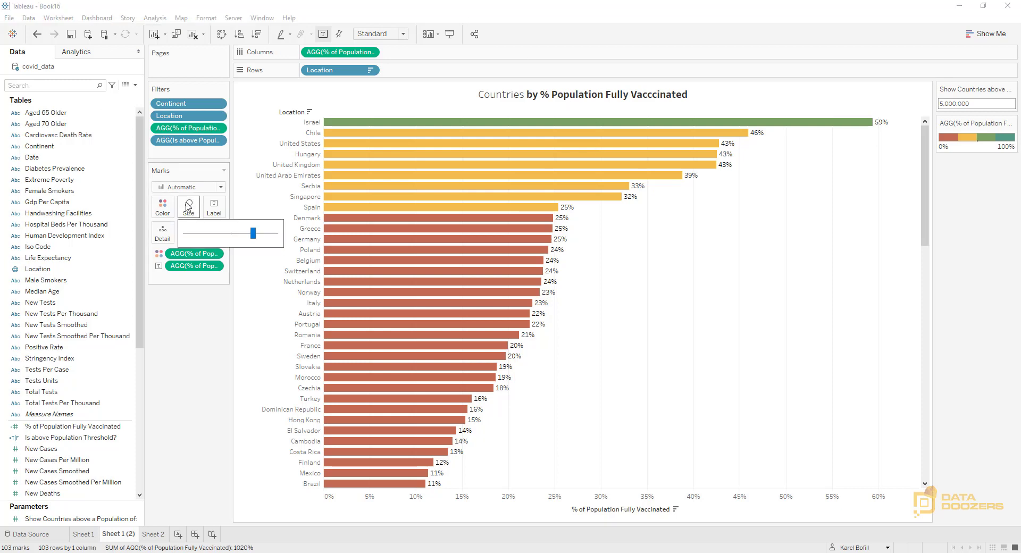
left_click(199, 234)
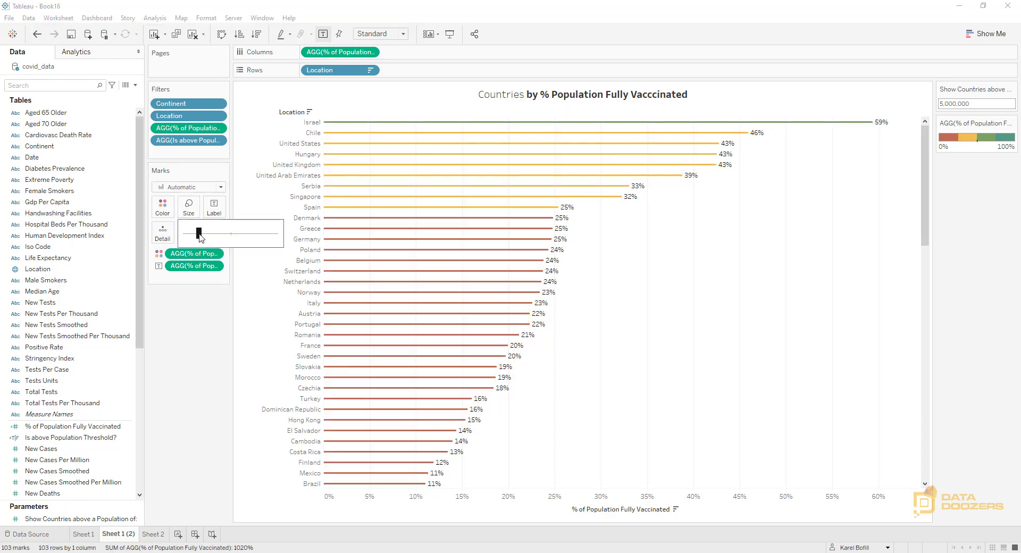
left_click(191, 369)
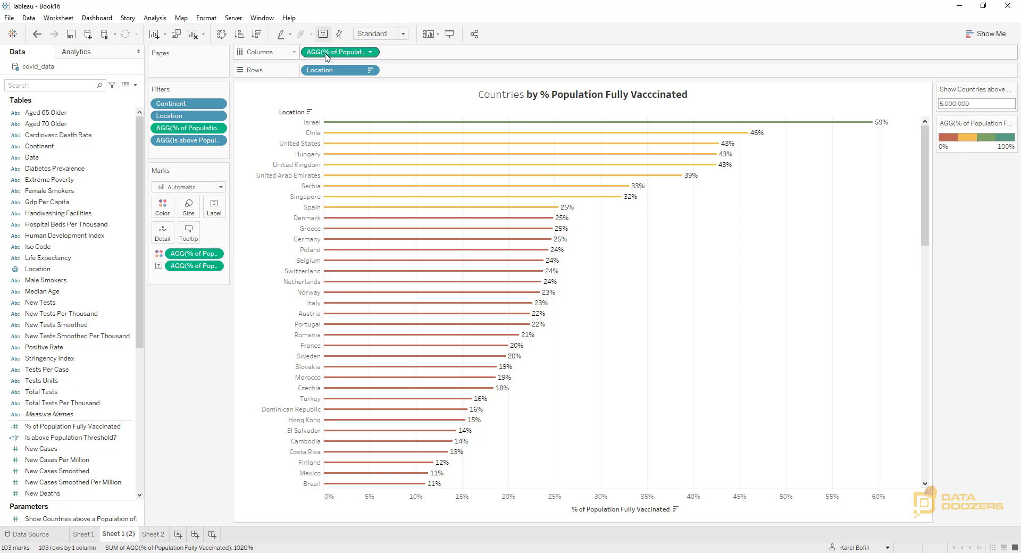
Add a second copy of the % of Population Fully Vaccinated measure to Columns, beside the first
left_click_drag(327, 58, 394, 57)
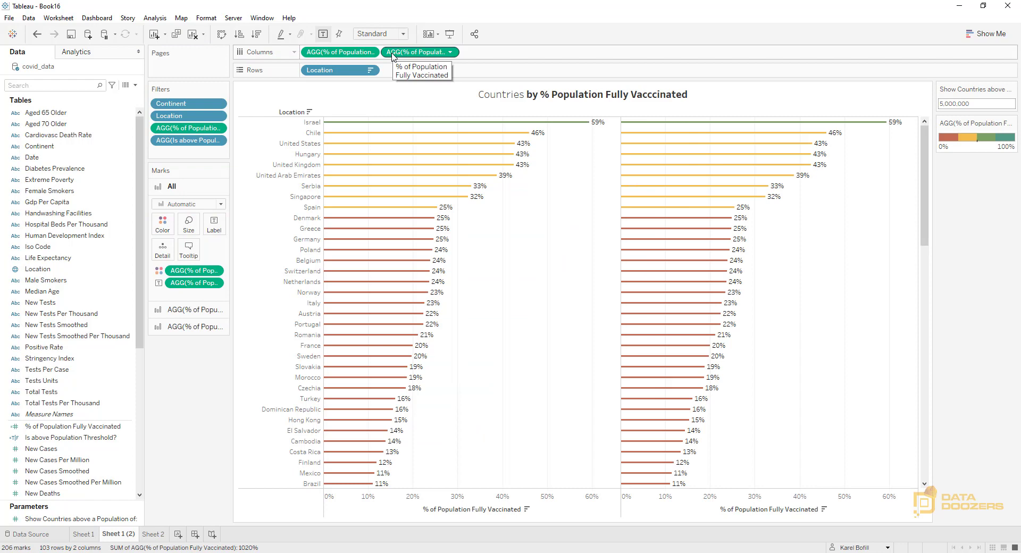
Change the second % of Population Fully Vaccinated measure's mark type to Shape
left_click(195, 327)
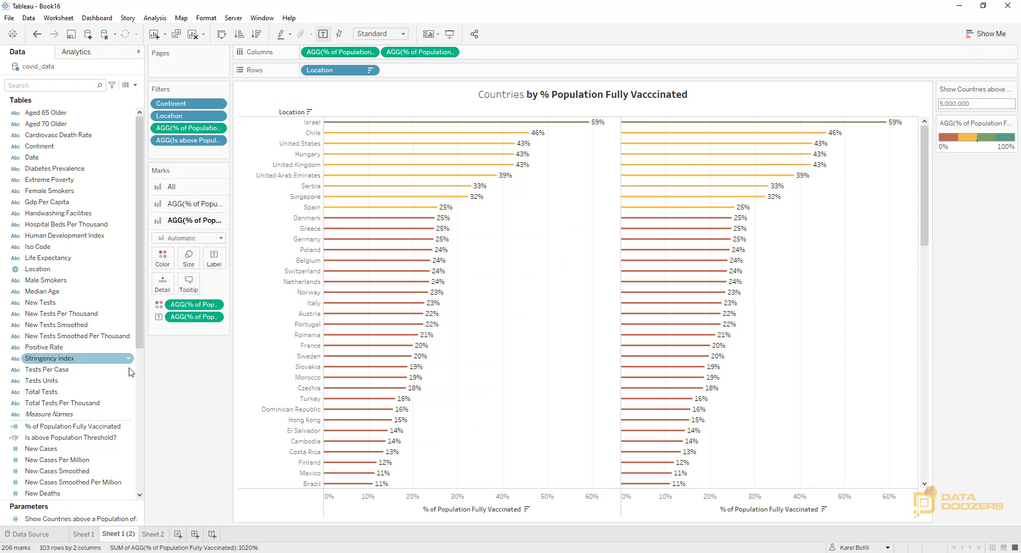
left_click(220, 239)
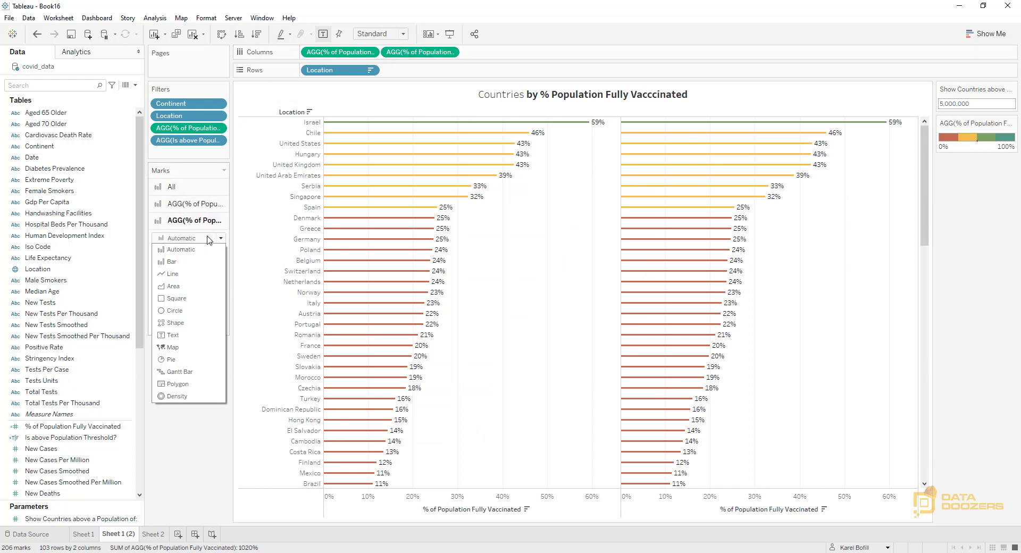
left_click(173, 322)
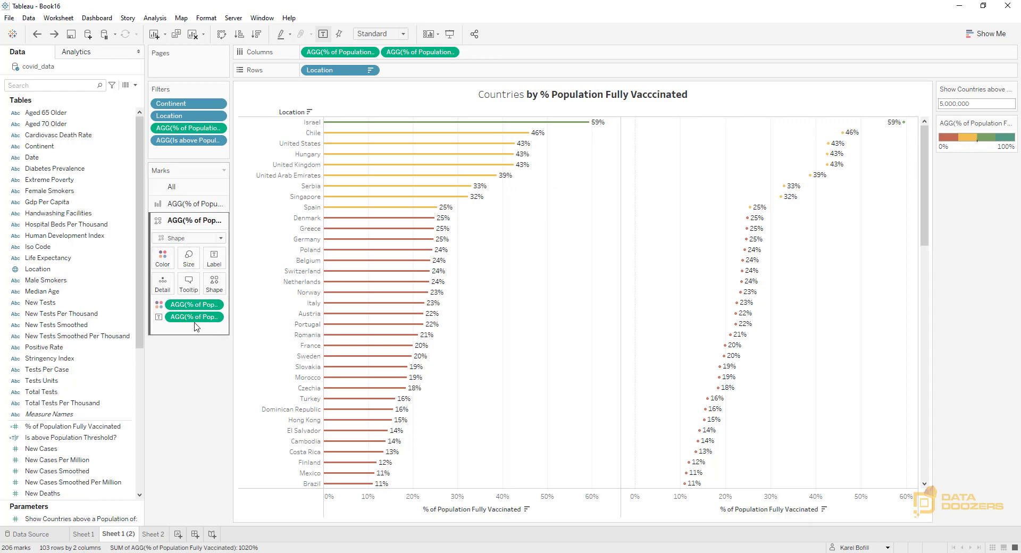
Size the shape marks by People Fully Vaccinated, aggregated as Maximum
left_click(32, 89)
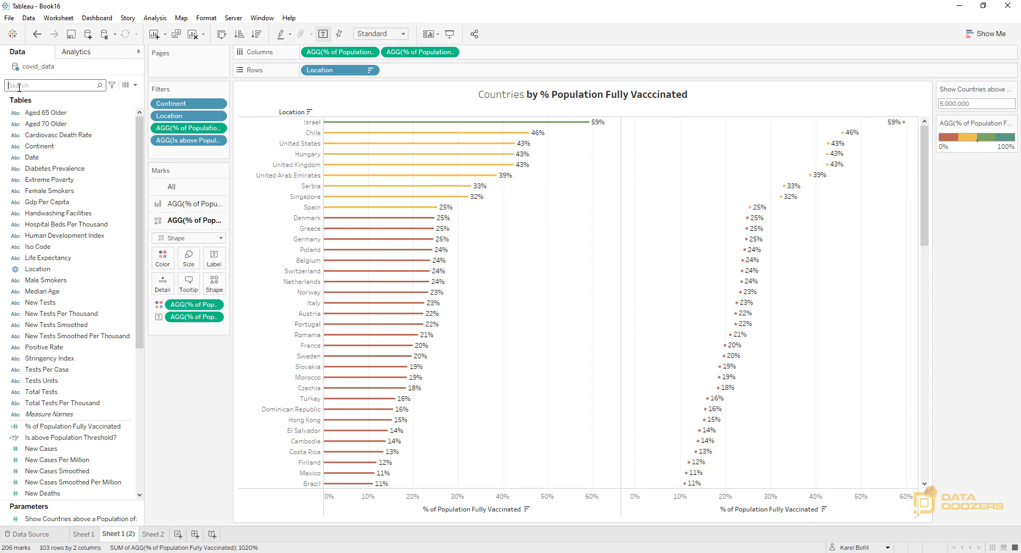
type("pop")
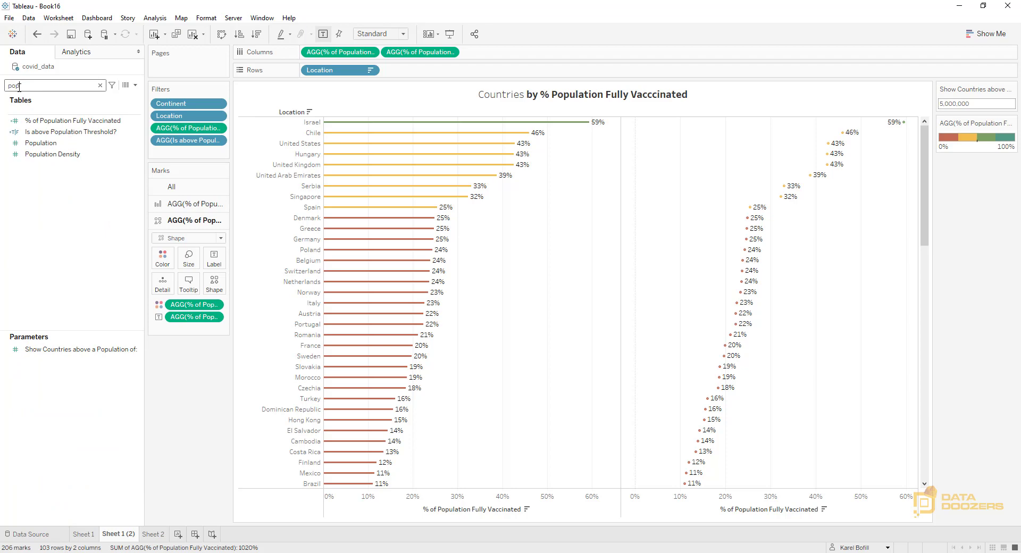
key("BackSpace")
key("BackSpace")
key("BackSpace")
type("vac")
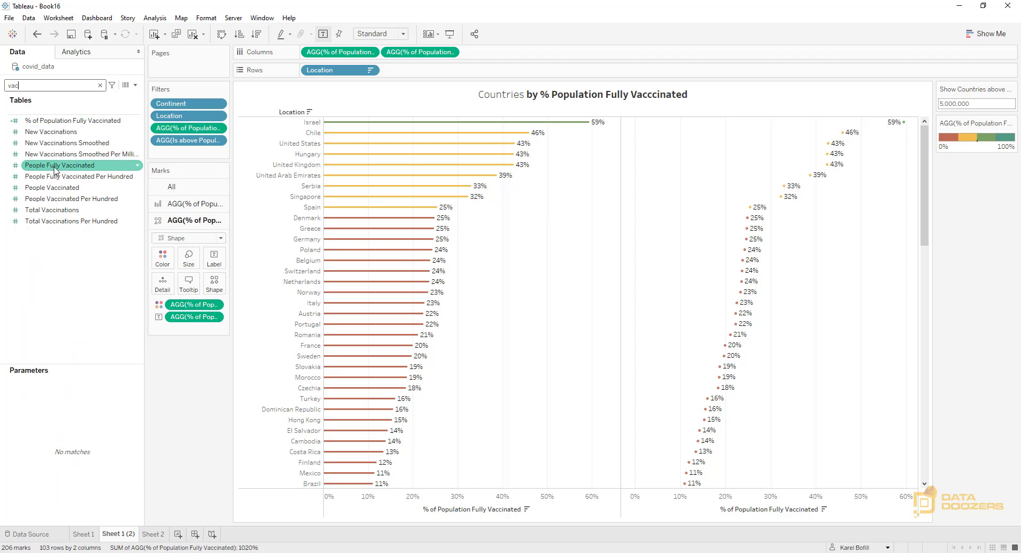
left_click_drag(55, 170, 184, 264)
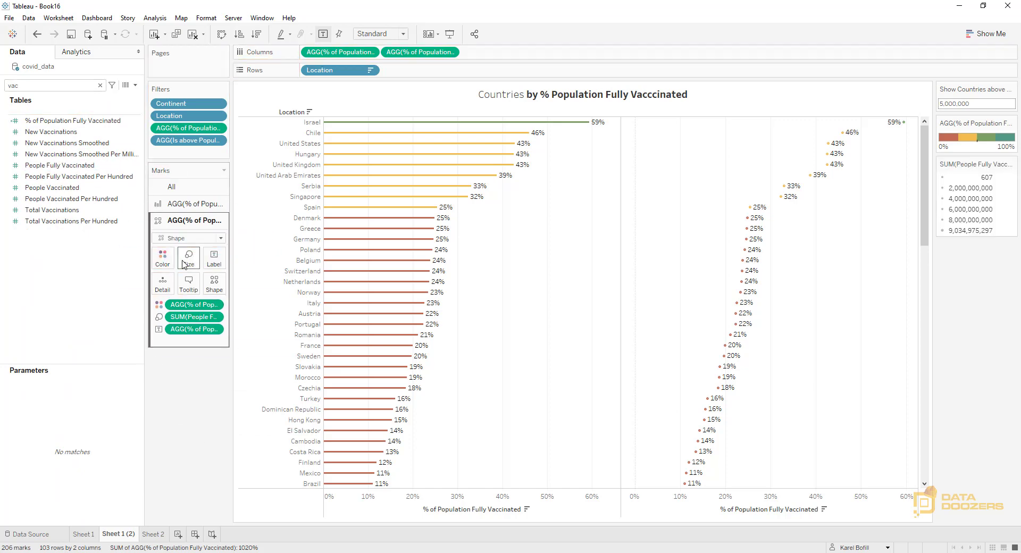
left_click(215, 319)
mouse_move(214, 416)
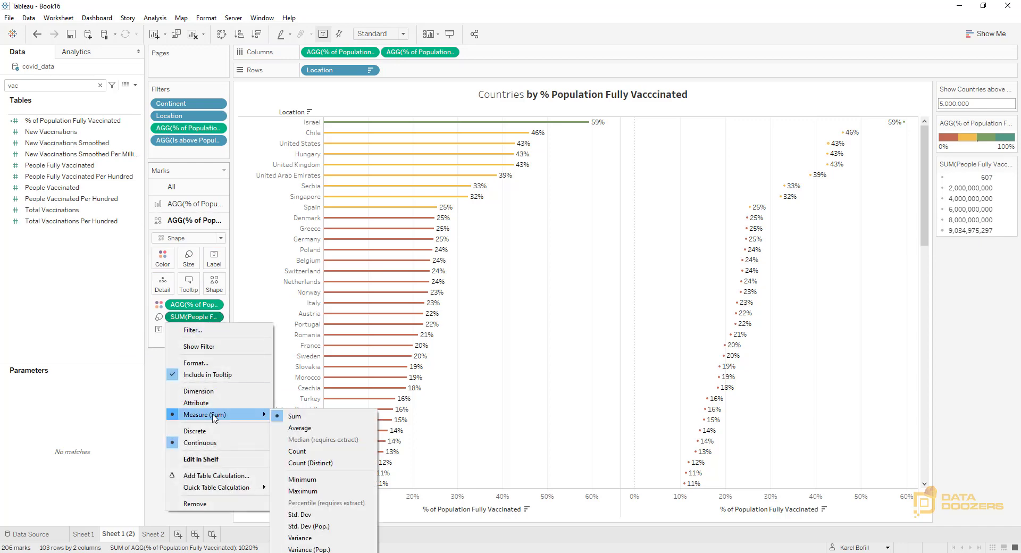
left_click(312, 491)
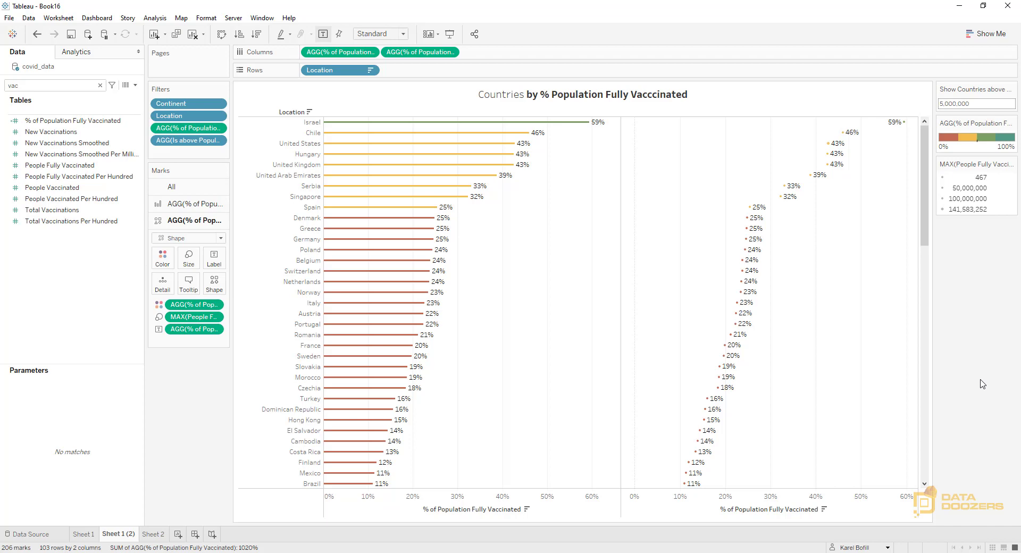
Turn the shape marks into larger filled circles and remove their percentage labels
left_click(215, 282)
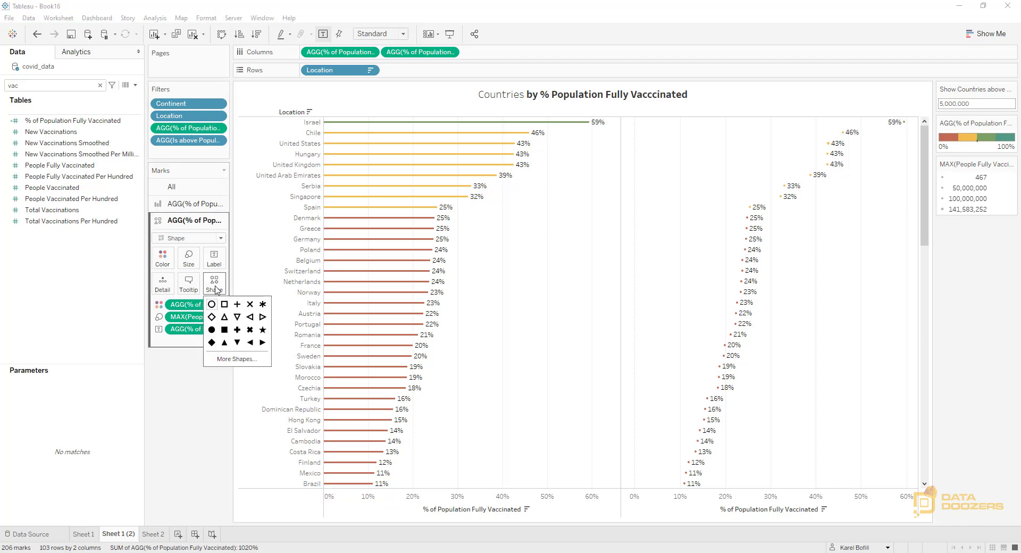
left_click(213, 330)
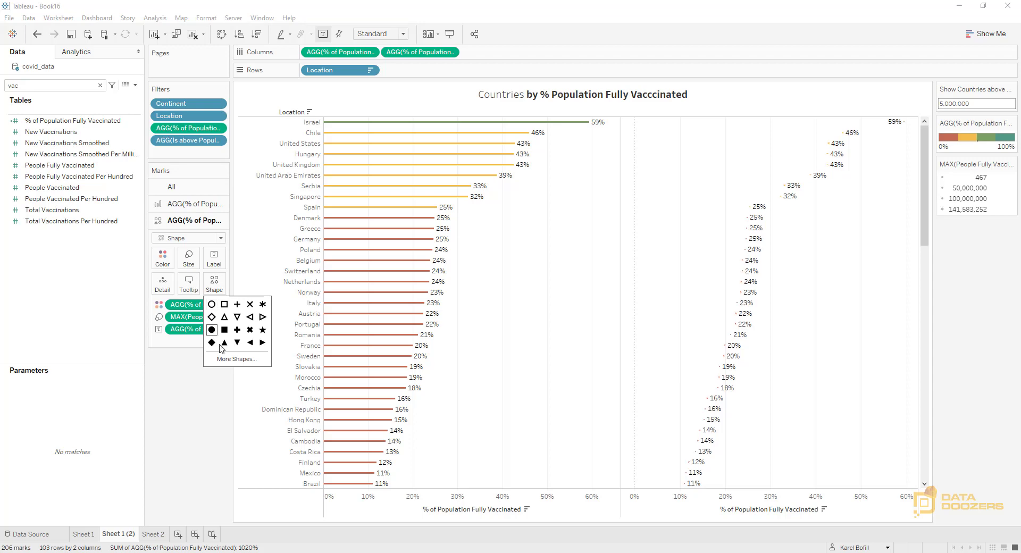
left_click(188, 258)
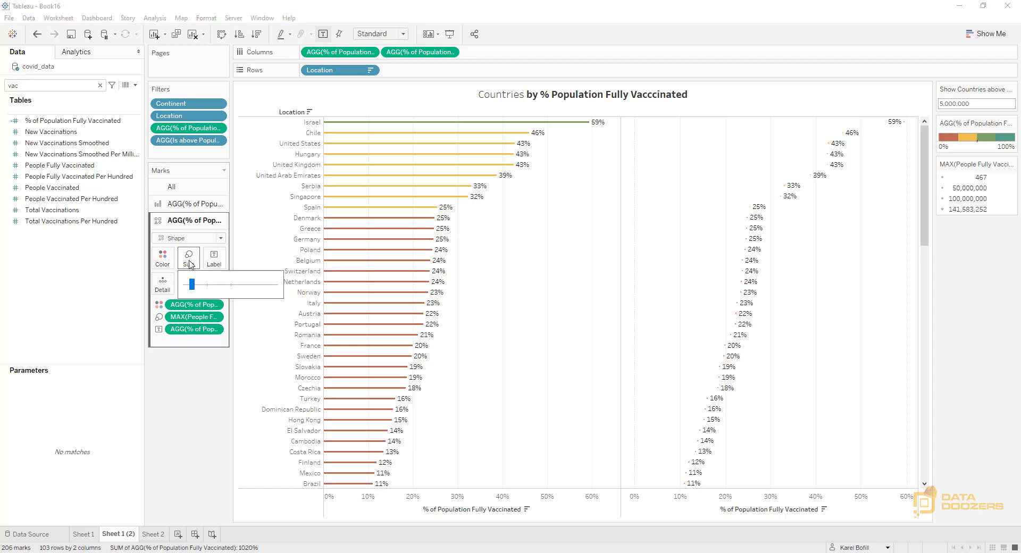
left_click_drag(192, 285, 239, 291)
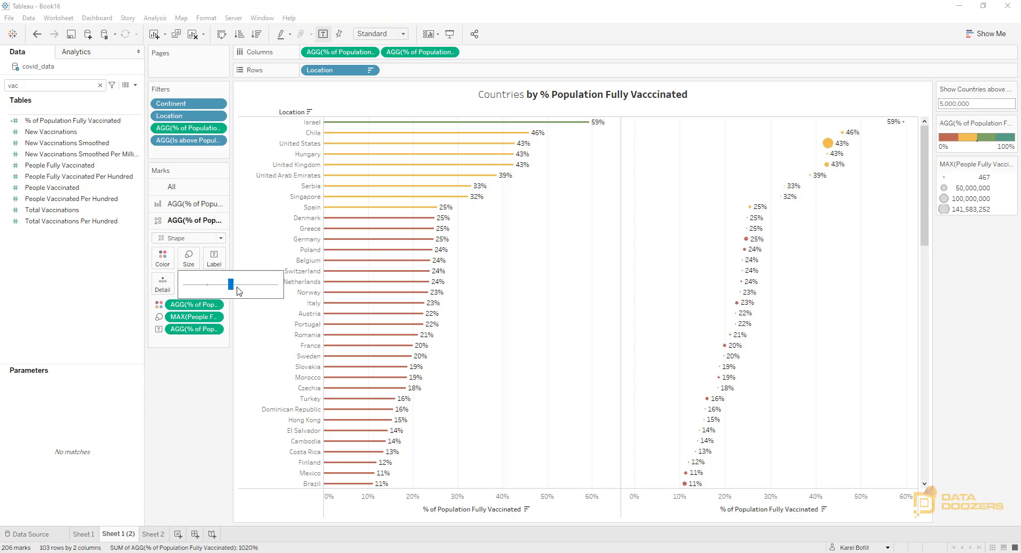
left_click_drag(186, 328, 192, 429)
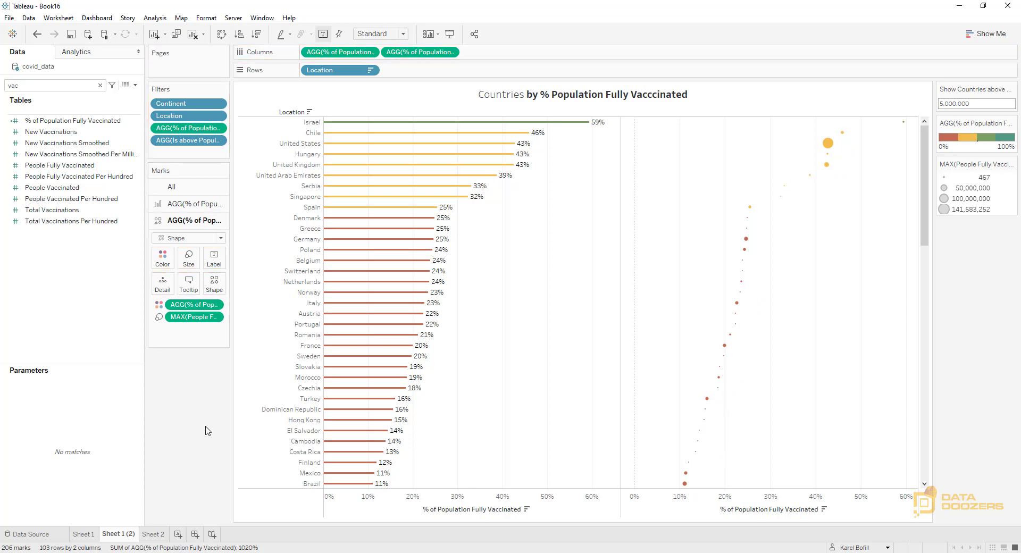
Combine the two % of Population Fully Vaccinated measures on a dual axis and synchronize the axes
left_click(450, 52)
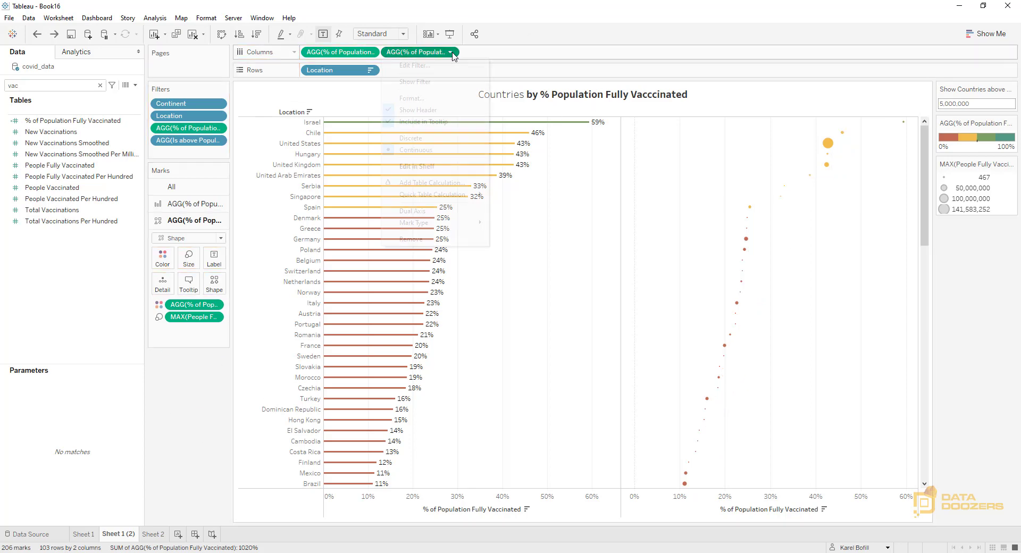
left_click(412, 211)
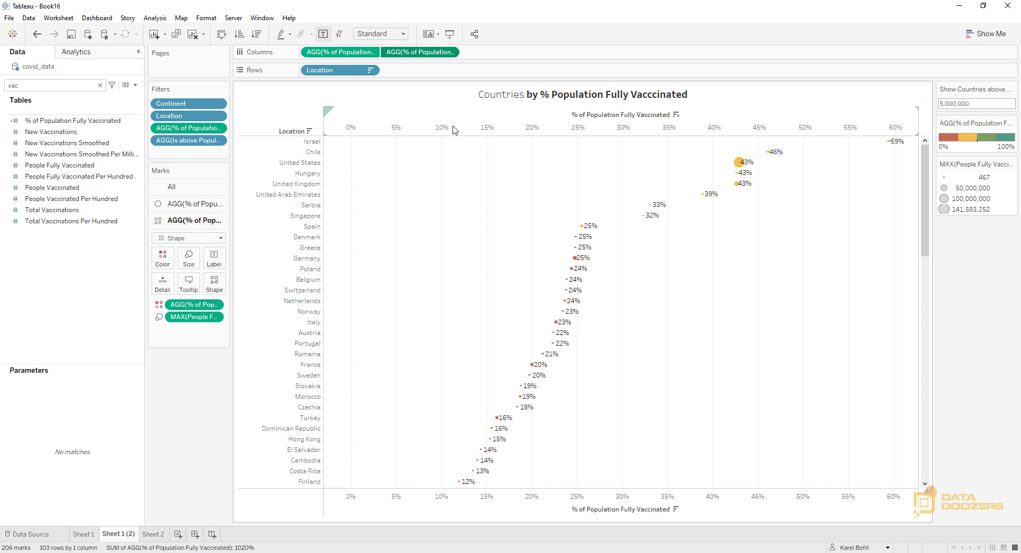
right_click(743, 503)
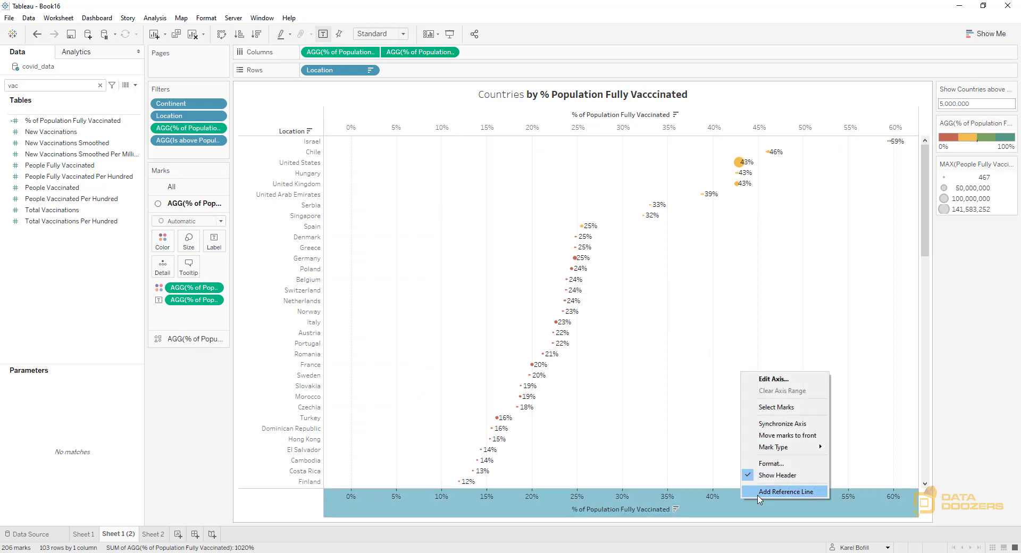
left_click(774, 424)
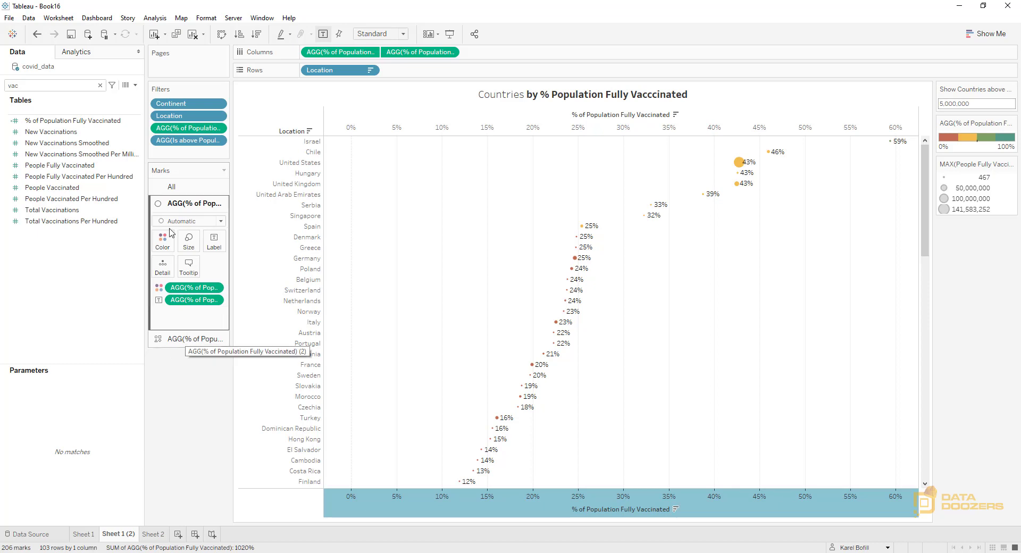
Set the first measure's mark type to Bar and make its bars slightly thinner
left_click(191, 221)
left_click(173, 245)
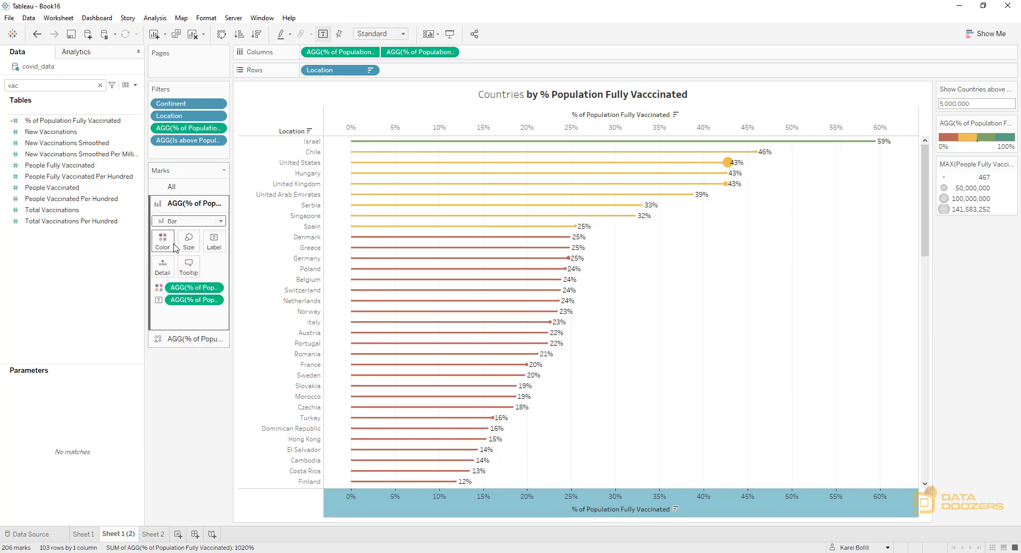
left_click(192, 339)
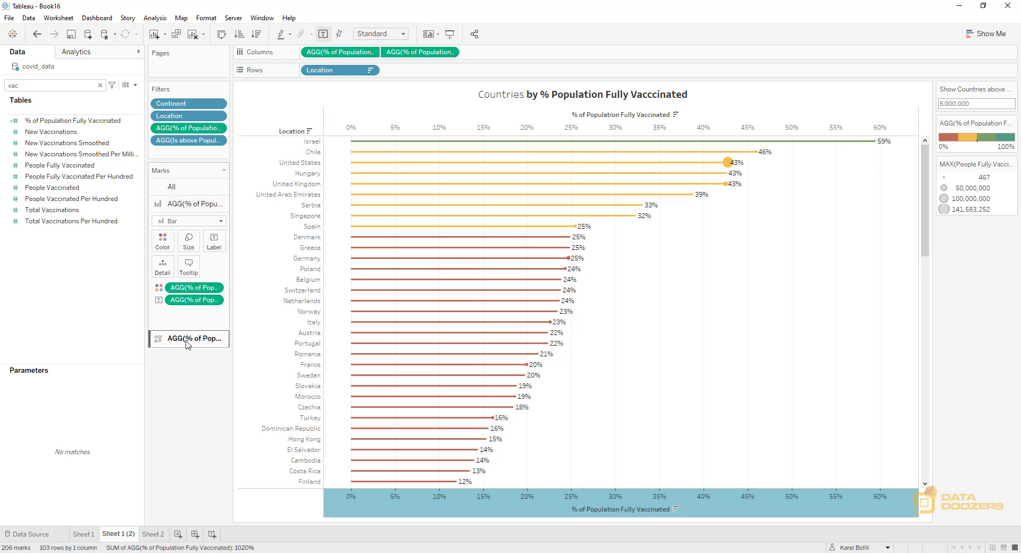
left_click(197, 205)
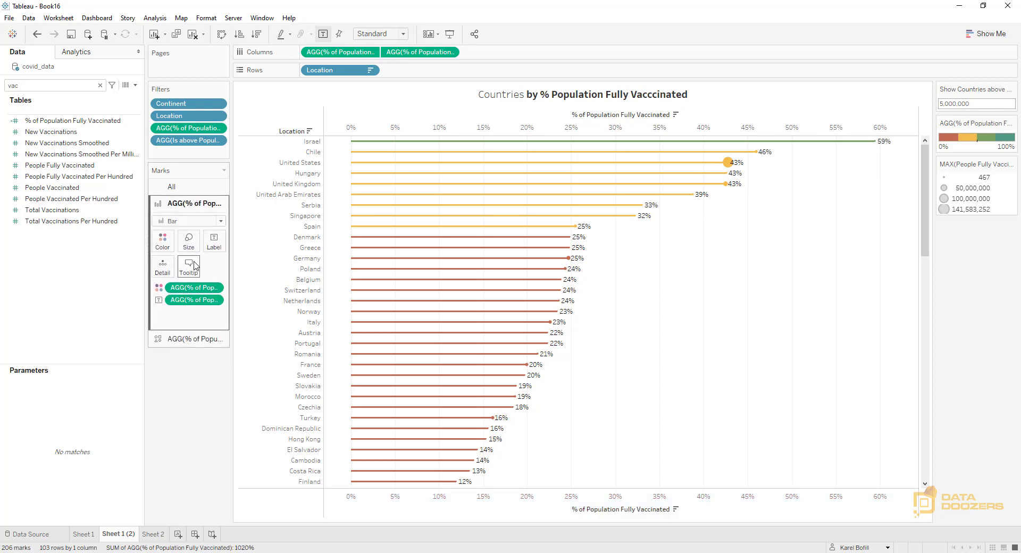
left_click(189, 240)
left_click_drag(196, 272, 195, 272)
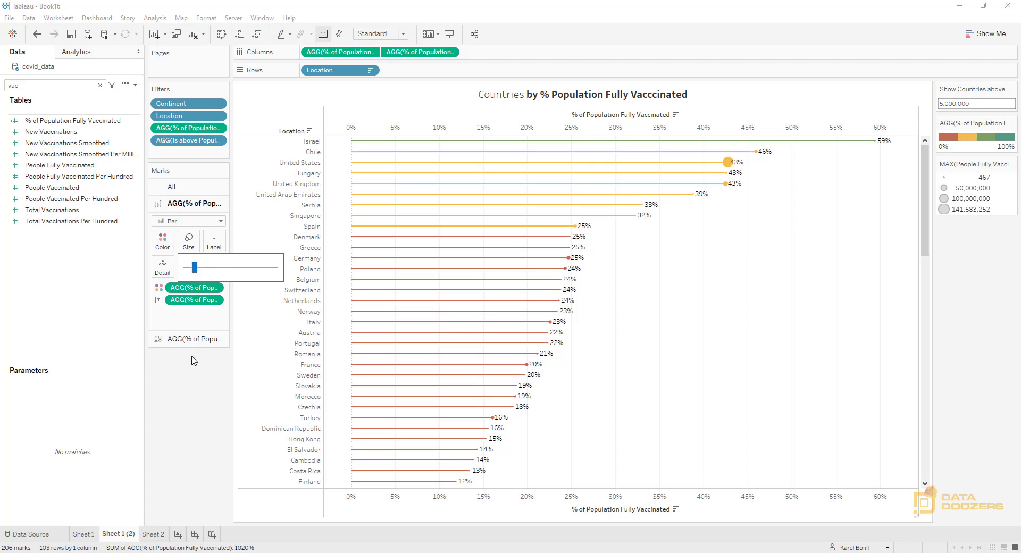
Slightly enlarge the filled circle marks of the second measure
left_click(192, 341)
left_click(195, 266)
left_click_drag(230, 284, 236, 287)
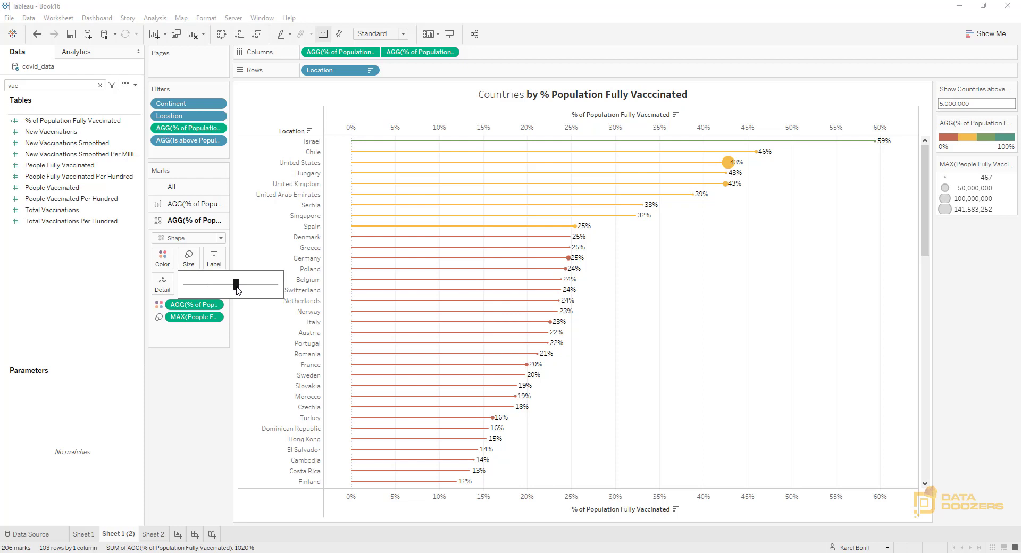
left_click(190, 433)
Format the bar labels to match the mark color and use the Tableau Semibold font
left_click(192, 206)
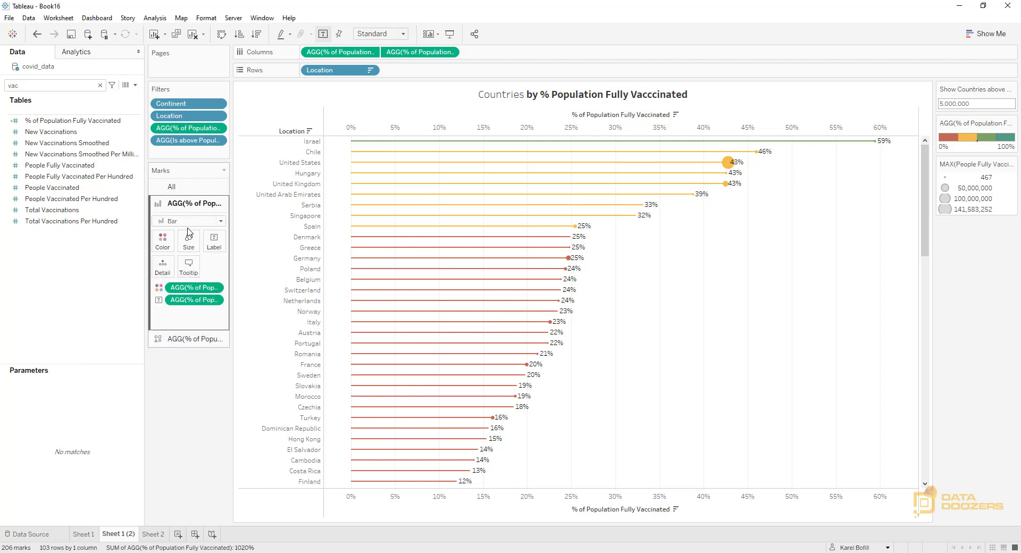
left_click(214, 241)
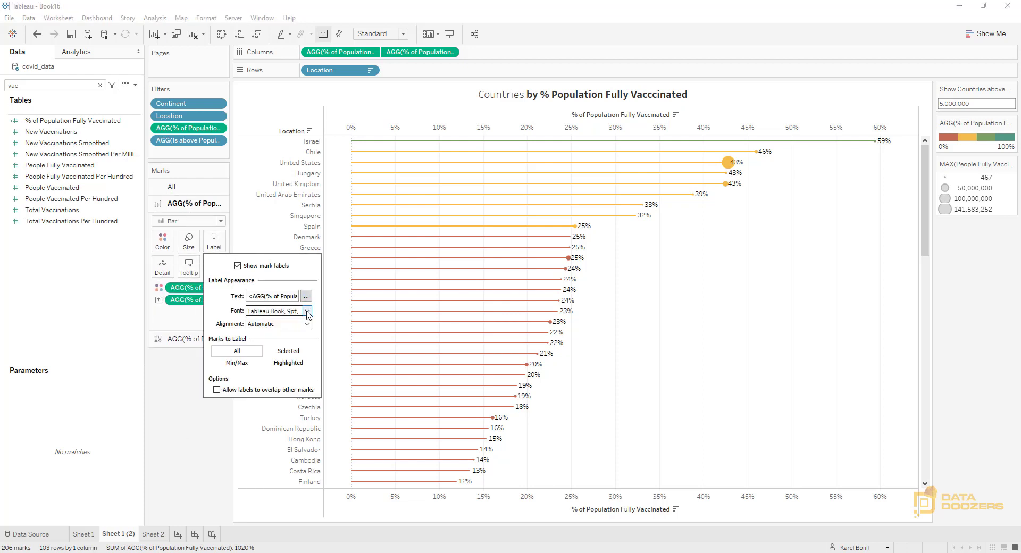
left_click(298, 310)
left_click(295, 368)
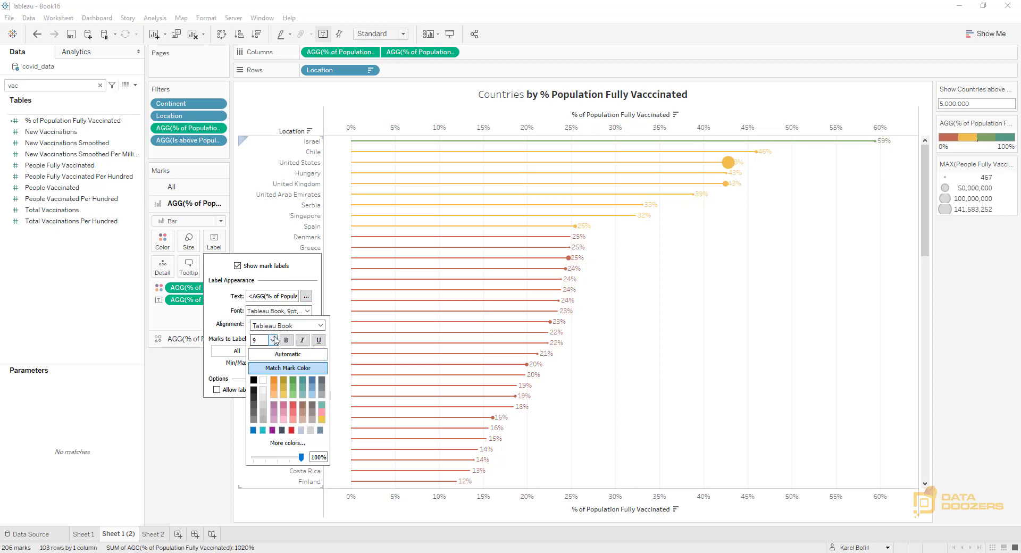
left_click(287, 326)
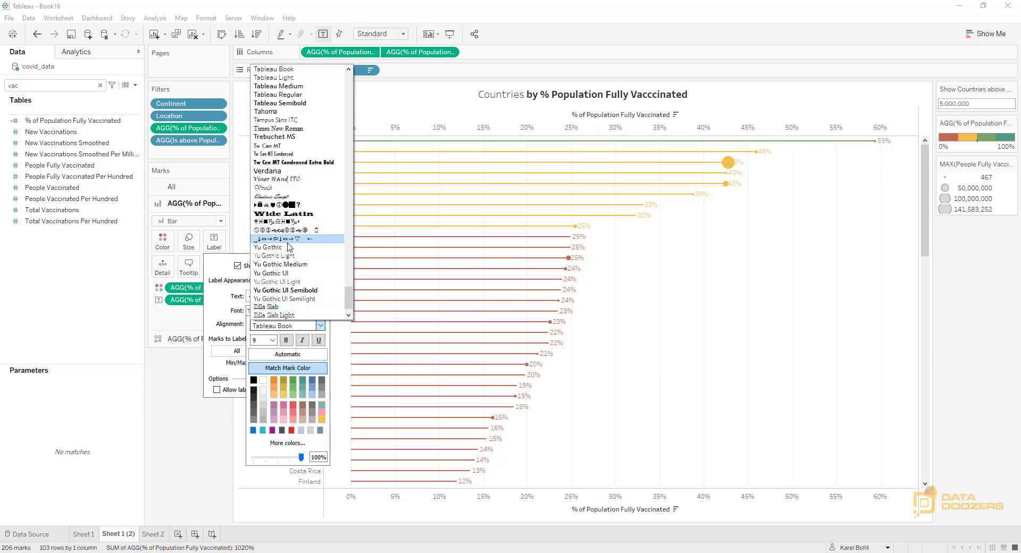
scroll(289, 246, "down", 1)
scroll(310, 154, "up", 2)
left_click(309, 138)
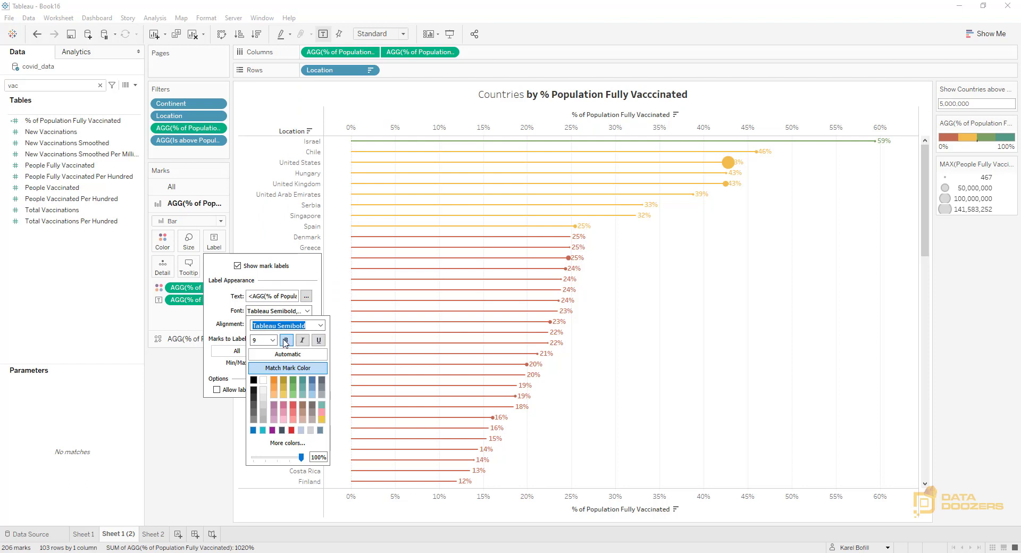
left_click(188, 430)
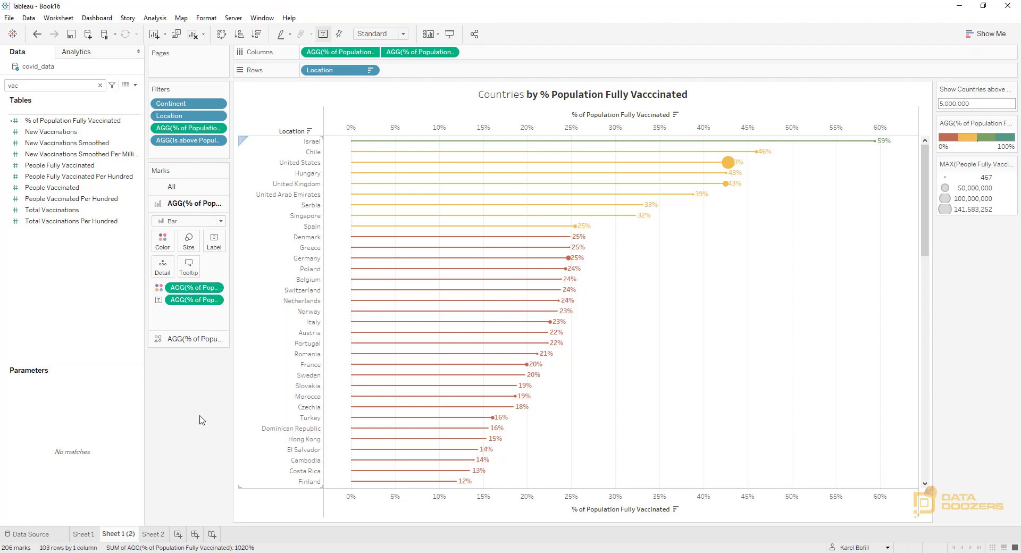
Remove the label from the bars and label the circle marks with % of Population Fully Vaccinated instead
left_click_drag(244, 394, 288, 391)
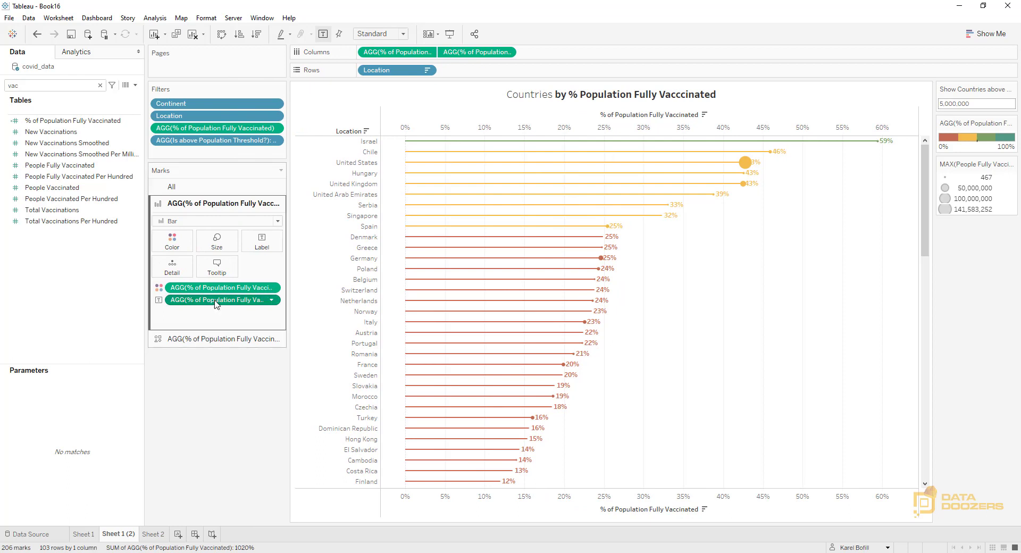
left_click_drag(215, 300, 212, 415)
left_click(200, 327)
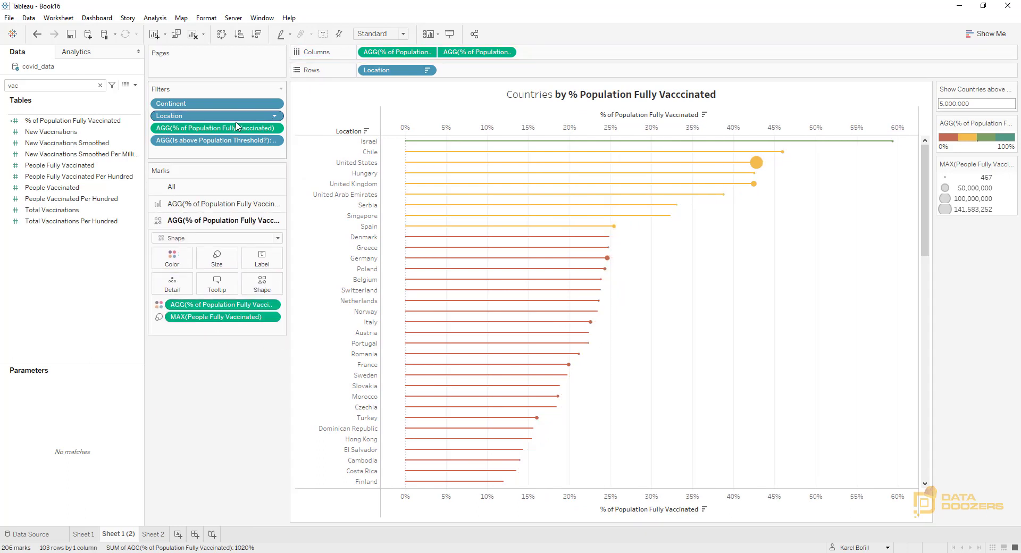
left_click_drag(238, 128, 261, 265)
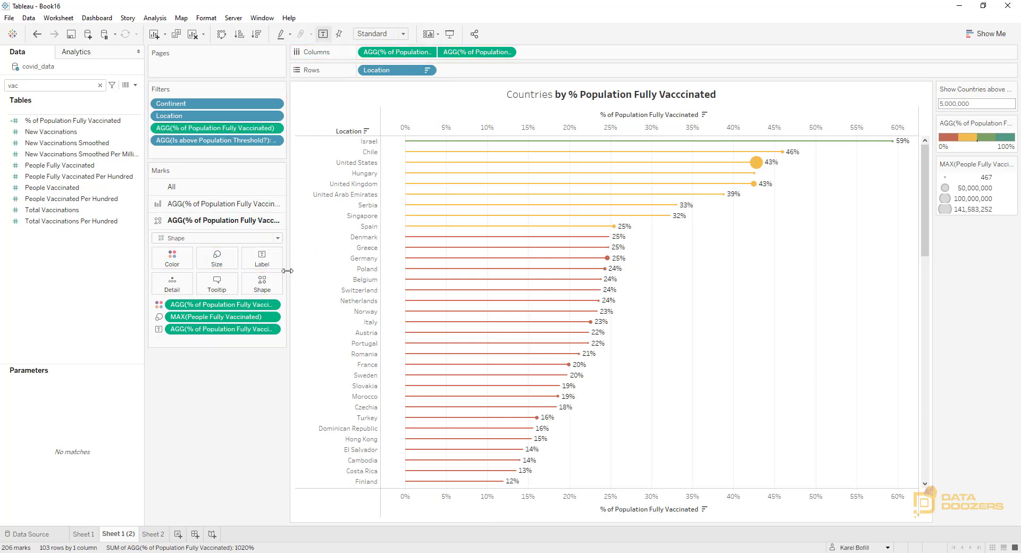
Set the circle marks' label font to Tableau Semibold
left_click(274, 258)
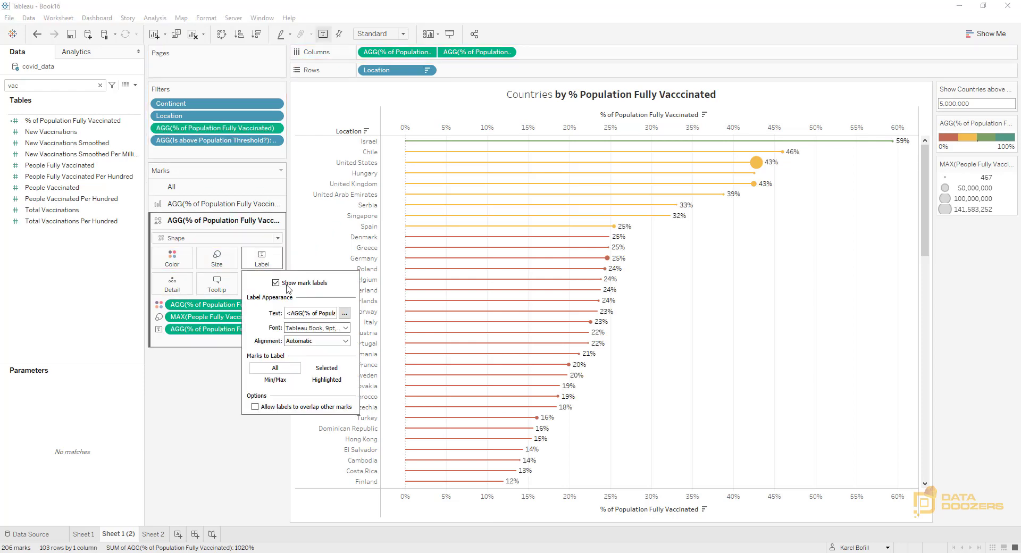
left_click(347, 328)
left_click(356, 342)
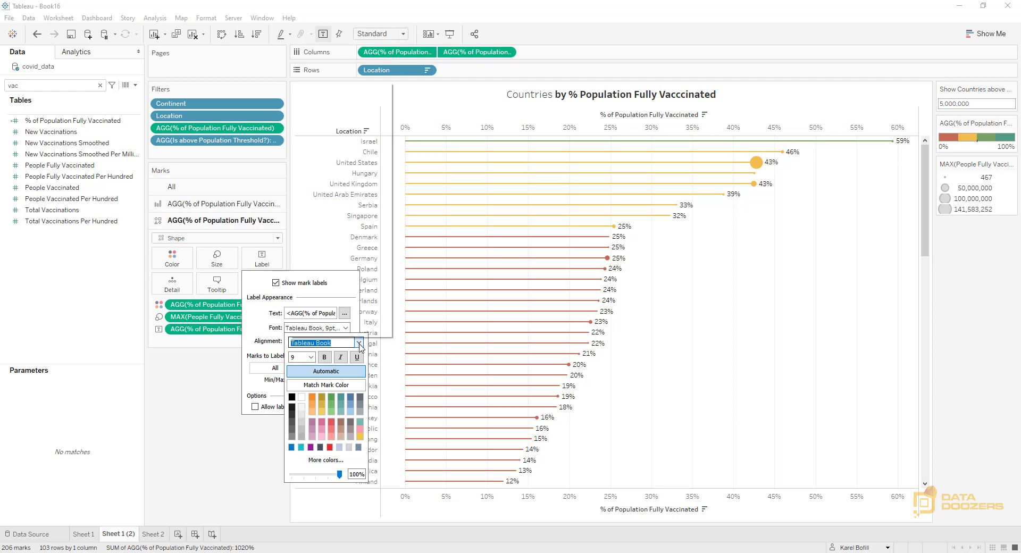
left_click(329, 120)
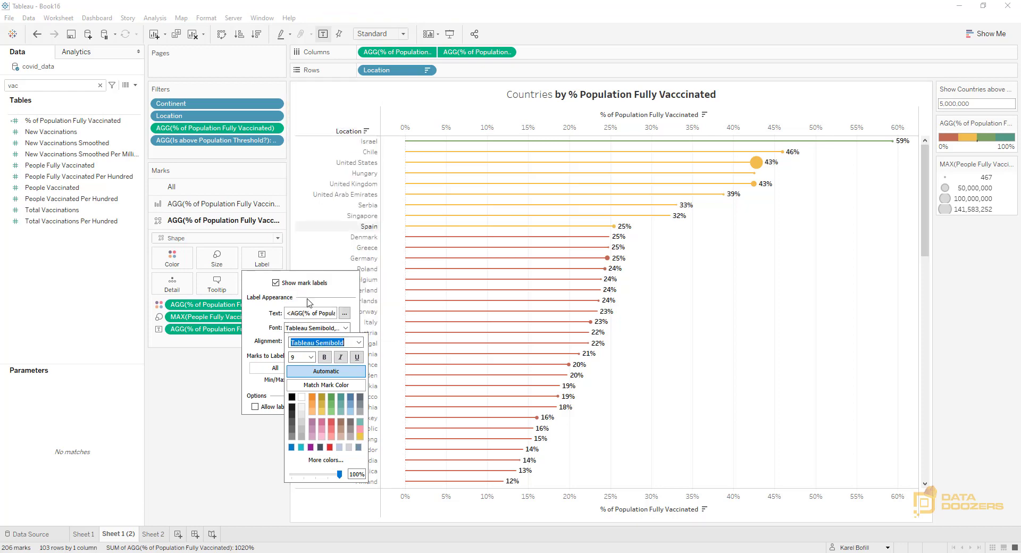
Make the circle marks' labels bold and match their font color to the mark color
left_click(324, 357)
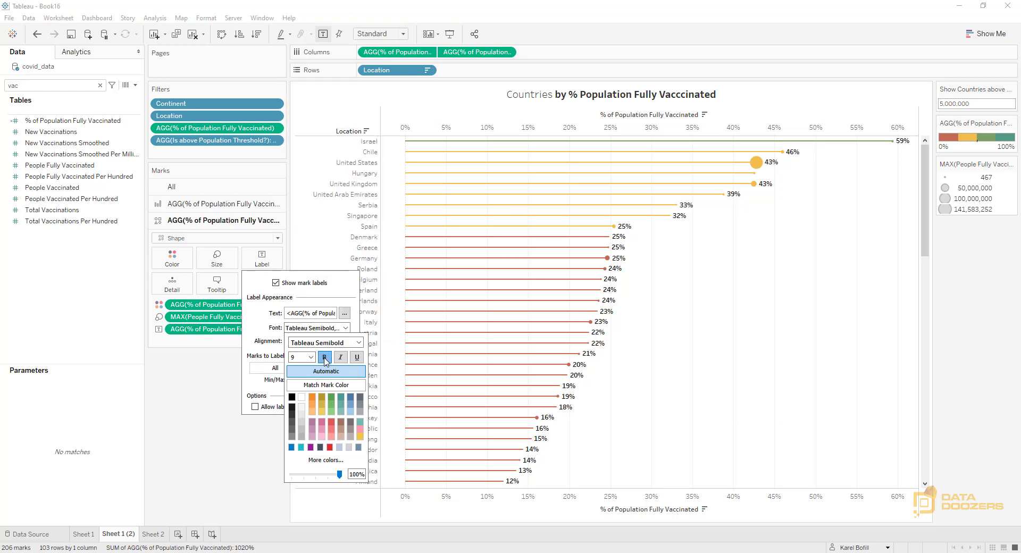
left_click(329, 385)
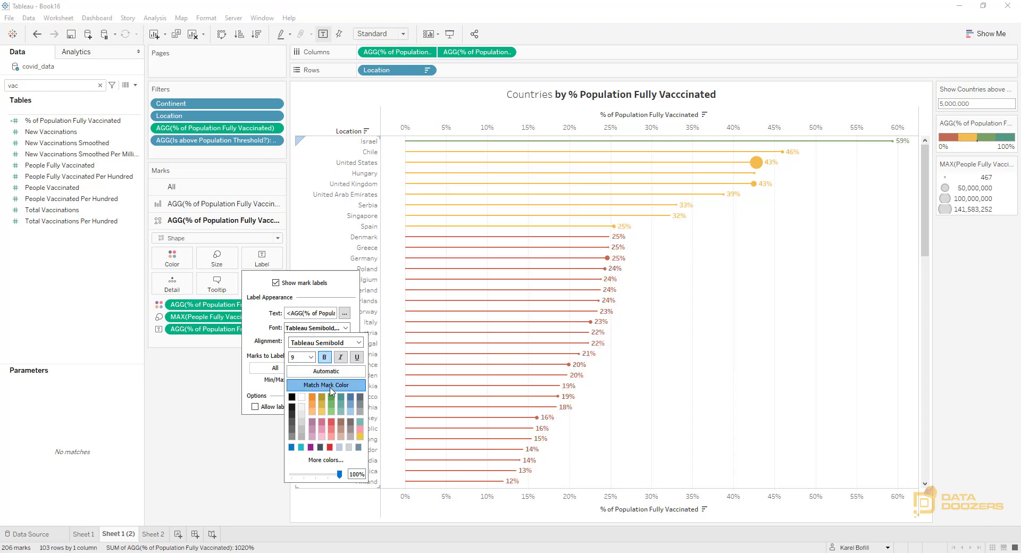
left_click(215, 427)
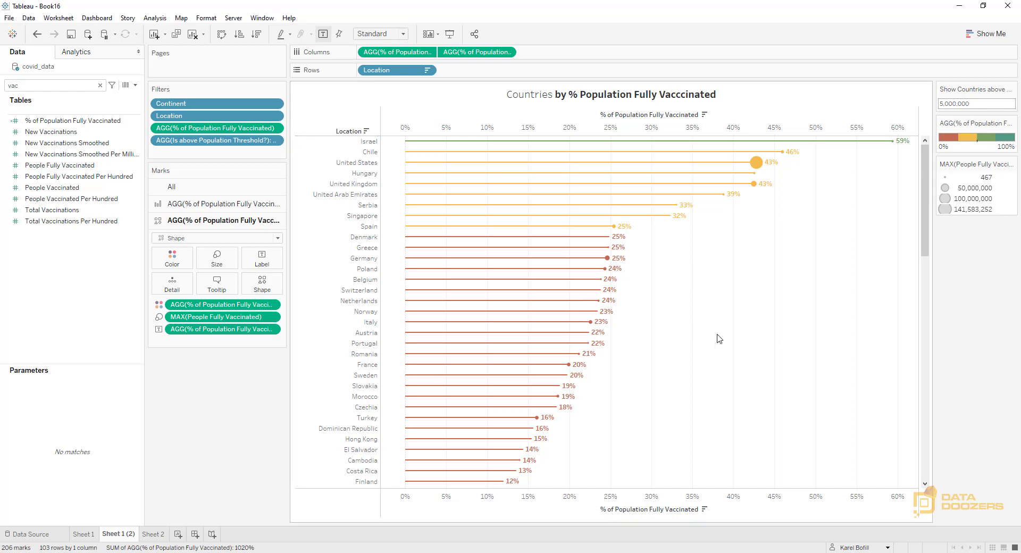
Hide the header of the upper % of Population Fully Vaccinated axis
scroll(727, 343, "down", 7)
scroll(715, 338, "up", 7)
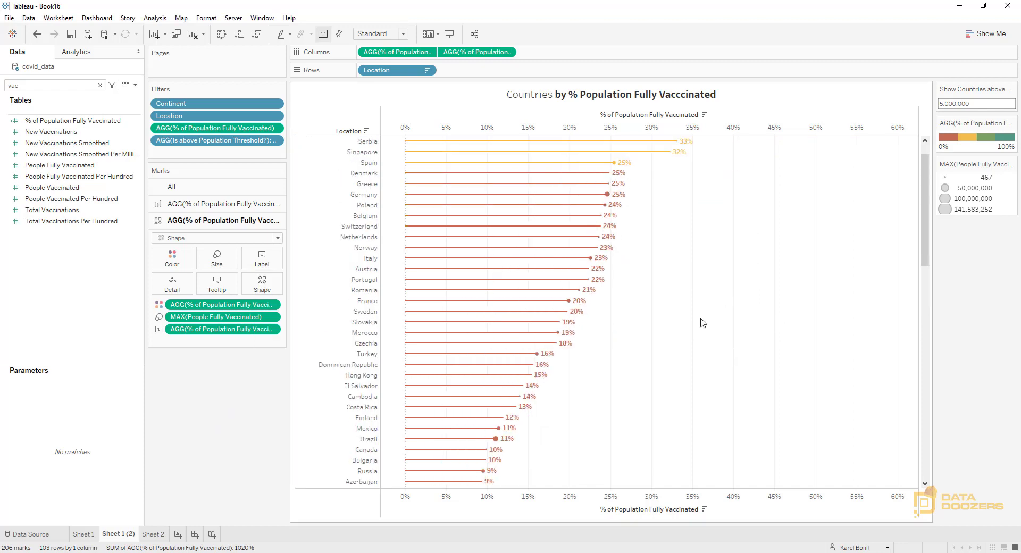
right_click(802, 121)
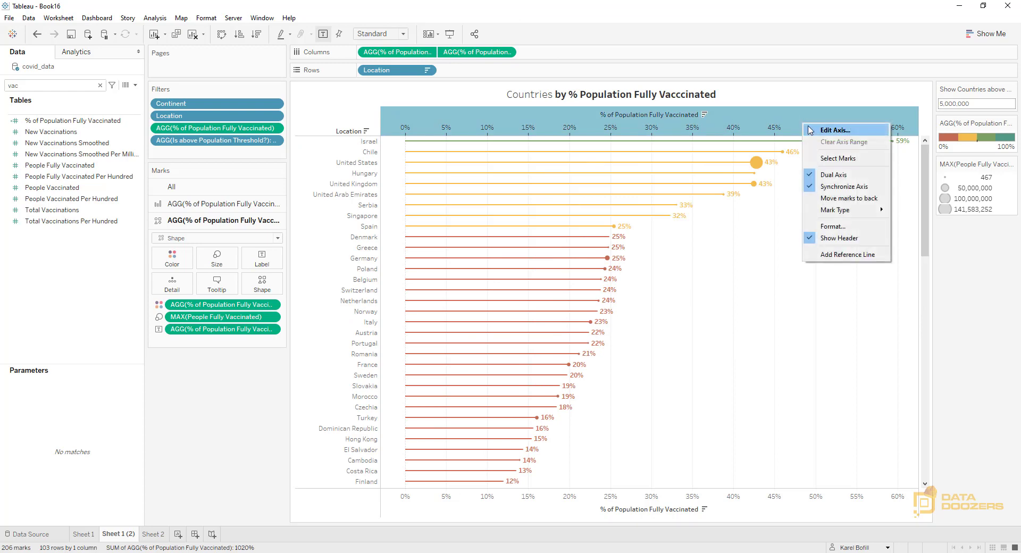
left_click(851, 243)
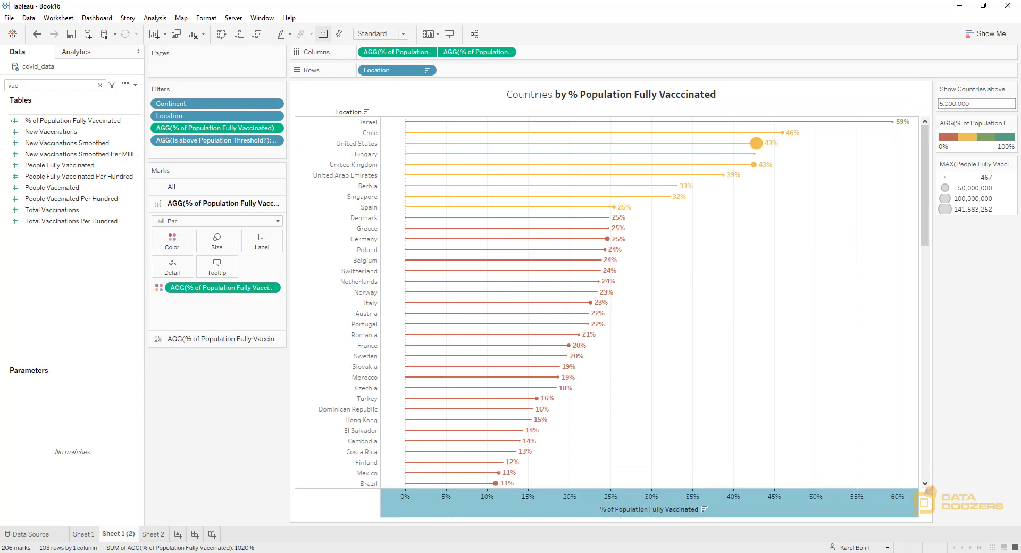
Clear the title of the remaining % of Population Fully Vaccinated axis and give it a logarithmic scale
right_click(546, 510)
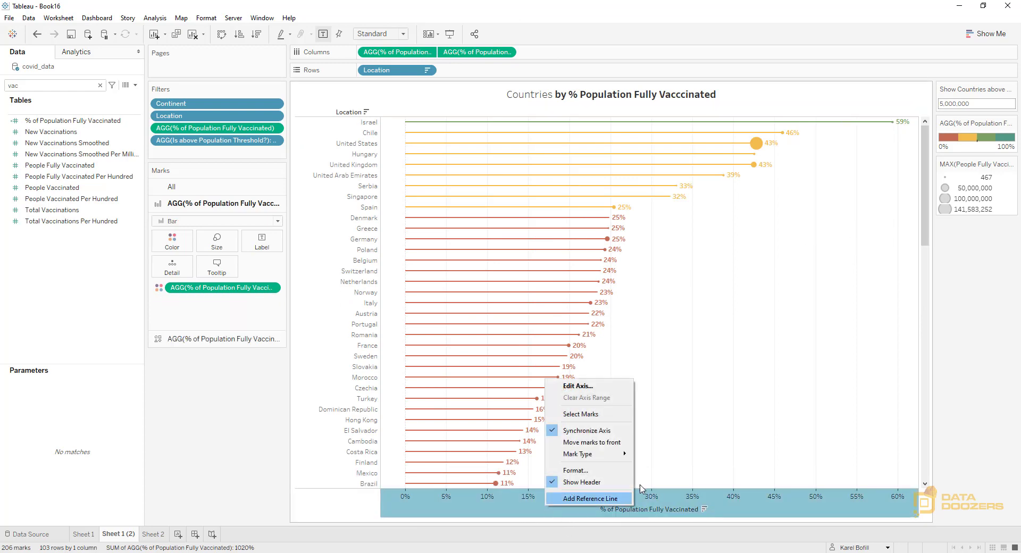
left_click(580, 386)
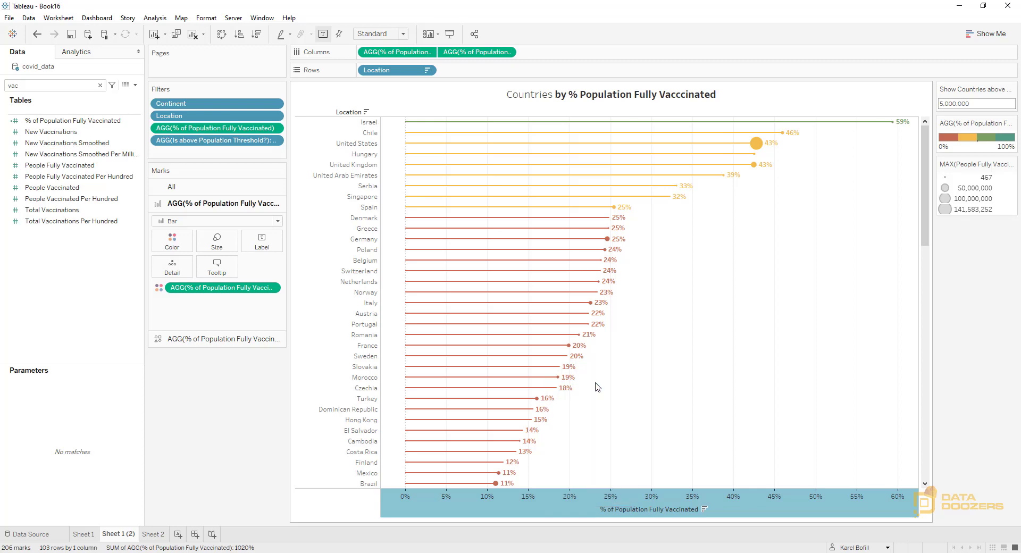
triple_click(452, 348)
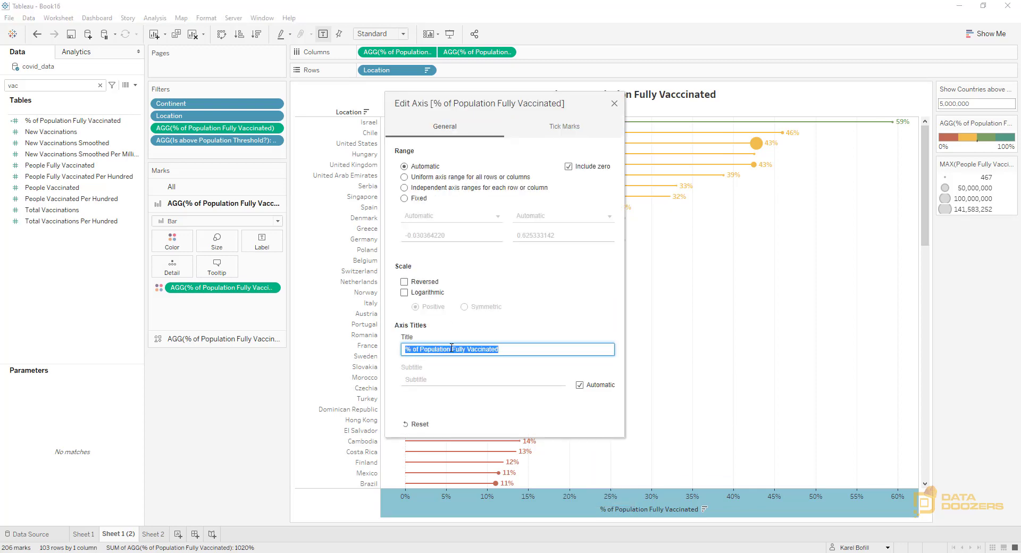
key("BackSpace")
left_click(405, 292)
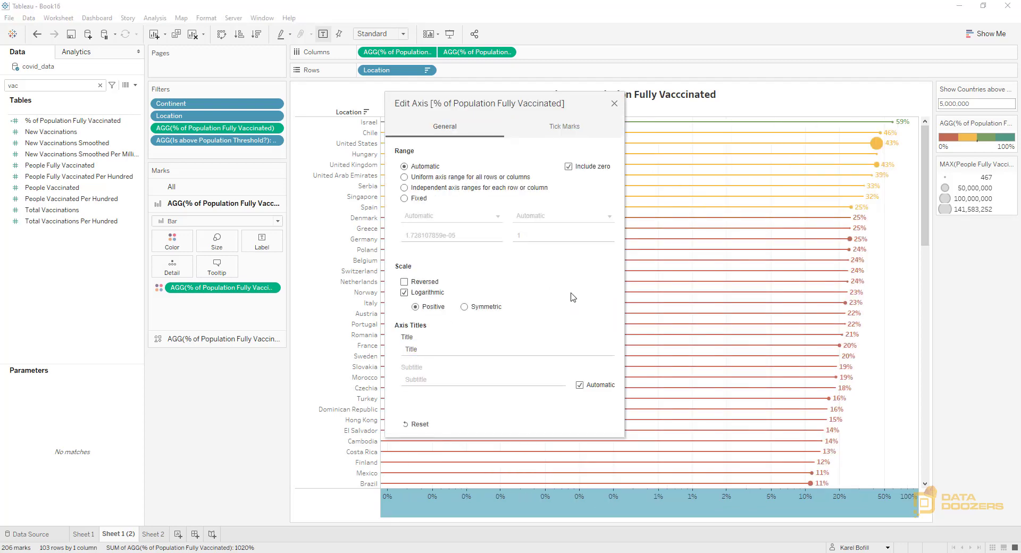
left_click(615, 104)
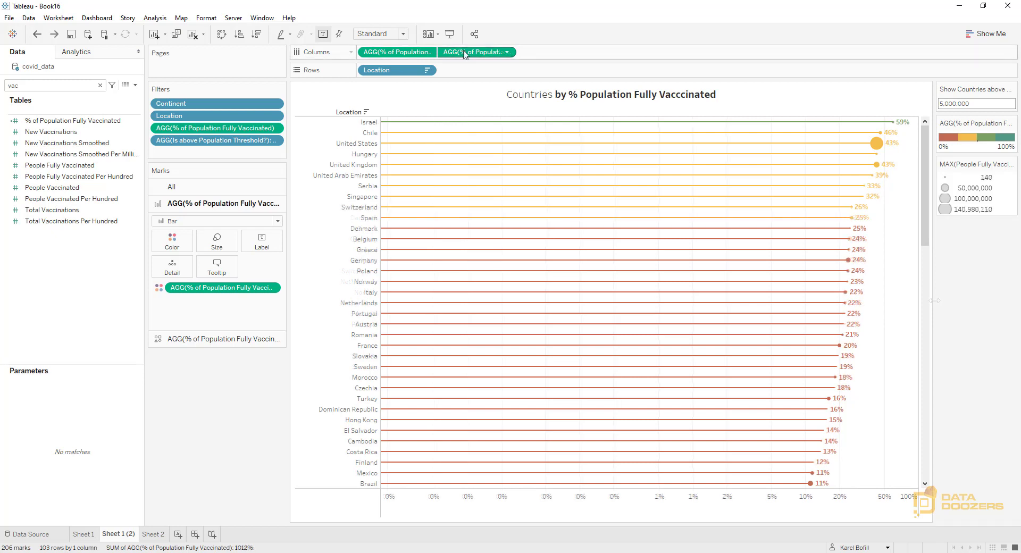
Duplicate the second % of Population Fully Vaccinated measure on Columns and apply a Rank quick table calculation to the copy
left_click_drag(468, 51, 543, 58)
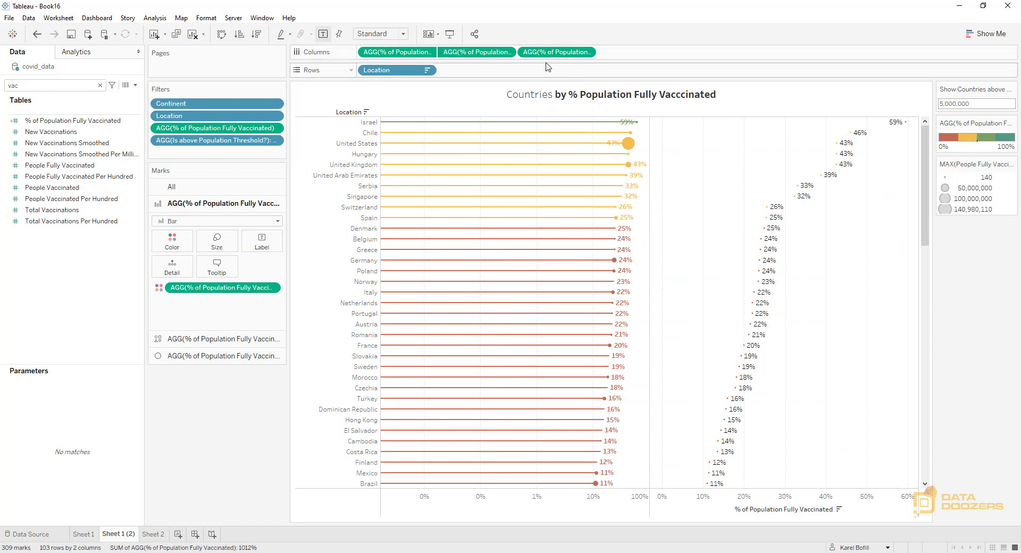
left_click(586, 56)
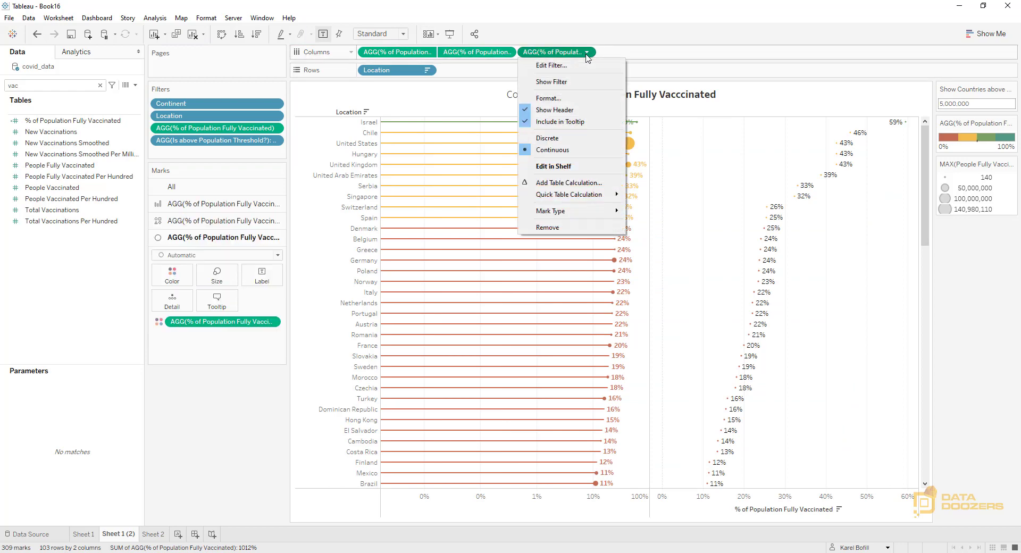
mouse_move(592, 198)
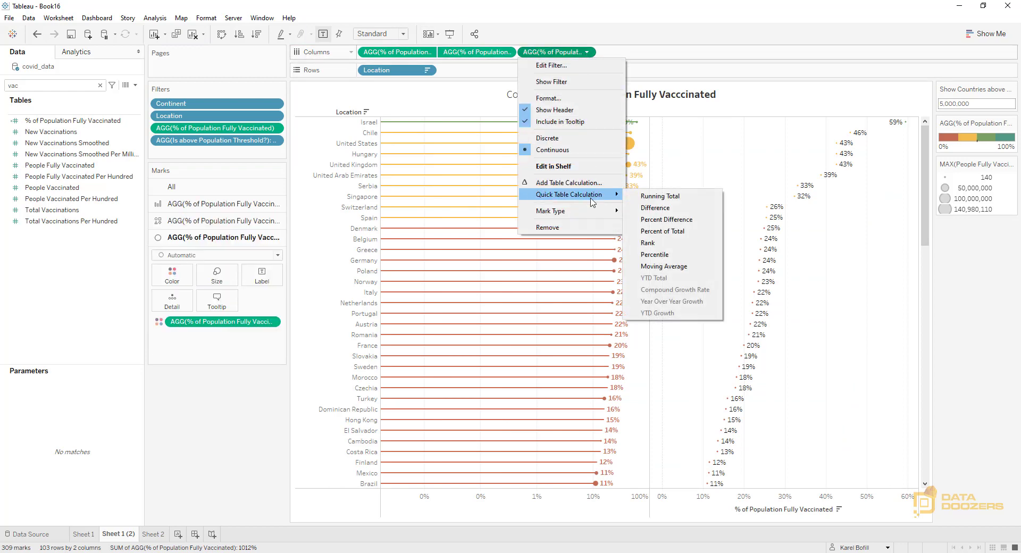
left_click(665, 244)
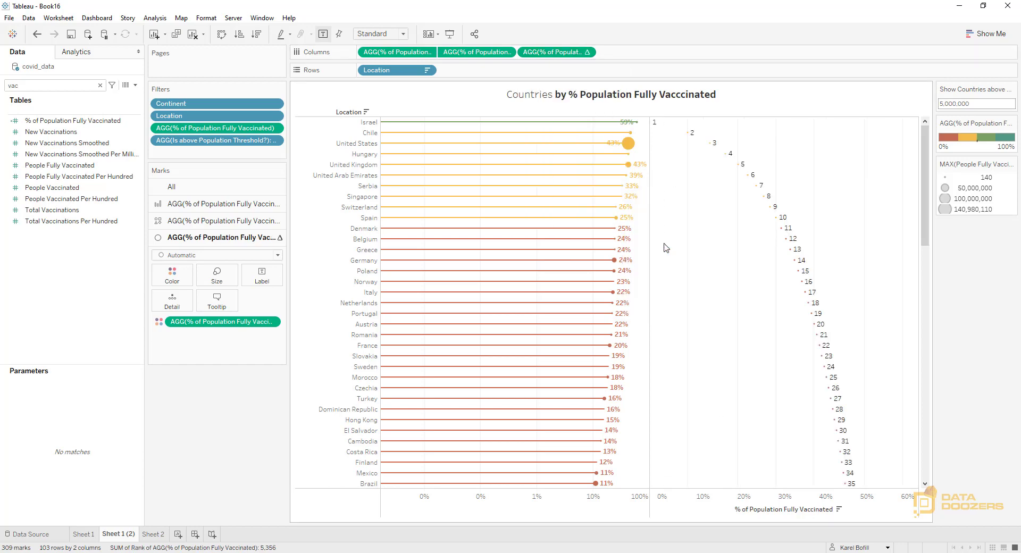
Change the rank calculation's ranking type to Unique (1, 2, 3, 4)
left_click(588, 54)
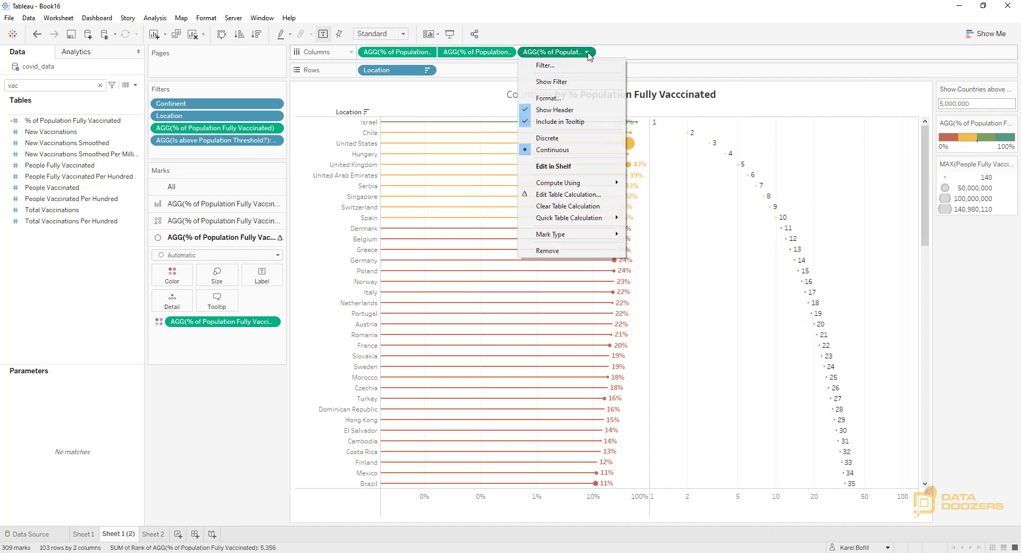
left_click(587, 193)
left_click(503, 265)
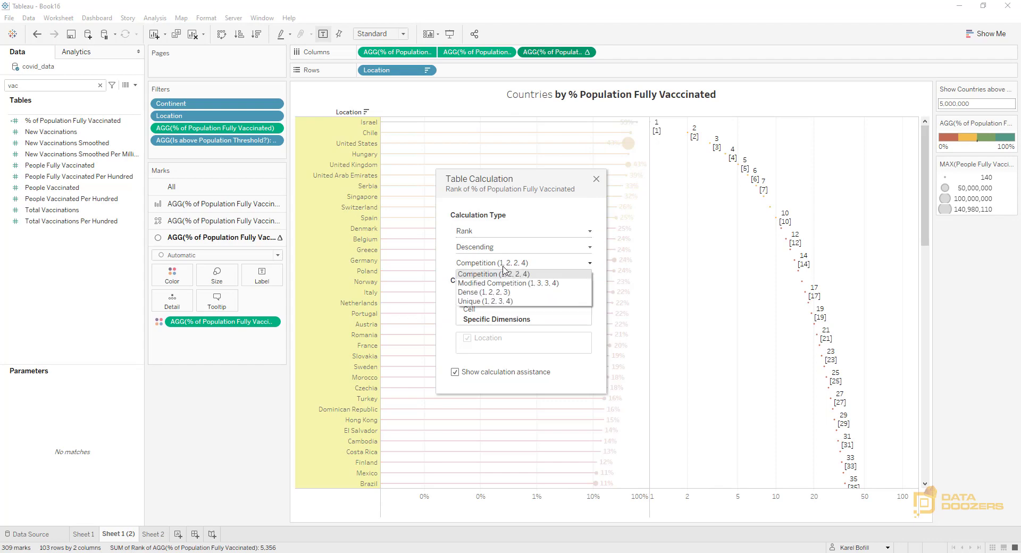
left_click(487, 301)
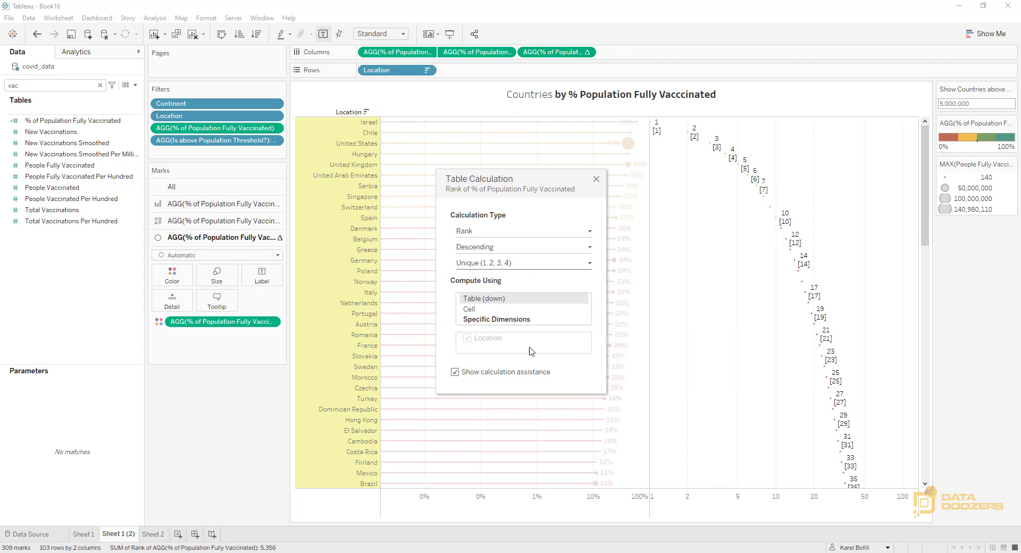
left_click(596, 180)
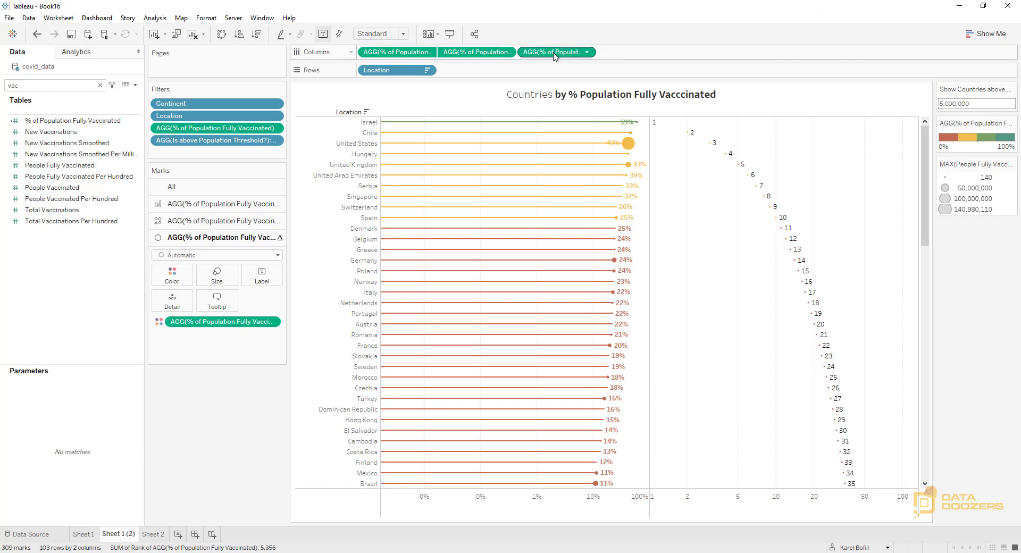
Move the rank measure from Columns to the filters and limit it to values from 1 to 20
left_click_drag(554, 51, 217, 157)
key("Tab")
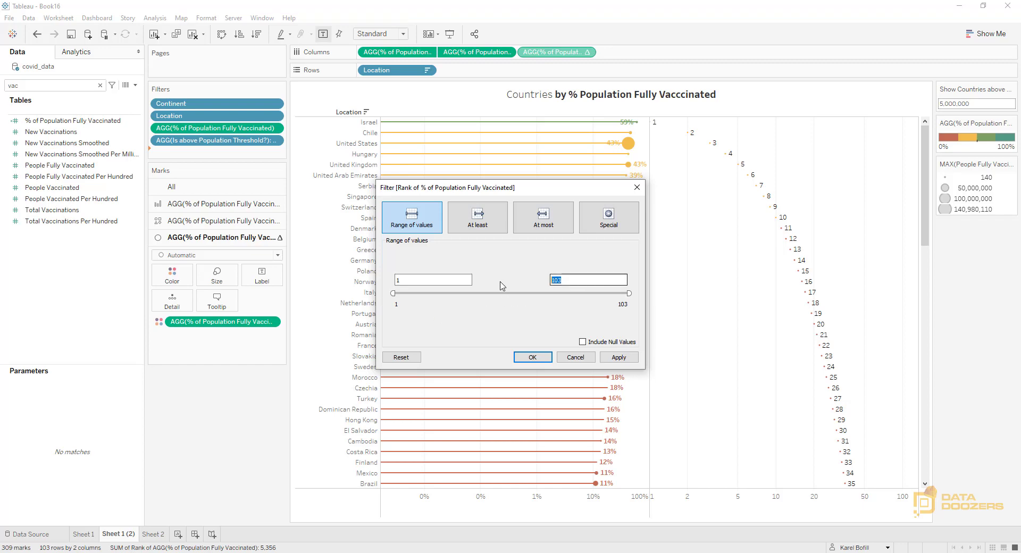
type("20")
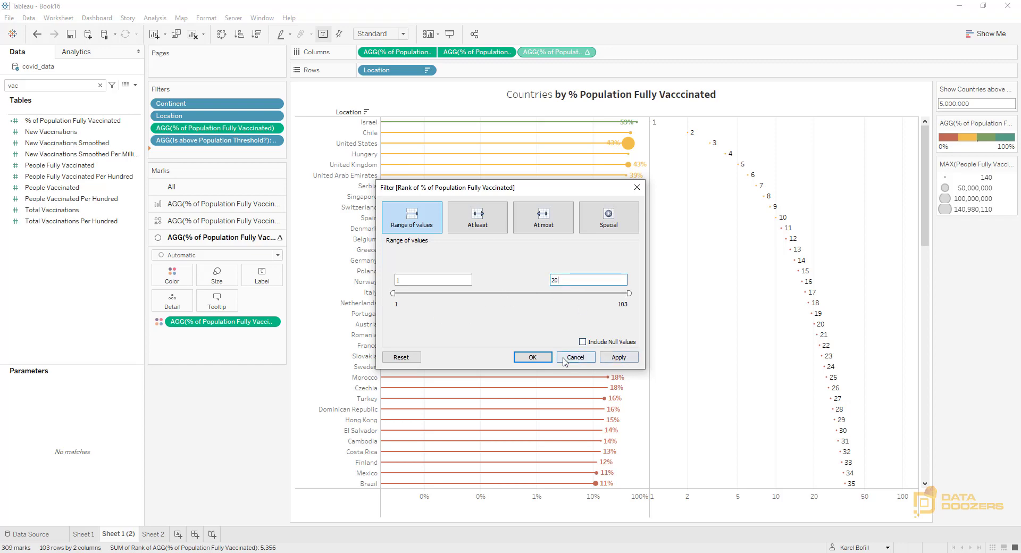
left_click(532, 358)
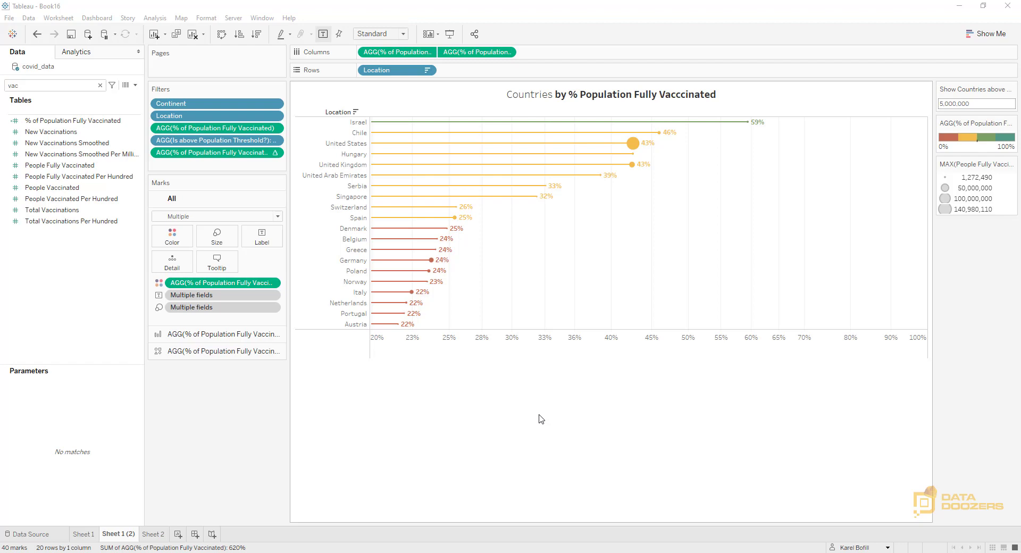
Clear the field search and start a new calculated field named AVG People Fully Vaccinated Worlwide
left_click(100, 85)
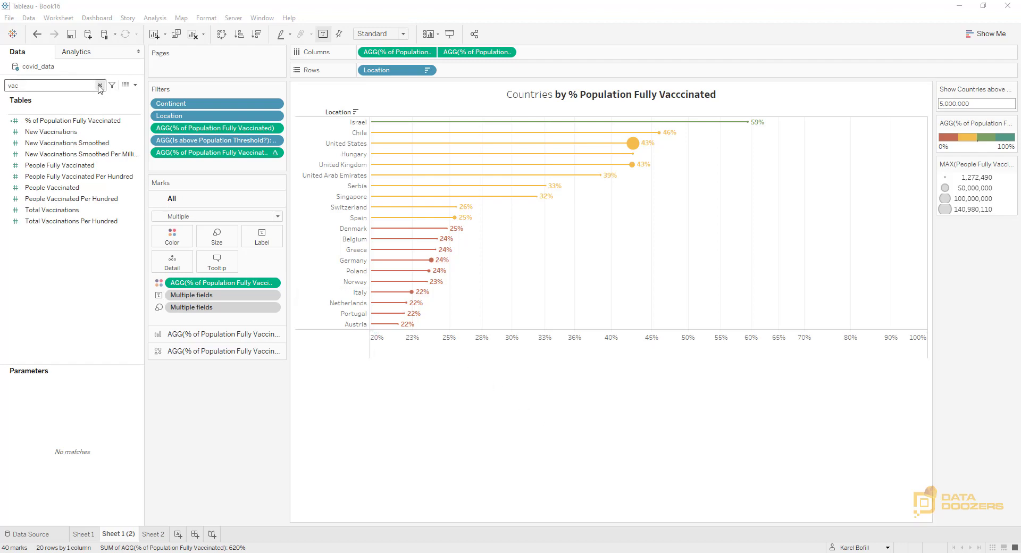
left_click(135, 85)
left_click(80, 95)
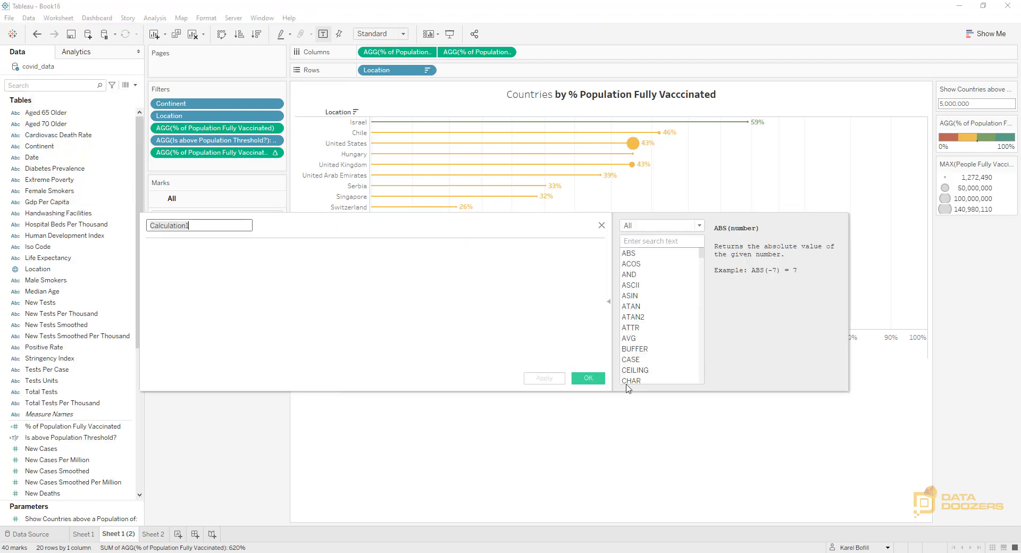
left_click_drag(335, 225, 399, 228)
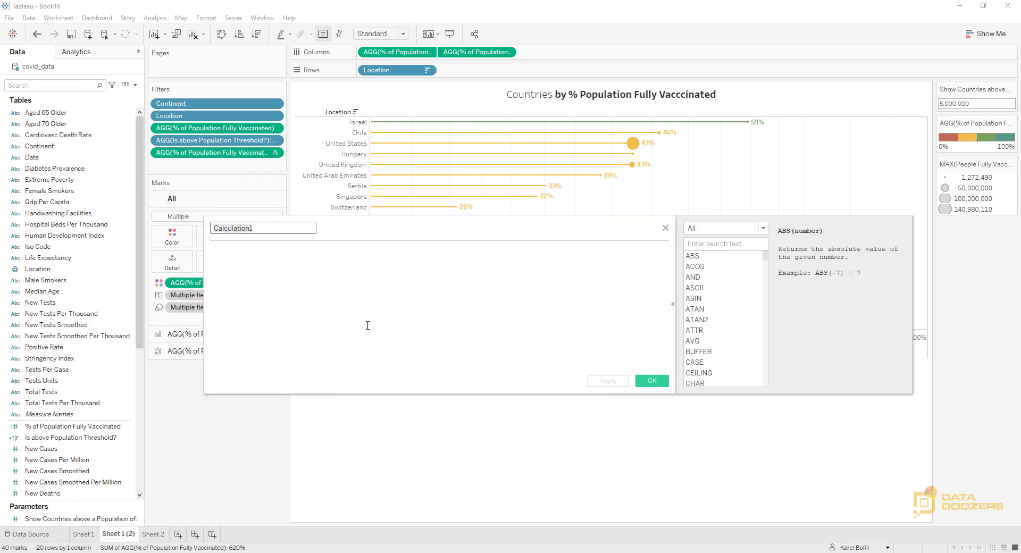
type("AVG People Fully Vaccin")
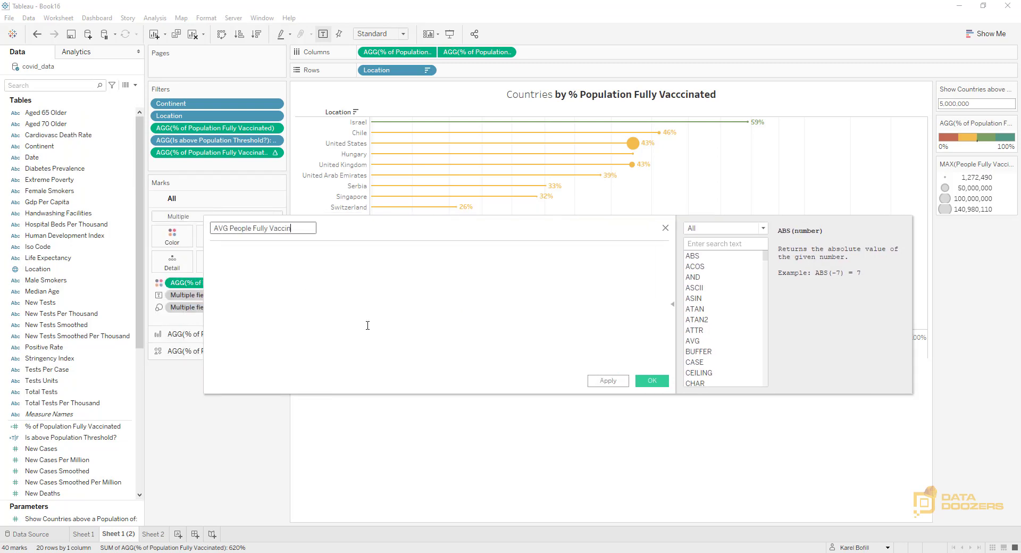
type("ated Worlwide")
left_click(409, 311)
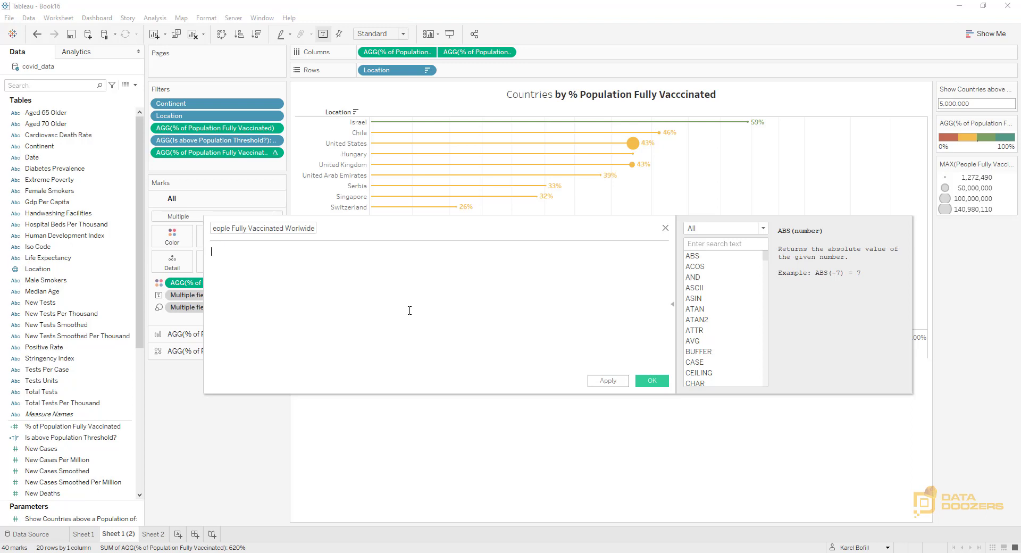
Start the formula with a pair of curly braces enclosing an indented MAX function
type("}")
key("Return")
key("Return")
key("Up")
key("Tab")
type("MAX")
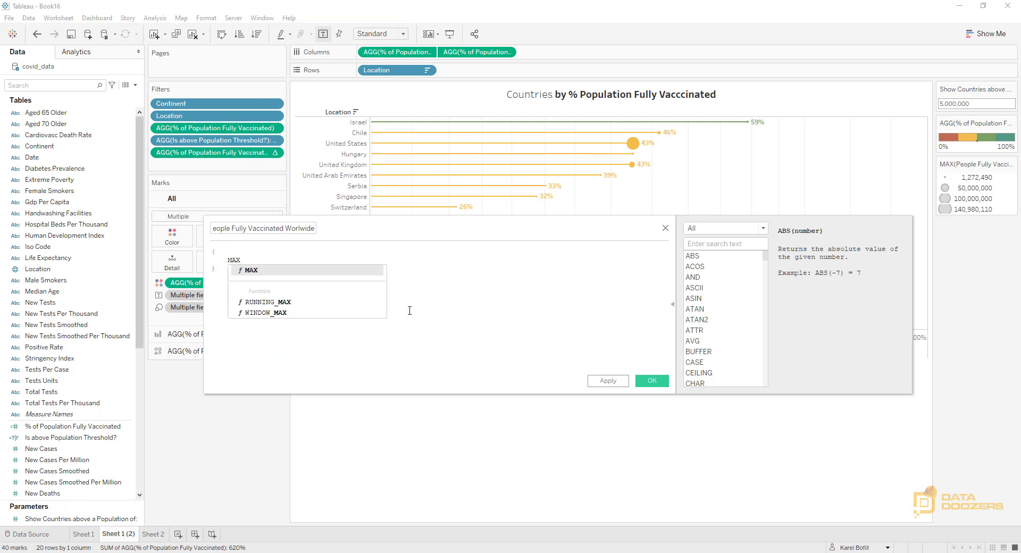
key("Return")
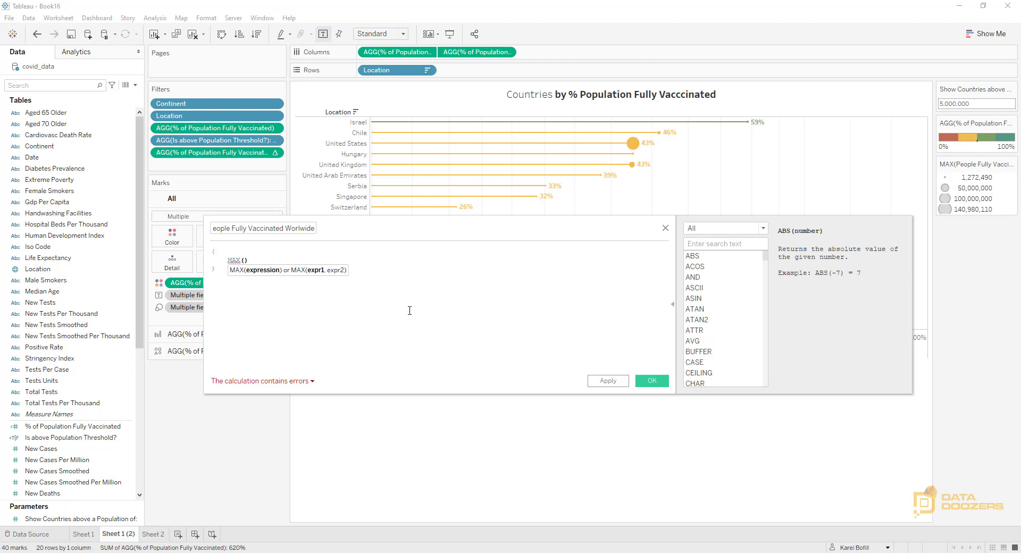
Fill the MAX function with IF [Location] = 'World' THEN [People Fully Vaccinated] ELSE 0 END
type("IF loca")
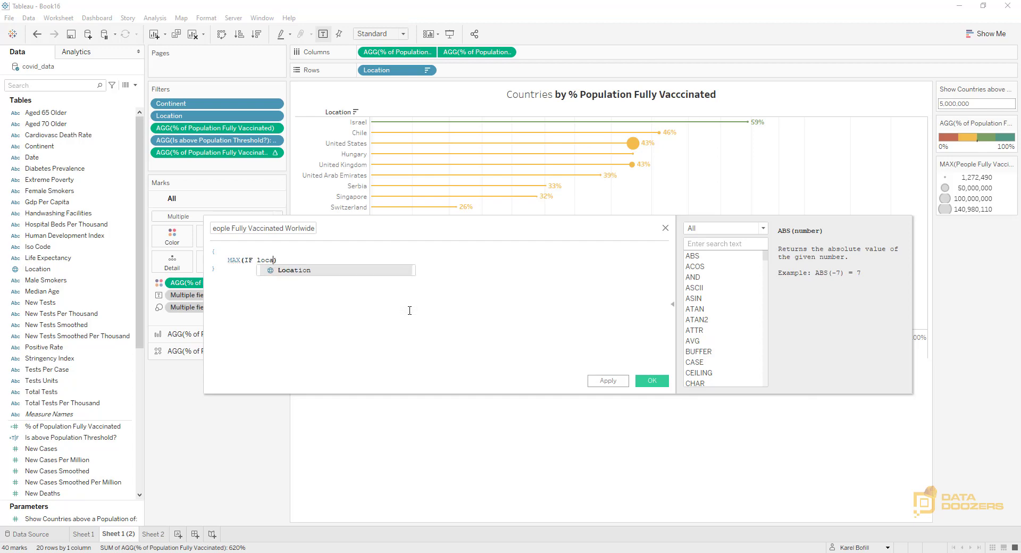
key("Return")
type("= 'Wor")
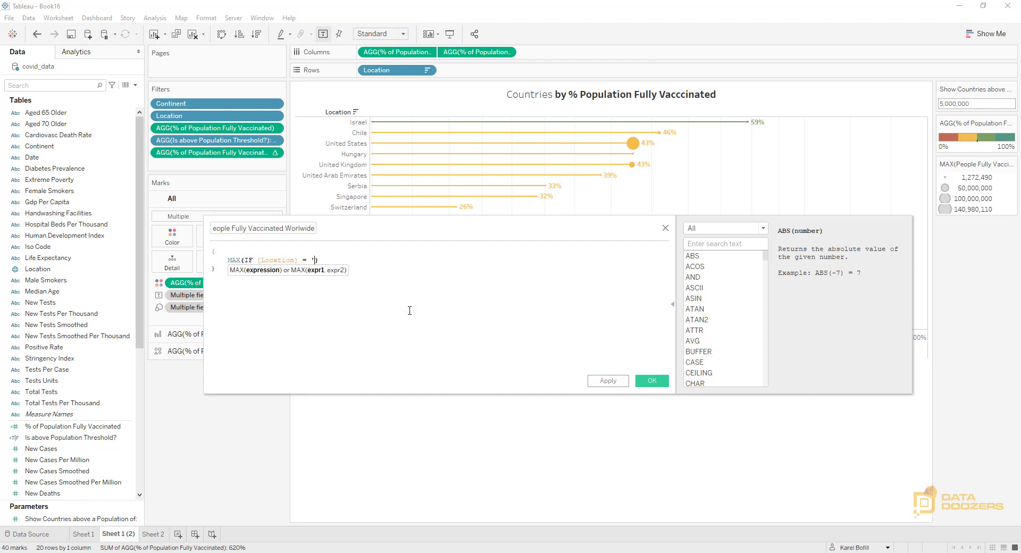
type("ld'")
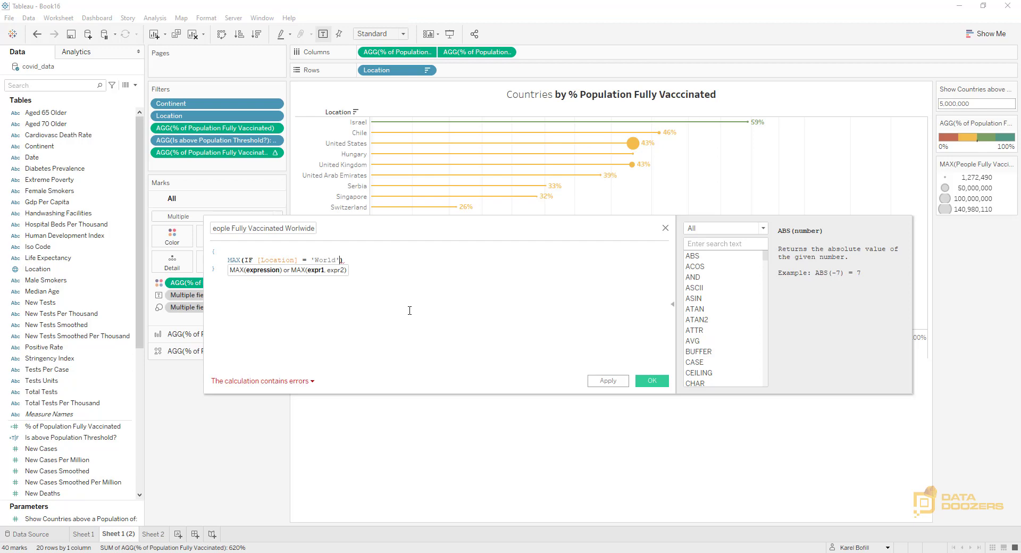
type("THEN ")
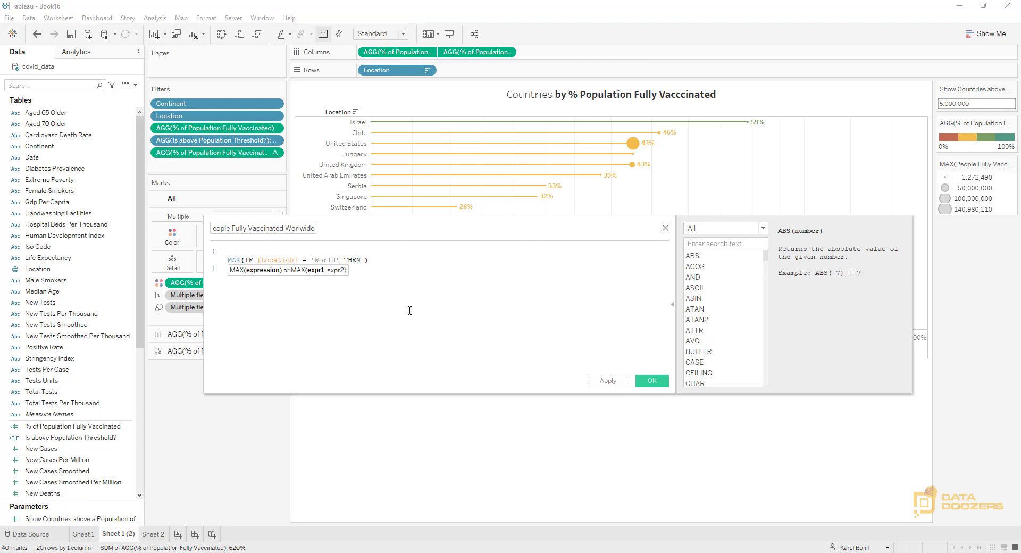
type("pep")
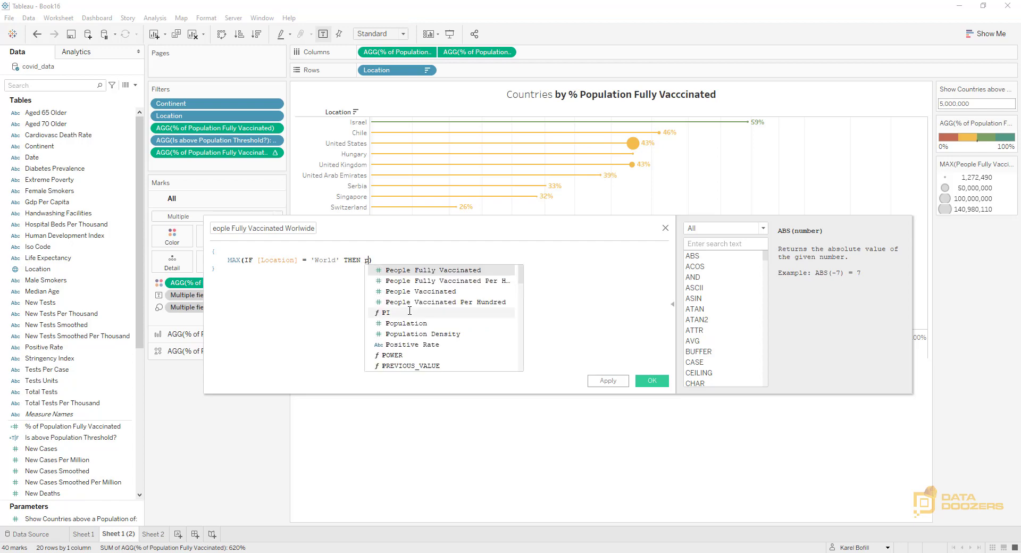
key("BackSpace")
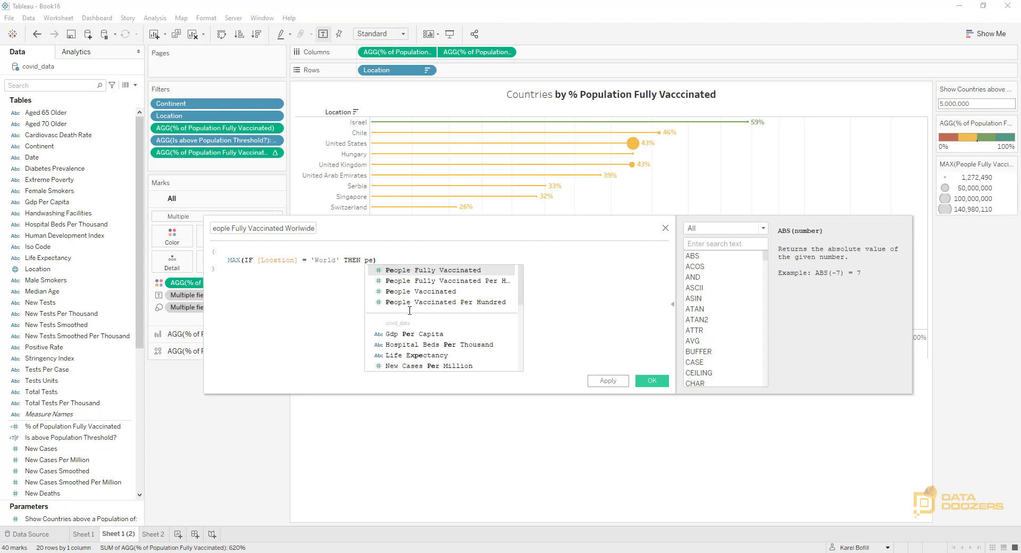
key("Return")
type("ELS")
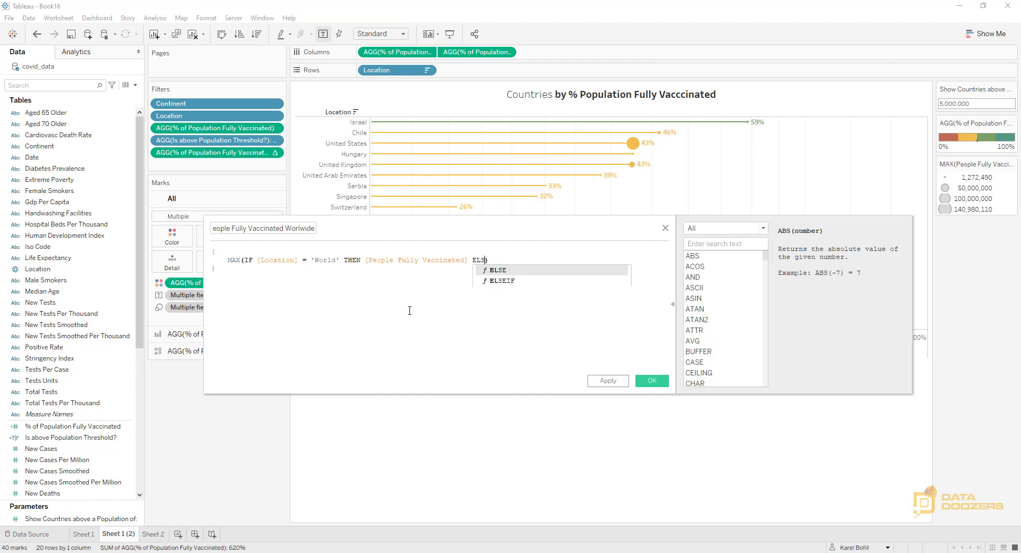
type("E 0 END")
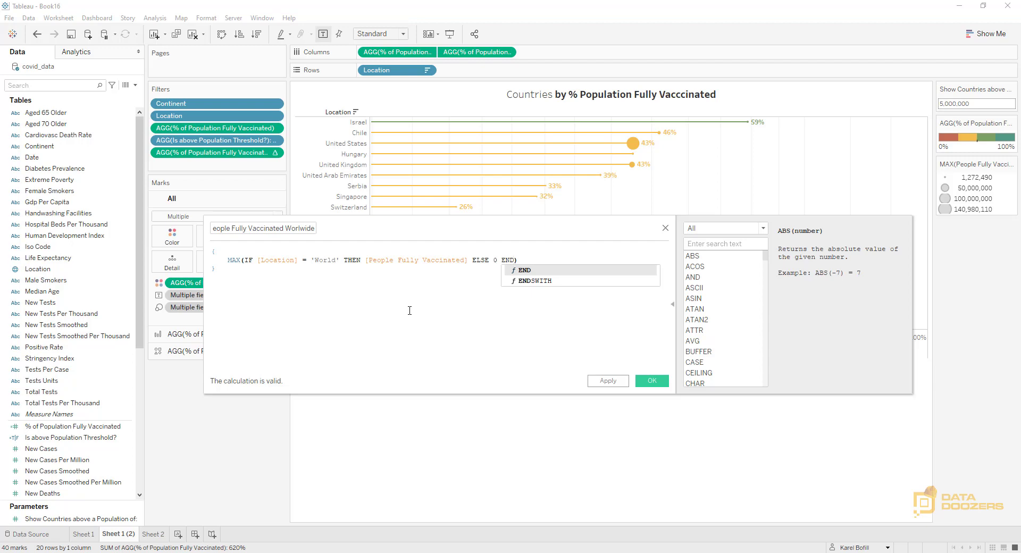
Add a division sign below the MAX expression and paste a copy of that expression as the denominator
key("End")
key("Return")
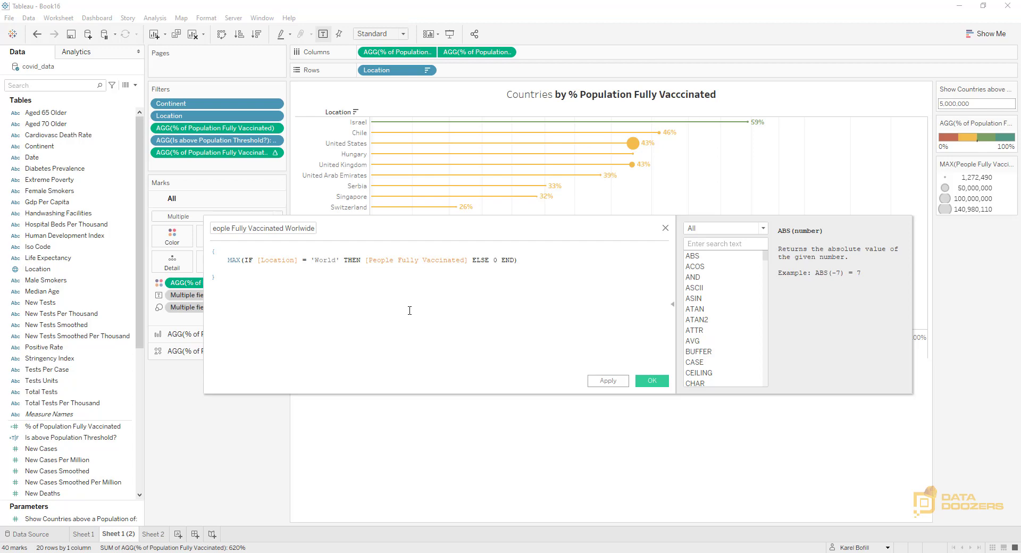
key("Return")
key("Tab")
key("Tab")
left_click(230, 261)
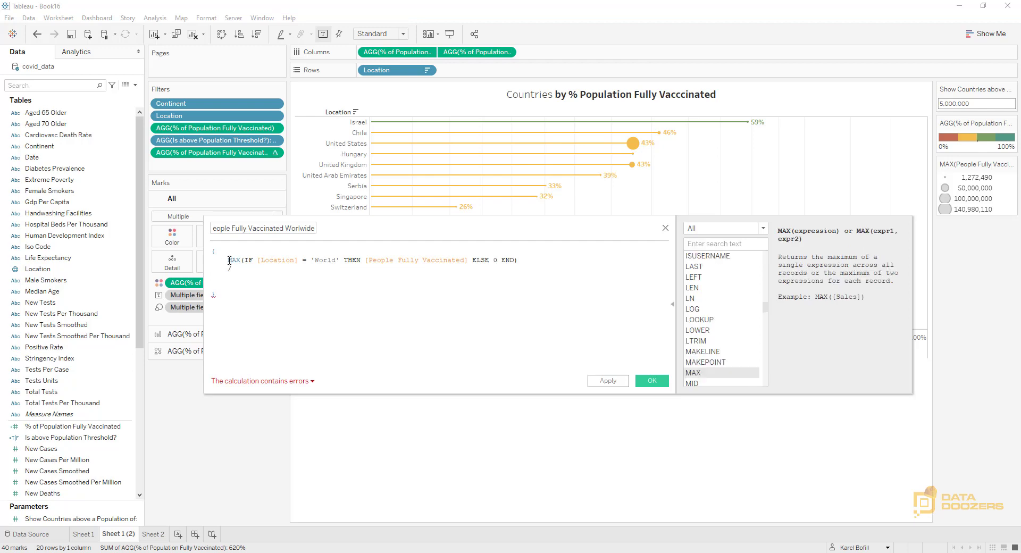
left_click_drag(229, 261, 534, 263)
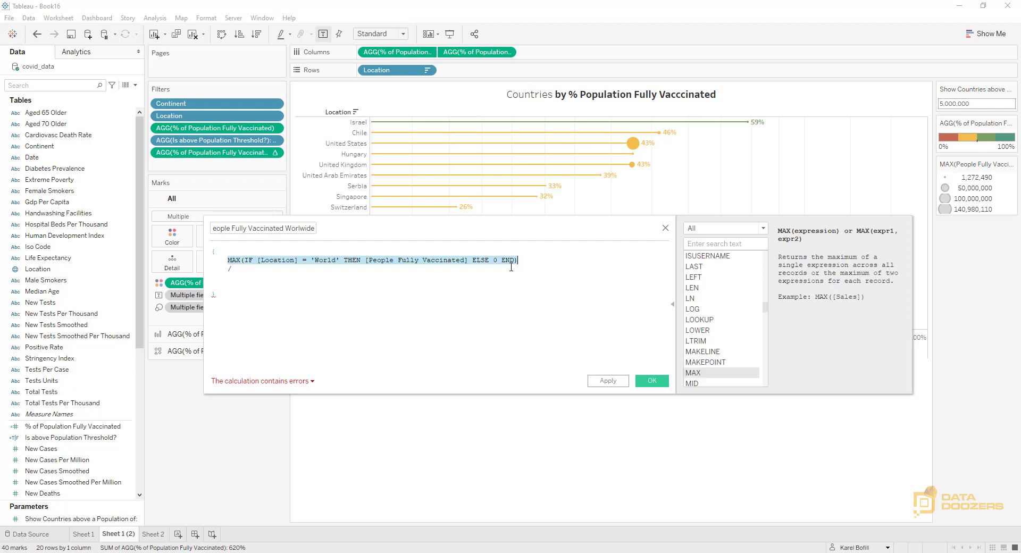
key("ctrl+c")
left_click(237, 278)
key("ctrl+v")
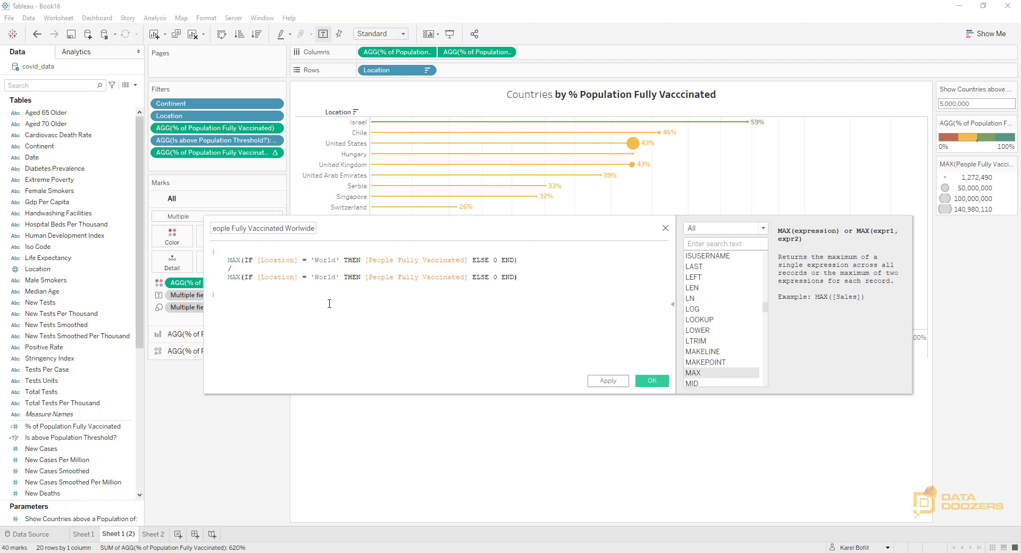
Replace [People Fully Vaccinated] with [Population] in the denominator and remove the blank line before the closing brace
left_click_drag(366, 277, 449, 284)
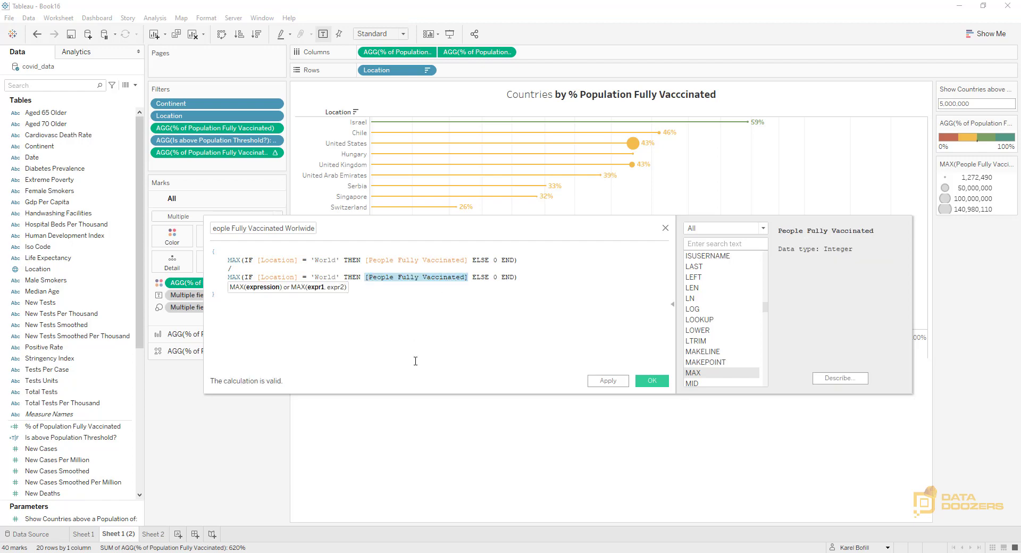
type("pop")
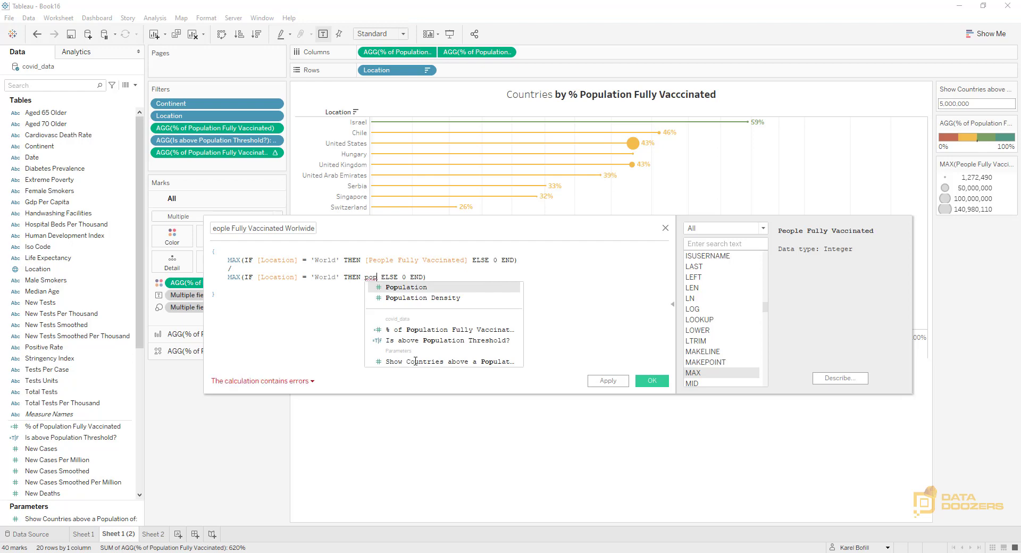
key("Return")
left_click(399, 327)
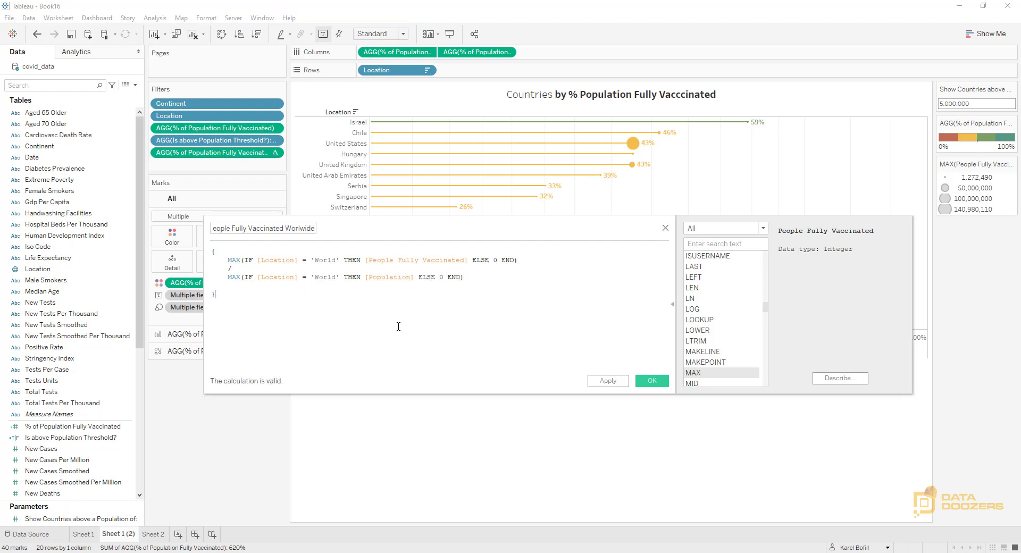
key("BackSpace")
double_click(330, 260)
left_click_drag(320, 277, 336, 278)
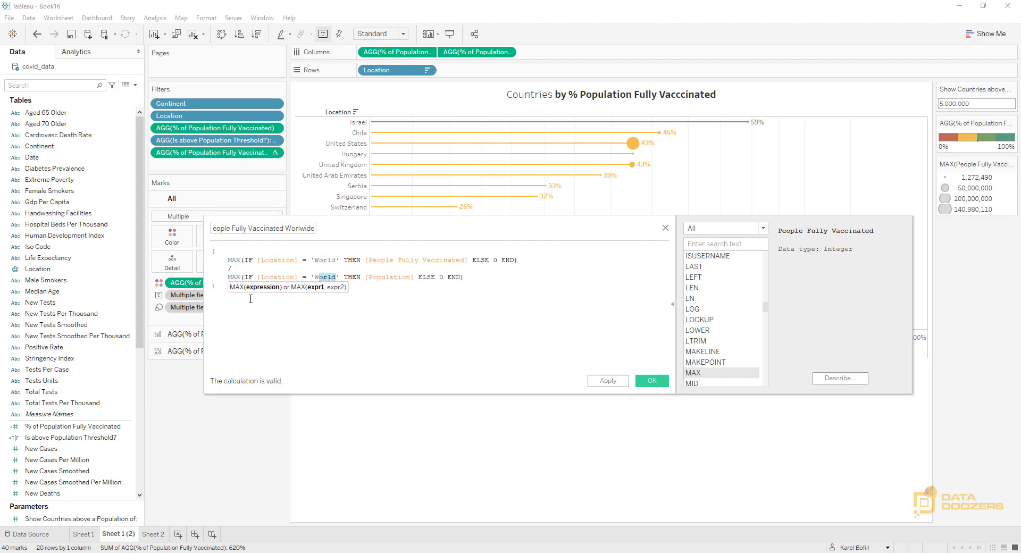
left_click(236, 260)
left_click_drag(229, 260, 242, 260)
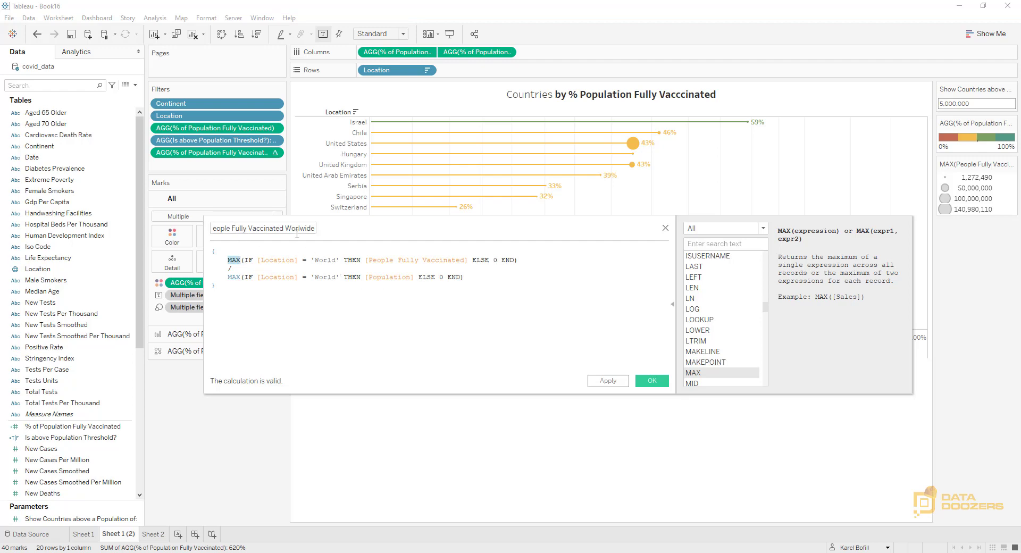
Rename the calculated field as % People Fully Vaccinated Worlwide and save it
key("Home")
type("AVG")
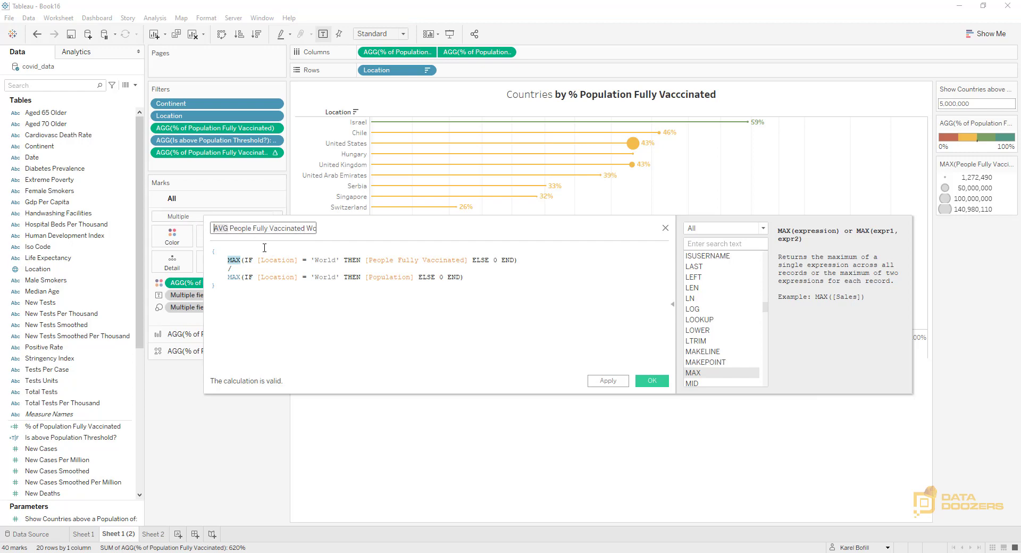
key("Delete")
key("Delete")
key("Delete")
key("Delete")
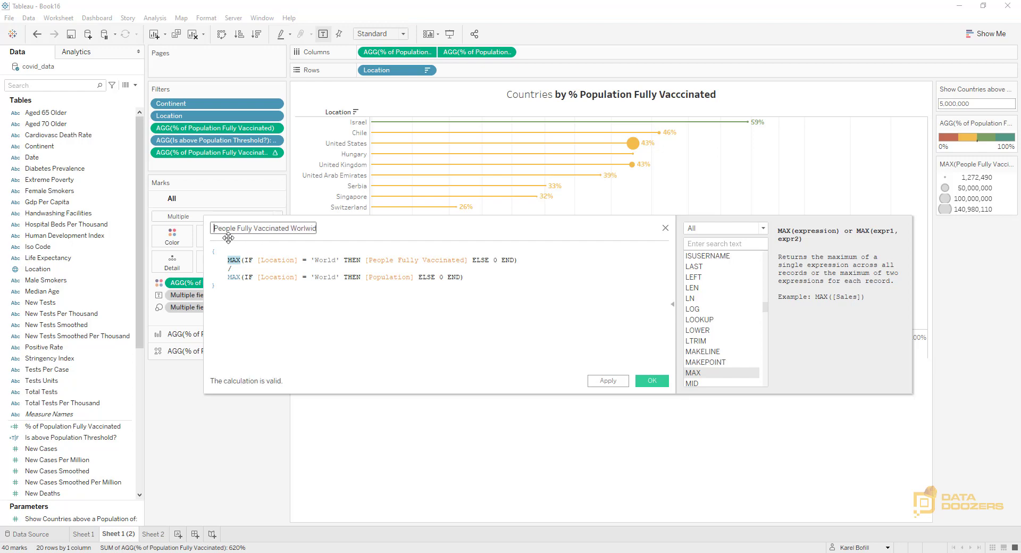
type("%")
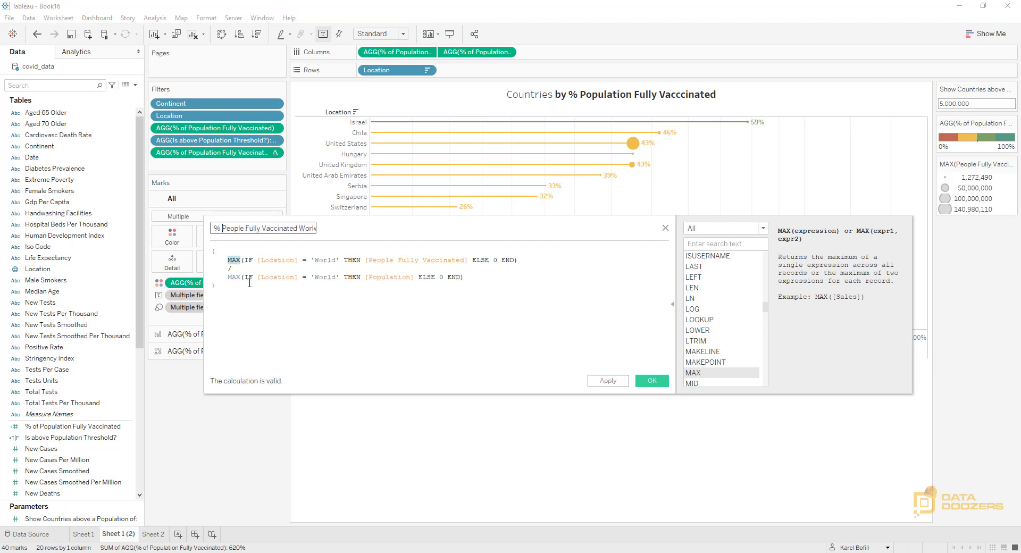
left_click(653, 383)
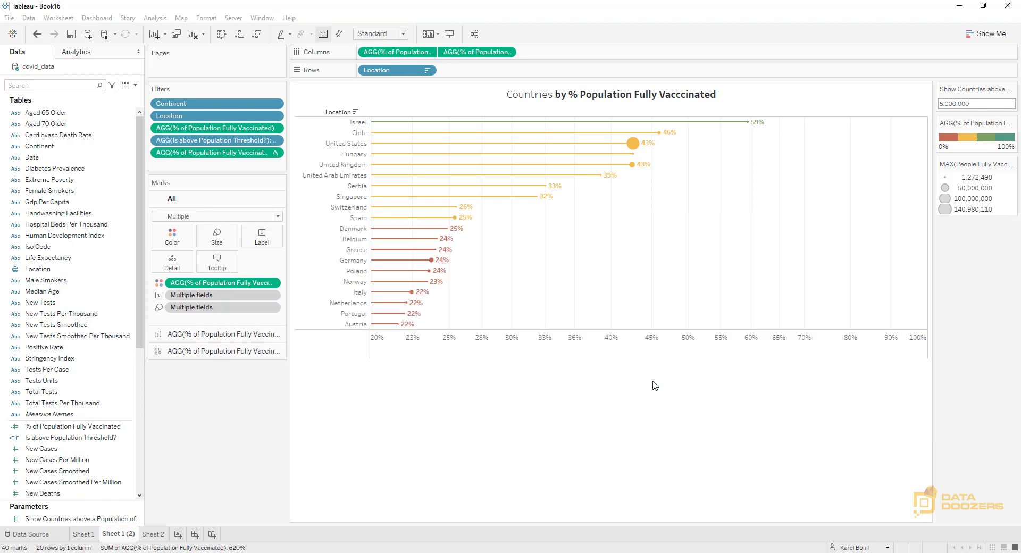
Set the default number format of the % People Fully Vaccinated Worlwide field to Percentage
right_click(129, 439)
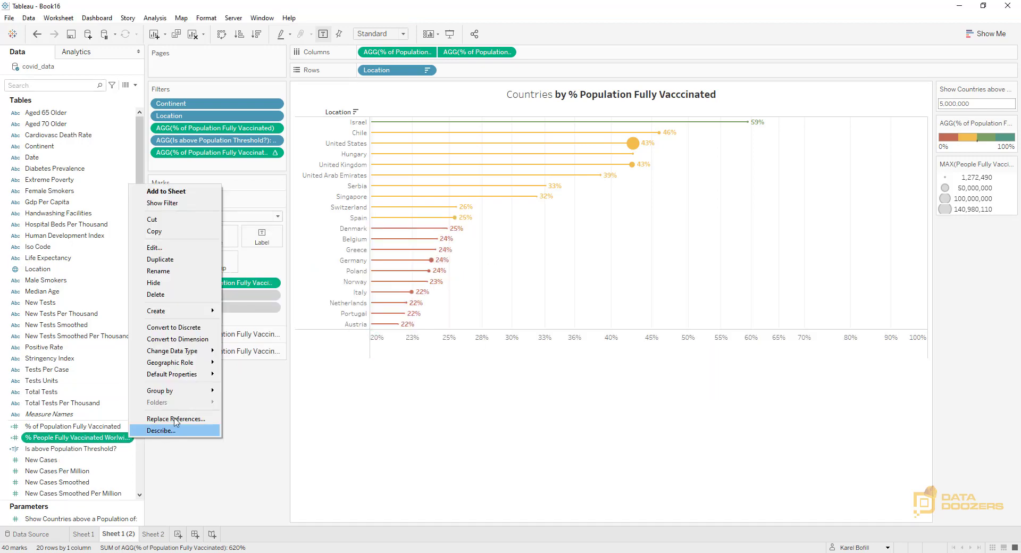
mouse_move(181, 376)
left_click(269, 399)
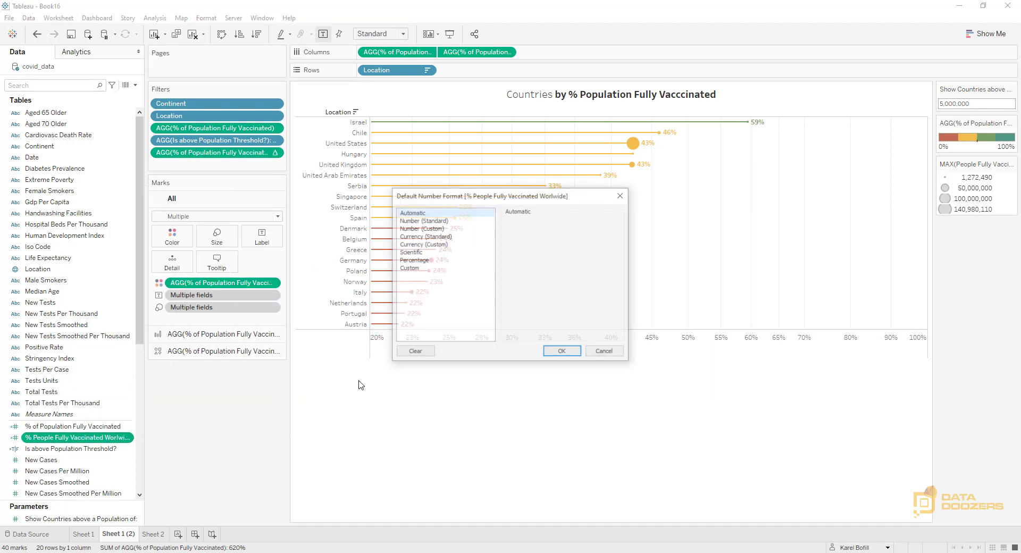
left_click(414, 260)
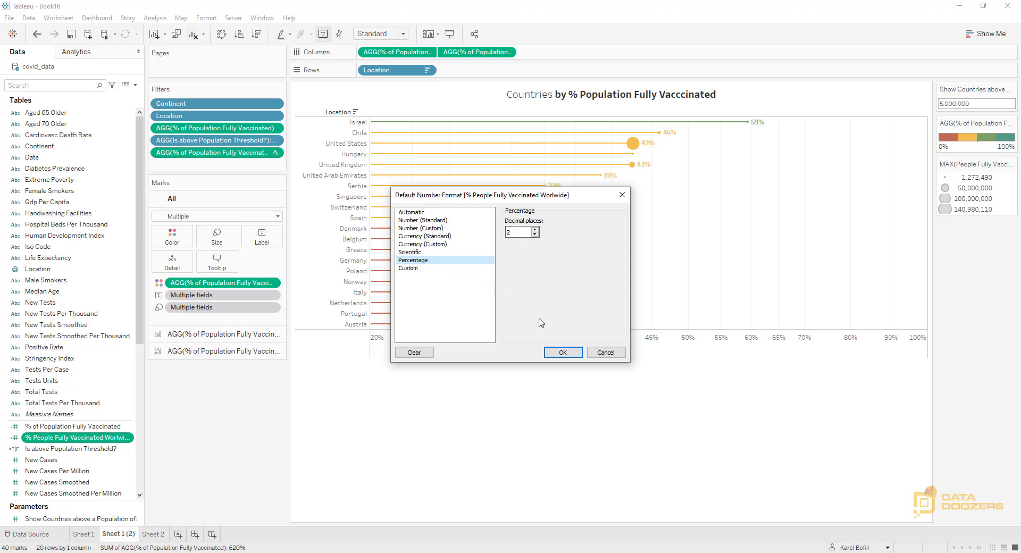
left_click(563, 352)
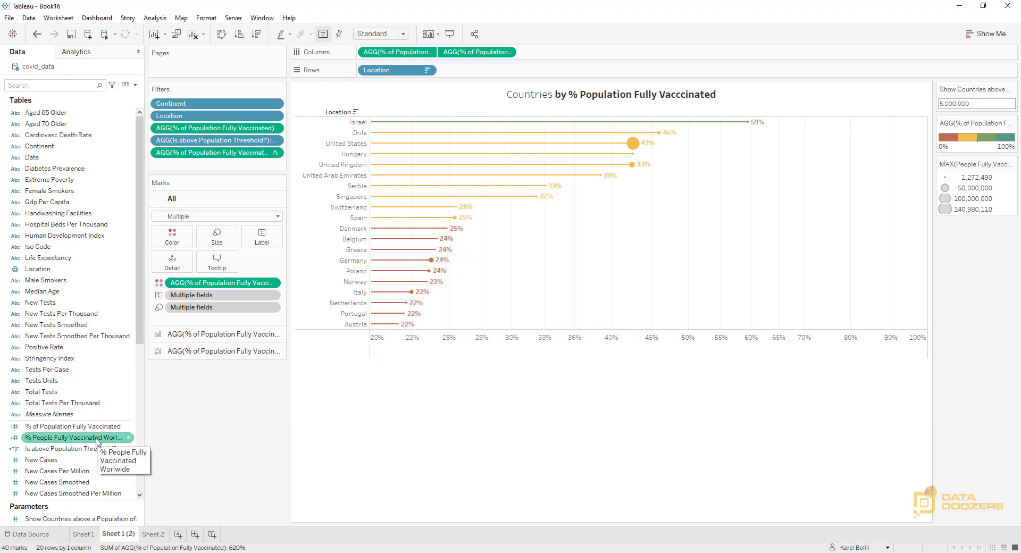
Add % People Fully Vaccinated Worlwide to Detail for all marks
left_click(201, 336)
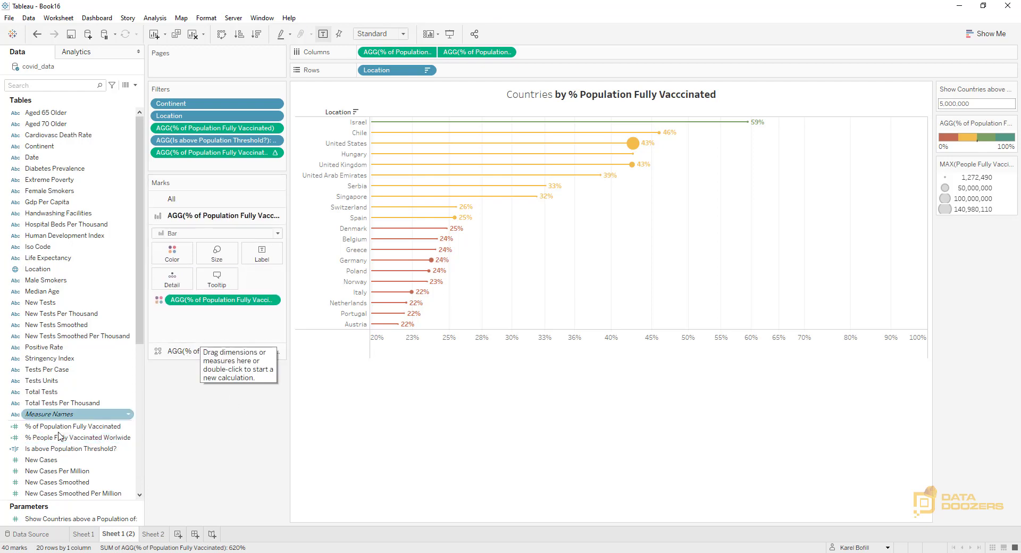
left_click(172, 199)
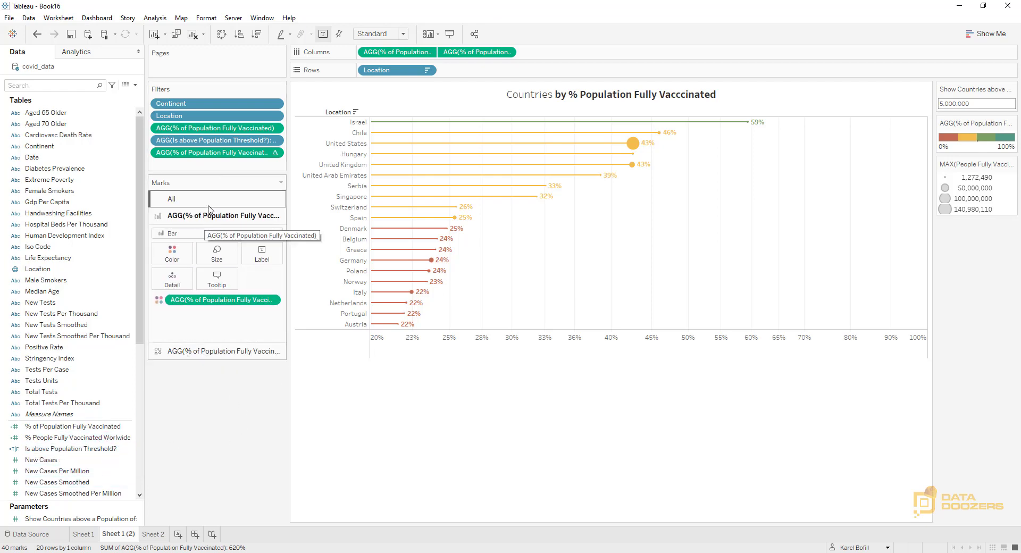
left_click(67, 450)
left_click_drag(67, 449, 173, 262)
left_click_drag(258, 369, 256, 375)
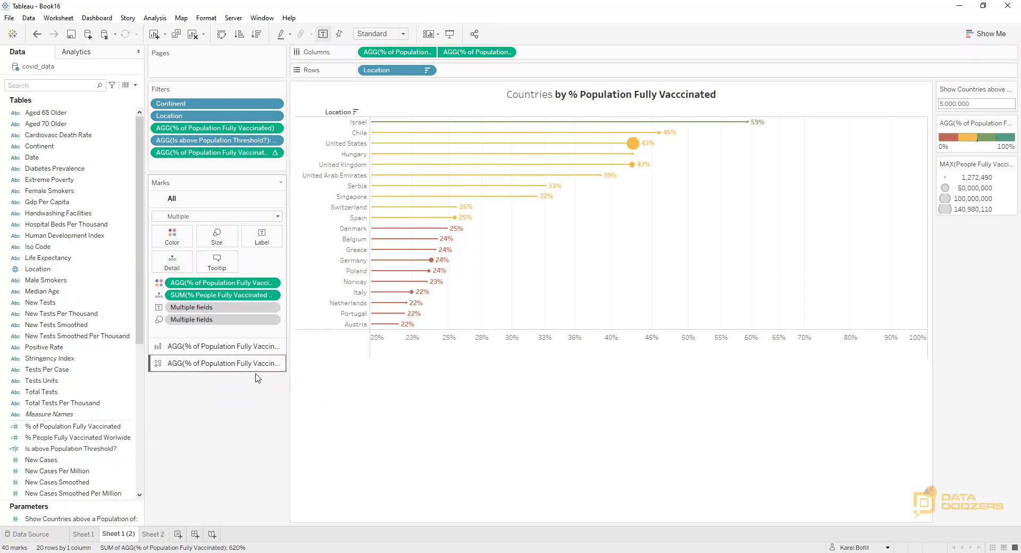
Add a reference line across the entire table showing the maximum of SUM(% People Fully Vaccinated Worlwide)
left_click(85, 53)
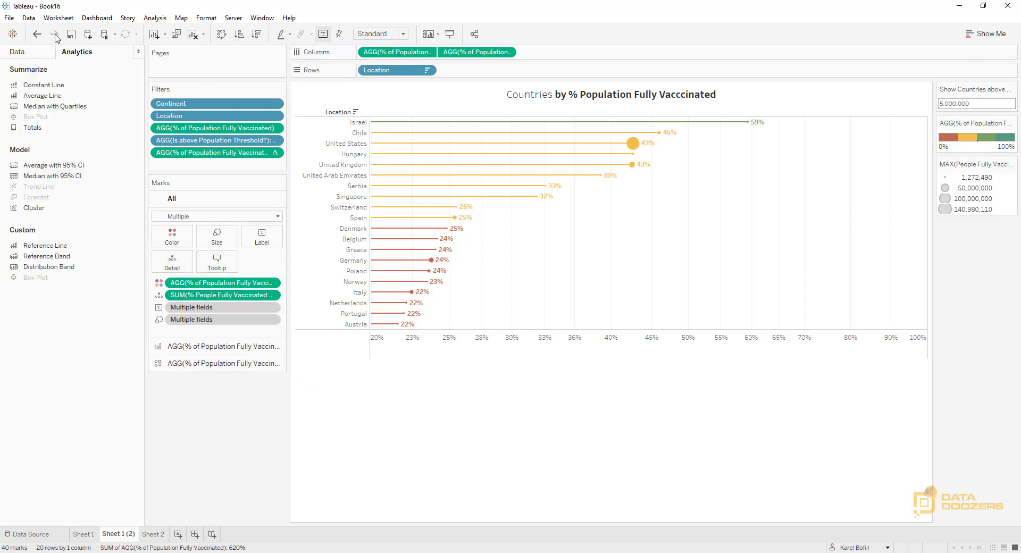
left_click_drag(53, 254, 386, 125)
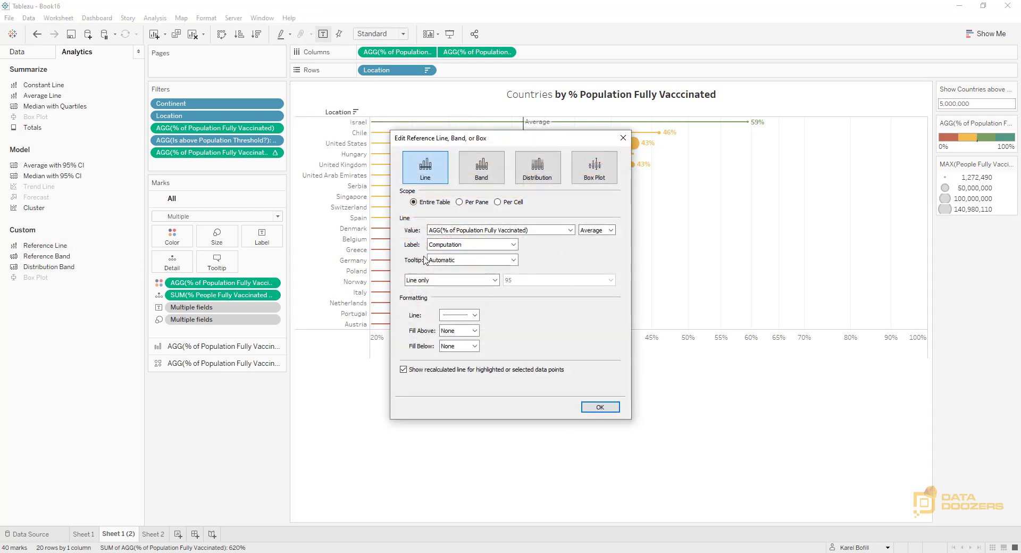
left_click(471, 231)
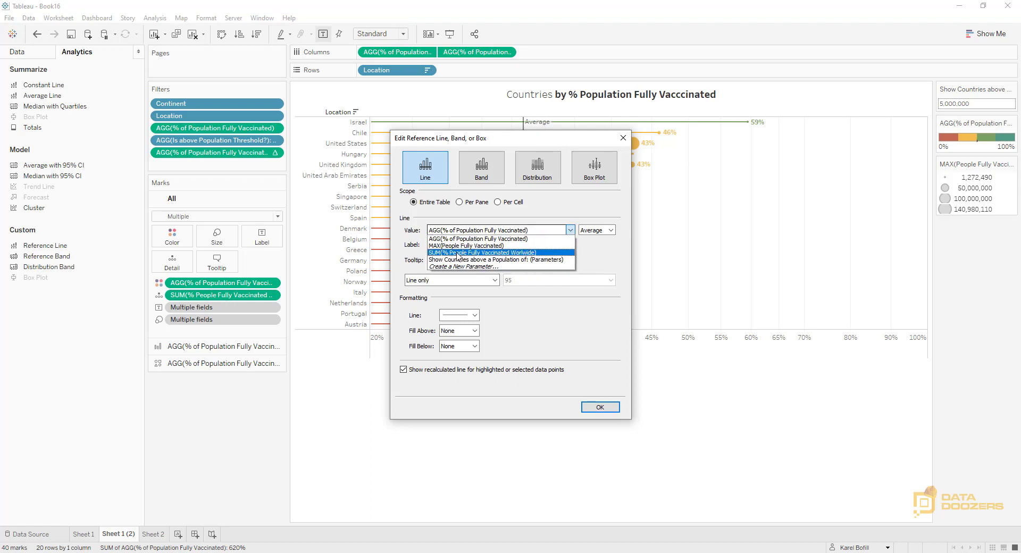
left_click(509, 253)
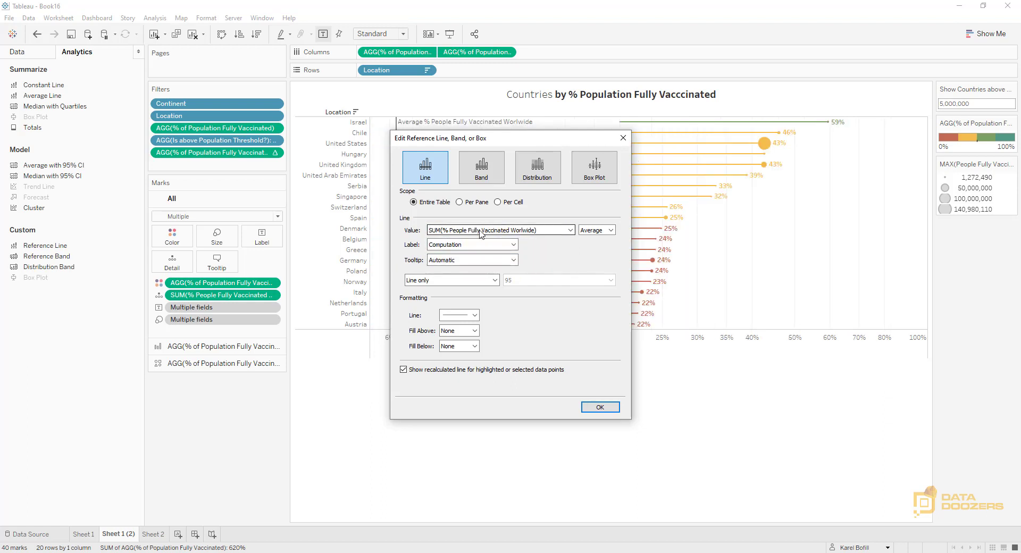
left_click(611, 232)
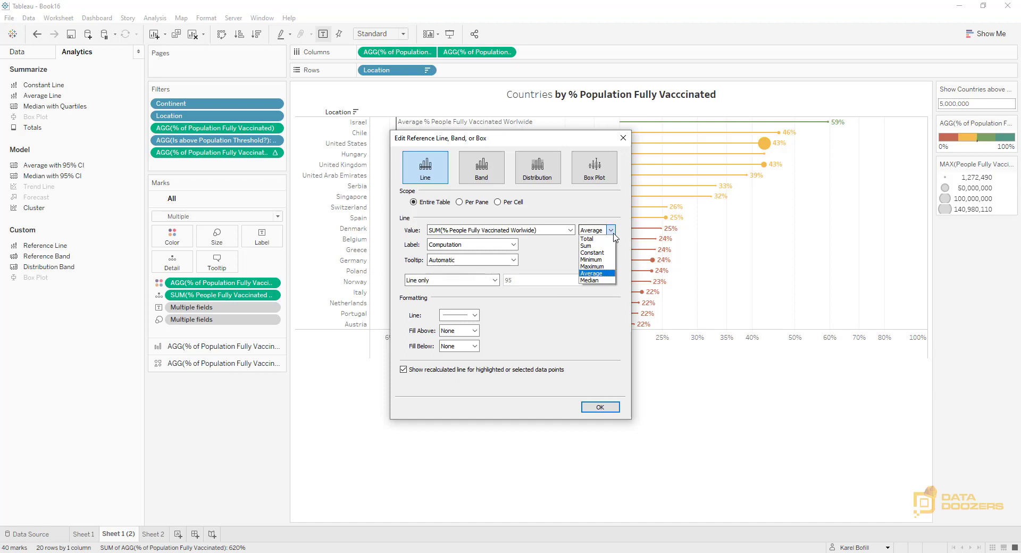
left_click(599, 267)
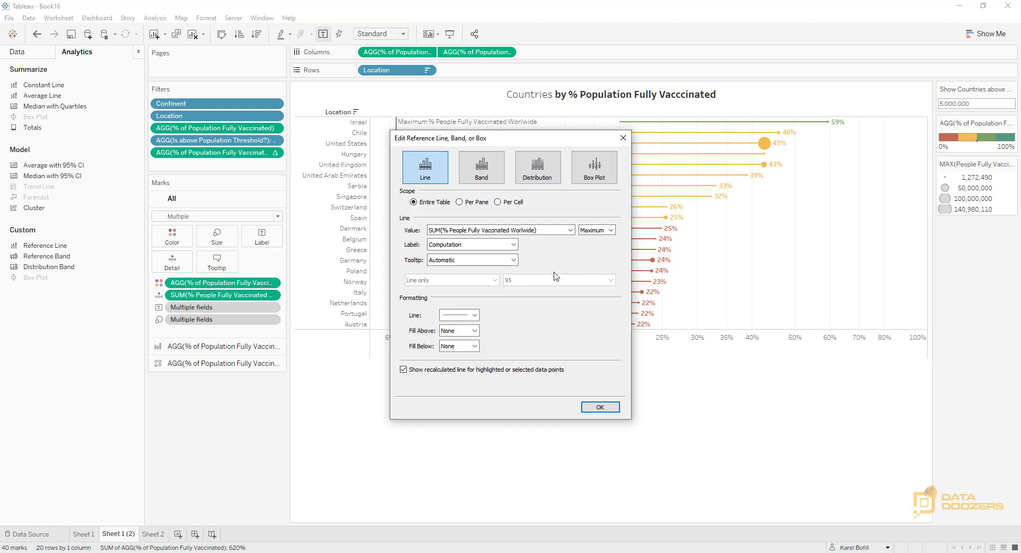
Give the reference line the custom label "World AVG: <Value>"
left_click(514, 245)
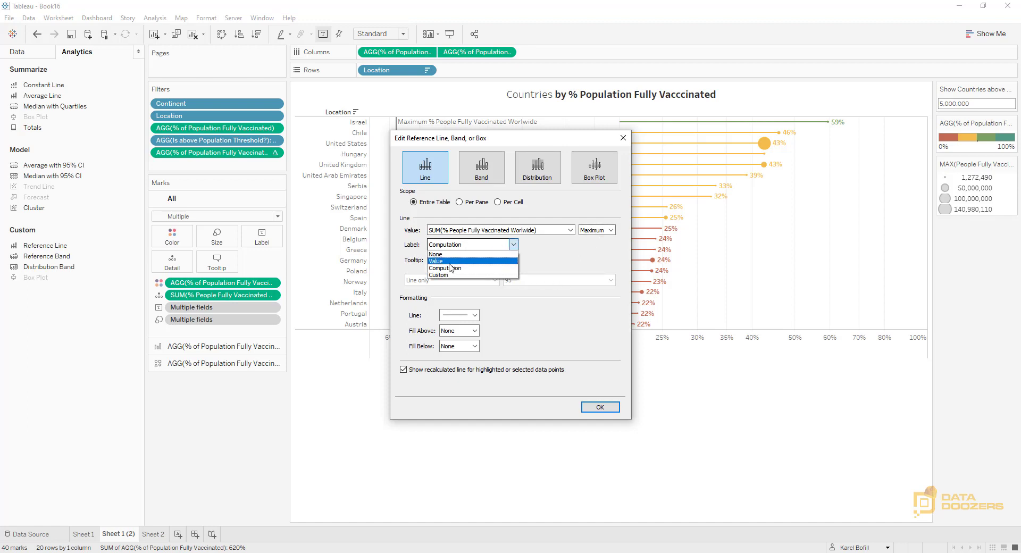
left_click(449, 275)
left_click(531, 247)
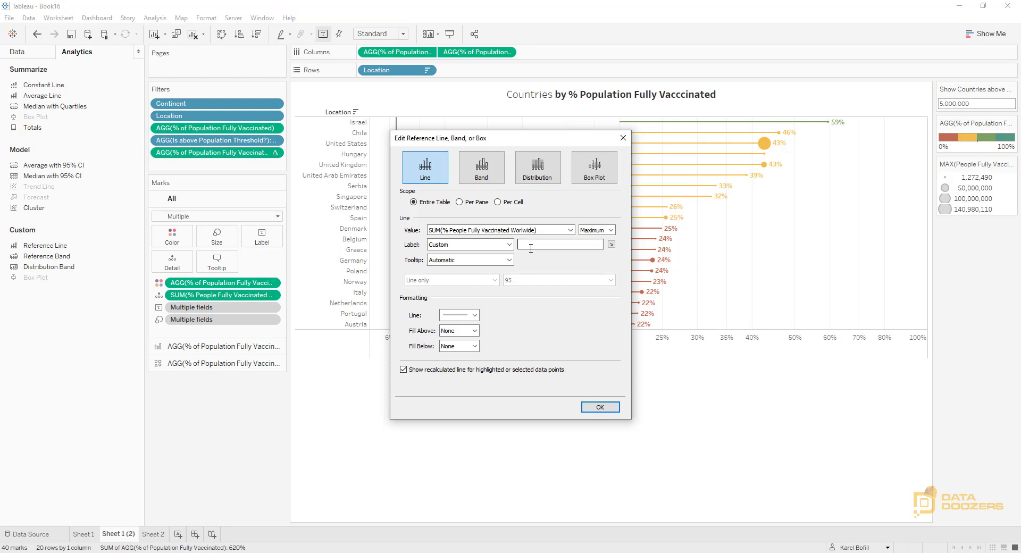
type("World AVG:")
left_click(611, 244)
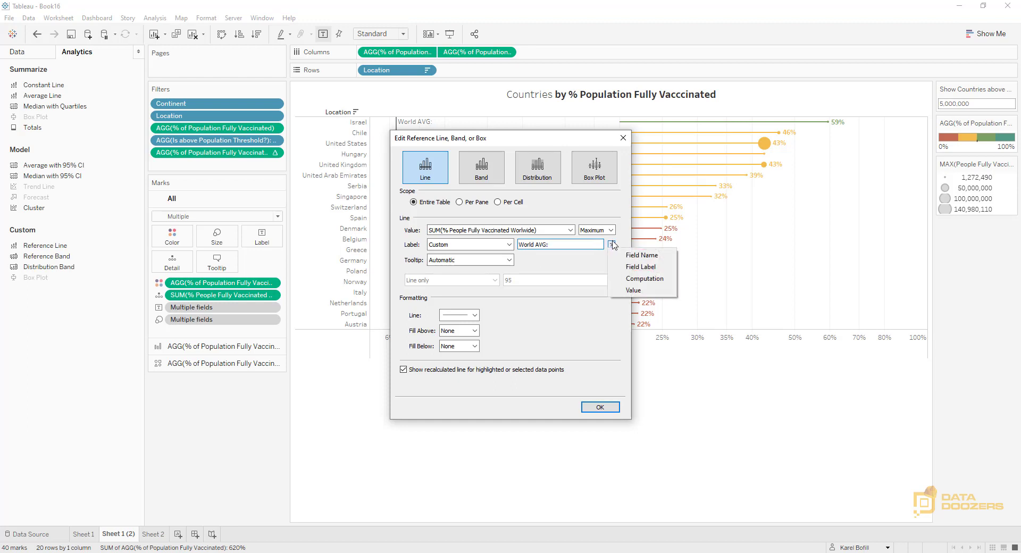
left_click(639, 290)
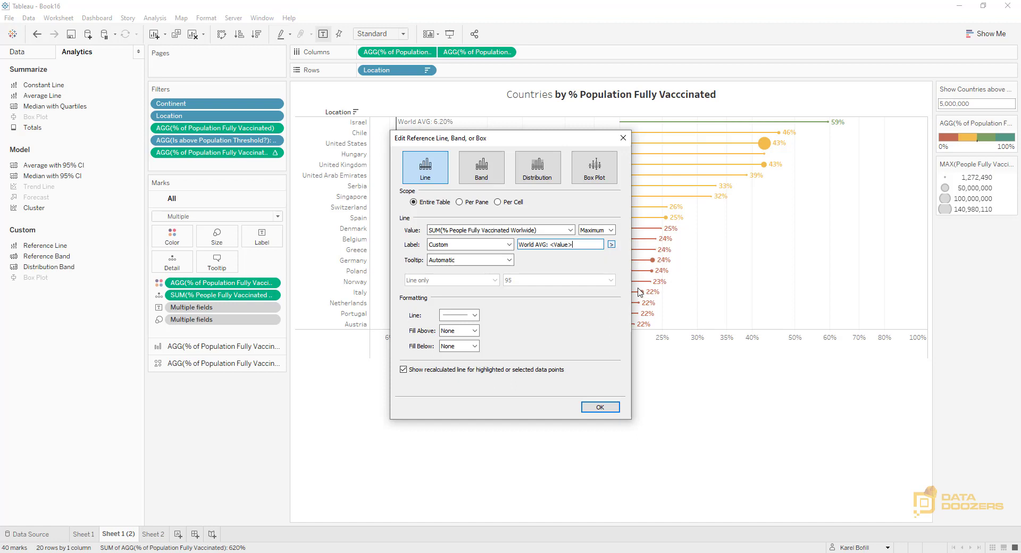
Set the reference line's tooltip to None, disable its recalculated line, make it dotted and apply the settings
left_click(509, 260)
left_click(466, 276)
left_click(403, 369)
left_click(475, 316)
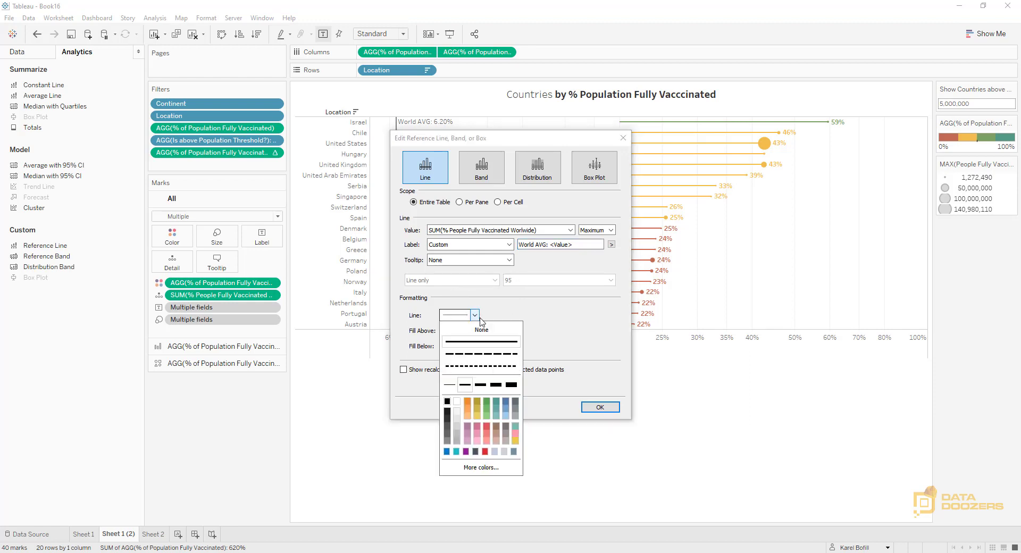
left_click(482, 366)
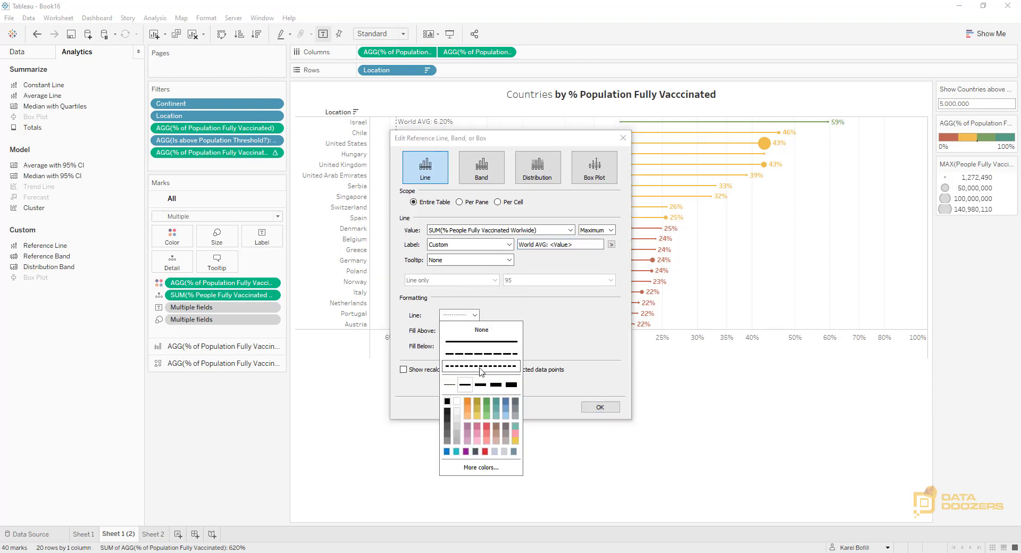
left_click(574, 334)
left_click(592, 409)
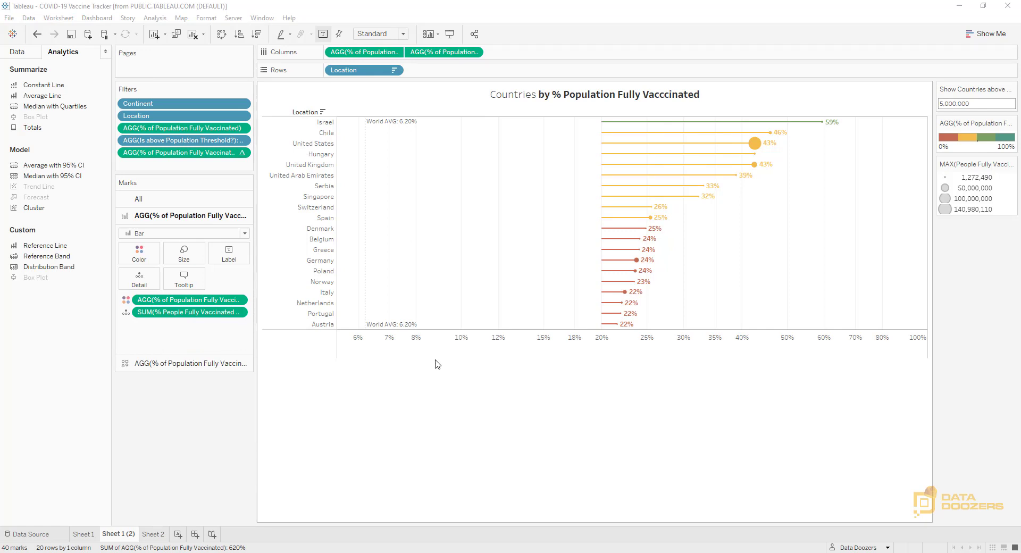
Turn off the logarithmic scale on the % of Population Fully Vaccinated axis
right_click(554, 341)
left_click(577, 345)
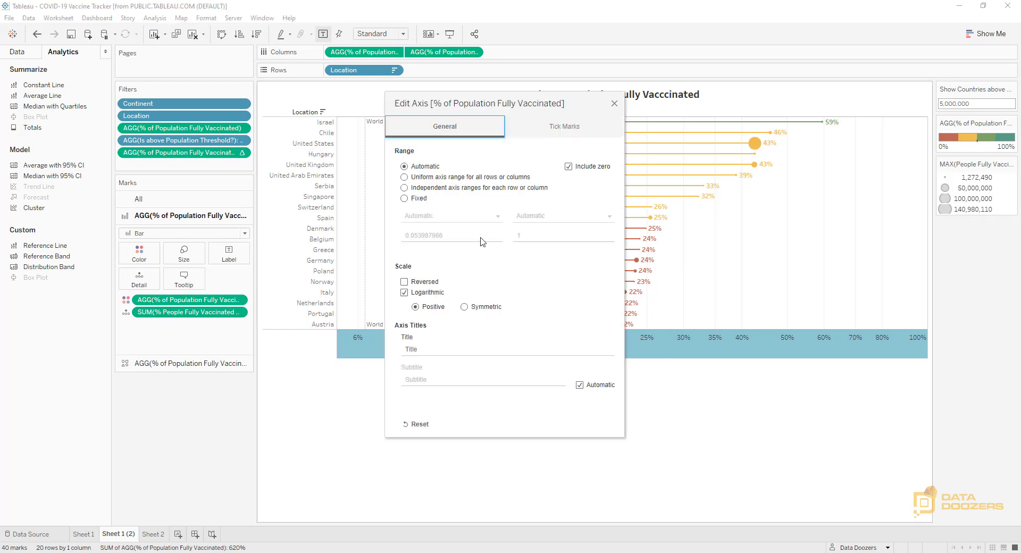
left_click(404, 293)
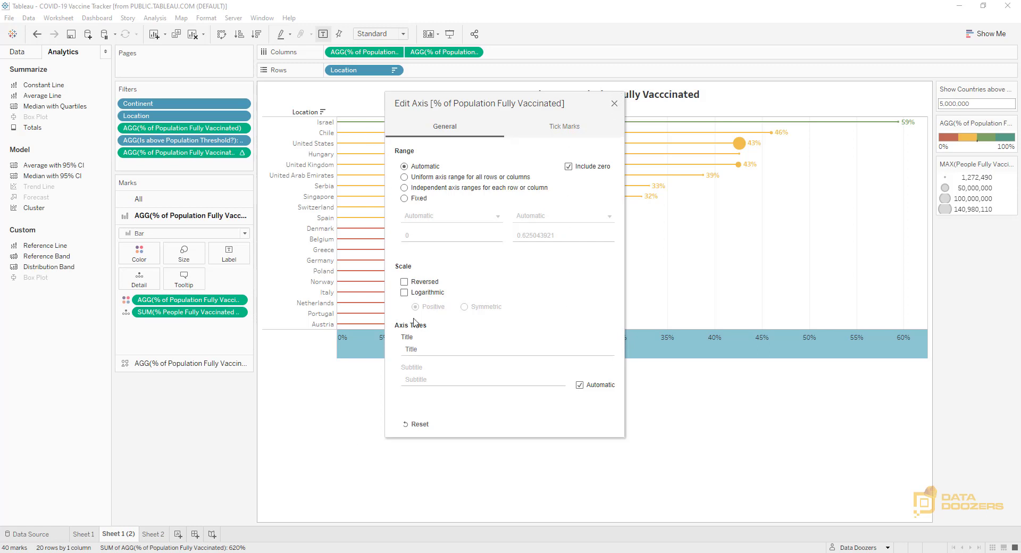
left_click(614, 104)
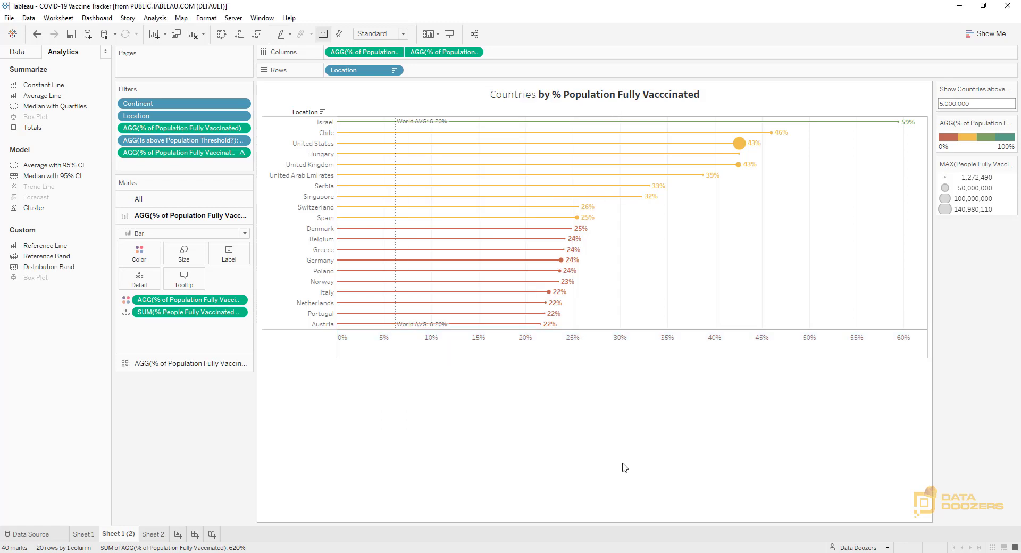
Fix the % of Population Fully Vaccinated axis range from 0 to 1
right_click(646, 352)
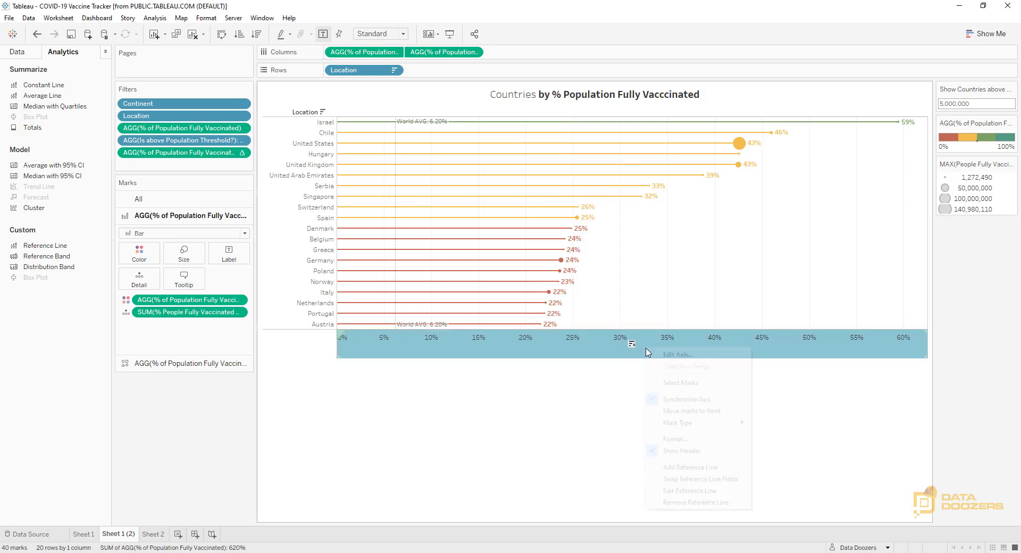
left_click(660, 356)
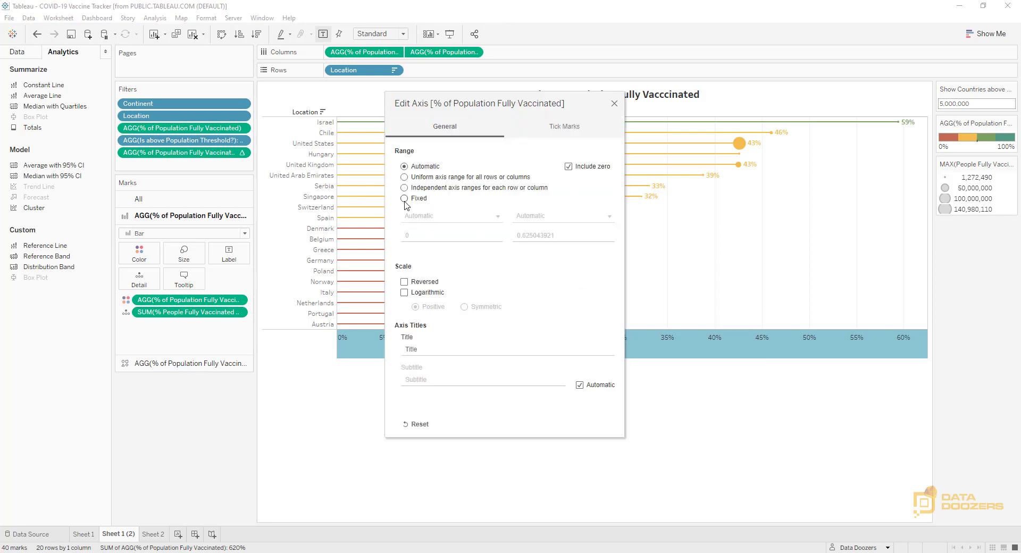
left_click(404, 198)
double_click(579, 238)
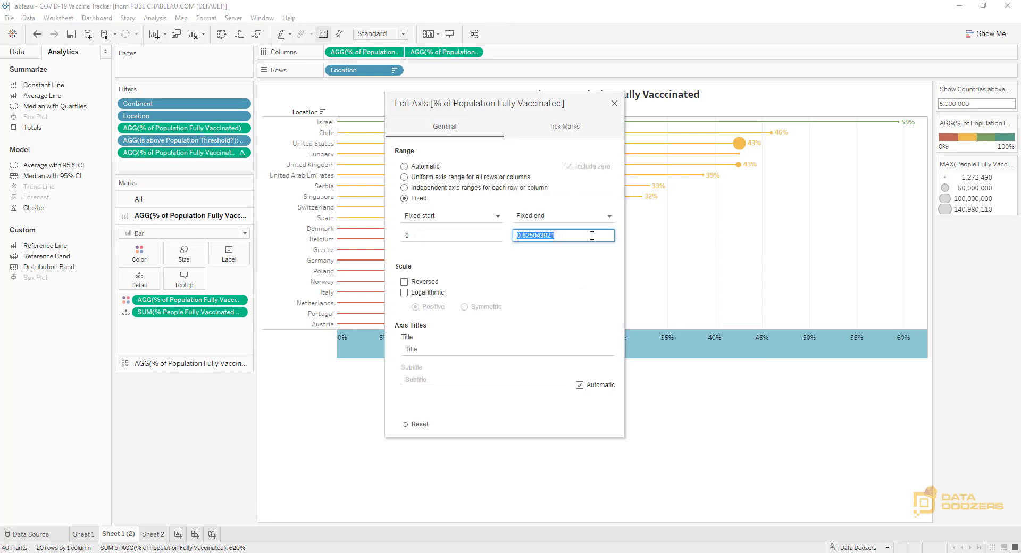
type("1")
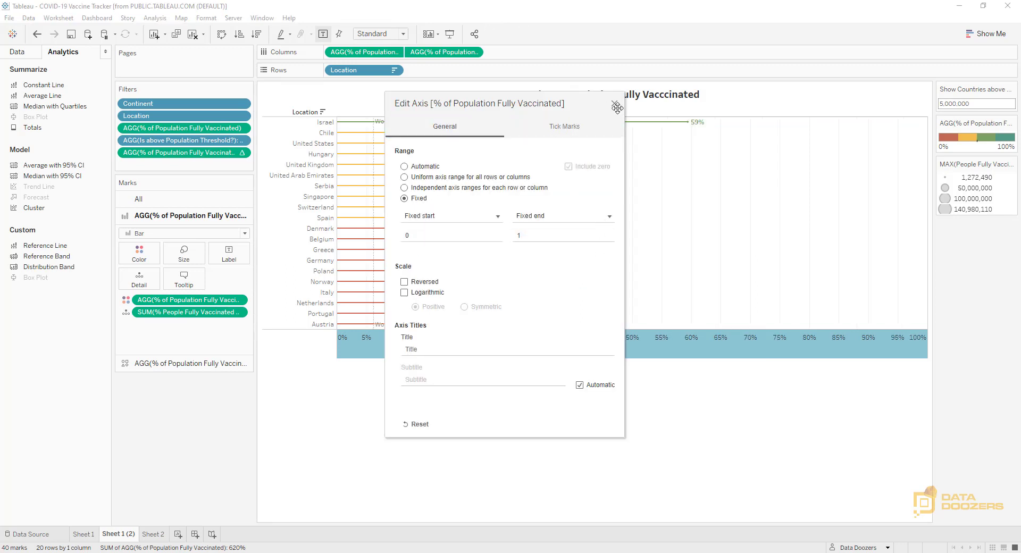
left_click(615, 105)
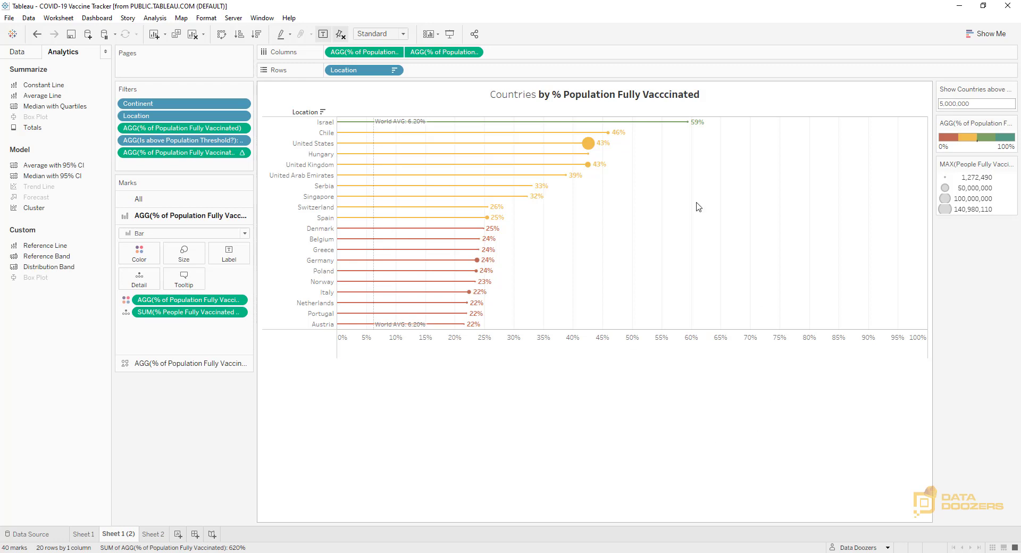
Set the sheet's default pane border, row divider header border and column divider borders to None
right_click(761, 247)
left_click(796, 306)
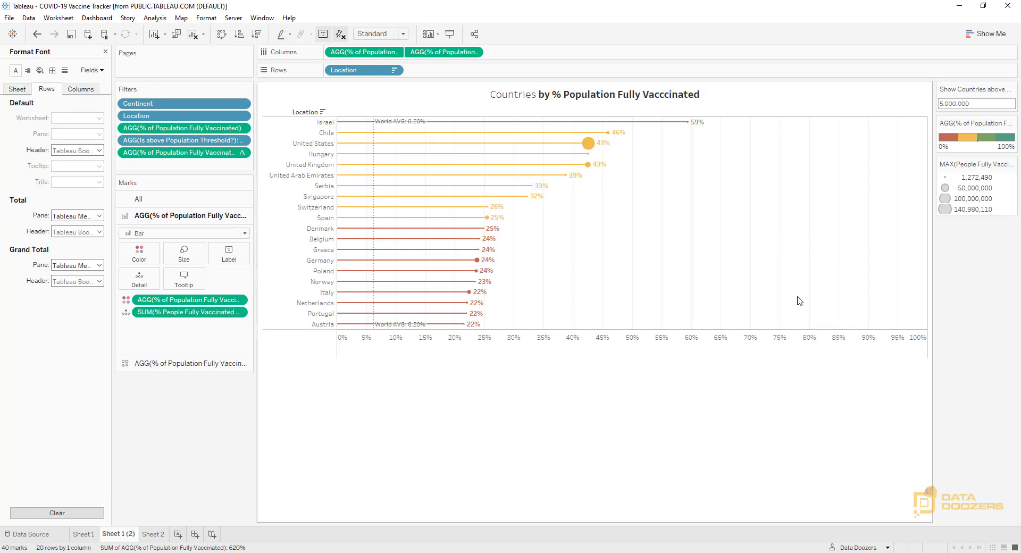
left_click(52, 70)
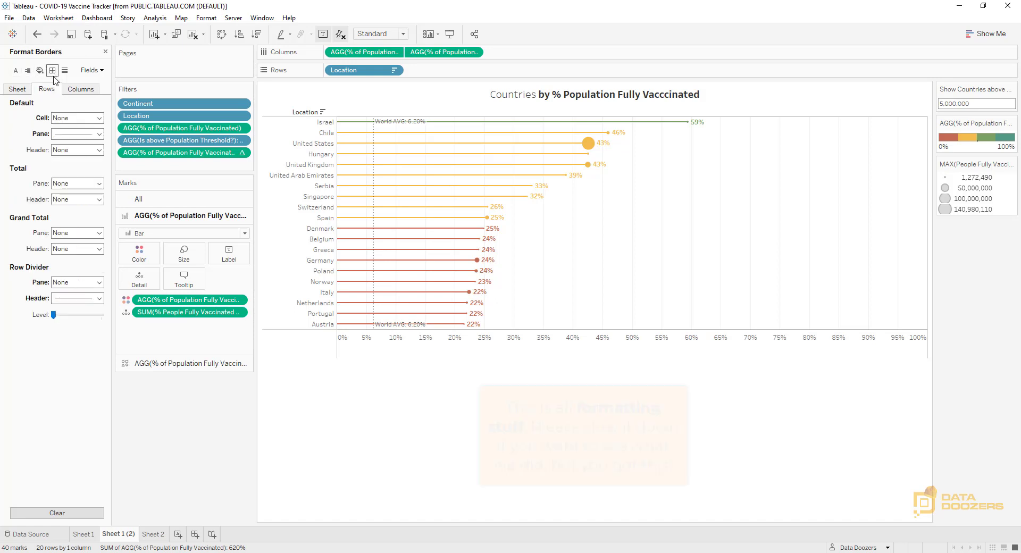
left_click(84, 134)
left_click(17, 89)
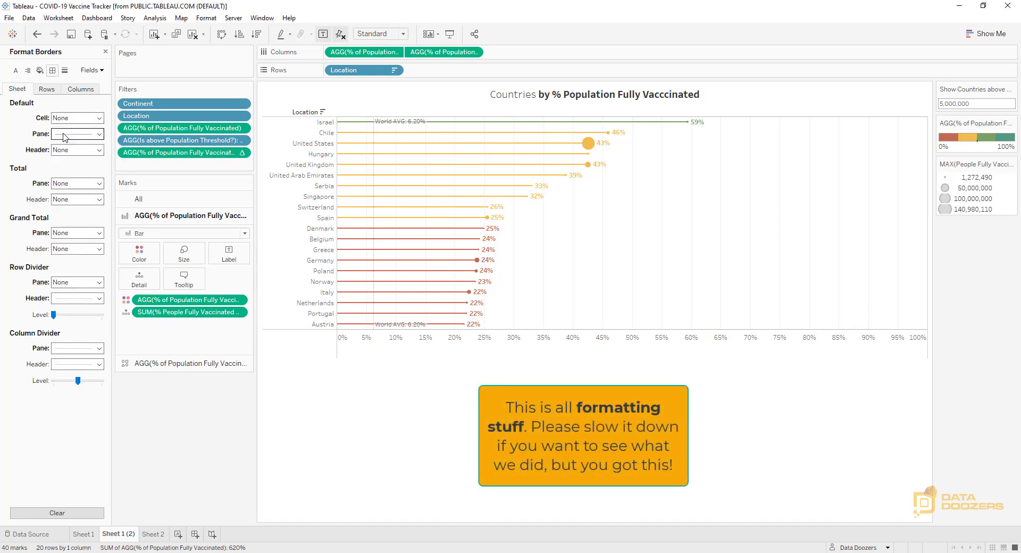
left_click(74, 134)
left_click(28, 150)
left_click(74, 299)
left_click(78, 313)
left_click(76, 349)
left_click(79, 362)
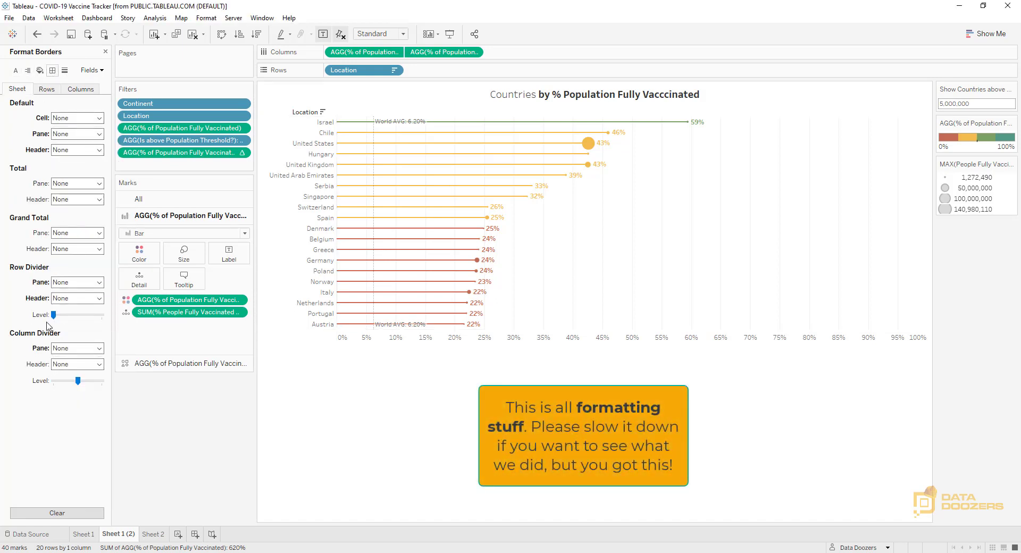
Set the grid lines for columns to None
left_click(68, 88)
left_click(45, 89)
left_click(64, 70)
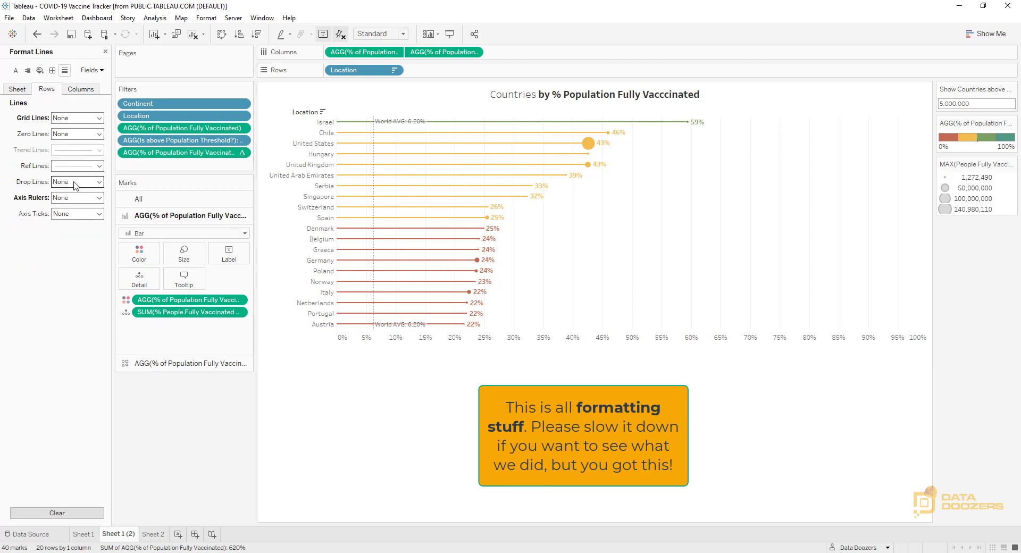
left_click(79, 89)
left_click(19, 90)
left_click(80, 89)
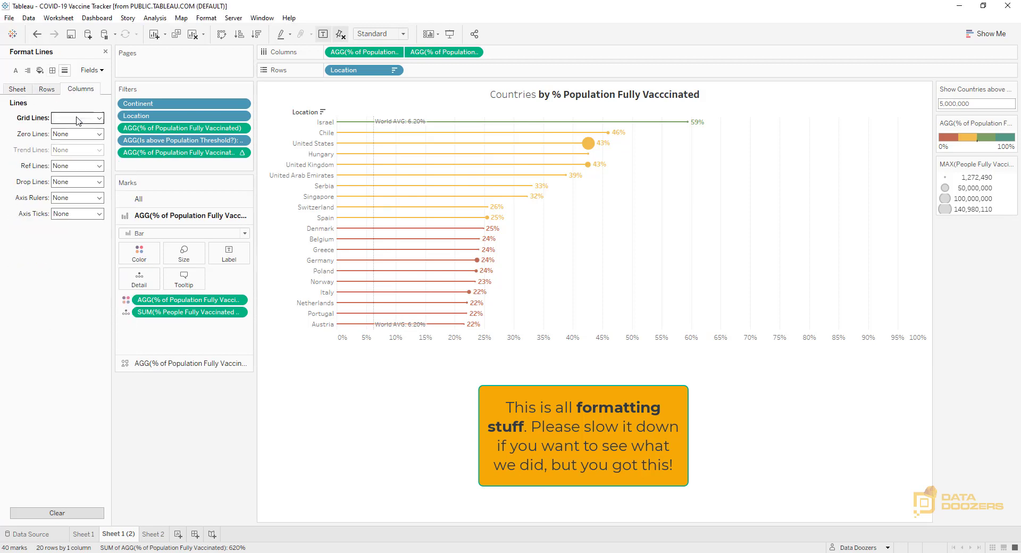
left_click(77, 118)
left_click(444, 492)
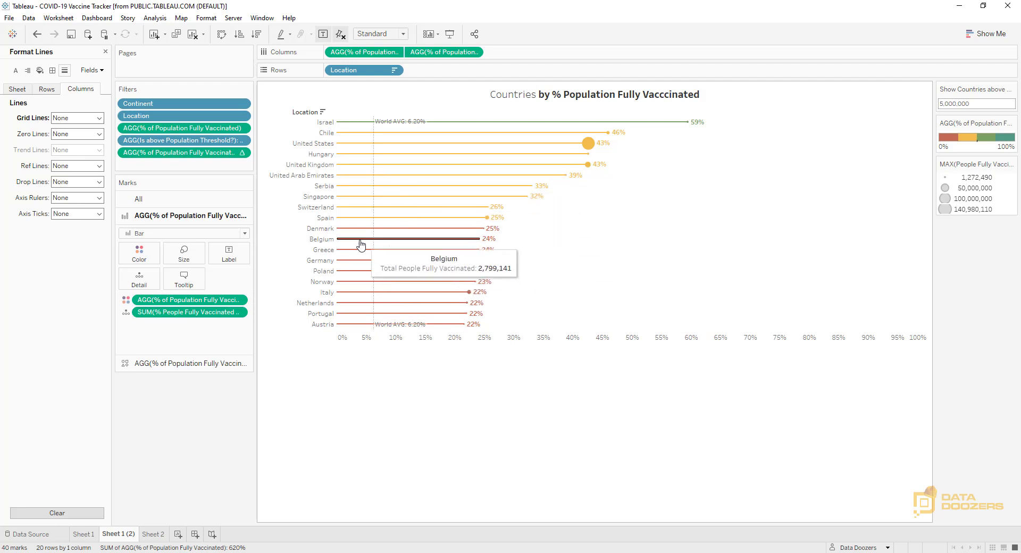
Rotate the World AVG reference line label to read upward, aligned bottom vertically and left horizontally
right_click(375, 249)
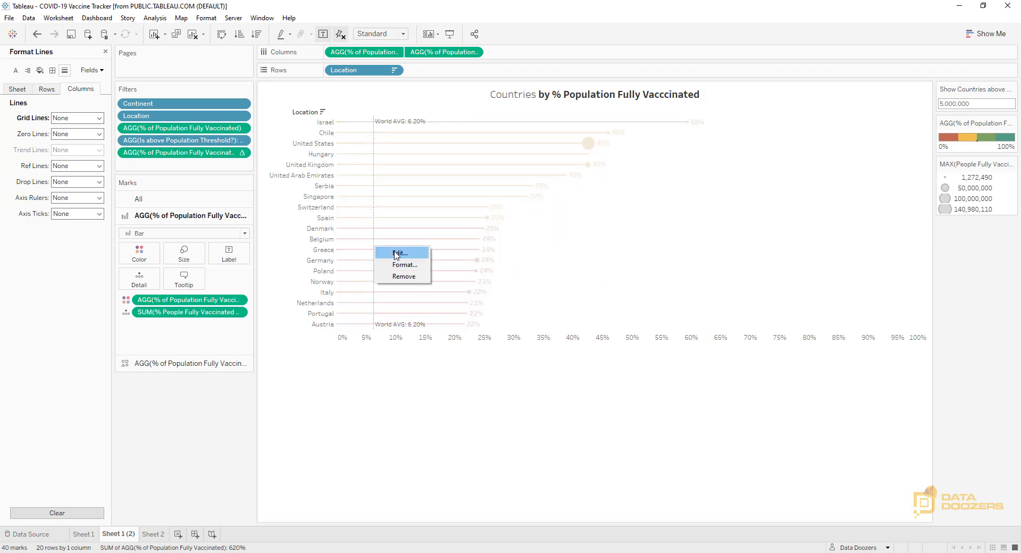
left_click(397, 264)
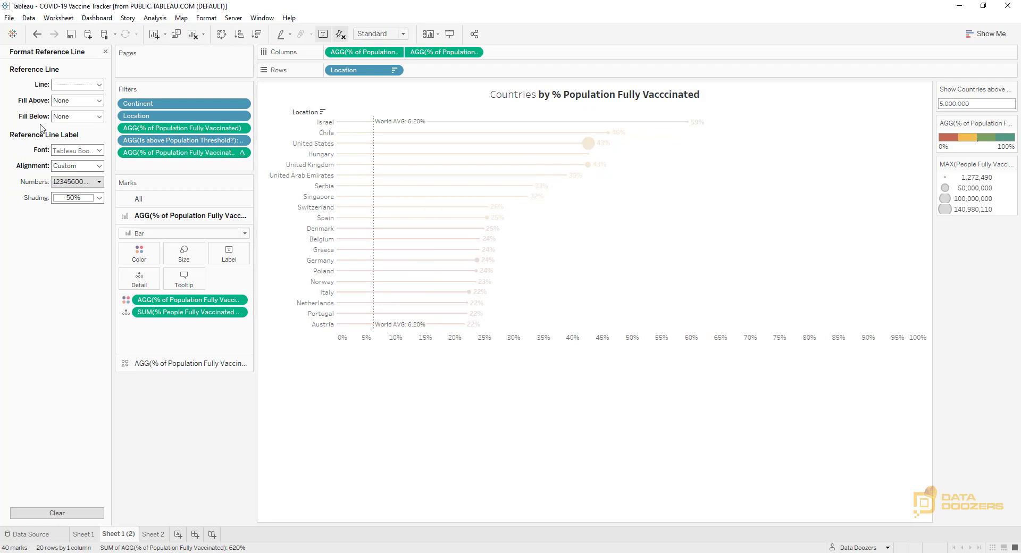
left_click(102, 166)
left_click(129, 208)
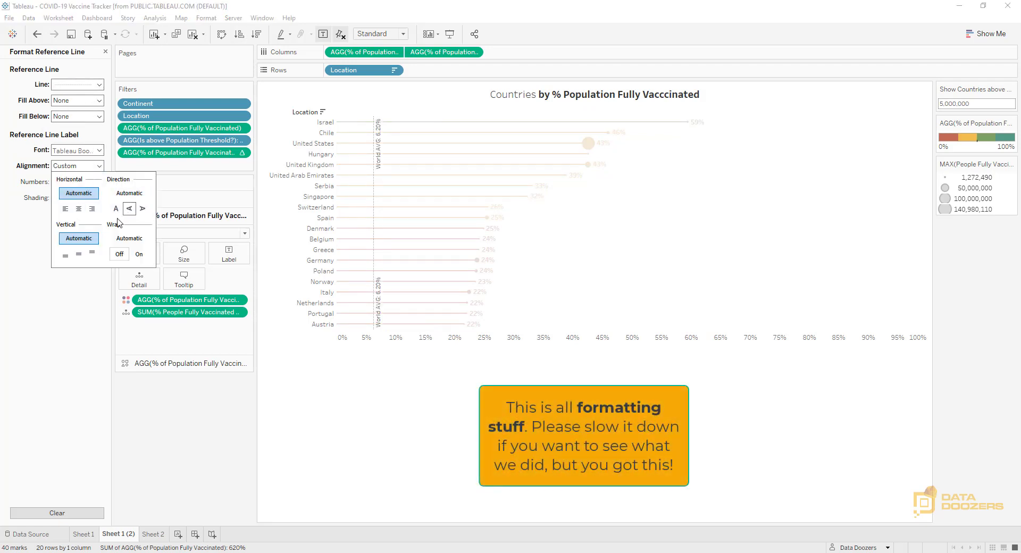
left_click(65, 256)
left_click(65, 209)
left_click(419, 504)
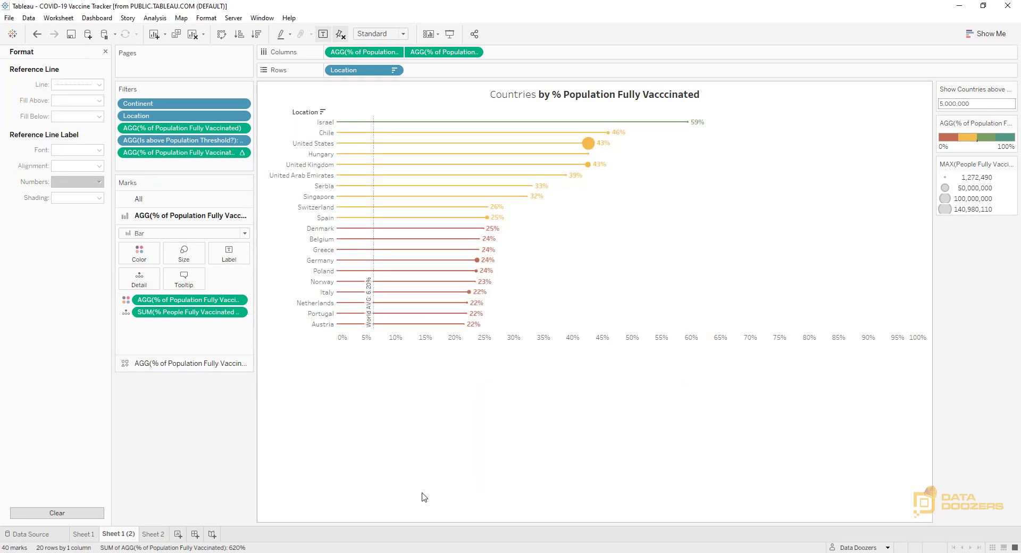
Hide the Location field label for rows above the country names
right_click(306, 113)
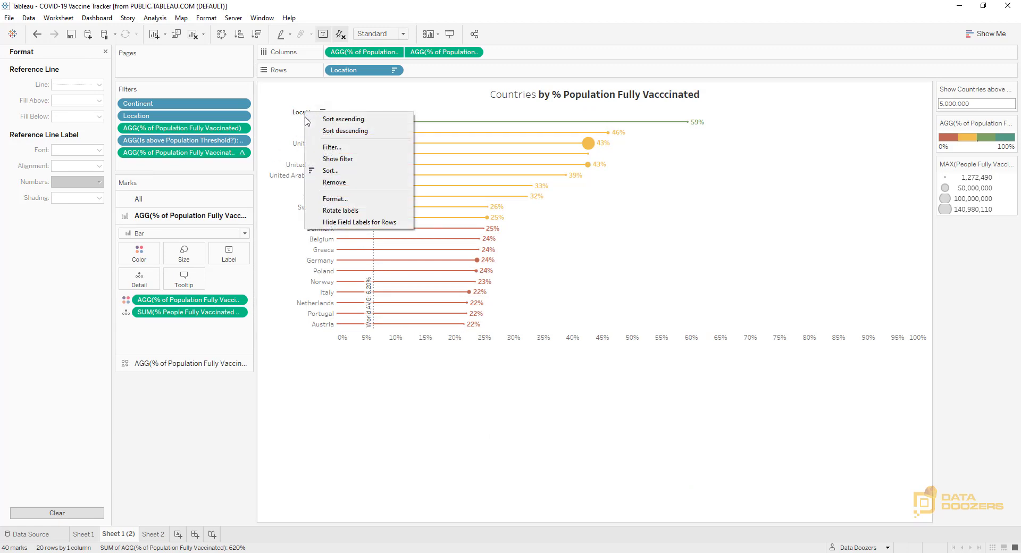
left_click(370, 224)
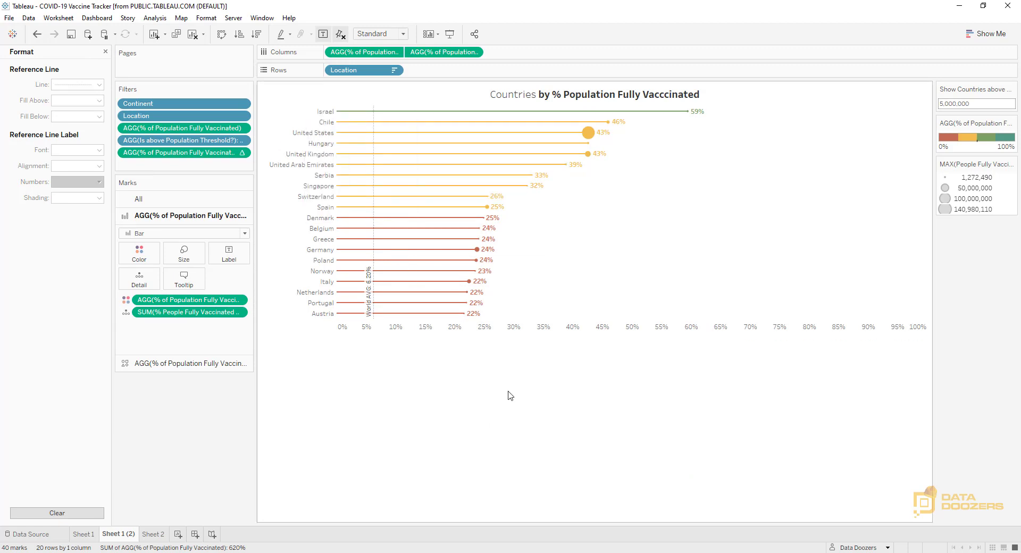
Replace the chart title text with "Top 20 Countries Overall"
double_click(576, 96)
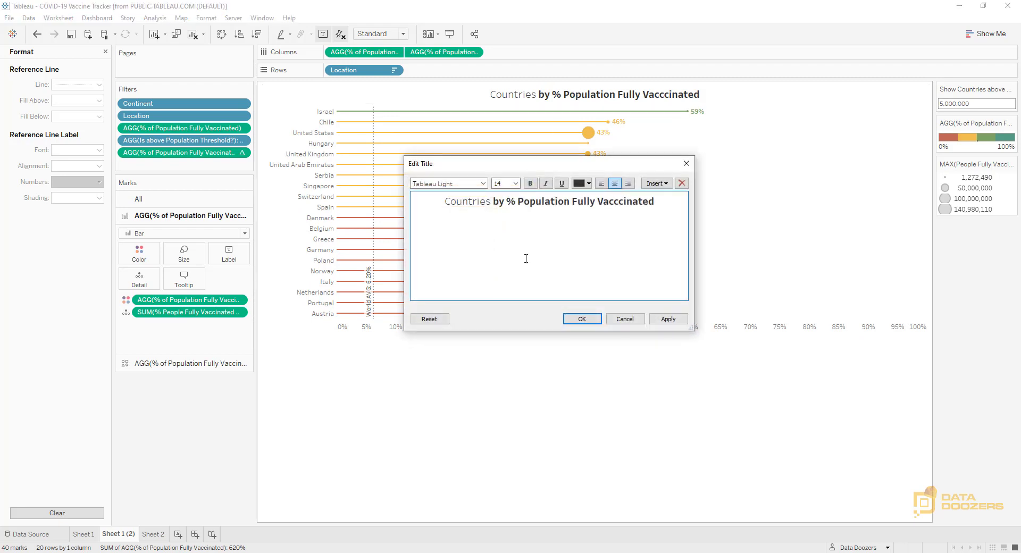
key("ctrl+a")
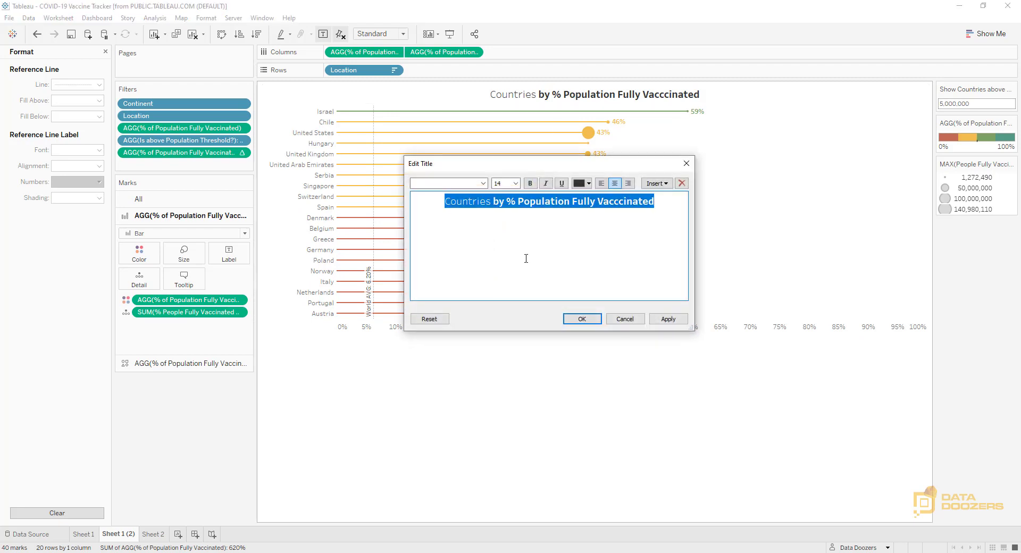
type("Top 20")
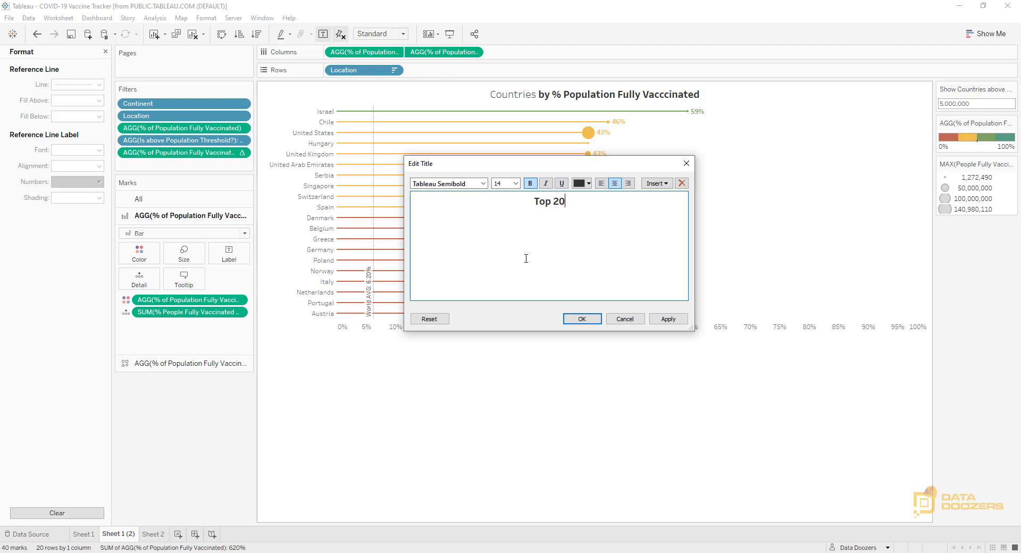
type(" Countries Overall")
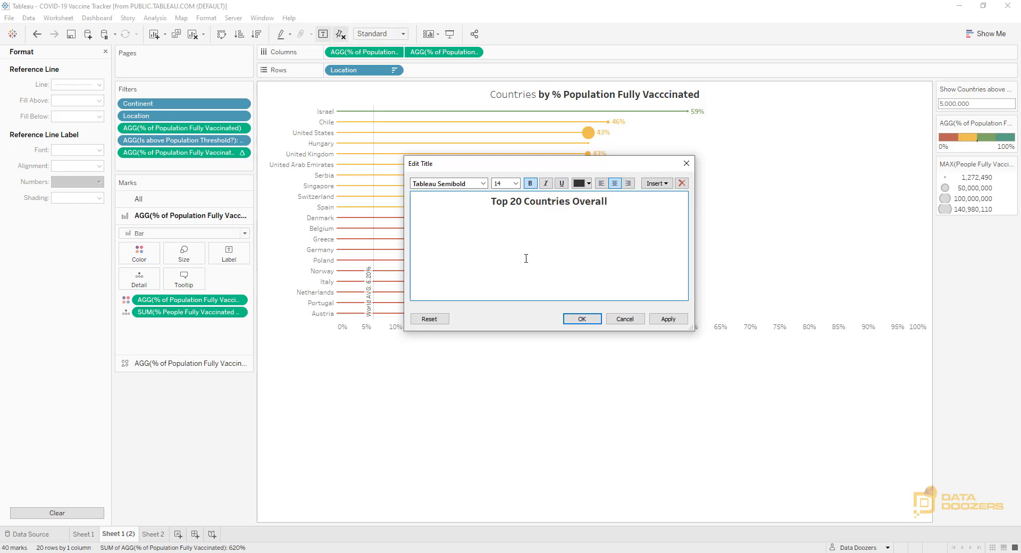
Add a second title line at size 10 reading "color by: % Population Fully Vaccinated |"
left_click(515, 184)
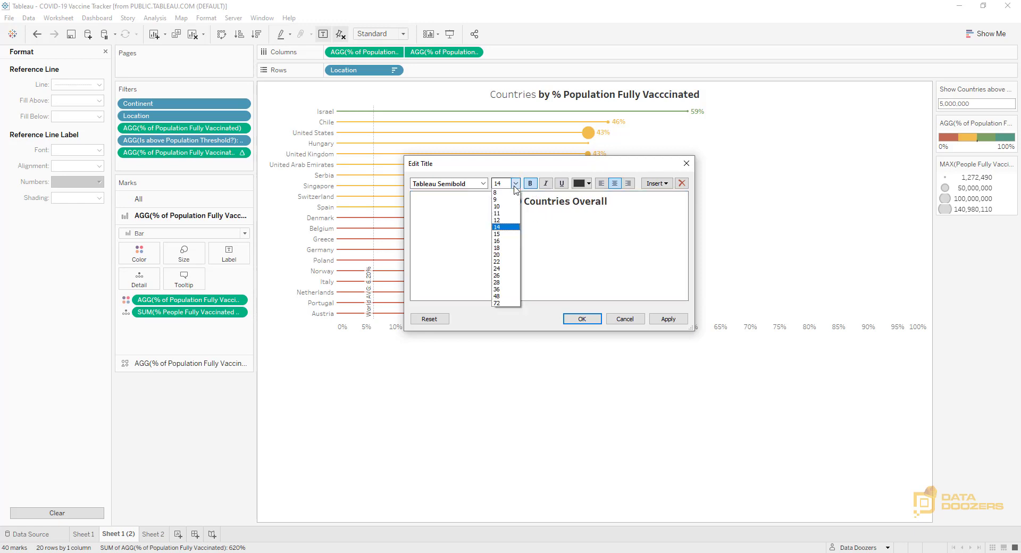
left_click(502, 193)
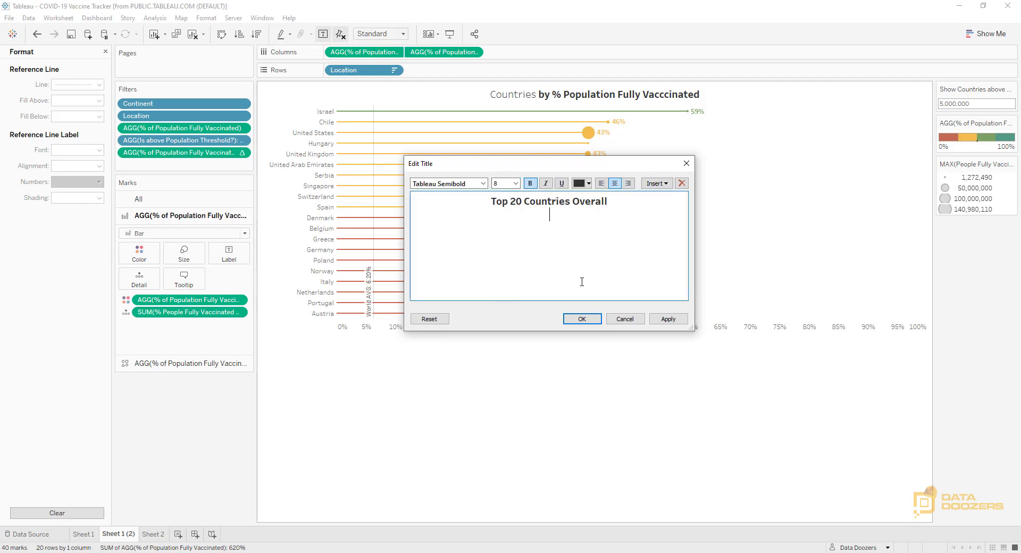
left_click(515, 183)
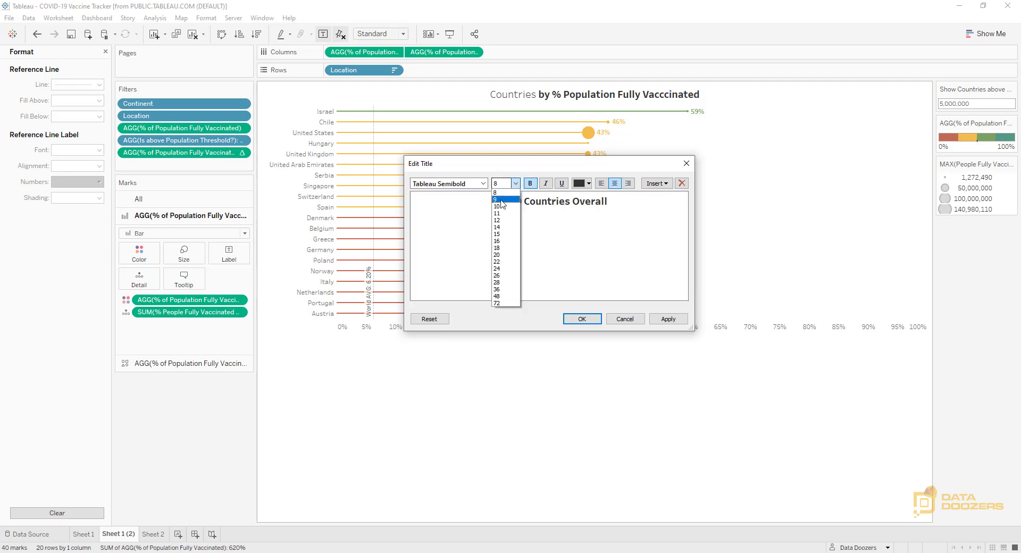
left_click(508, 214)
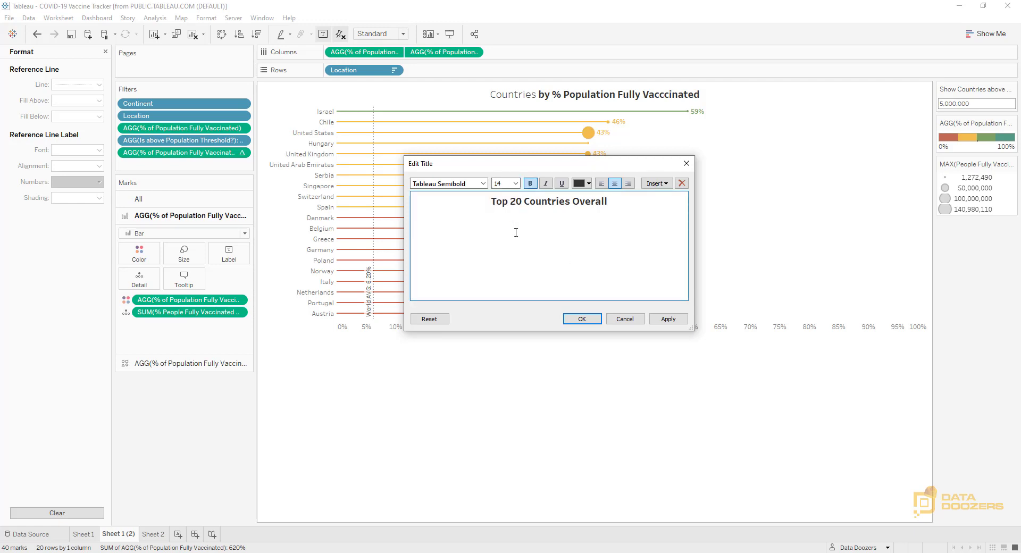
type("color by")
key("BackSpace")
type(": % Population Fully Vaccinated |")
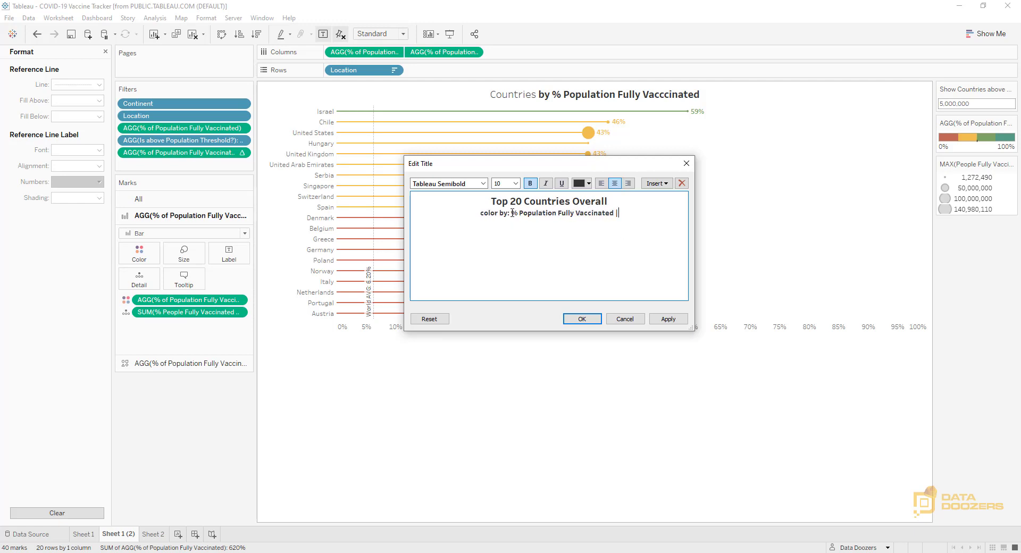
Restyle "% Population Fully Vaccinated" in the second title line with a non-bold Tableau font
left_click_drag(511, 213, 614, 213)
left_click(483, 184)
scroll(461, 206, "up", 1)
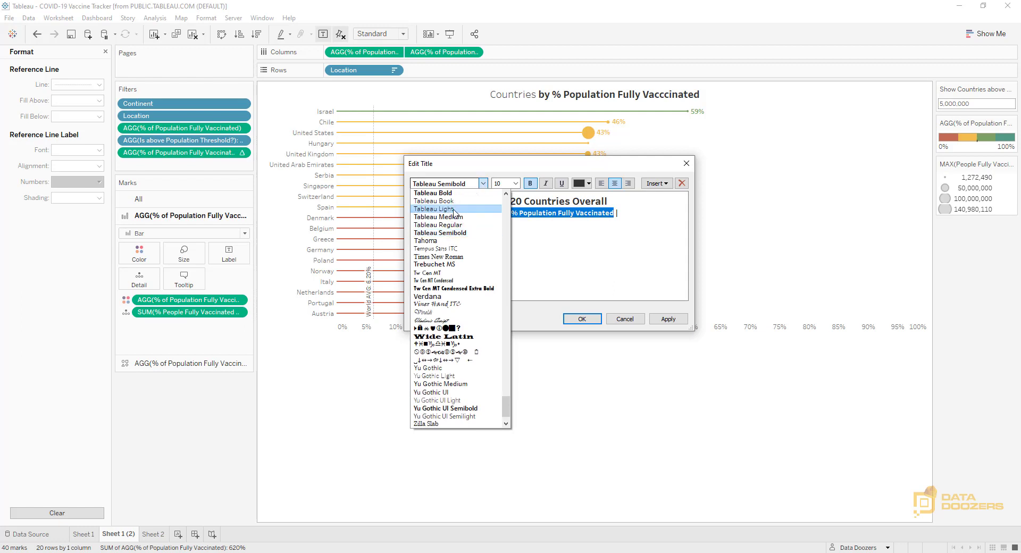
left_click(459, 202)
left_click(530, 184)
Copy "color by: % Population Fully Vaccinated" to after the separator in the second title line and apply the title
left_click_drag(480, 213, 615, 214)
key("ctrl+c")
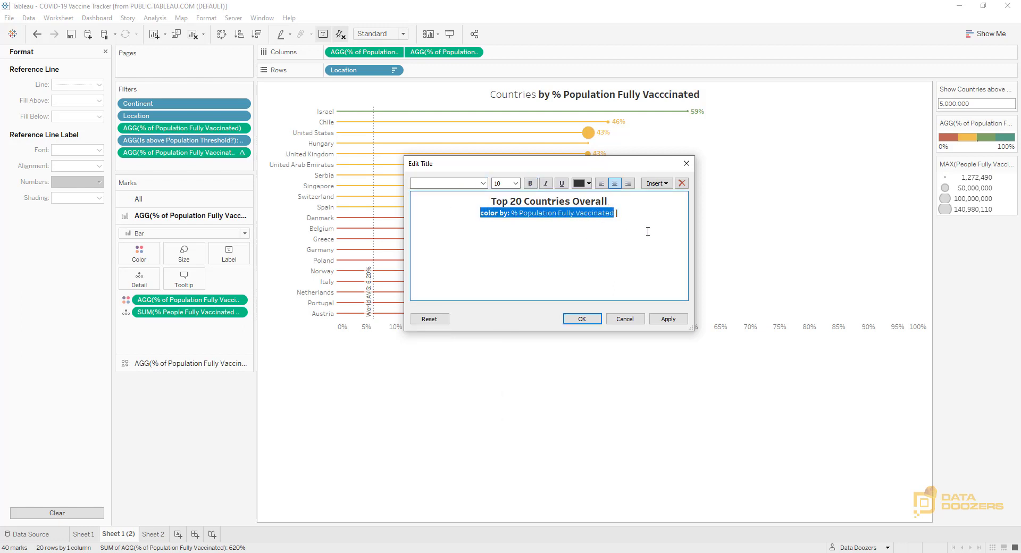
left_click(633, 215)
key("ctrl+v")
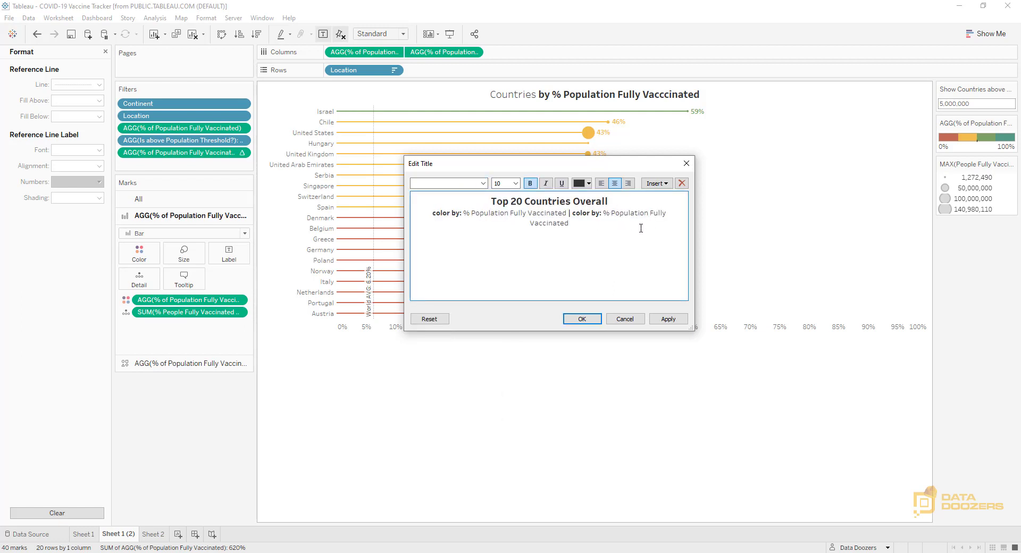
left_click(672, 319)
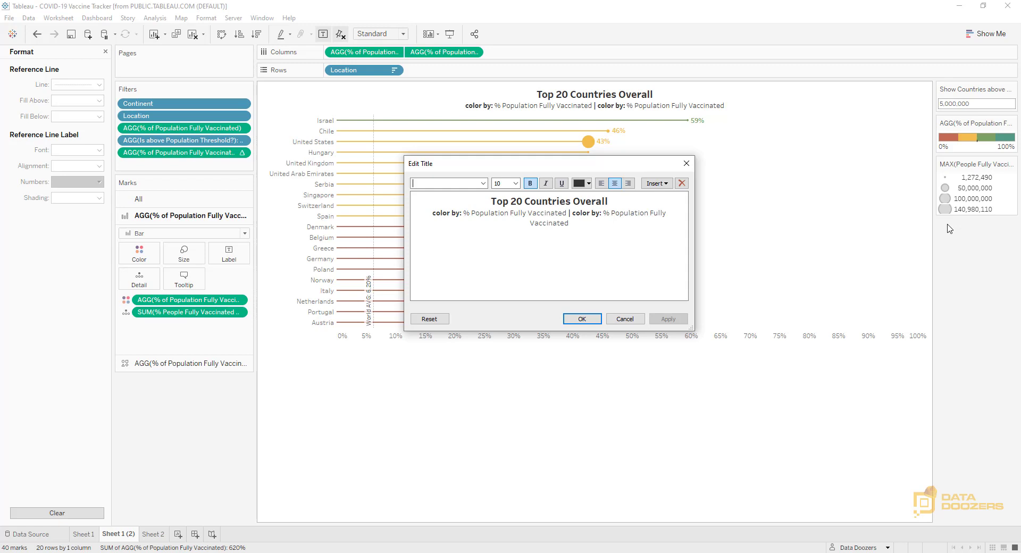
left_click(686, 164)
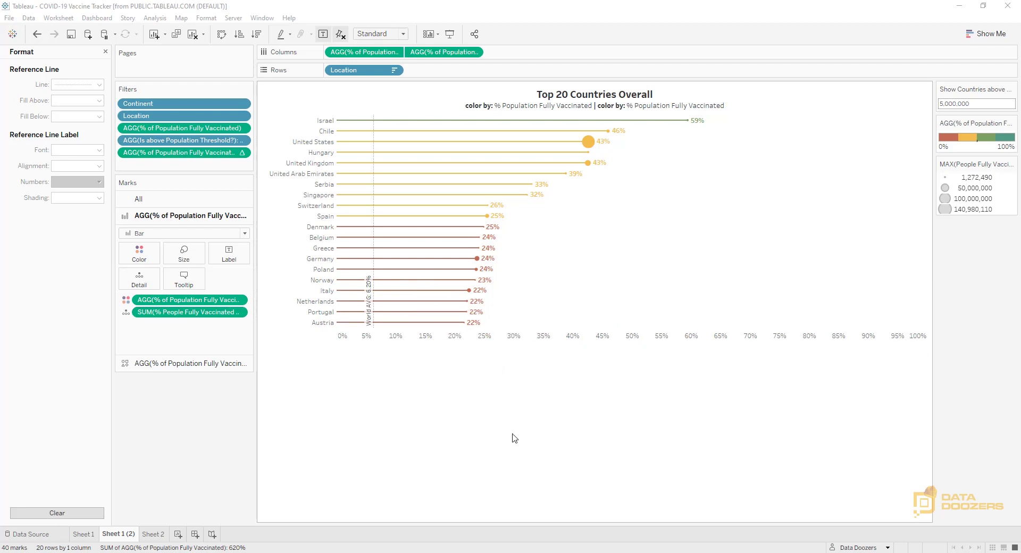
Rename the sheet as Top 20 Overall and duplicate it
double_click(119, 534)
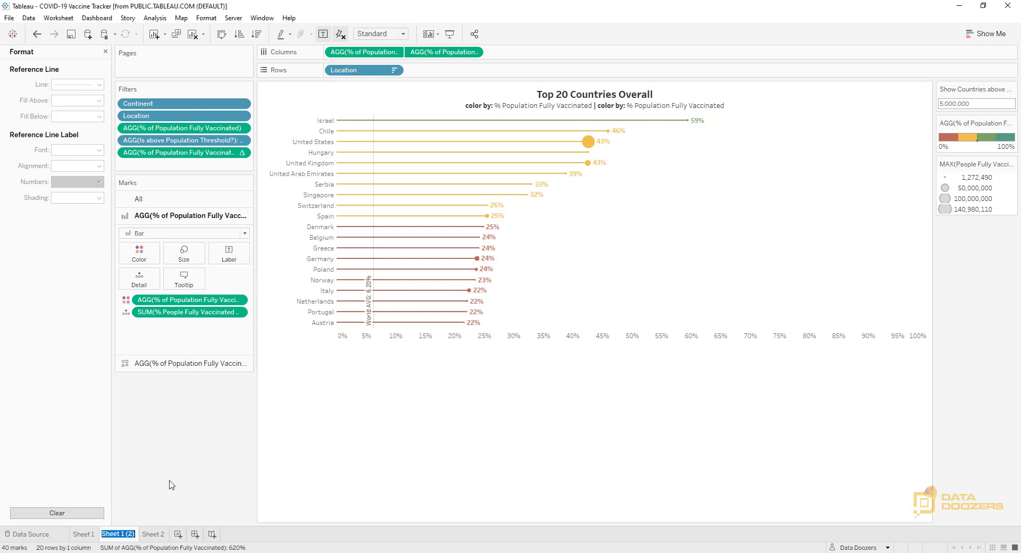
type("Top 20 Overall")
key("Return")
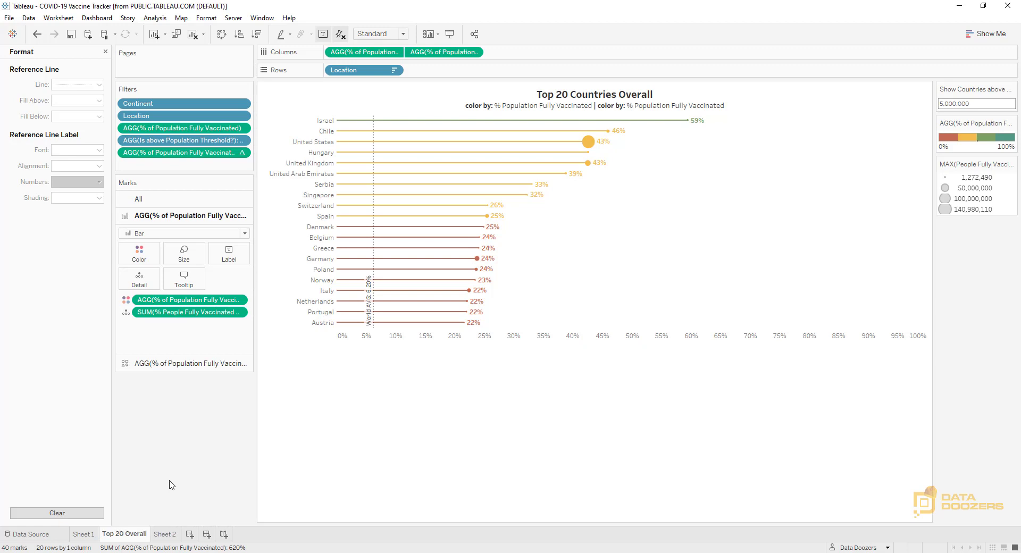
right_click(130, 536)
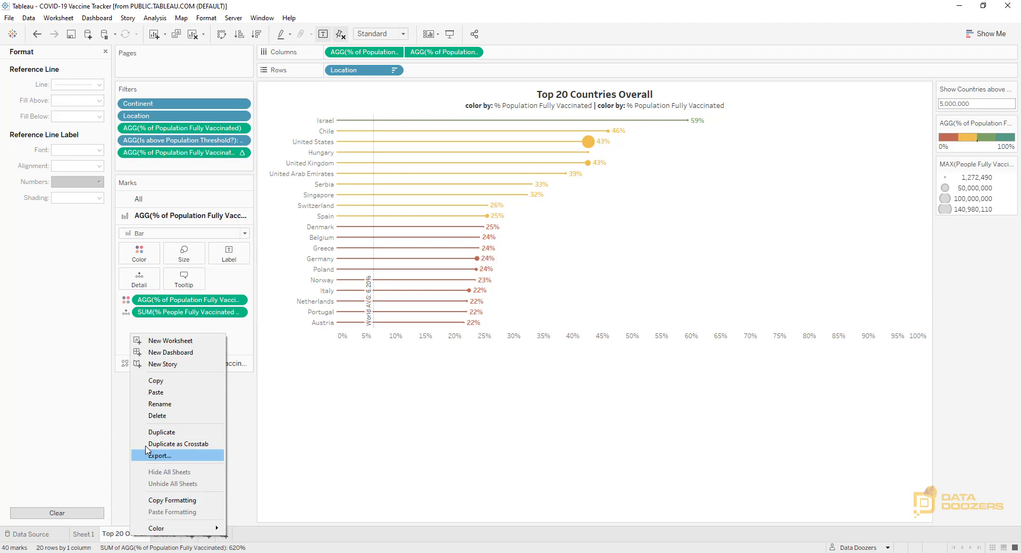
left_click(174, 433)
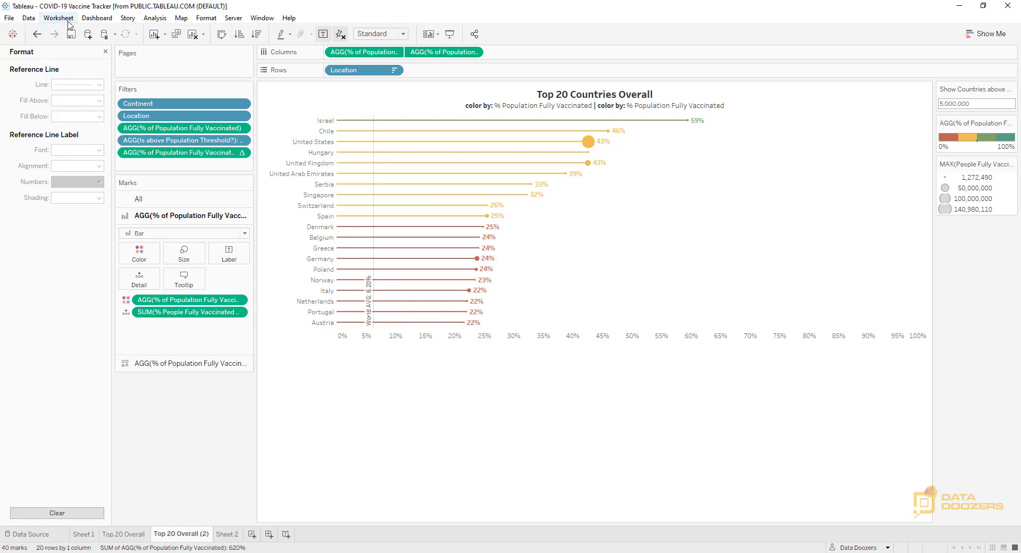
Close the formatting options and create a calculated field named "Is under the world avg?"
left_click(105, 51)
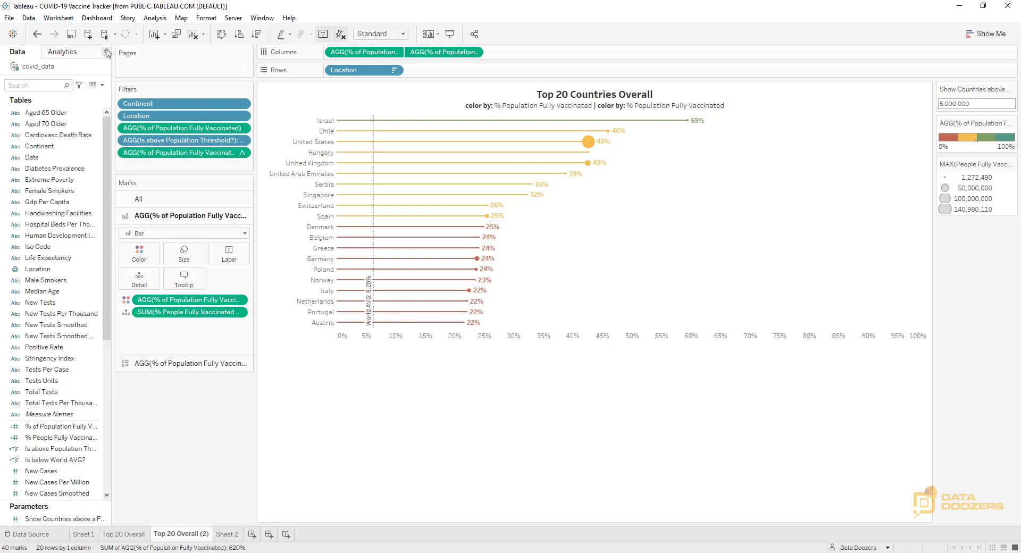
left_click(103, 85)
left_click(43, 97)
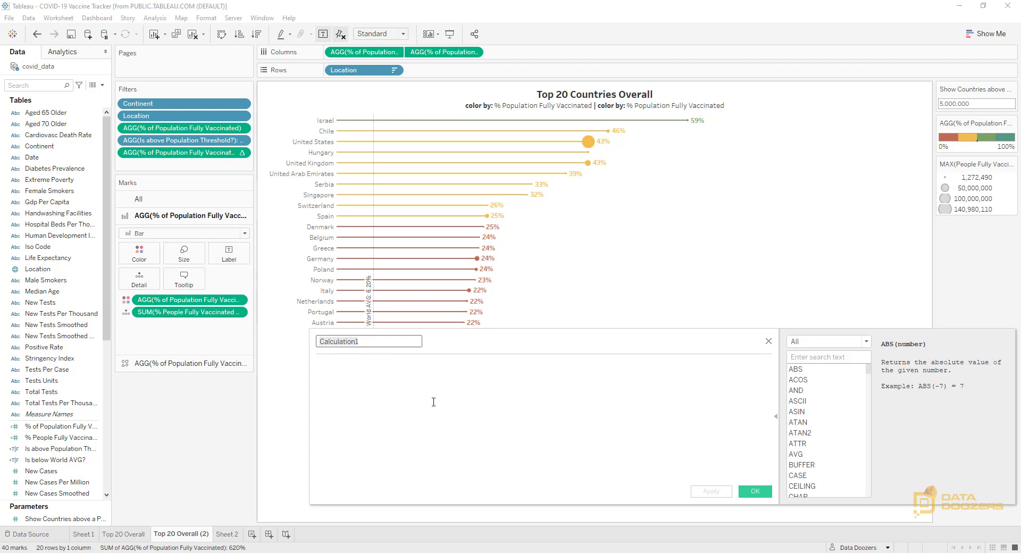
type("I")
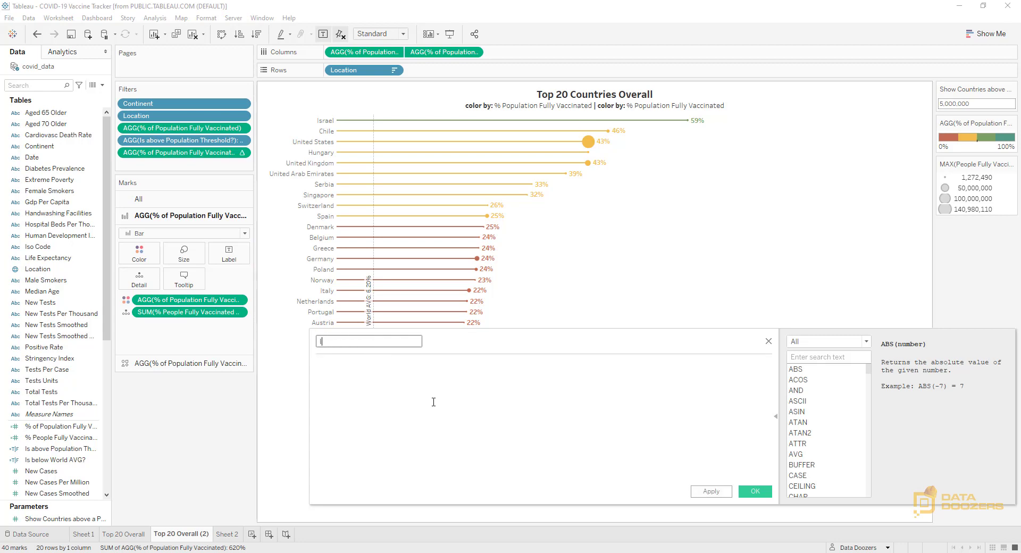
type("s under the world avg?")
key("Tab")
left_click(324, 369)
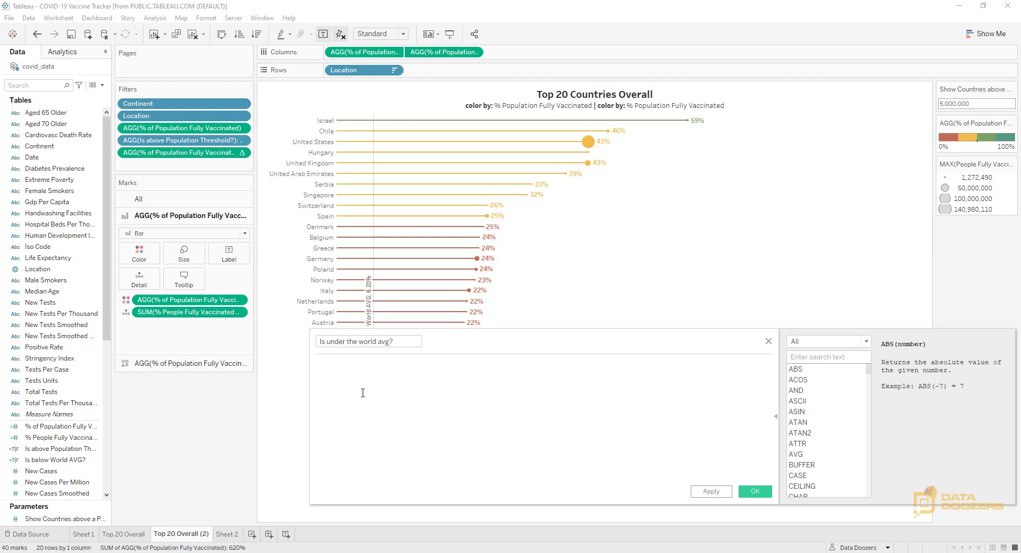
Enter the formula IF [% of Population Fully Vaccinated] < SUM([% People Fully Vaccinated Worlwide]) THEN TRUE ELSE FALSE END
type("IF")
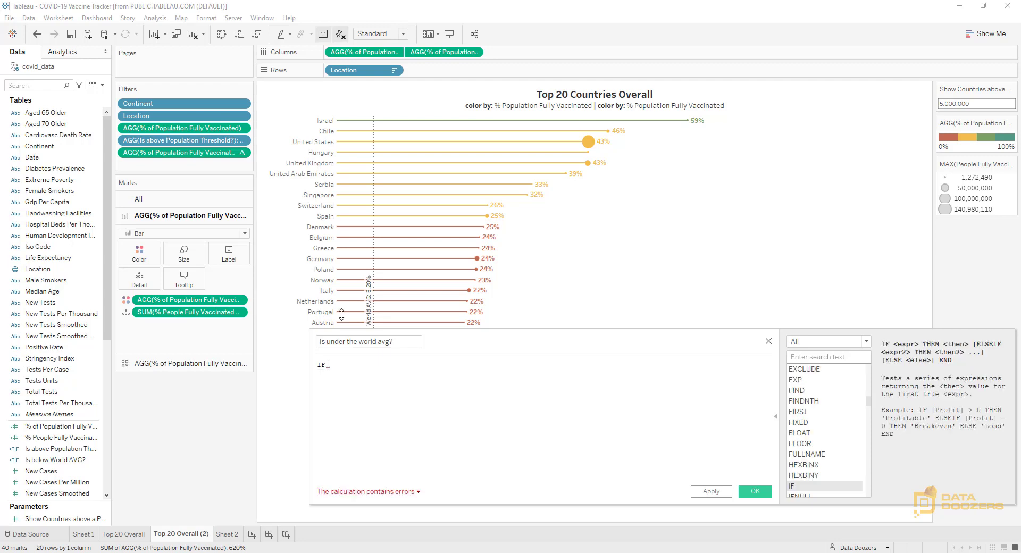
left_click_drag(364, 52, 350, 373)
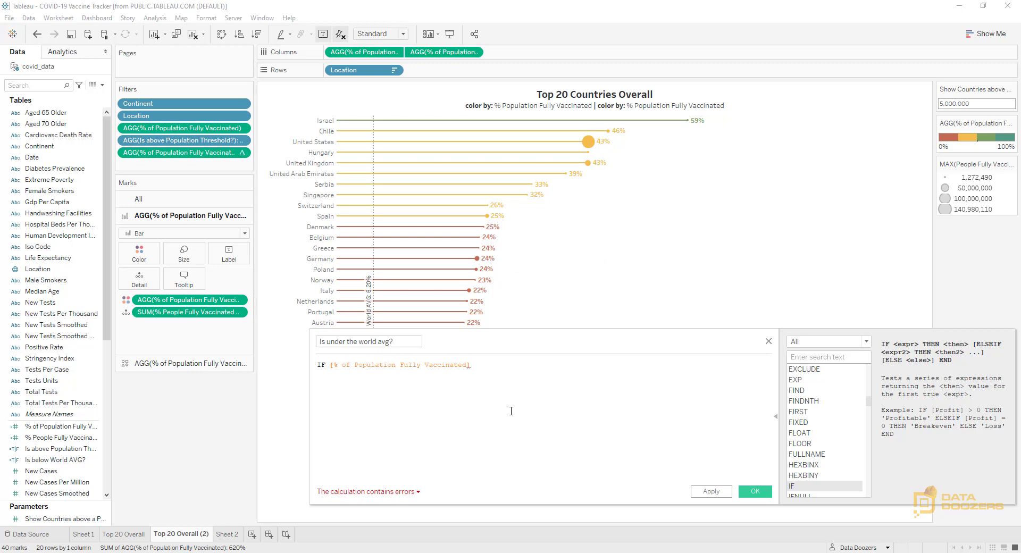
type("<")
left_click_drag(191, 313, 505, 389)
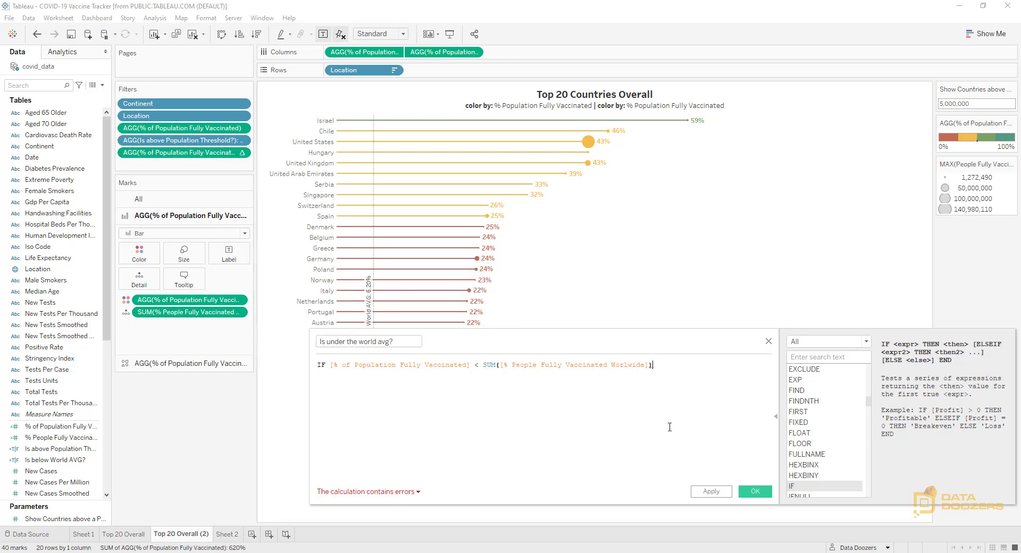
type("THEN")
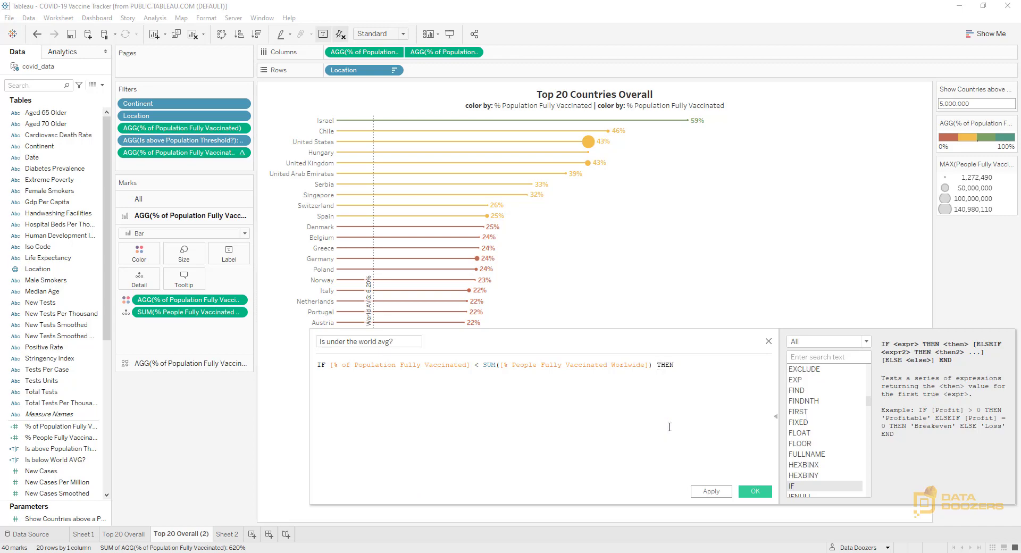
type(" TRUE ELSEW FALSE")
key("Left")
key("Left")
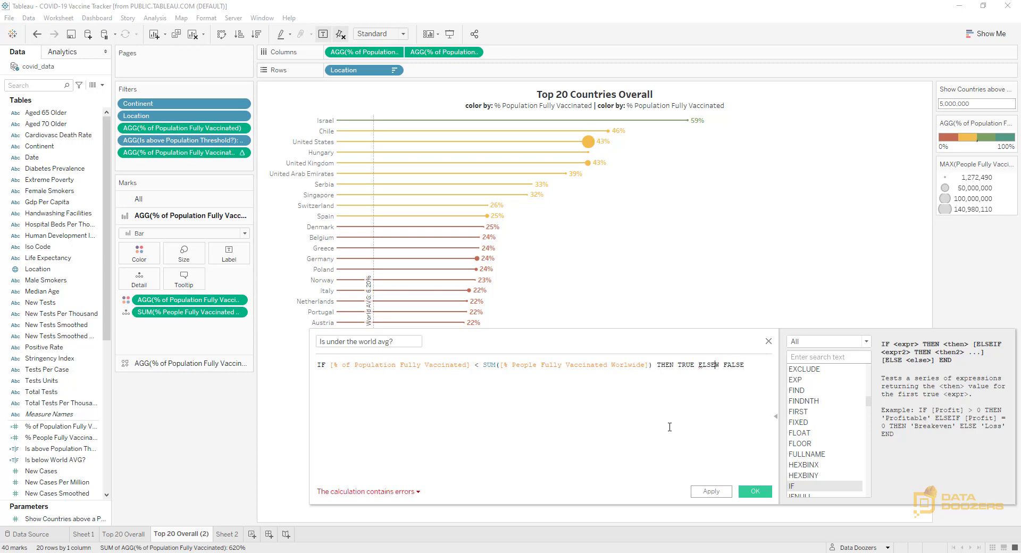
key("BackSpace")
type("END")
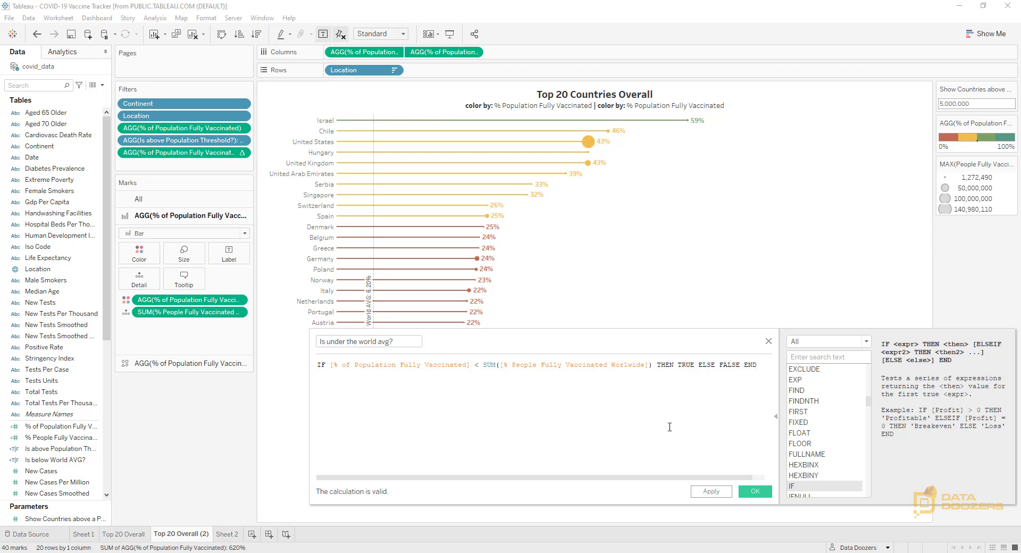
Break the formula into separate lines at THEN, ELSE and END, and save the calculated field
left_click(657, 365)
key("Return")
left_click(360, 374)
key("Return")
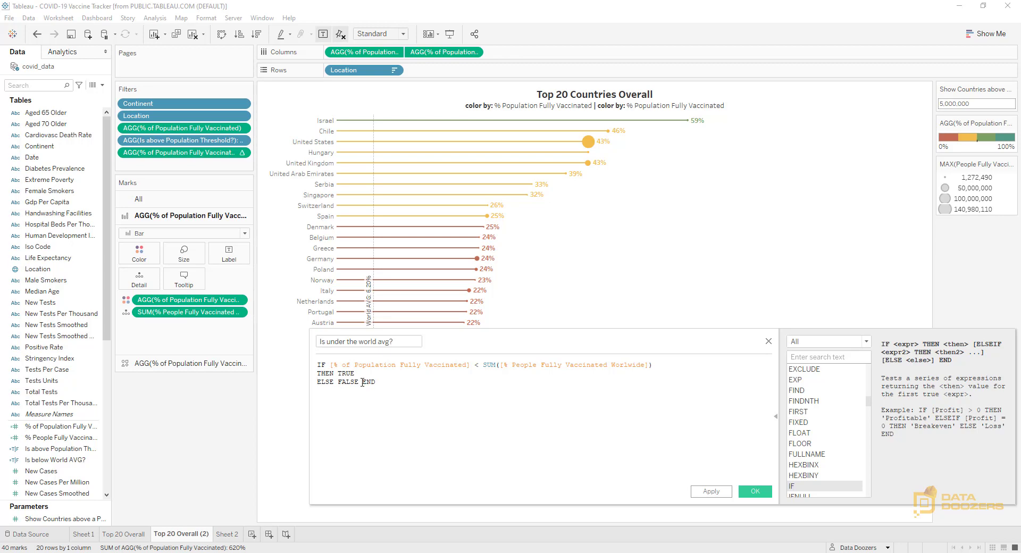
left_click(362, 382)
key("Return")
left_click(755, 492)
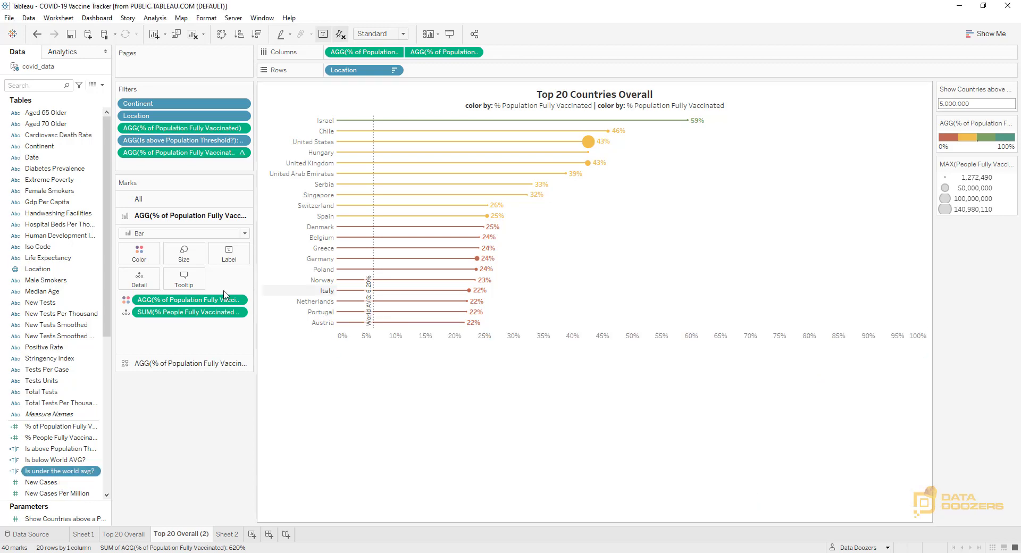
Filter the duplicated sheet to True for "Is under the world avg?" and remove its World AVG reference line
left_click_drag(67, 475, 159, 163)
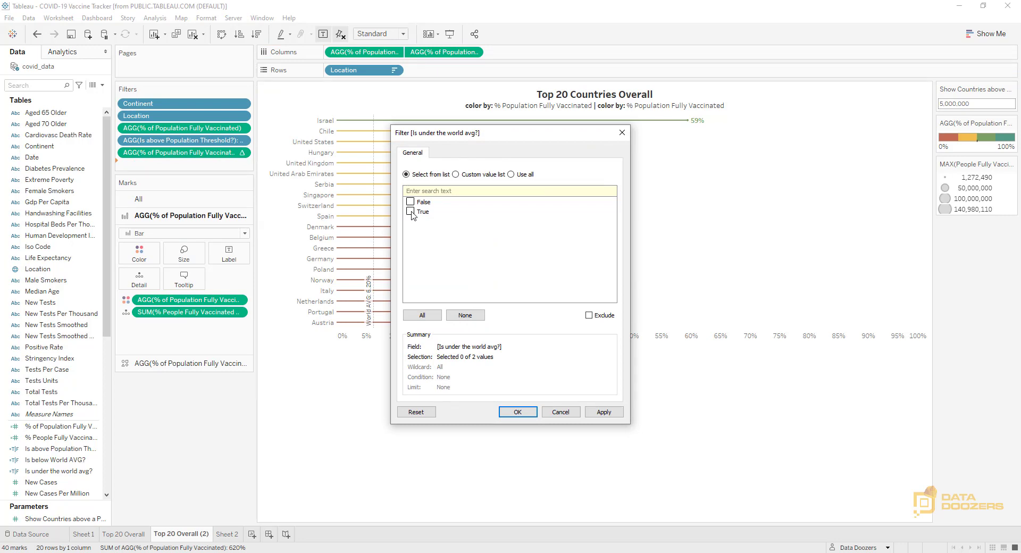
left_click(518, 412)
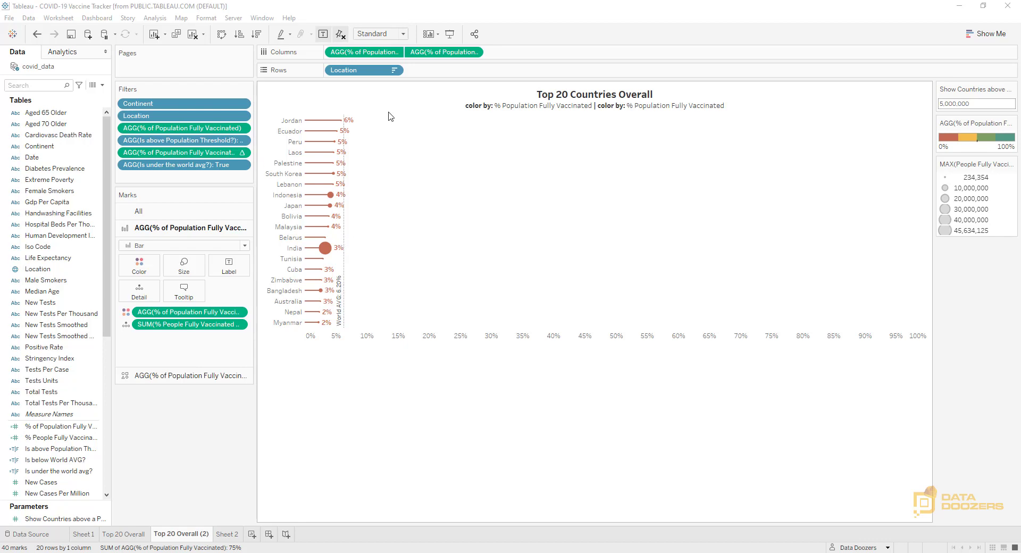
mouse_move(335, 132)
right_click(344, 270)
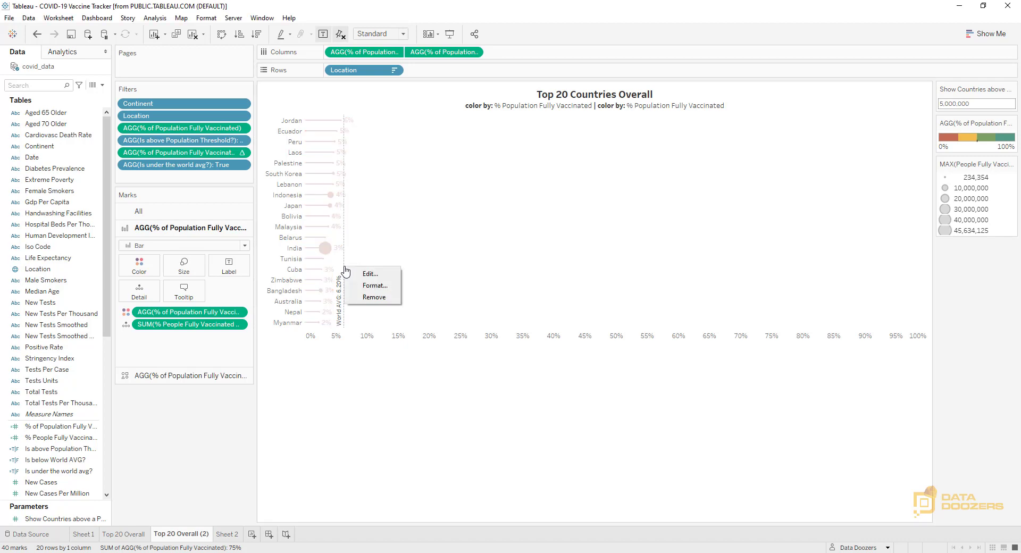
left_click(374, 296)
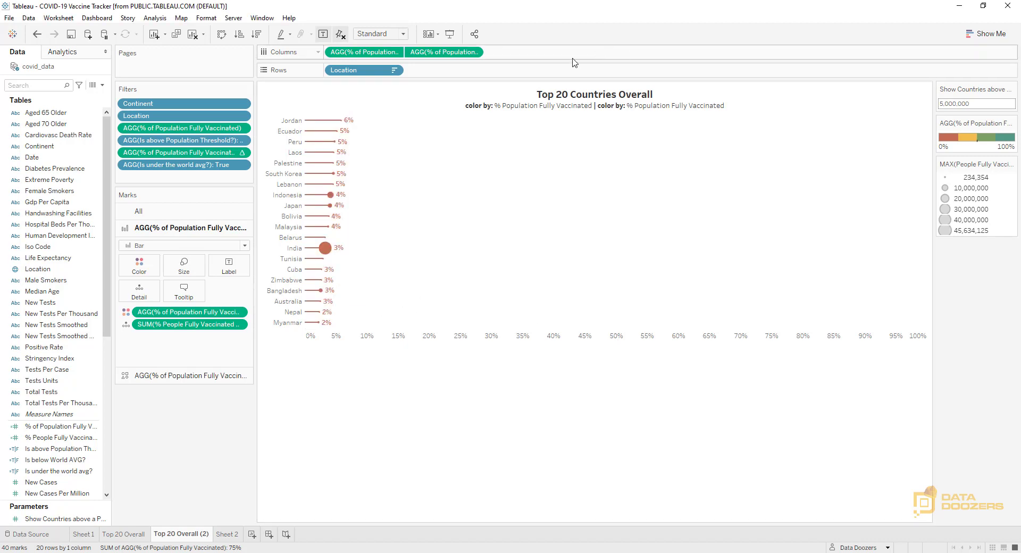
Set the "Top 20 Countries Overall" line of the duplicated sheet's title to the Tableau Book font without bold
double_click(617, 98)
left_click_drag(611, 202, 487, 201)
left_click(483, 184)
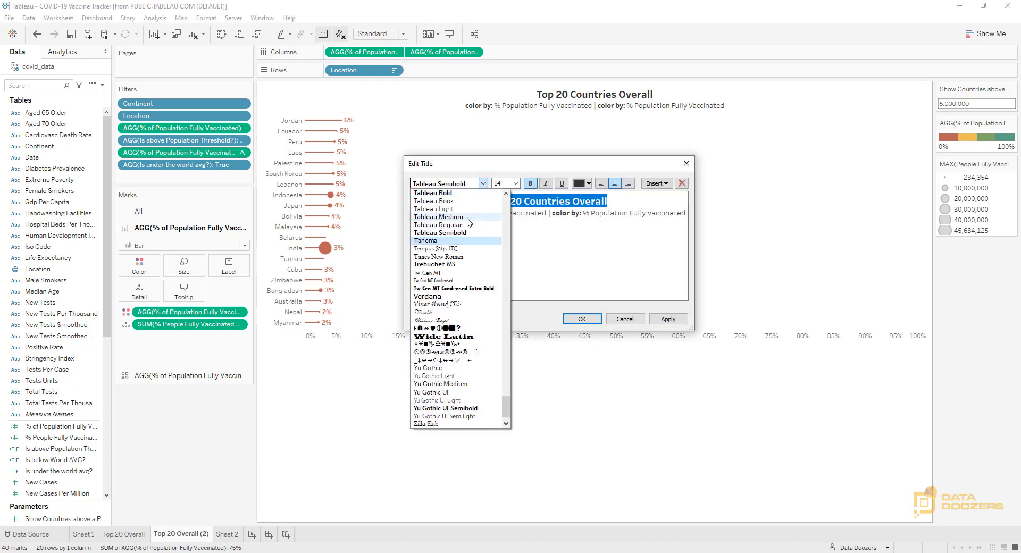
left_click(434, 201)
left_click(530, 183)
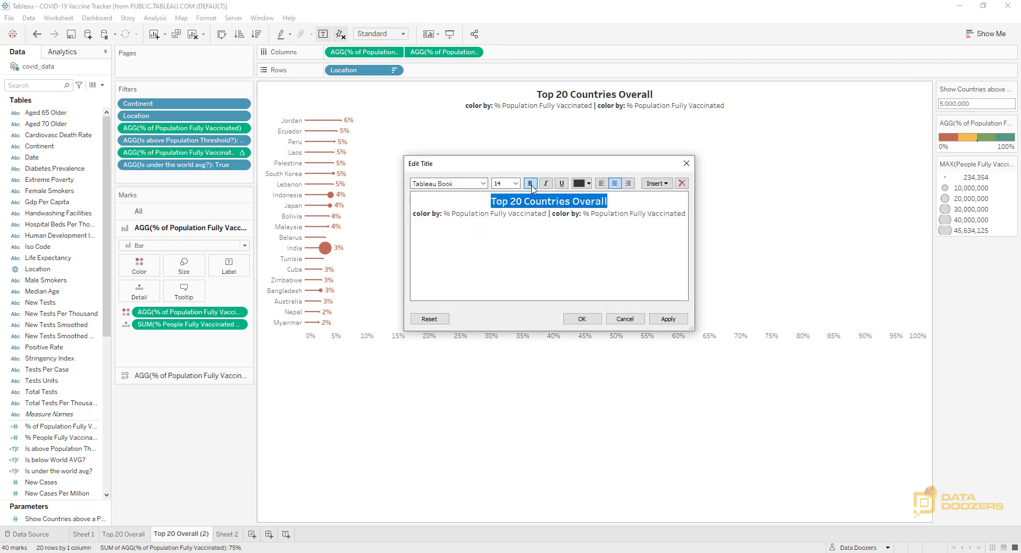
left_click(613, 200)
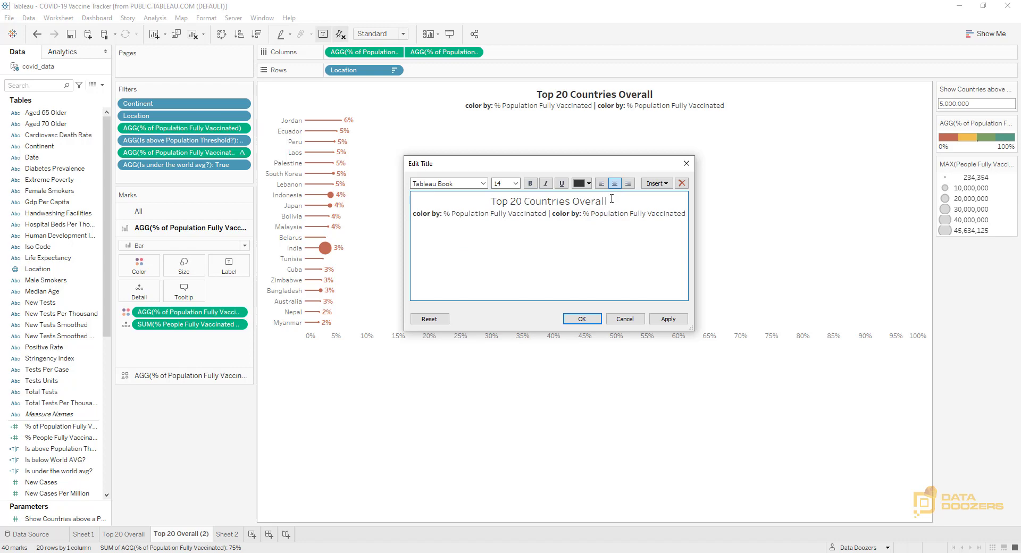
Replace "Overall" in the title with "Under the World Average ()"
left_click_drag(573, 202, 618, 203)
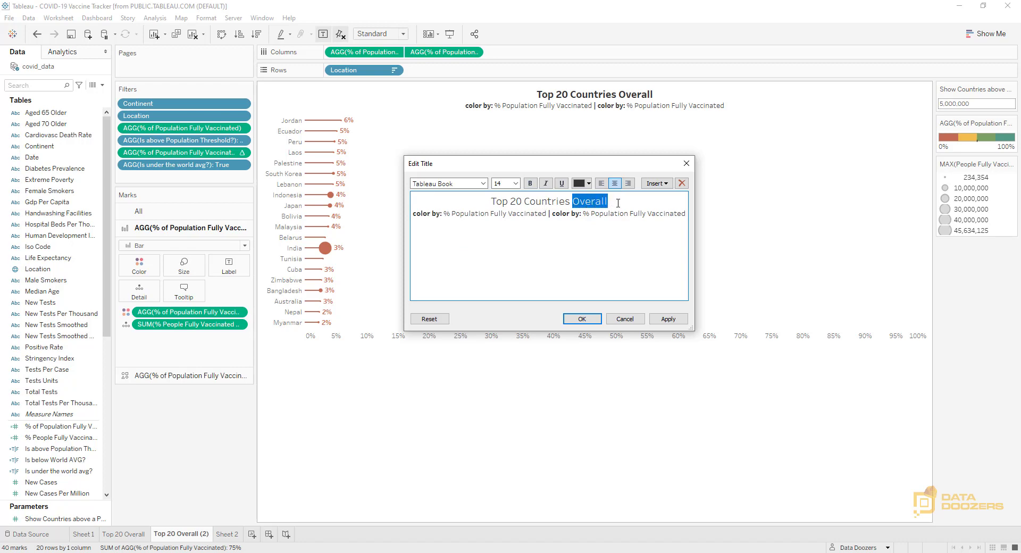
type("Under the")
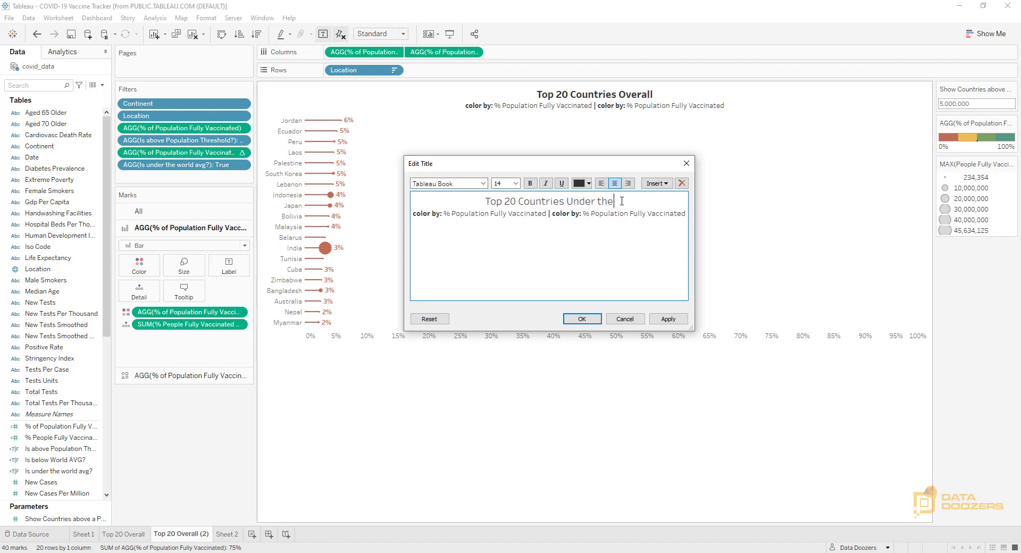
type(" World A")
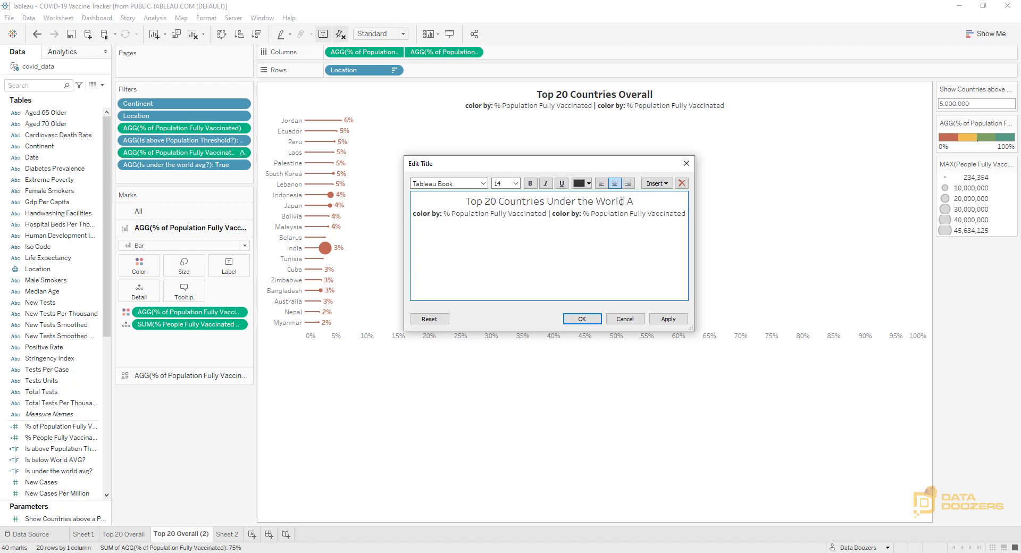
type("verage")
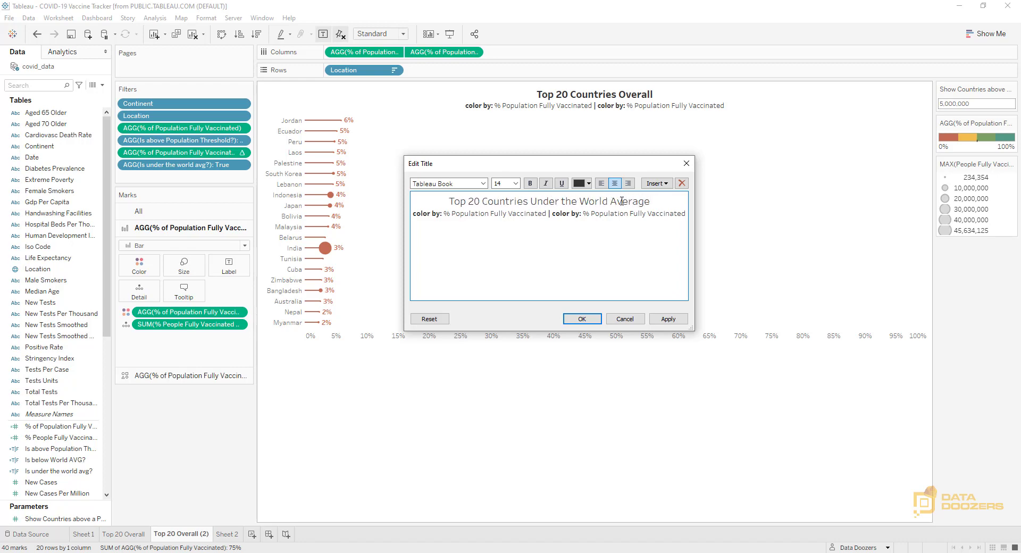
type(" ()")
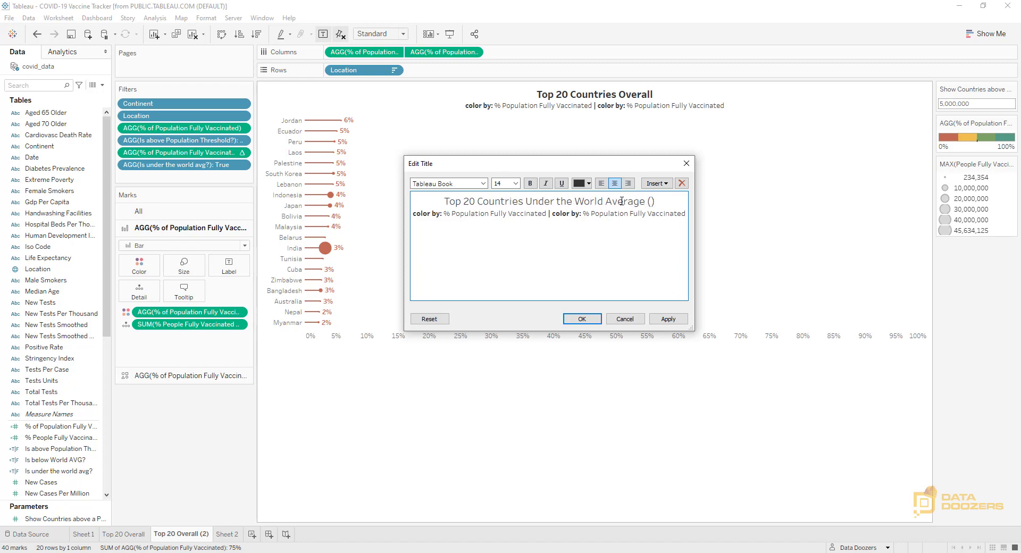
Insert the SUM(% People Fully Vaccinated Worlwide) field between the title's parentheses and apply the change
left_click(669, 184)
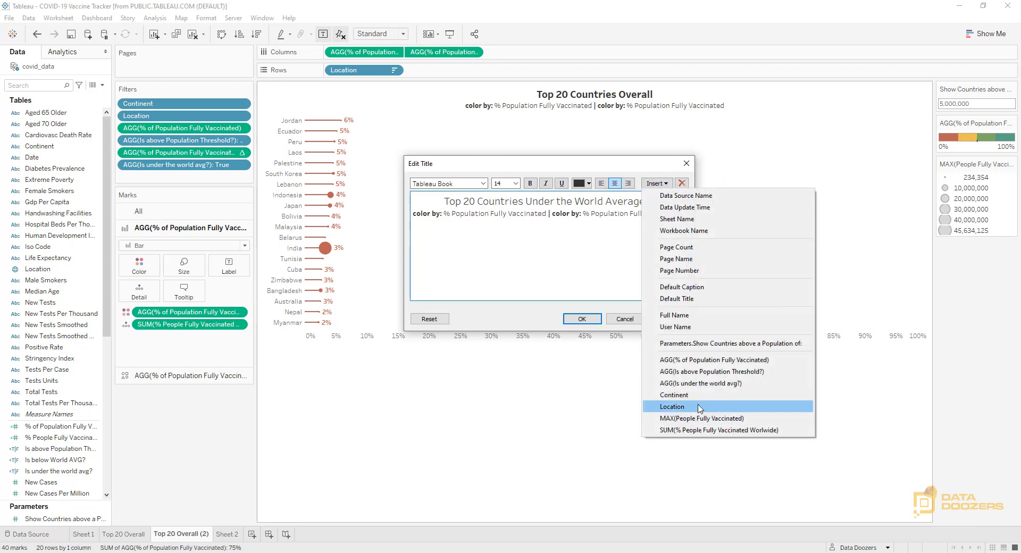
left_click(708, 429)
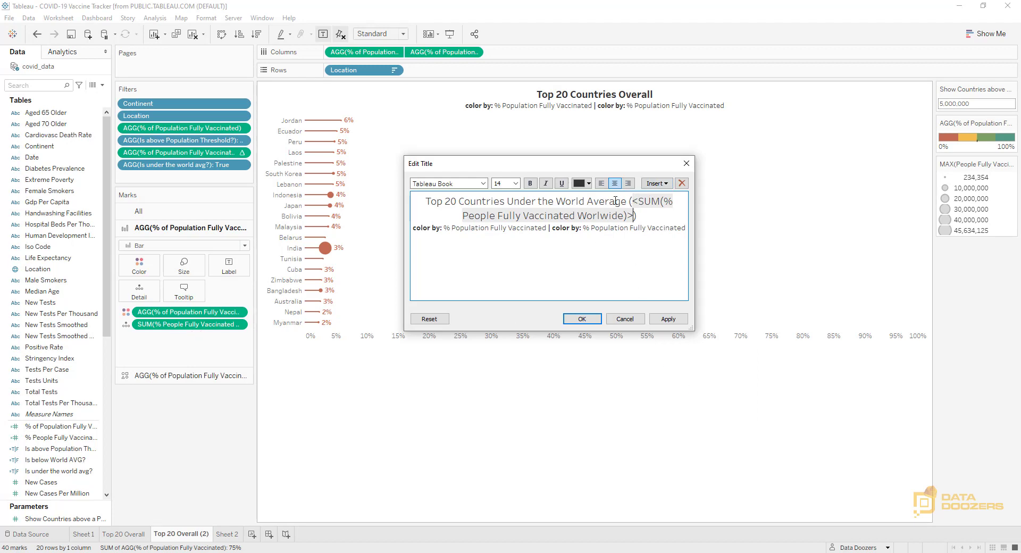
left_click(668, 320)
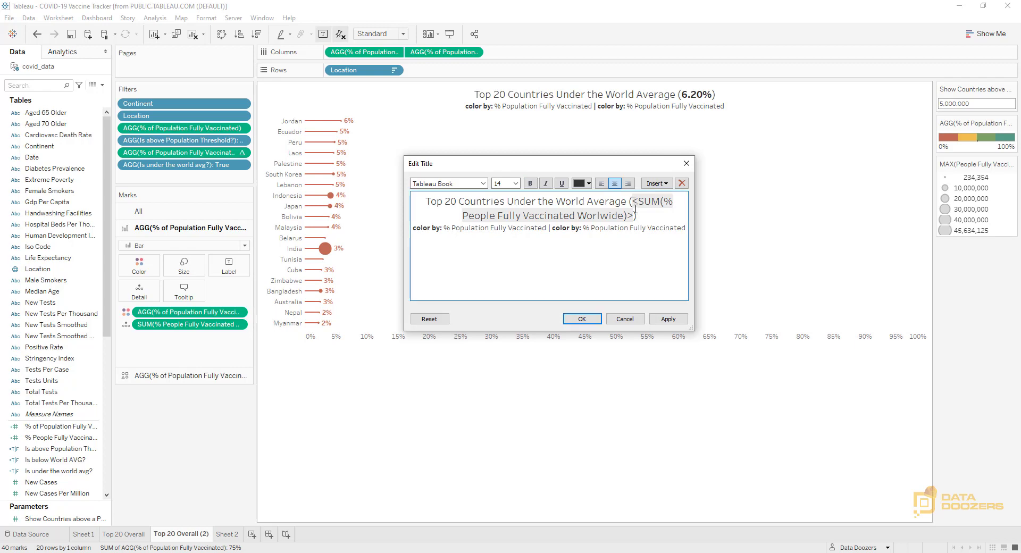
Format the inserted world average field in the title as Tableau Semibold and apply the change
left_click_drag(633, 202, 633, 216)
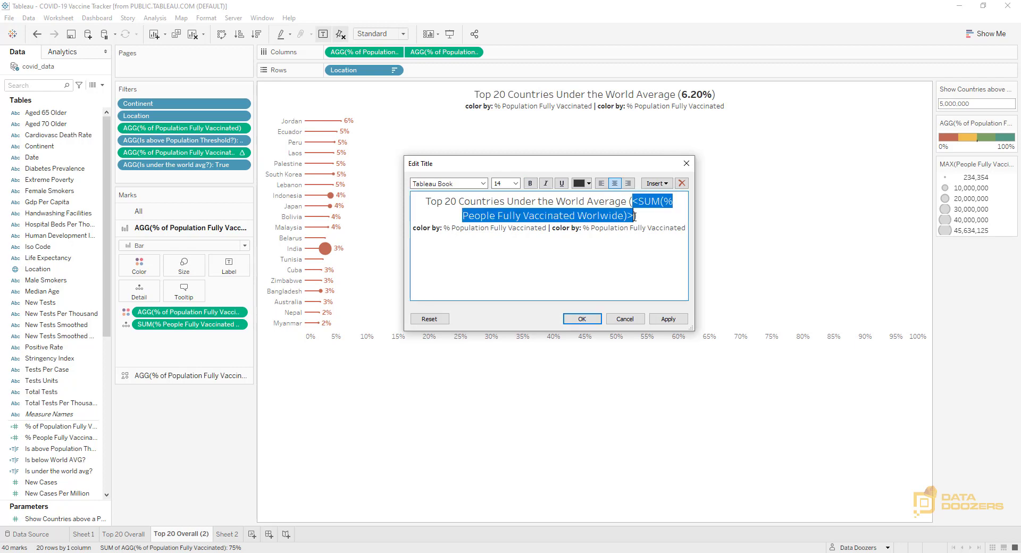
left_click(453, 183)
left_click(436, 230)
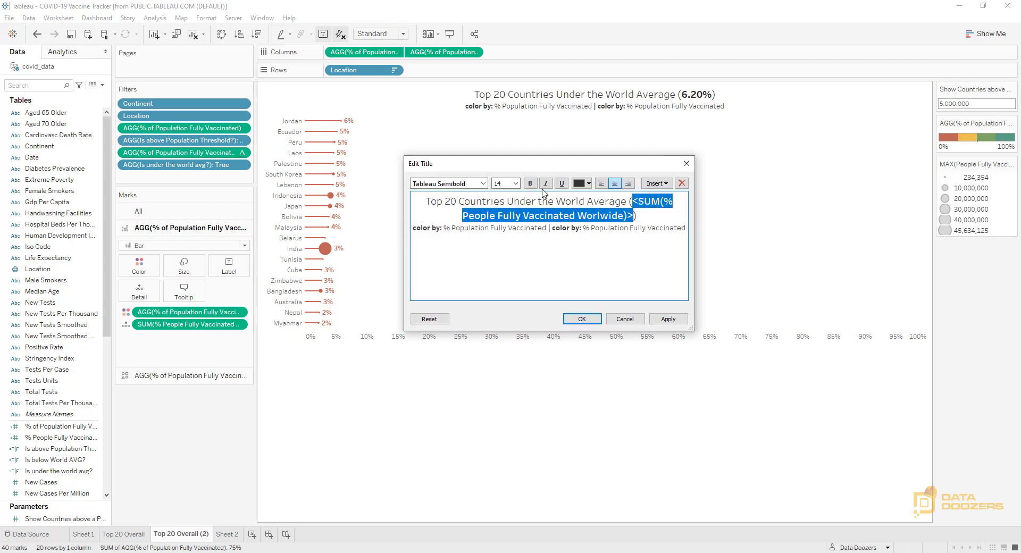
key("ctrl+b")
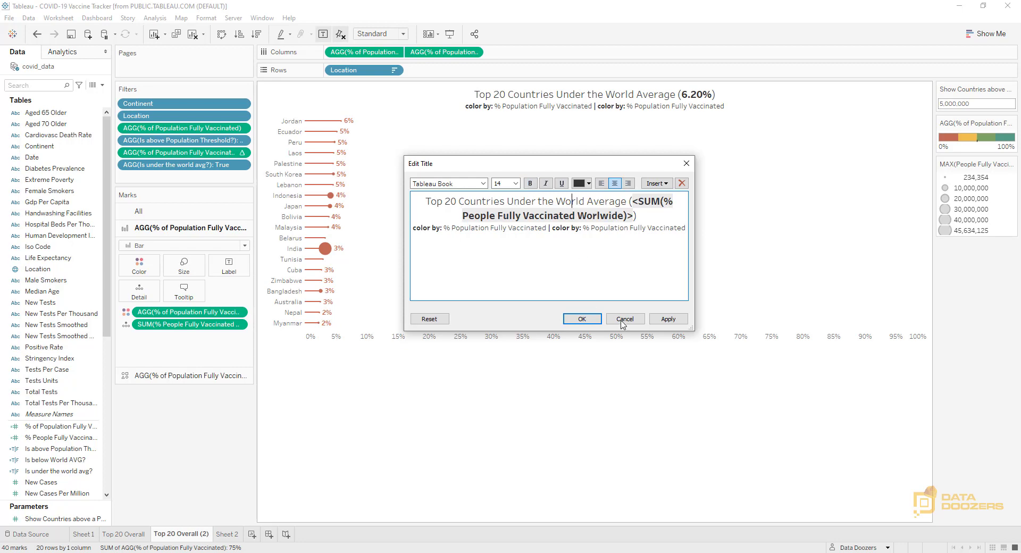
left_click(668, 320)
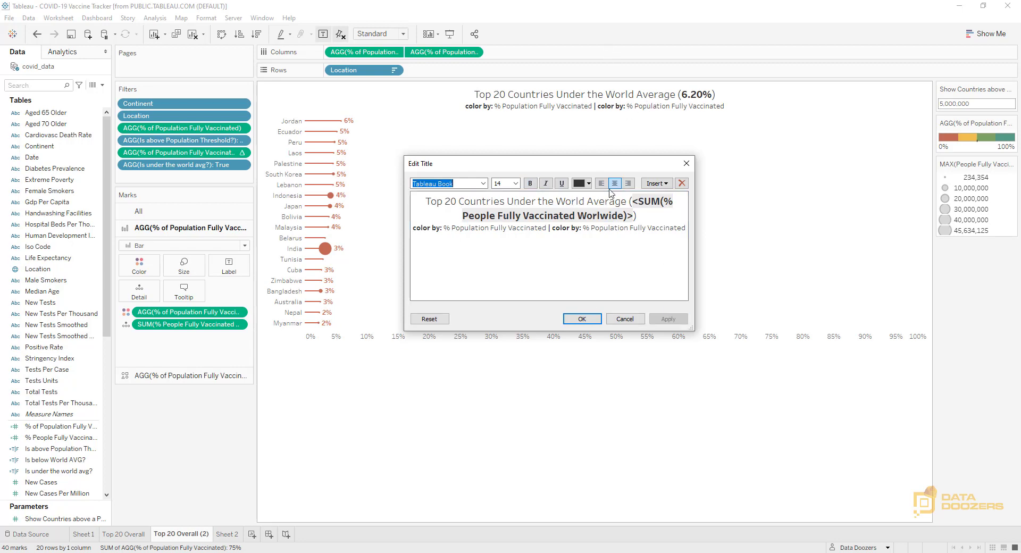
Shorten "Average" to "AVG" in the title, apply it and finish editing the title
left_click_drag(593, 202, 627, 207)
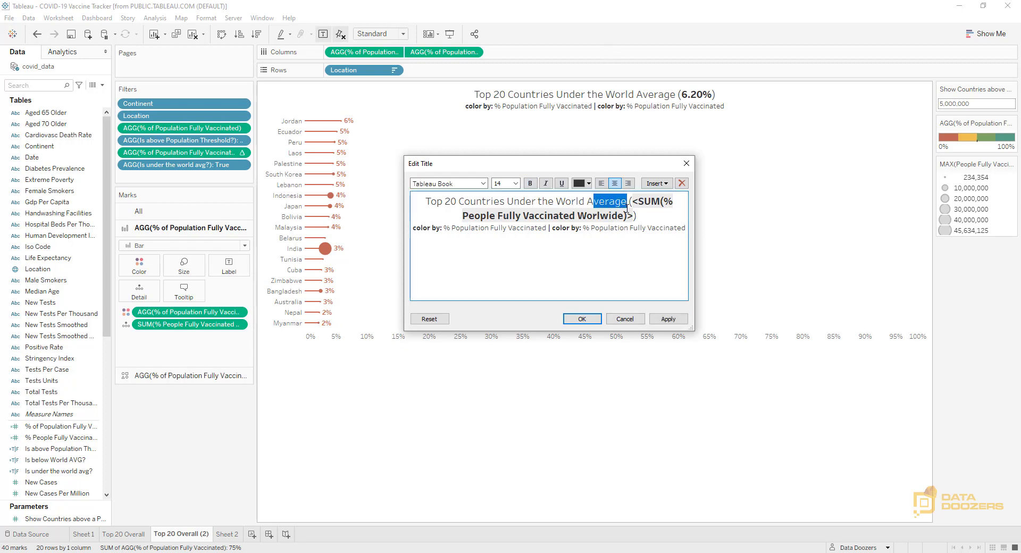
type("VG")
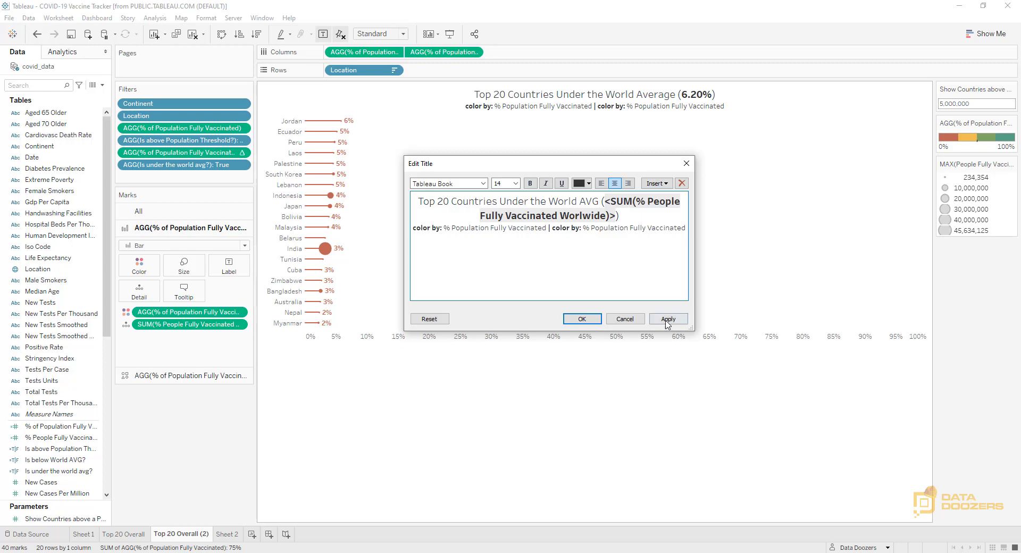
left_click(666, 320)
left_click(612, 242)
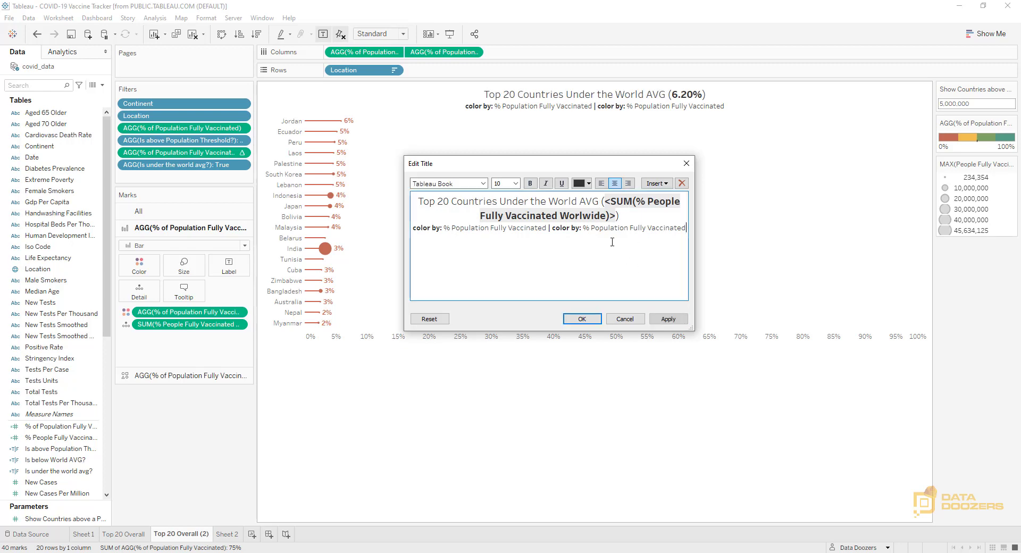
left_click(584, 319)
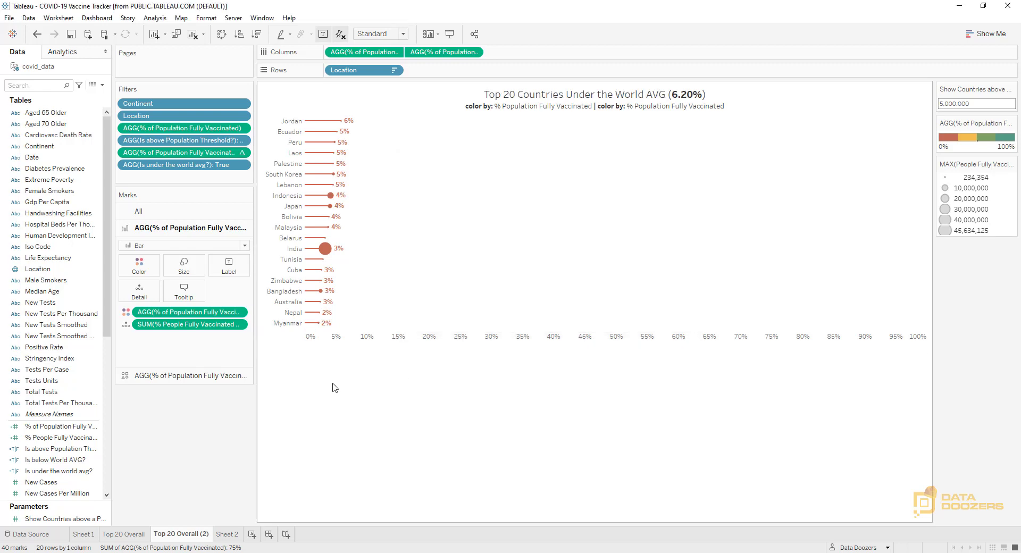
Widen the filters and marks area slightly and rename the duplicated sheet as "Top 20 Under World AVG"
left_click_drag(255, 402, 276, 404)
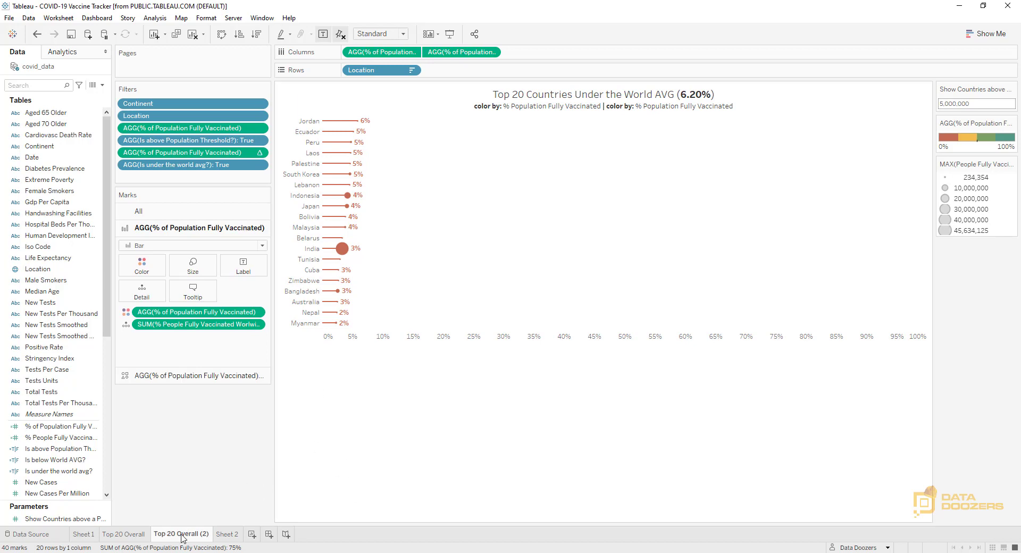
left_click_drag(177, 535, 209, 534)
type("Under World AVG")
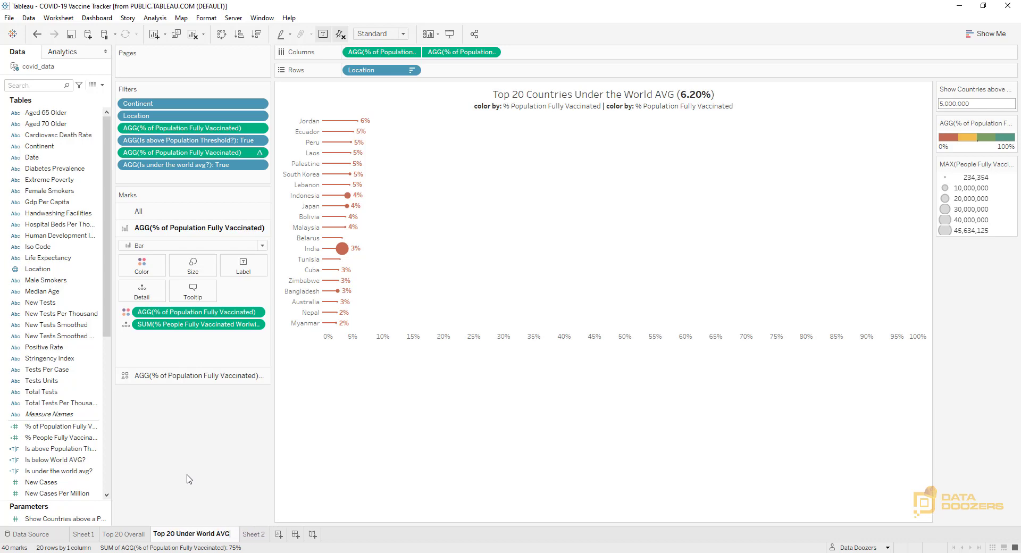
key("Return")
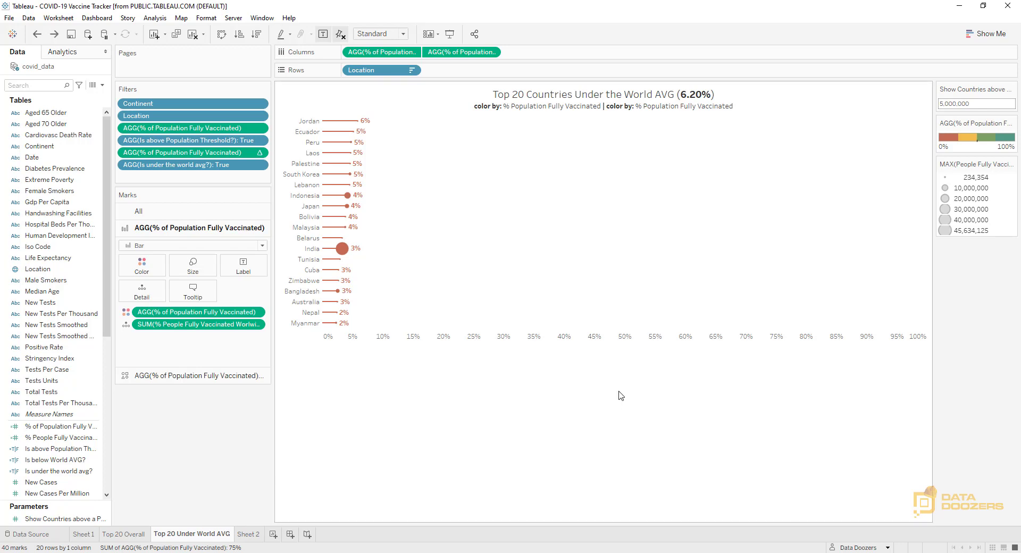
Change the second part of the title's subtitle to "size by: Population Fully Vaccinated" and copy the whole subtitle line
double_click(647, 109)
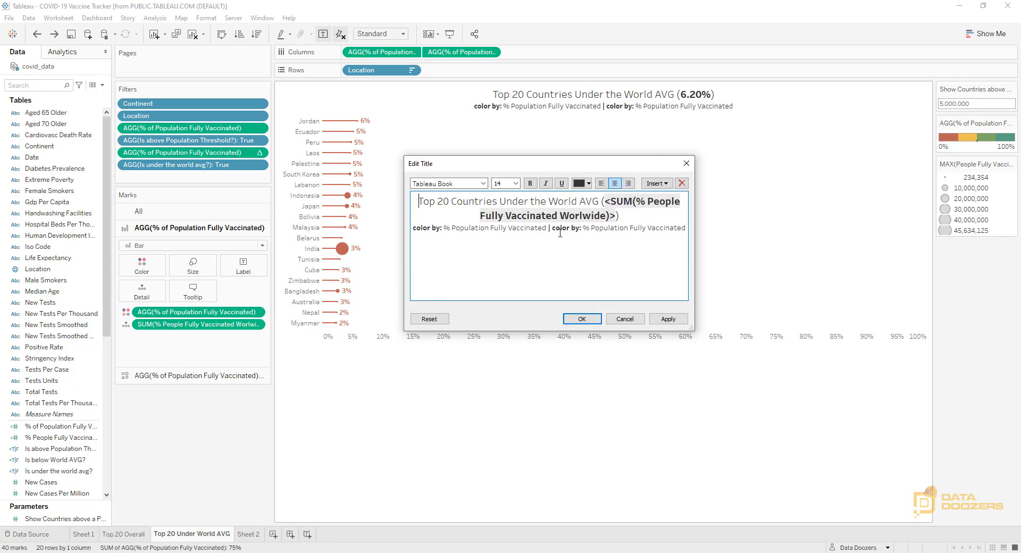
left_click_drag(553, 228, 571, 231)
type("size")
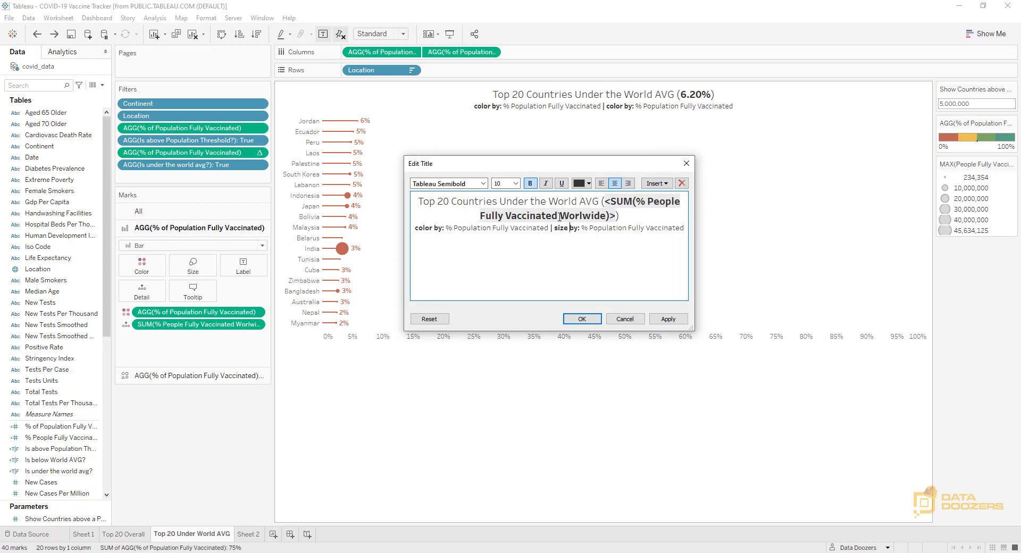
key("Delete")
key("Delete")
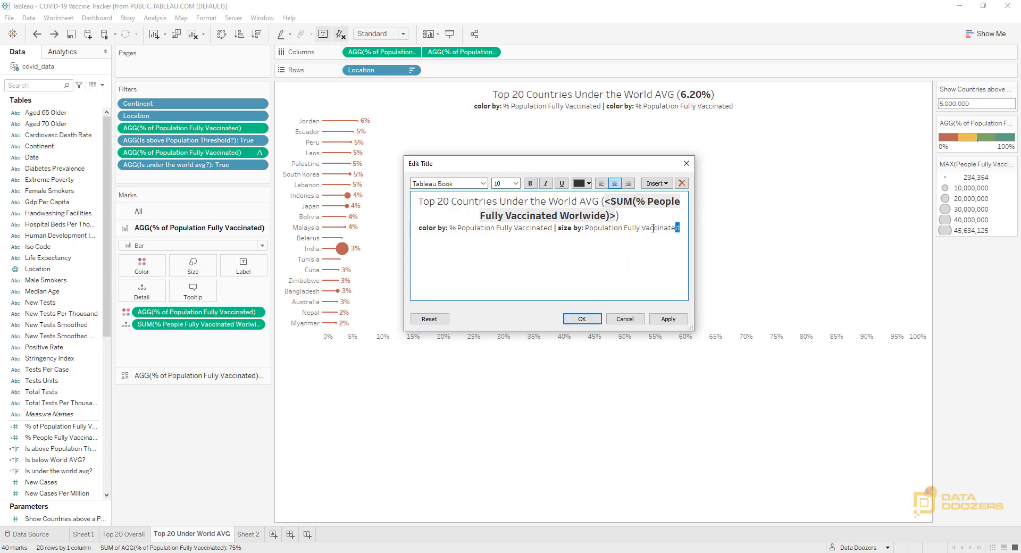
left_click_drag(680, 228, 414, 228)
key("ctrl+c")
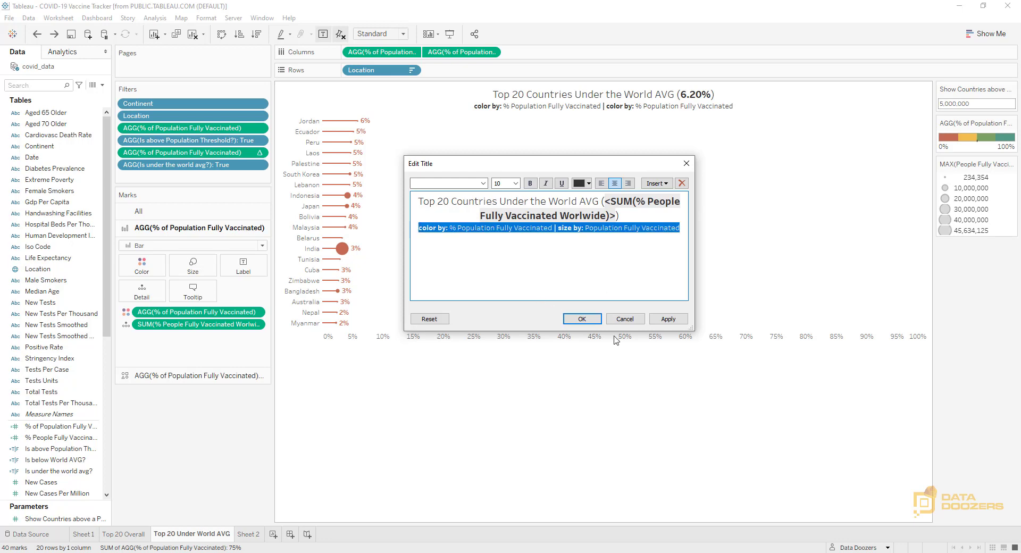
left_click(581, 319)
Replace the subtitle line on the Top 20 Overall sheet with the copied "color by | size by" line
left_click(132, 534)
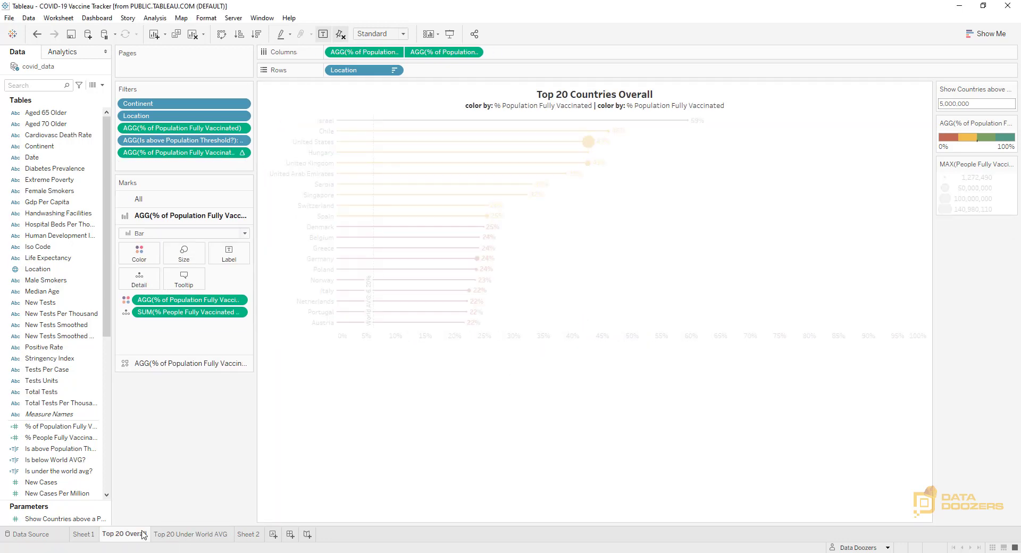
double_click(647, 108)
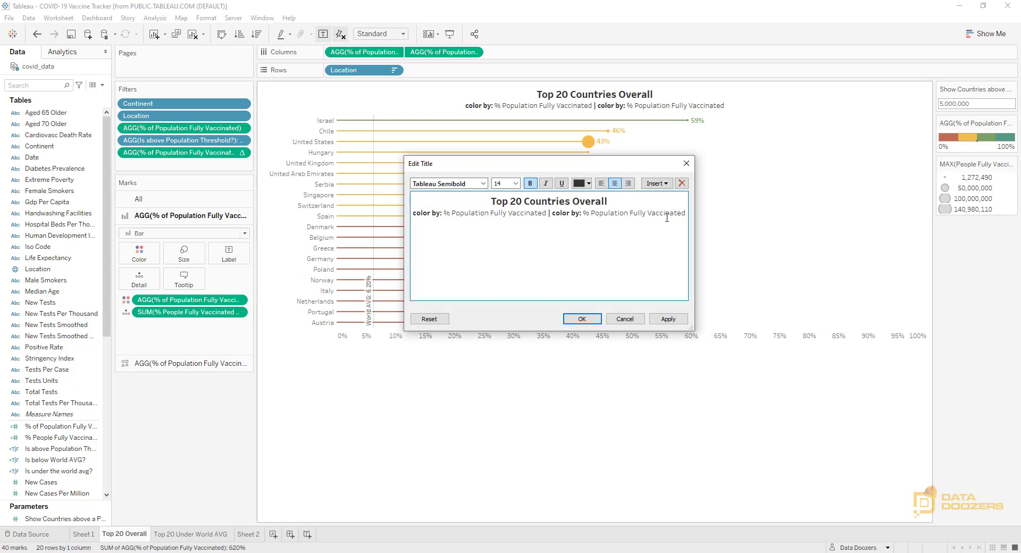
left_click_drag(686, 214, 400, 218)
key("ctrl+v")
left_click(582, 320)
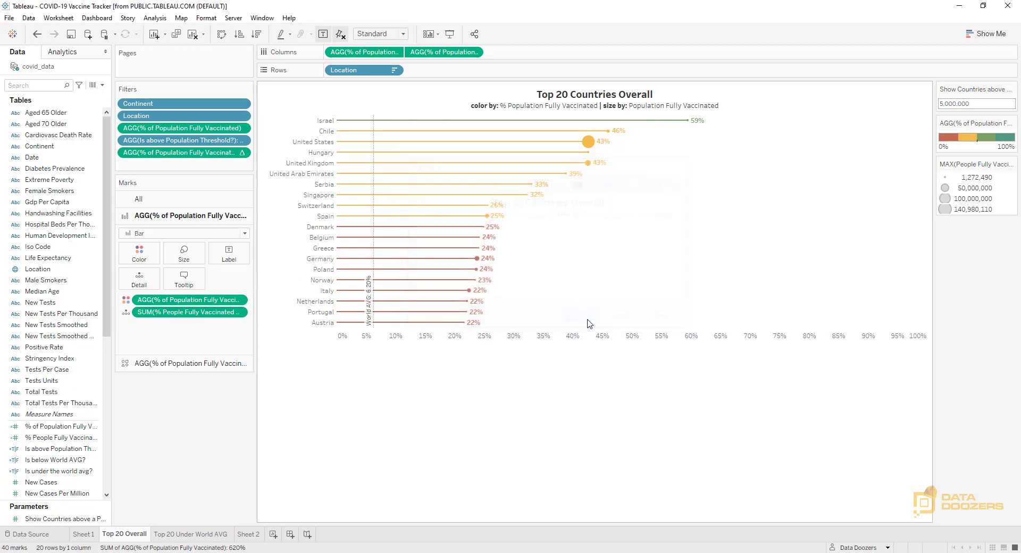
Rename the world map sheet, Sheet 1, as "Map"
left_click(181, 534)
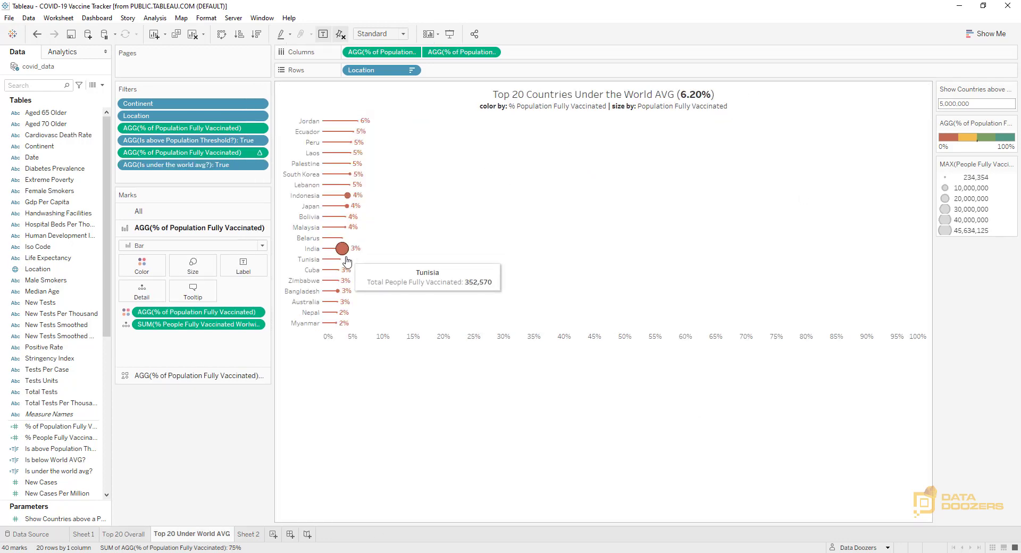
mouse_move(355, 237)
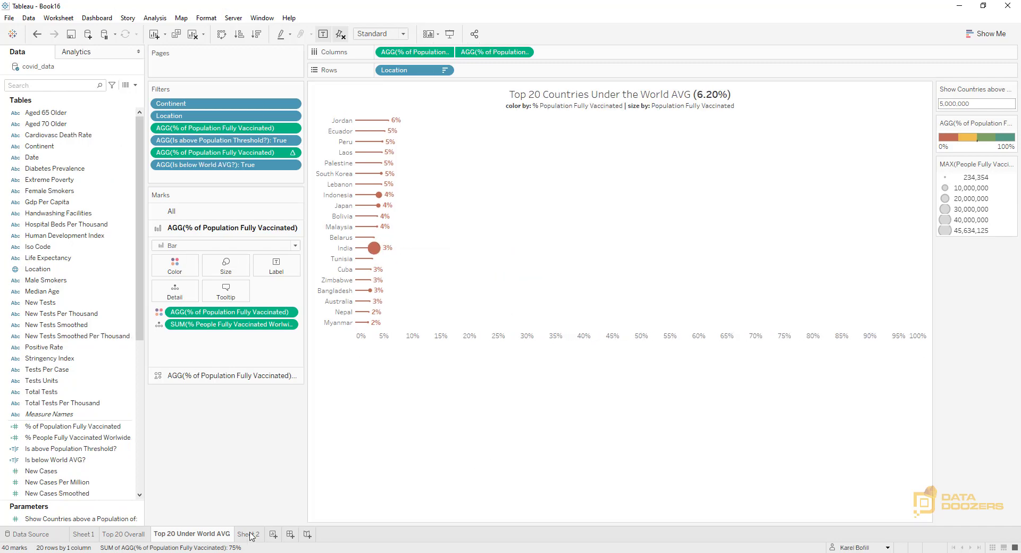
left_click(134, 535)
left_click(89, 535)
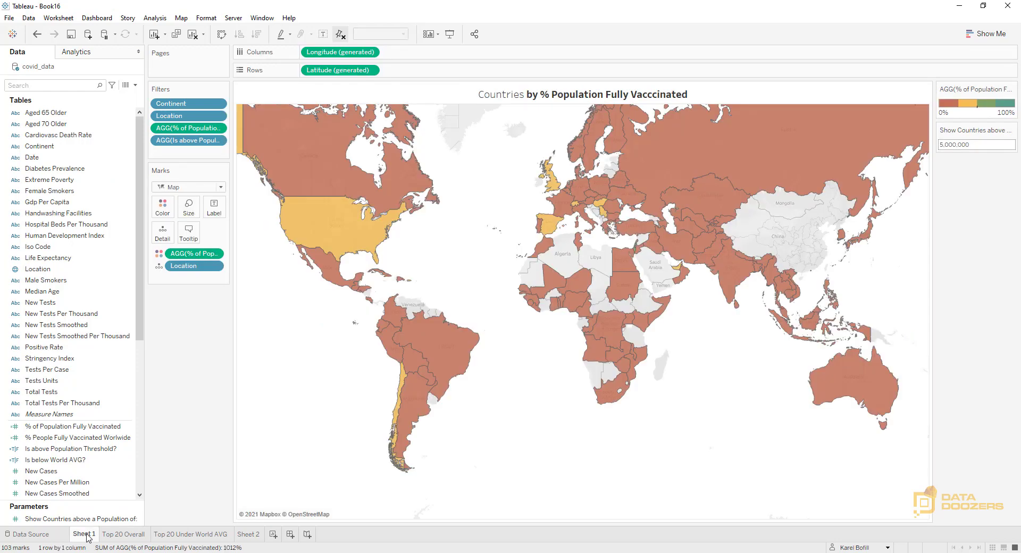
double_click(86, 535)
type("Map")
key("Return")
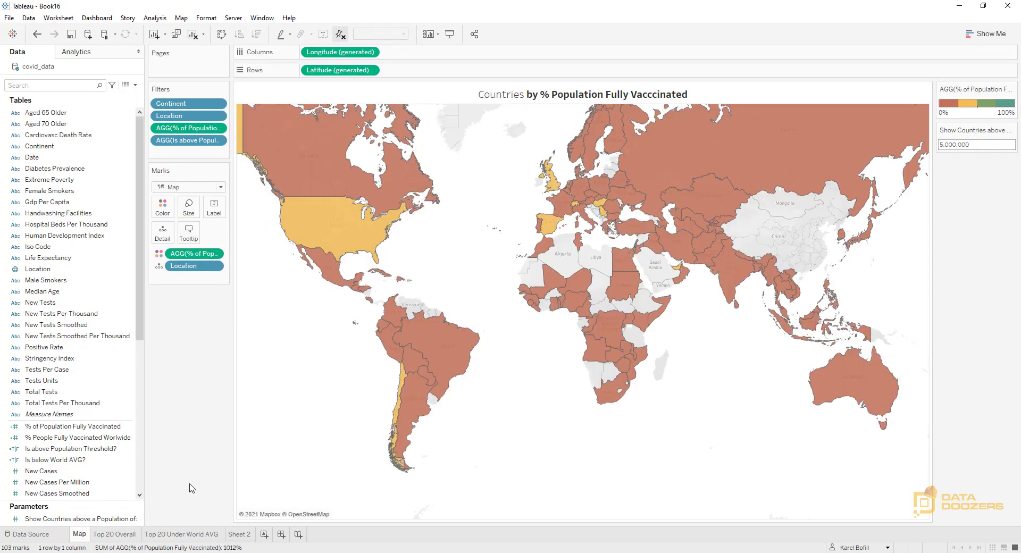
Delete Sheet 2, which holds the table of locations and percentages
left_click(239, 534)
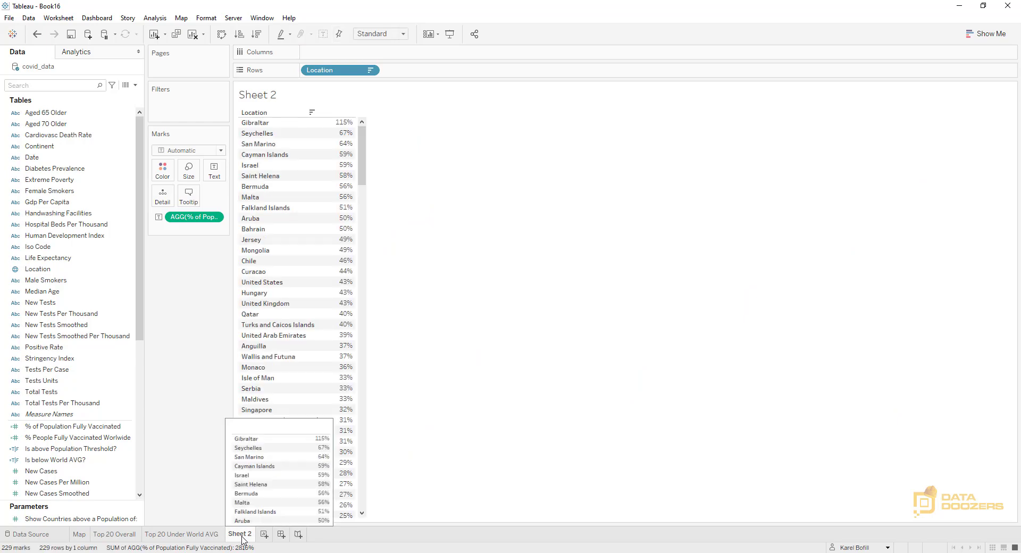
right_click(242, 535)
left_click(272, 417)
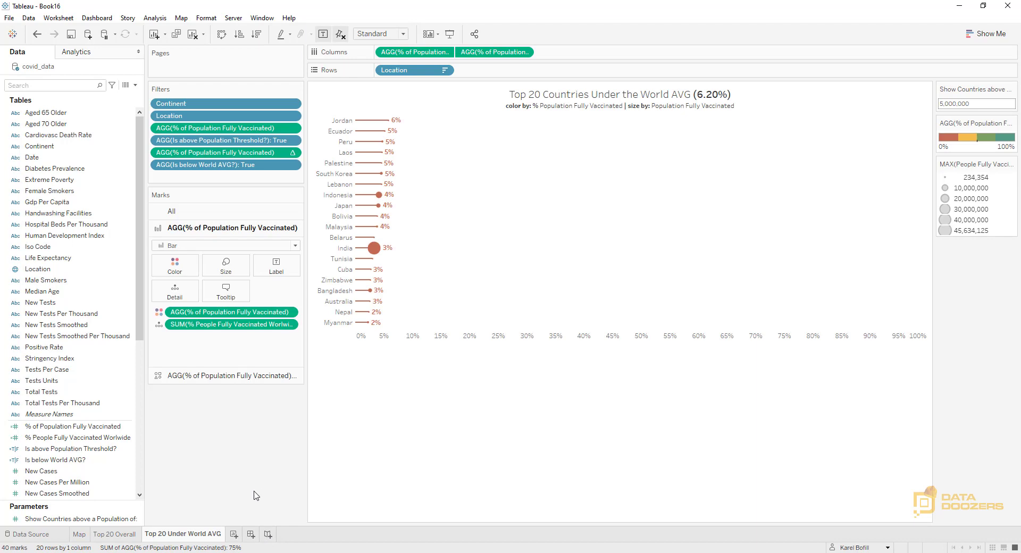
Create a new dashboard and set its fixed size to 1200 px wide by 1000 px high
left_click(251, 535)
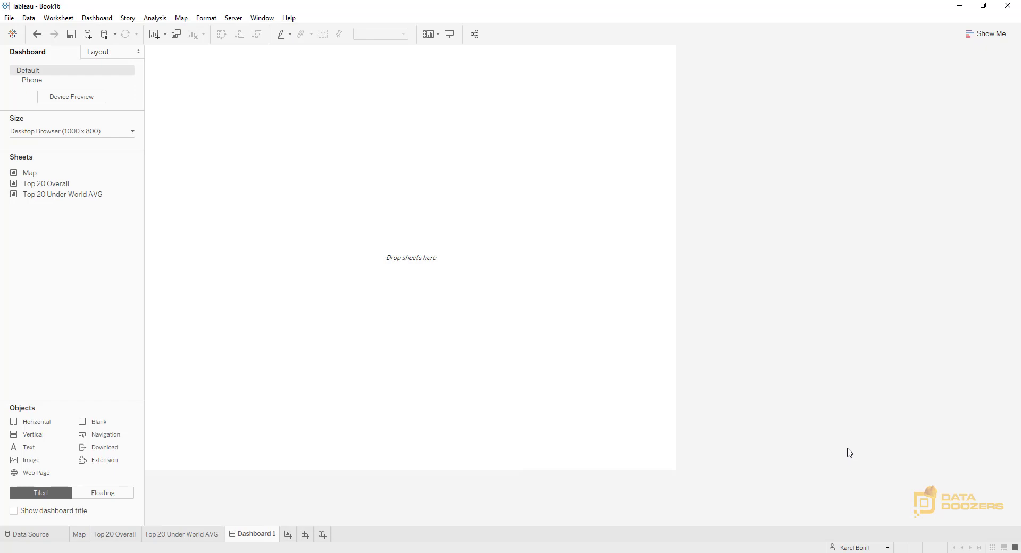
left_click(85, 132)
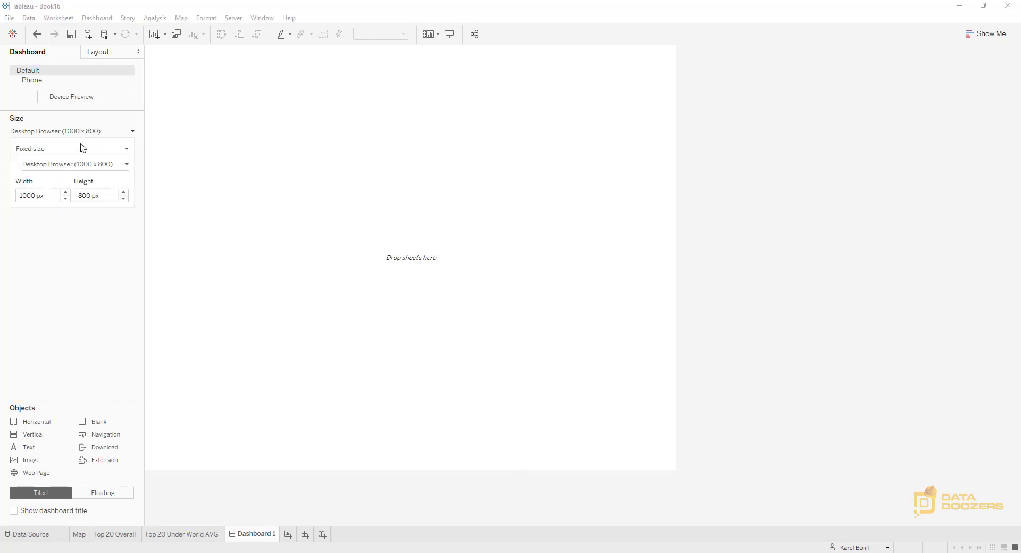
left_click(39, 195)
left_click_drag(39, 195, 5, 198)
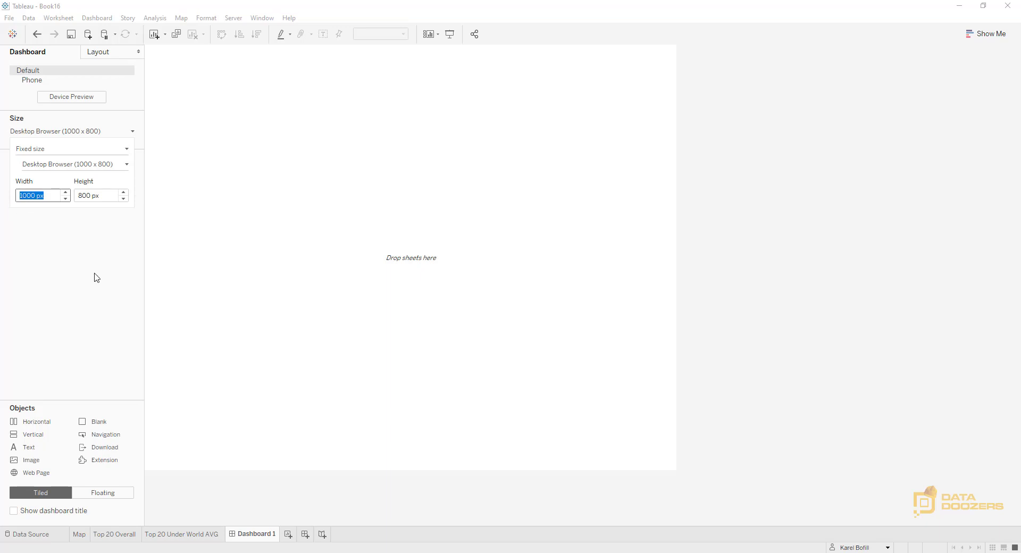
type("1200")
key("Tab")
type("1000")
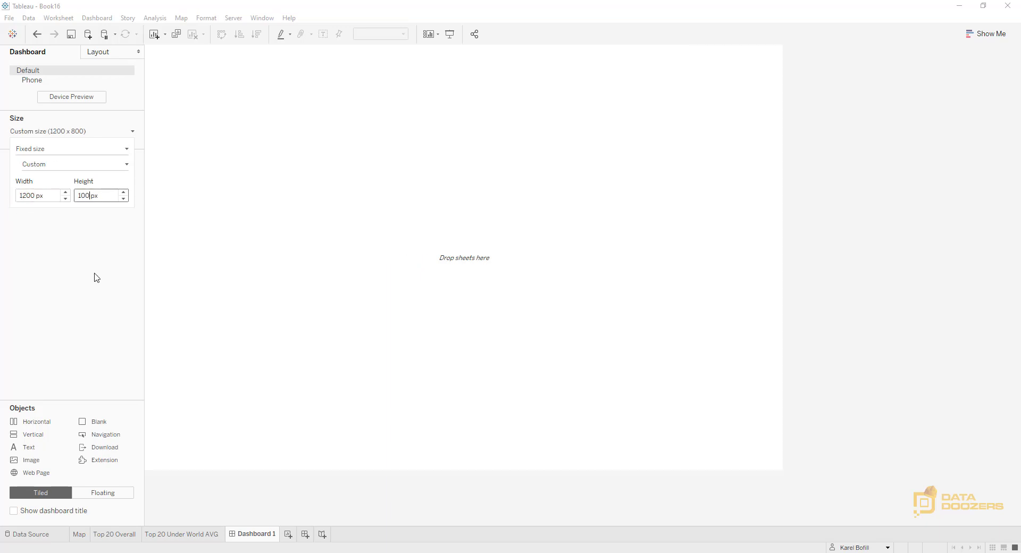
key("Return")
left_click(848, 131)
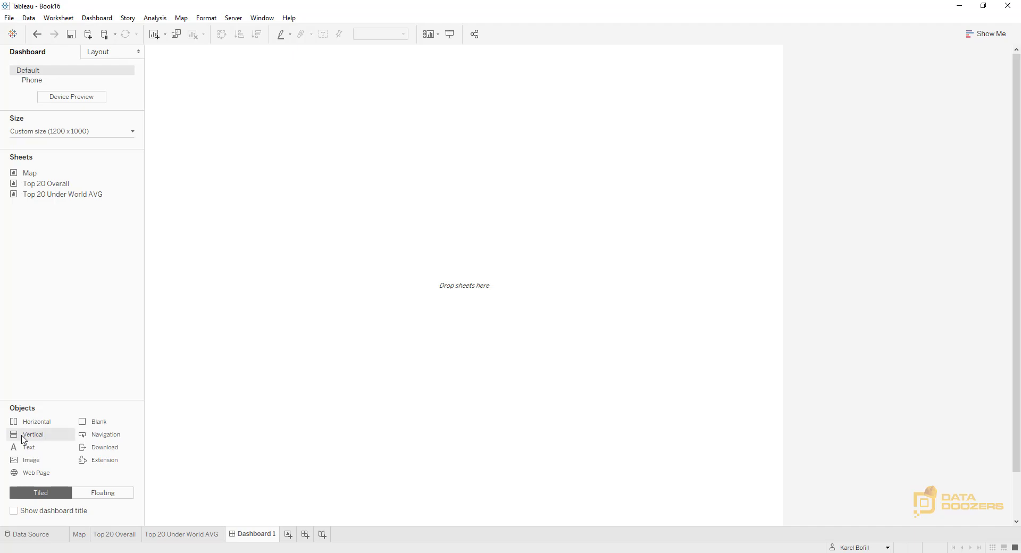
Add a floating vertical container to the dashboard and set its size to 1,200 wide by 1,000 high
left_click_drag(23, 440, 343, 342)
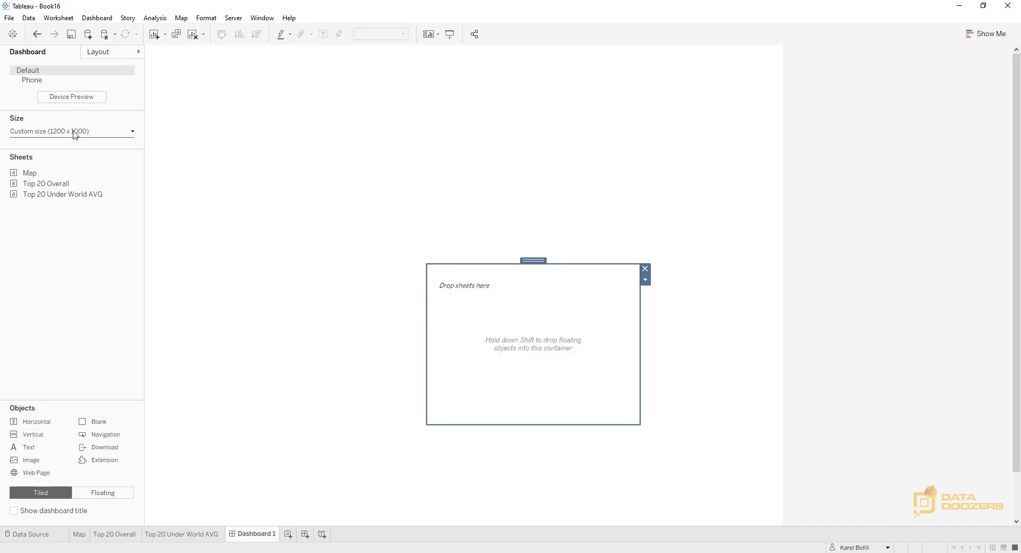
left_click(101, 53)
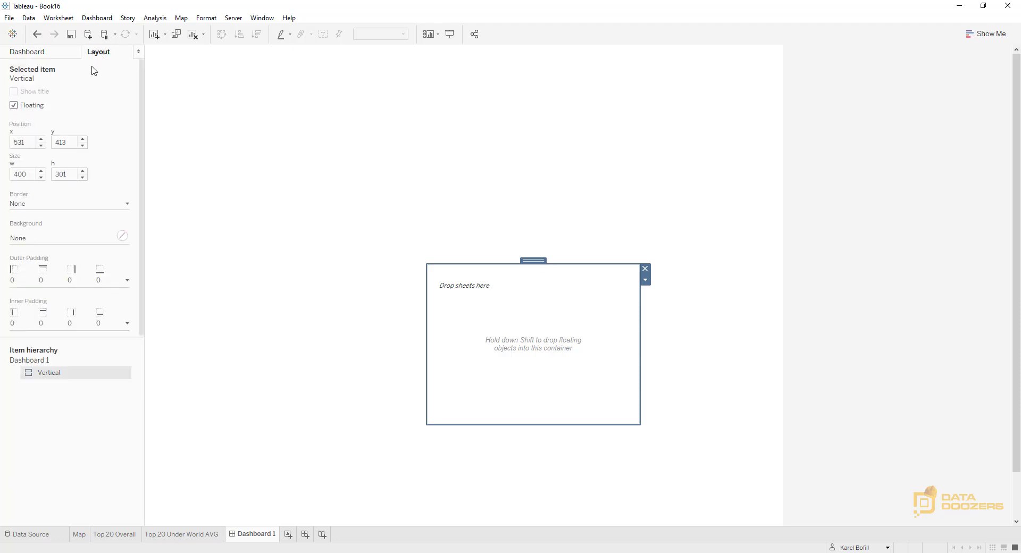
left_click(24, 174)
type("1,200")
key("Tab")
type("1,0")
type("000")
key("Return")
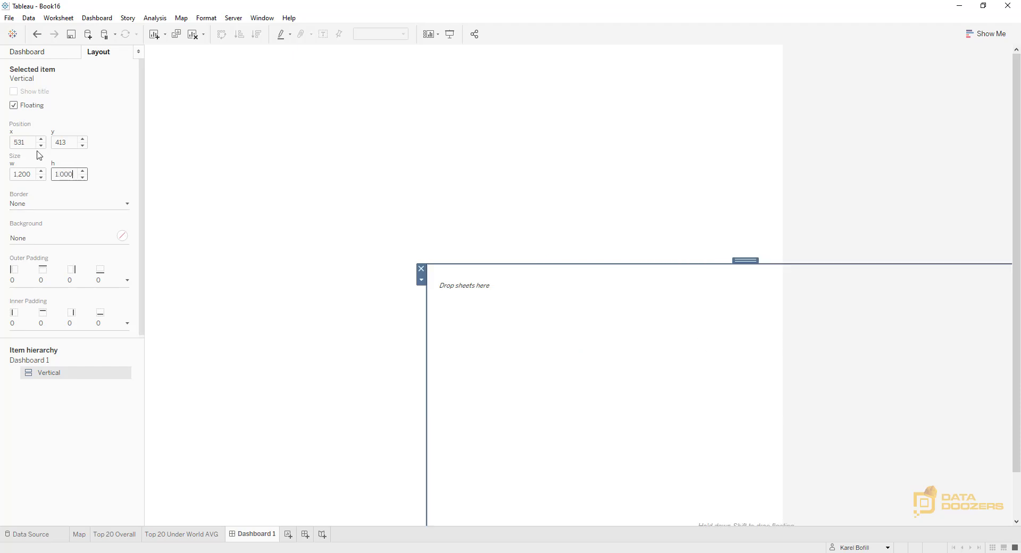
Position the vertical container at x 0 and y 0
left_click(14, 142)
key("Delete")
key("Delete")
key("Delete")
type("0")
key("Tab")
type("0")
key("Return")
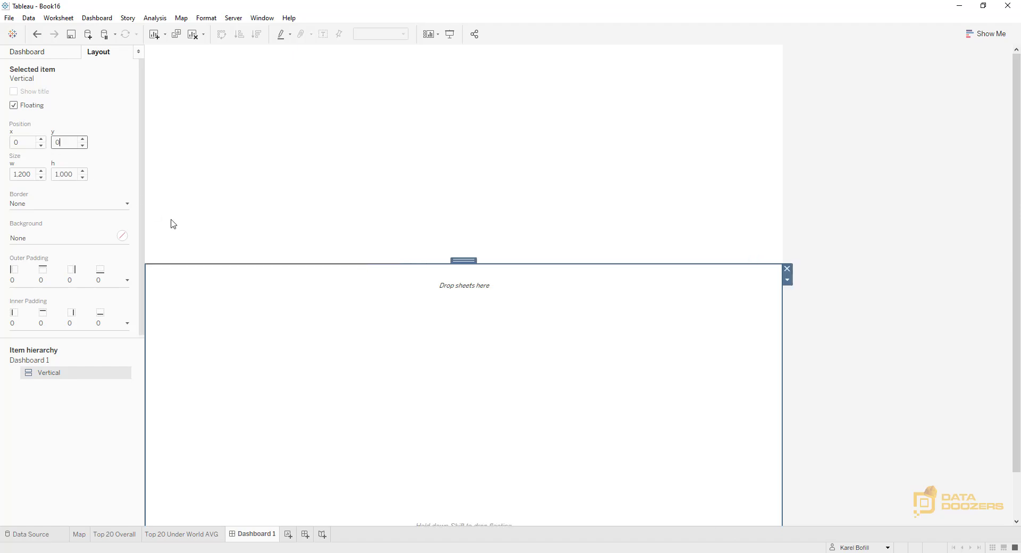
left_click(922, 240)
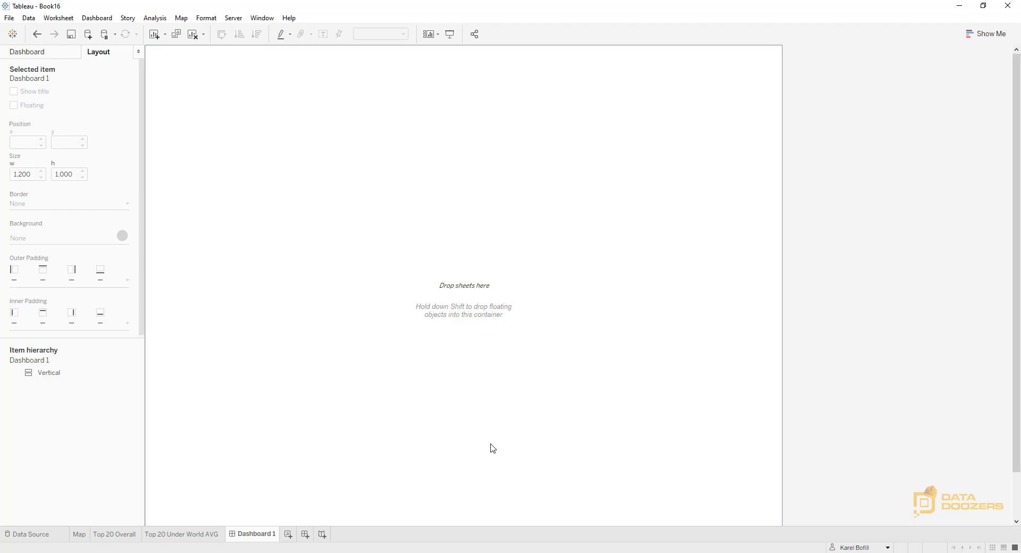
Add a text object reading "COVID-19 Vaccine Tracker" to the vertical container, in Tableau Semibold at size 18
left_click(37, 55)
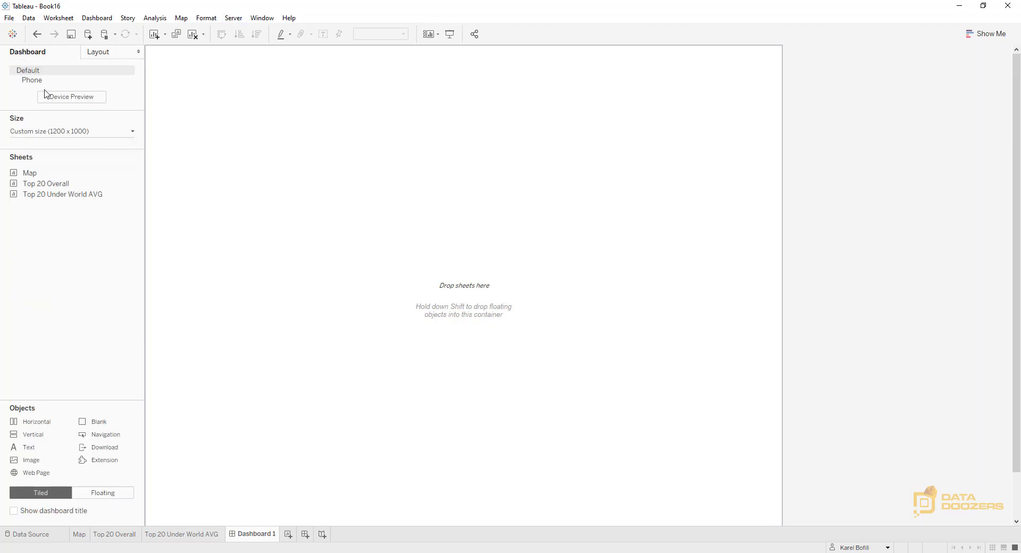
left_click_drag(40, 451, 463, 101)
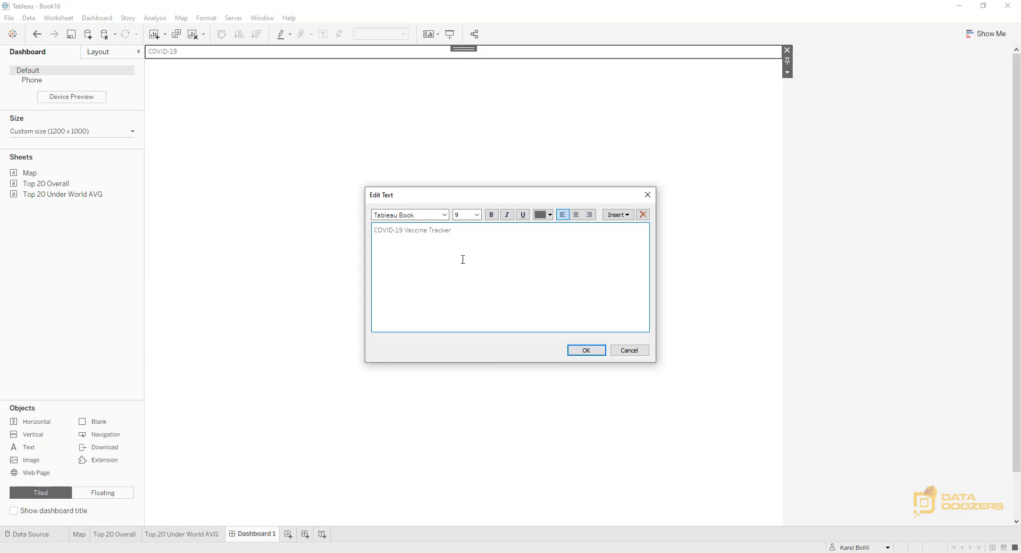
key("ctrl+a")
left_click(445, 215)
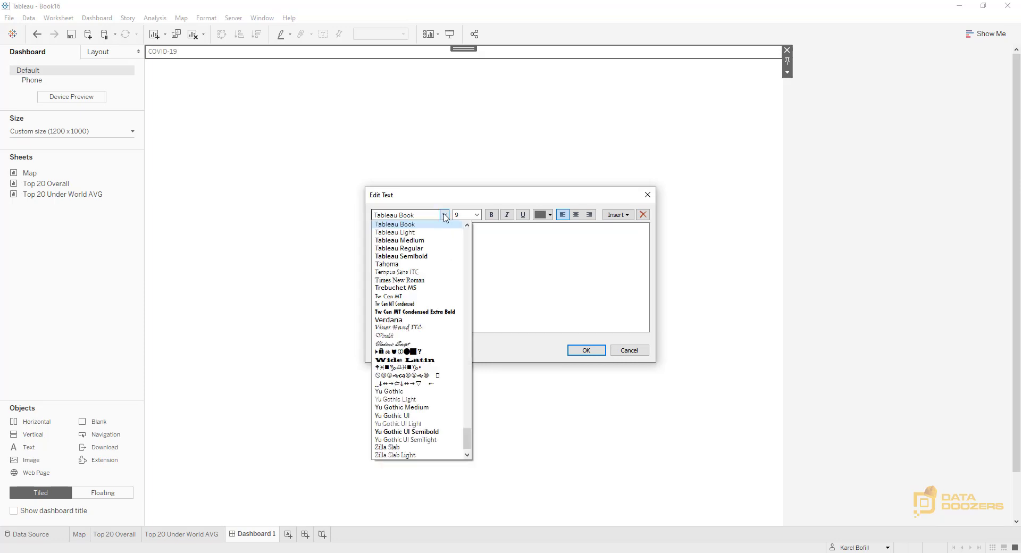
left_click(409, 260)
left_click(477, 215)
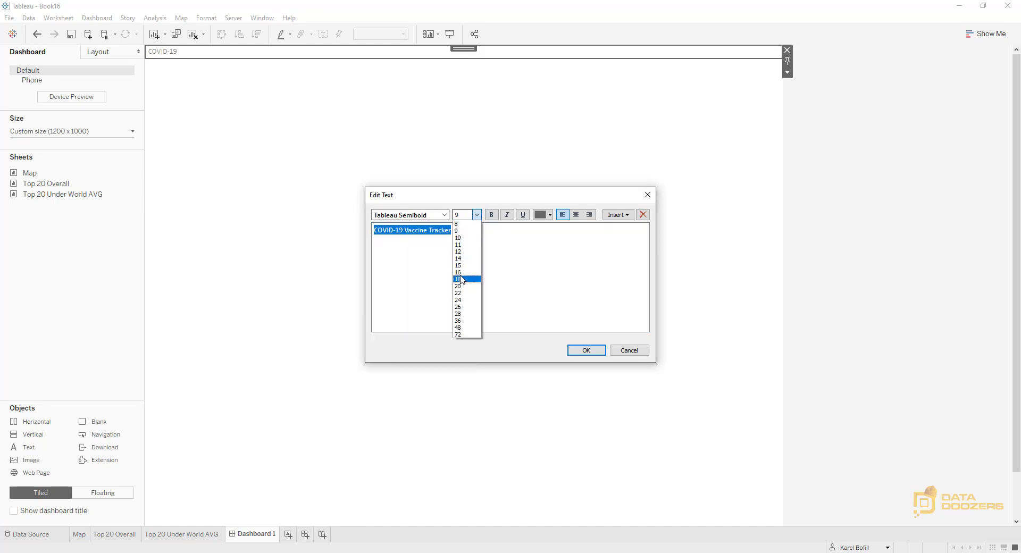
left_click(460, 273)
left_click(477, 215)
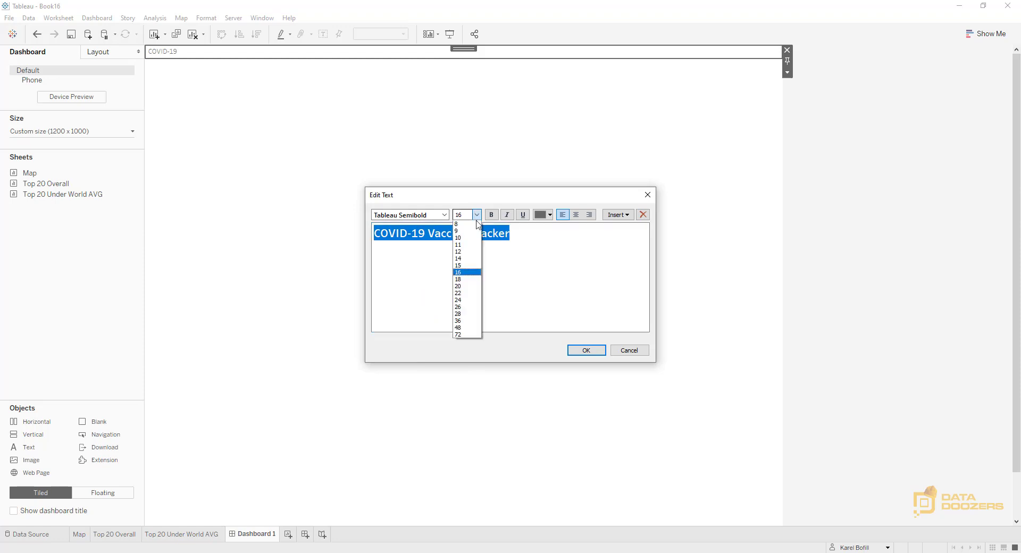
left_click(461, 279)
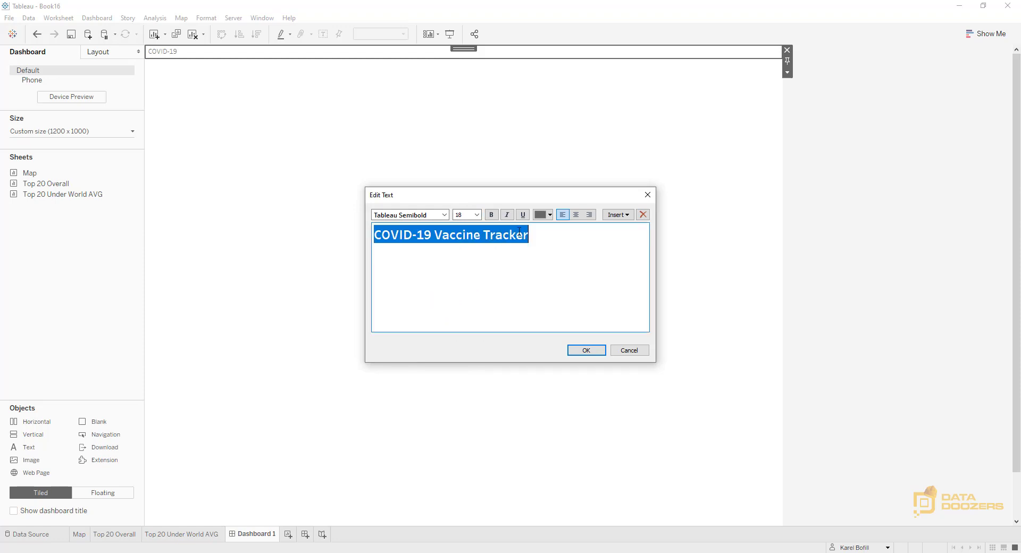
Center the "COVID-19 Vaccine Tracker" text, color it black and apply the text edits
left_click(576, 214)
left_click(485, 250)
left_click_drag(591, 237, 340, 238)
left_click(543, 214)
left_click(544, 233)
left_click(534, 234)
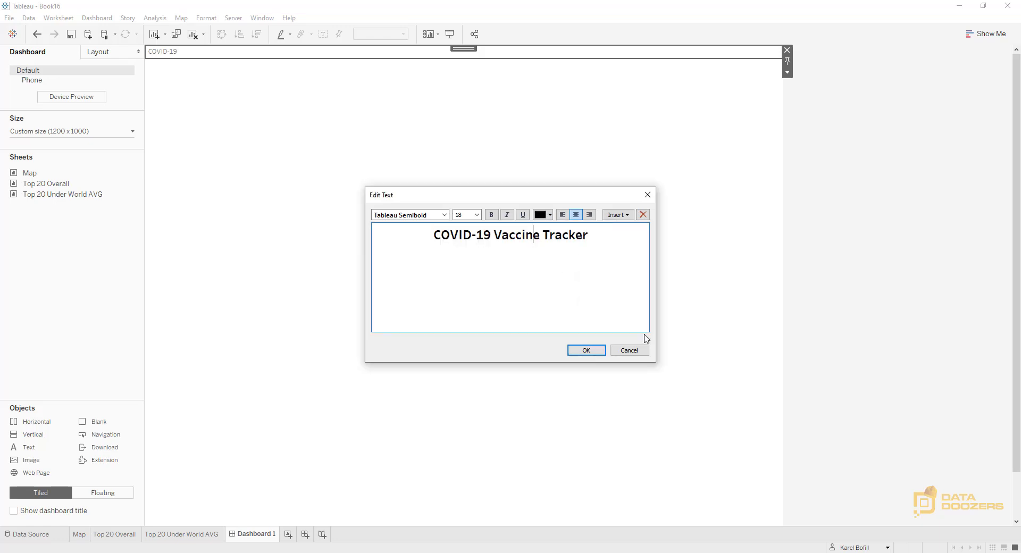
left_click(589, 349)
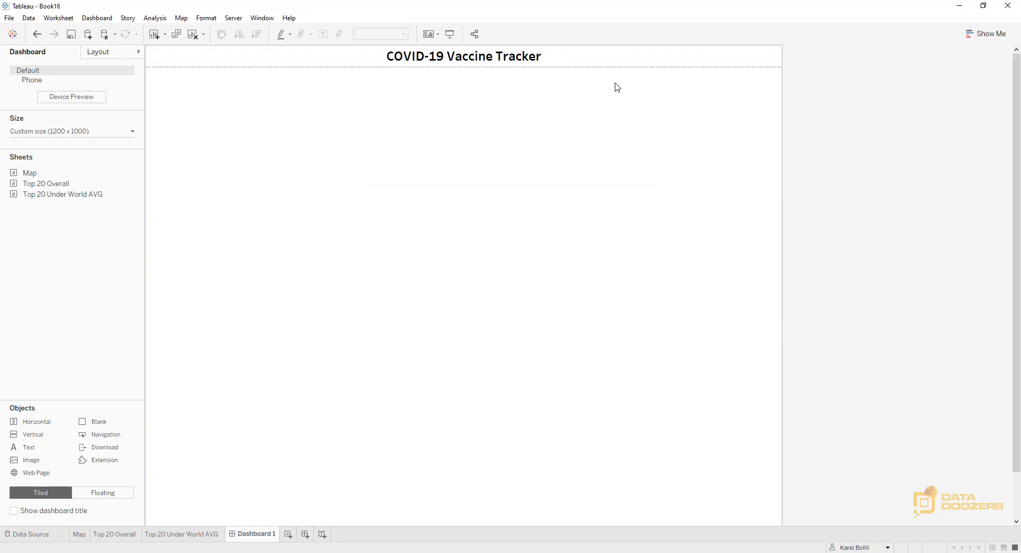
Place the Map sheet in the vertical container, directly below the dashboard title
left_click(385, 117)
left_click(103, 54)
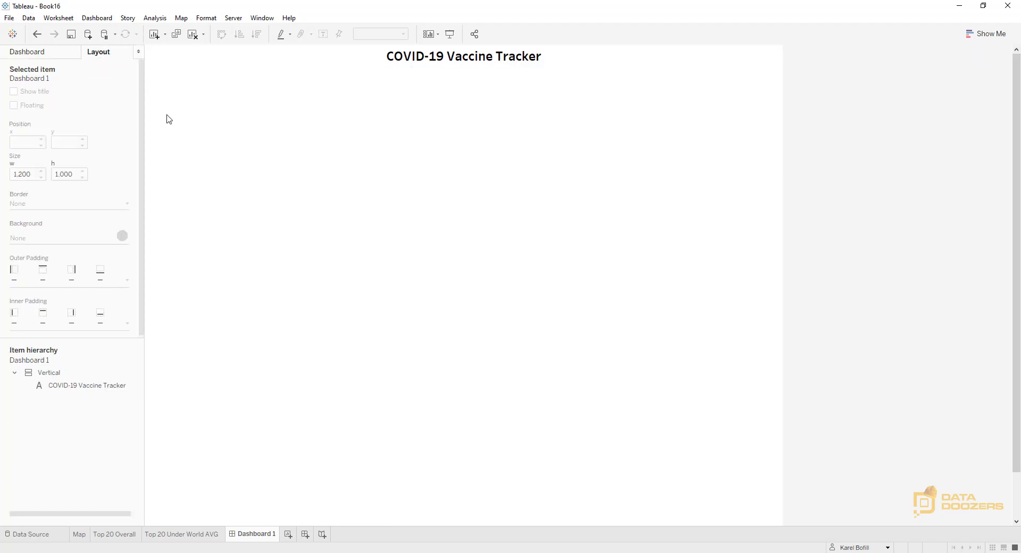
left_click(37, 52)
mouse_move(18, 191)
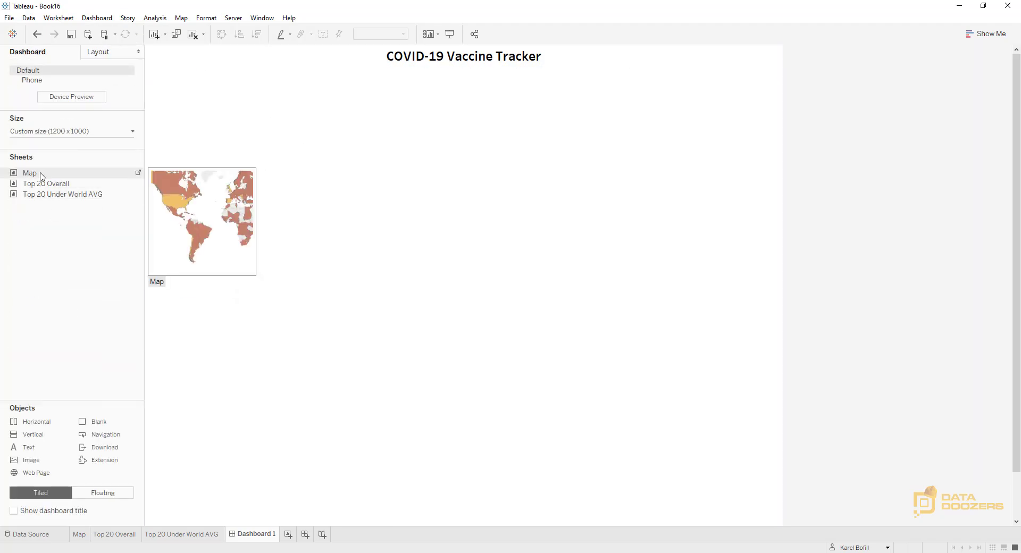
mouse_move(39, 174)
left_mouse_down()
mouse_move(396, 134)
mouse_move(473, 98)
mouse_move(467, 154)
mouse_move(472, 96)
left_mouse_up()
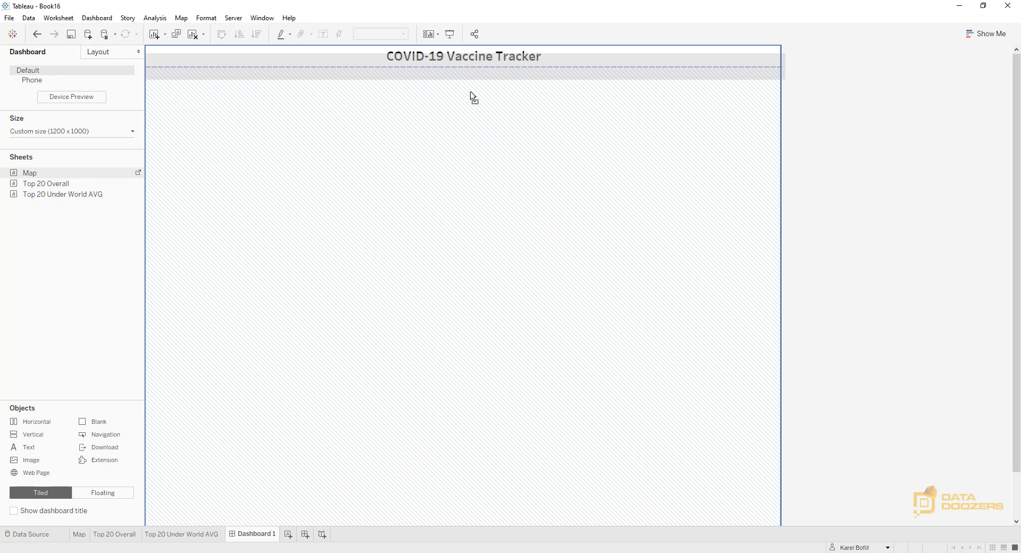
Add a horizontal container beneath the map and lower its upper edge to give the map more height
scroll(897, 205, "down", 2)
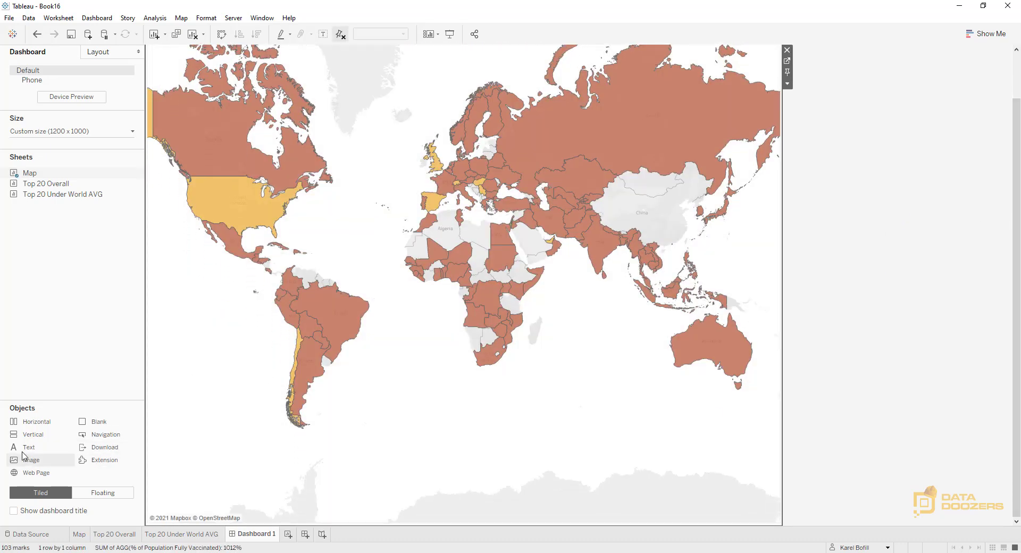
left_click_drag(21, 424, 490, 474)
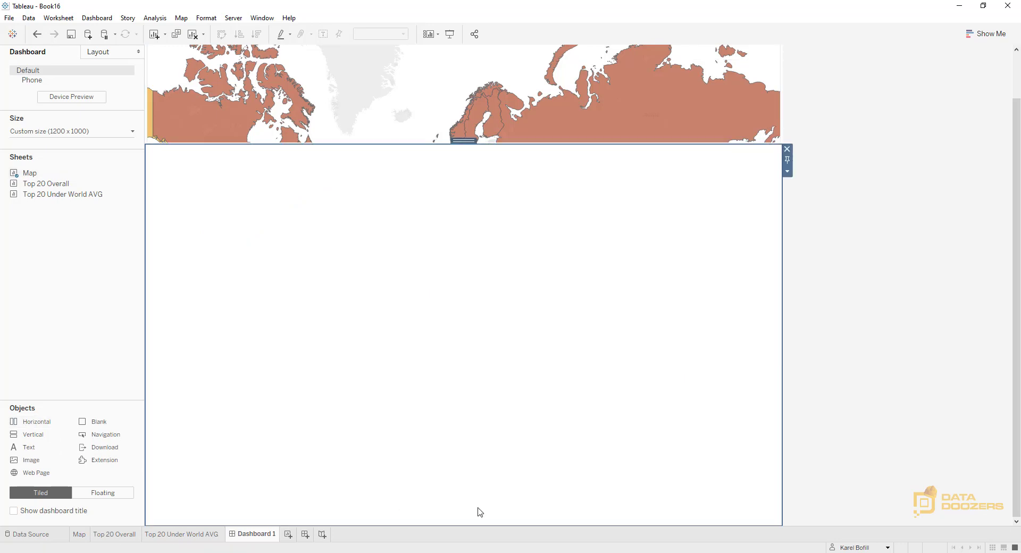
left_click_drag(518, 143, 490, 230)
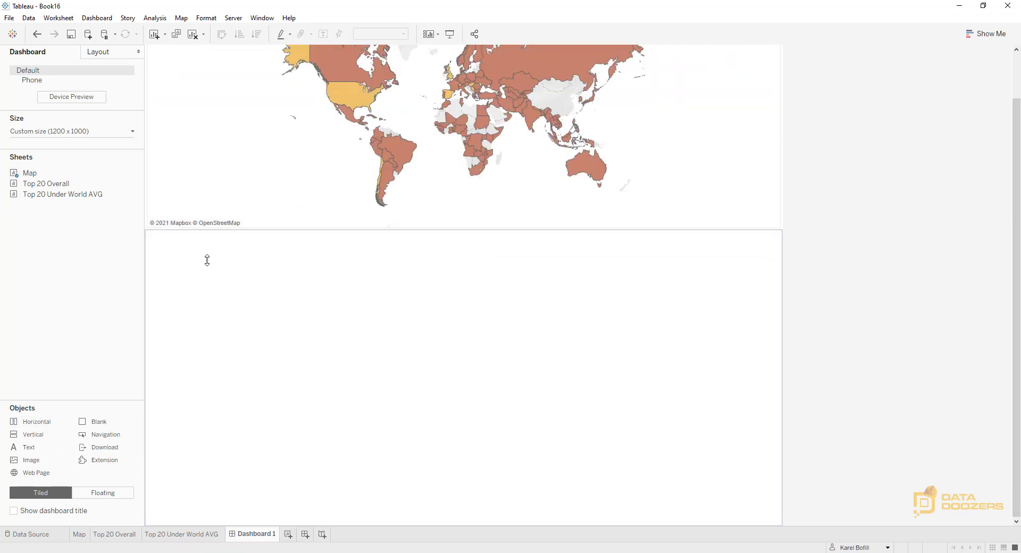
Place the Top 20 Overall and Top 20 Under World AVG sheets side by side in the horizontal container
mouse_move(59, 185)
left_click_drag(59, 184, 194, 412)
mouse_move(49, 201)
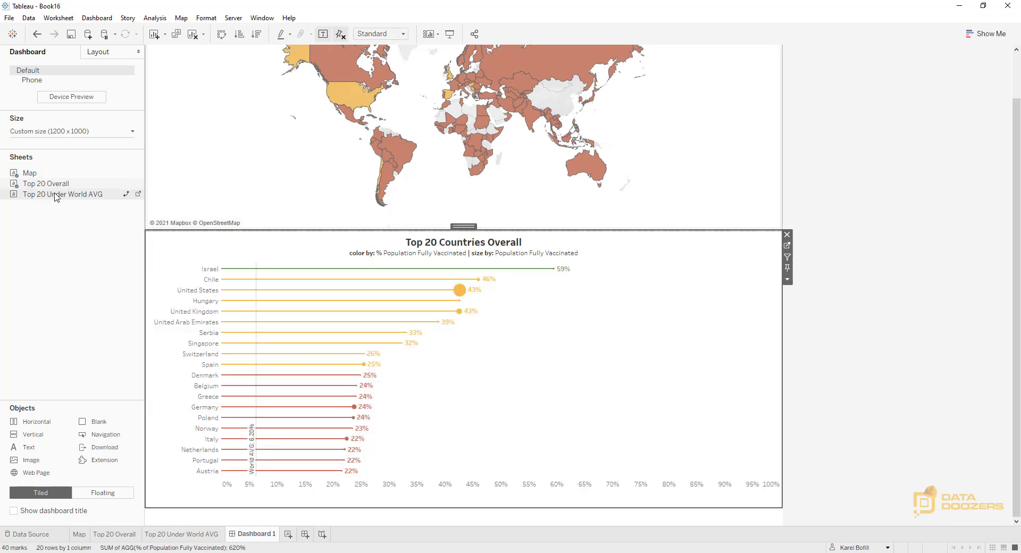
left_click_drag(770, 368, 779, 341)
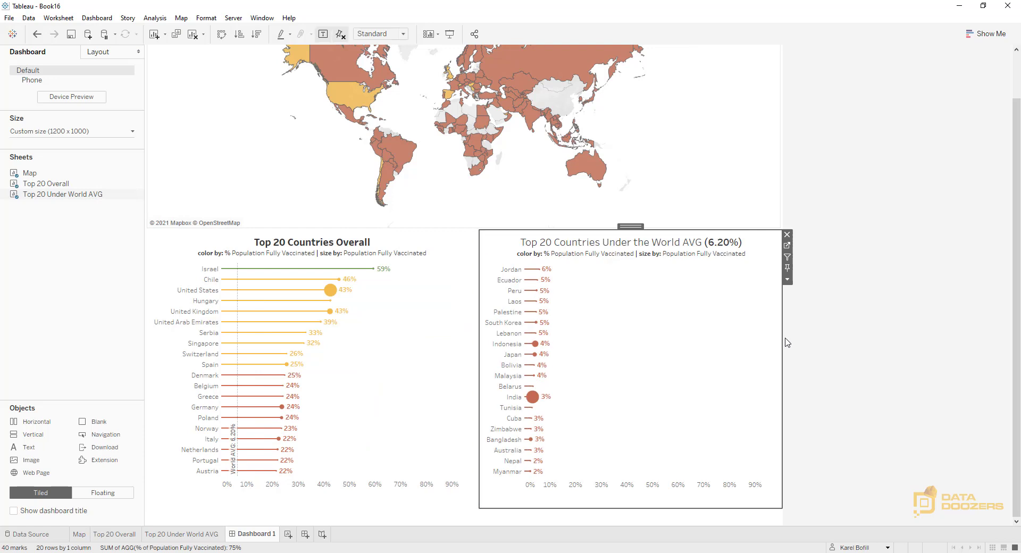
Distribute the contents of the horizontal container holding the two top-20 charts evenly
double_click(638, 228)
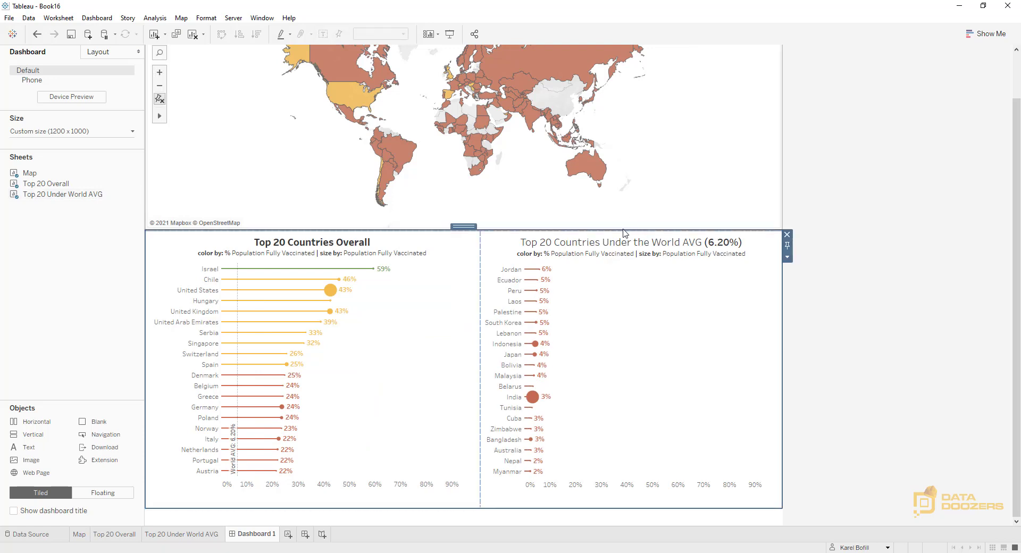
left_click(788, 259)
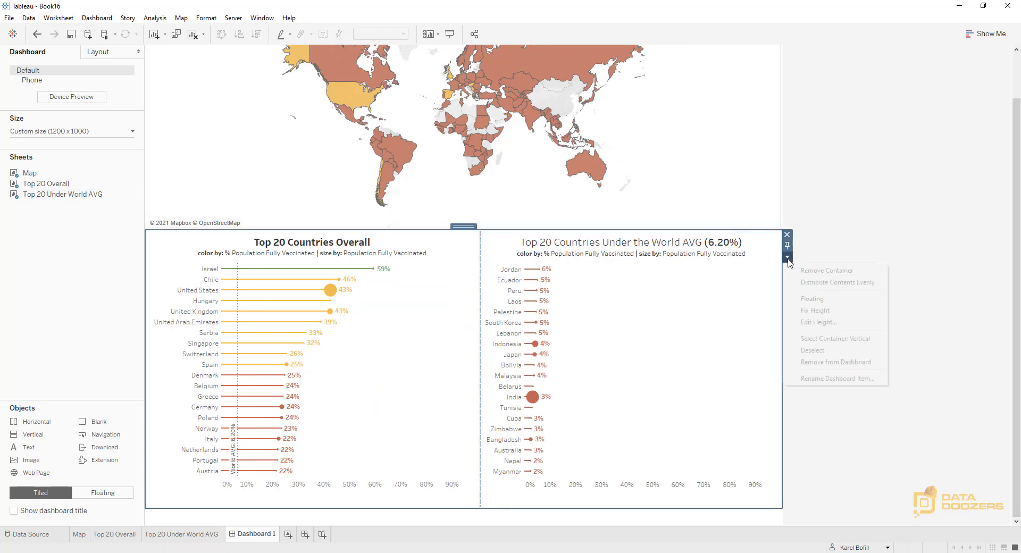
left_click(860, 288)
left_click(889, 332)
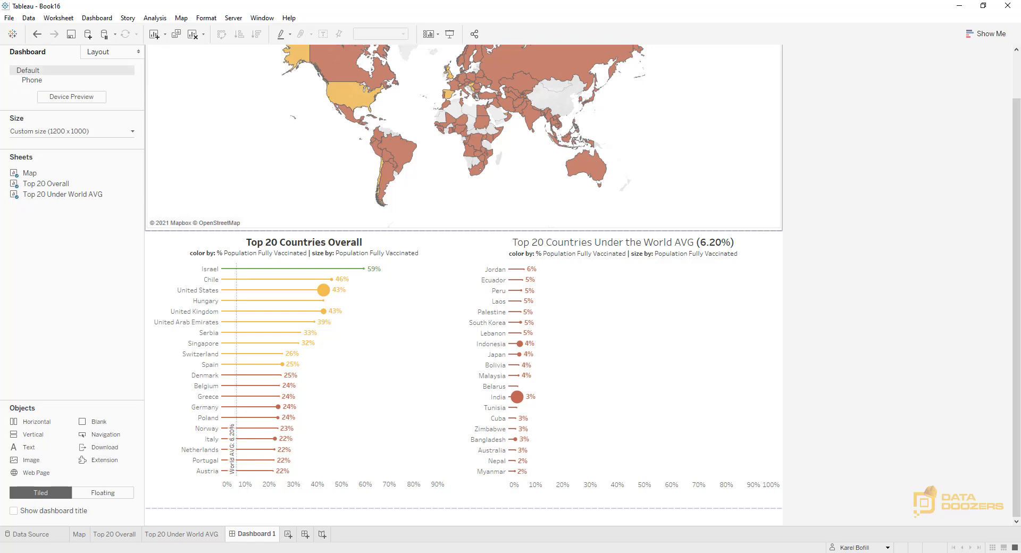
mouse_move(35, 455)
left_mouse_down()
mouse_move(160, 458)
mouse_move(464, 503)
mouse_move(453, 529)
mouse_move(462, 514)
left_mouse_up()
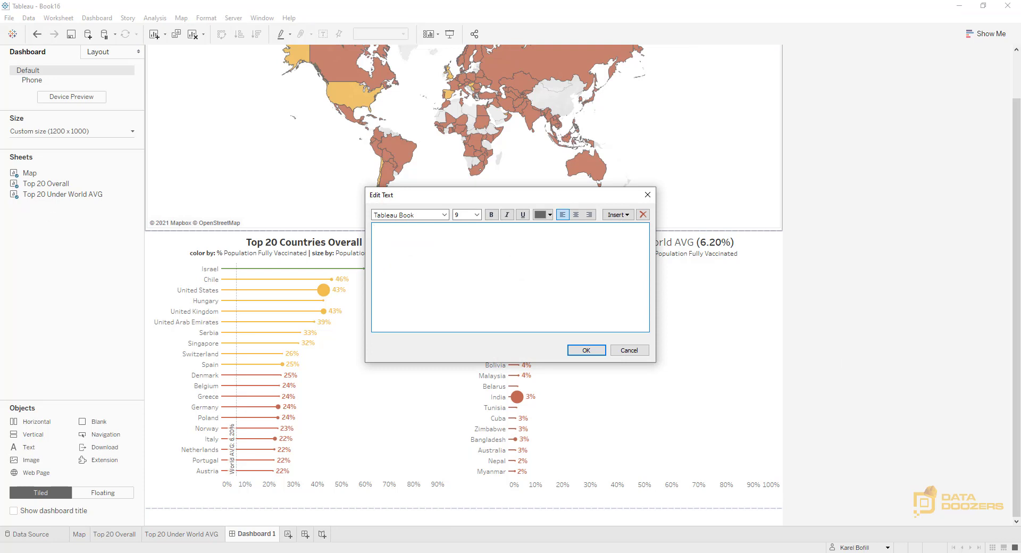
key("alt+Tab")
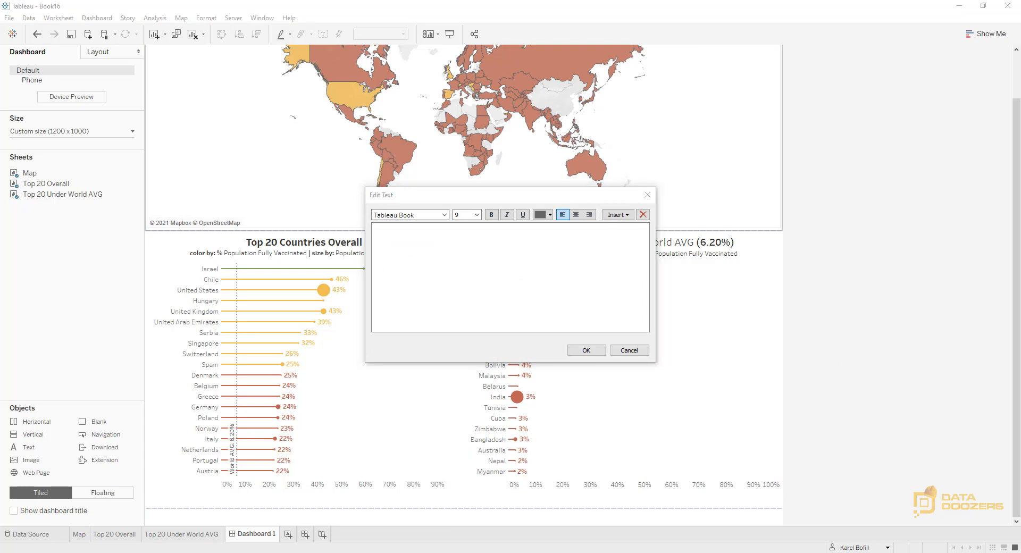
left_click(528, 249)
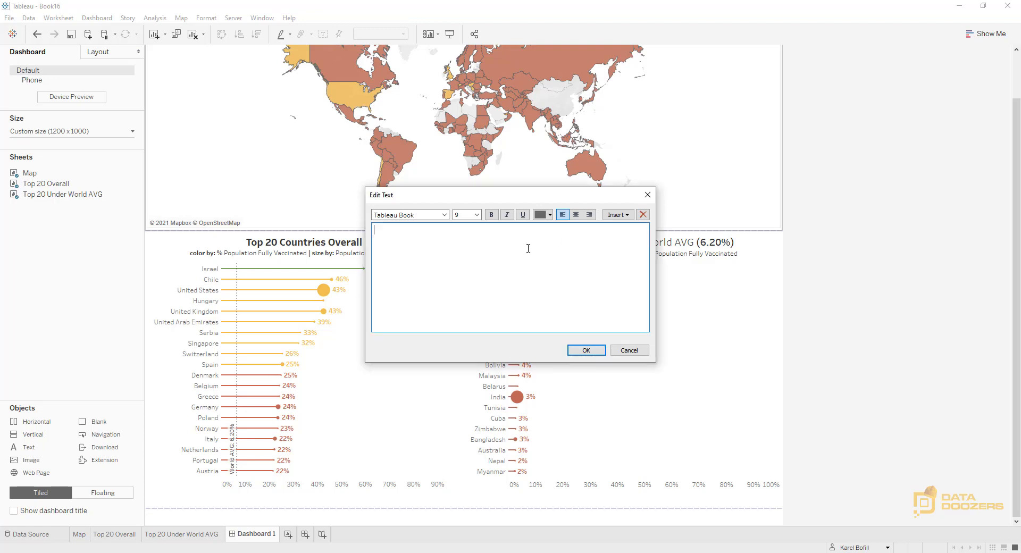
type("* Based on COVID-19 Vaccination Data per Johns Hopkins Resource Center: https://coronavirus.jhu.edu/")
key("ctrl+a")
left_click(579, 218)
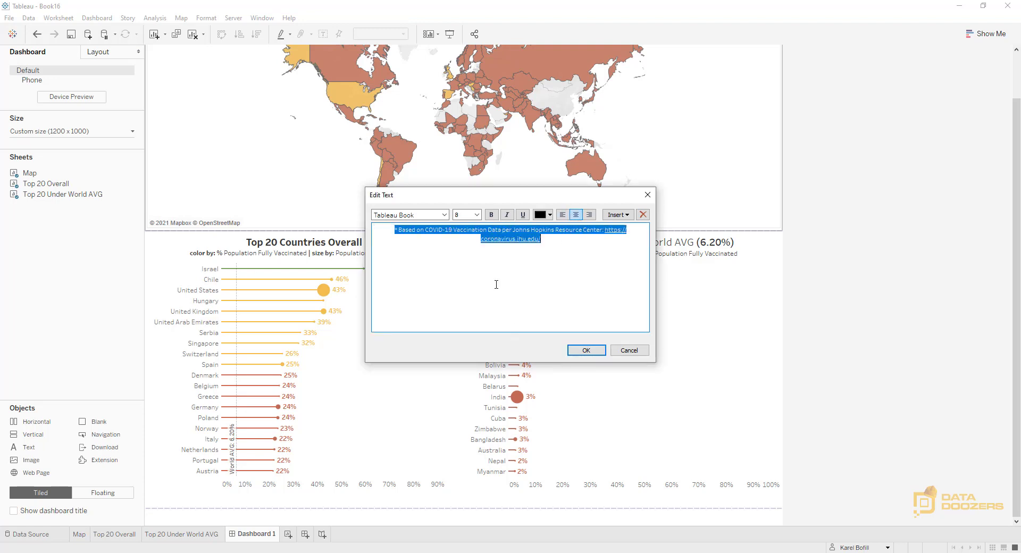
left_click(586, 350)
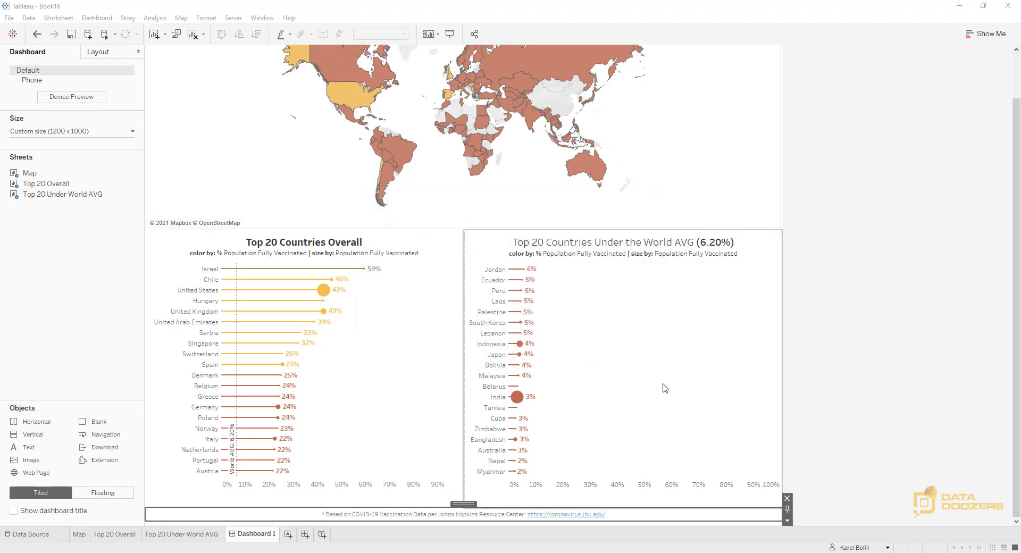
Check the Map sheet's parameter options for the Show Countries above a Population of control
scroll(433, 187, "up", 2)
scroll(743, 217, "down", 1)
scroll(924, 219, "up", 3)
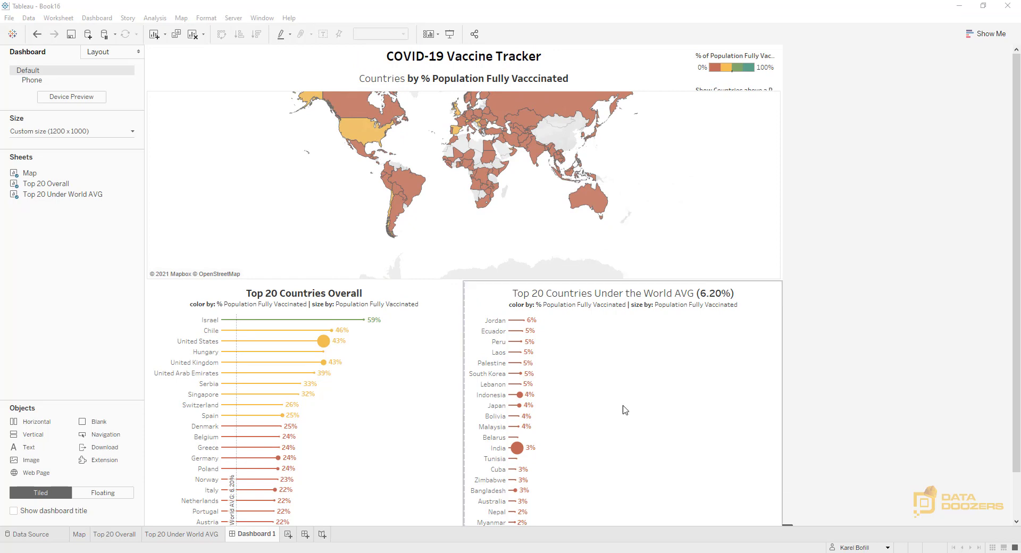
left_click(682, 168)
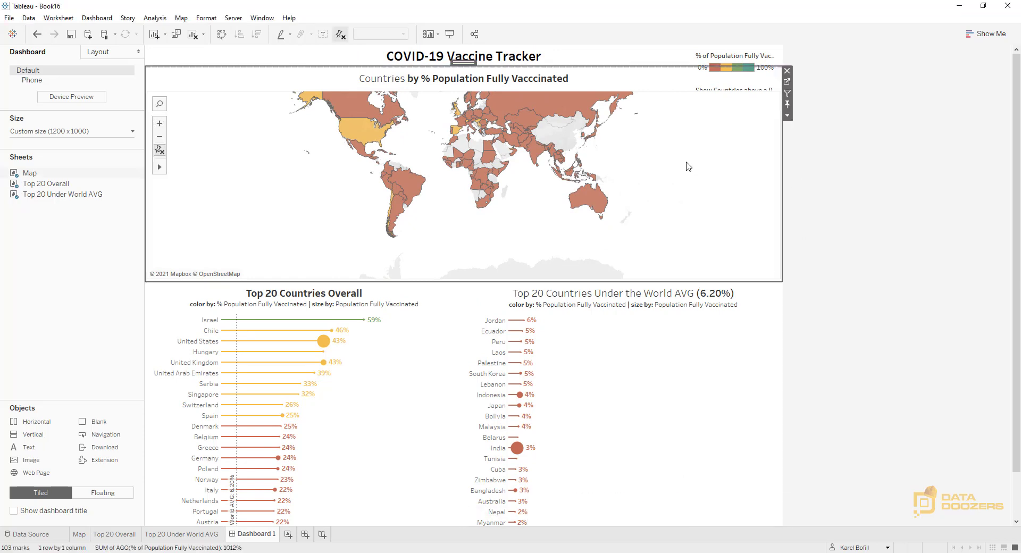
left_click(787, 115)
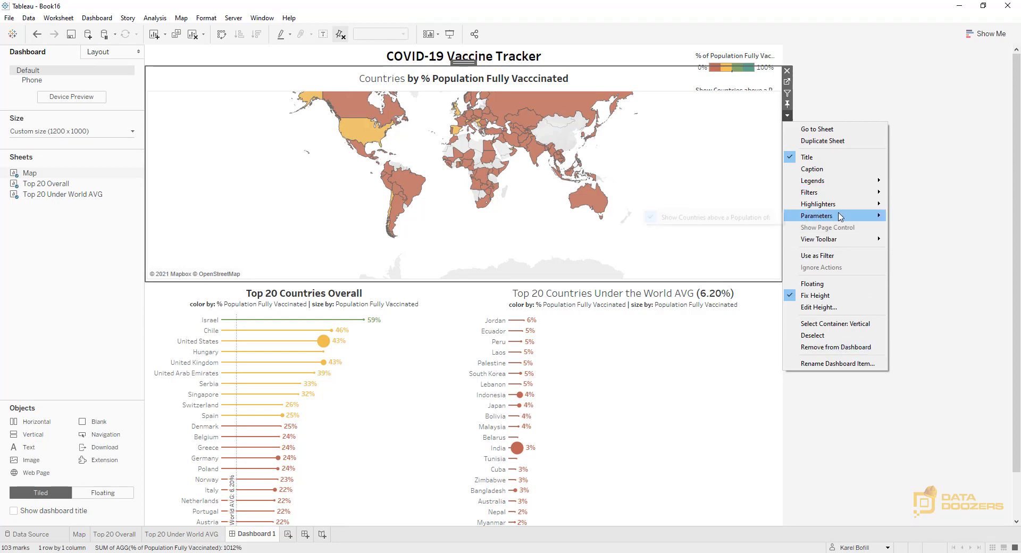
mouse_move(842, 216)
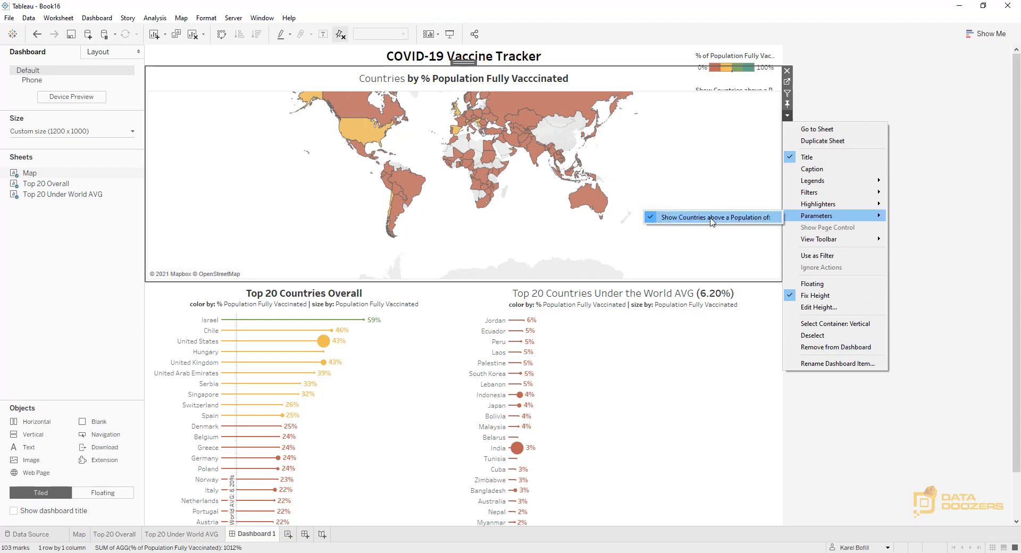
left_click(880, 87)
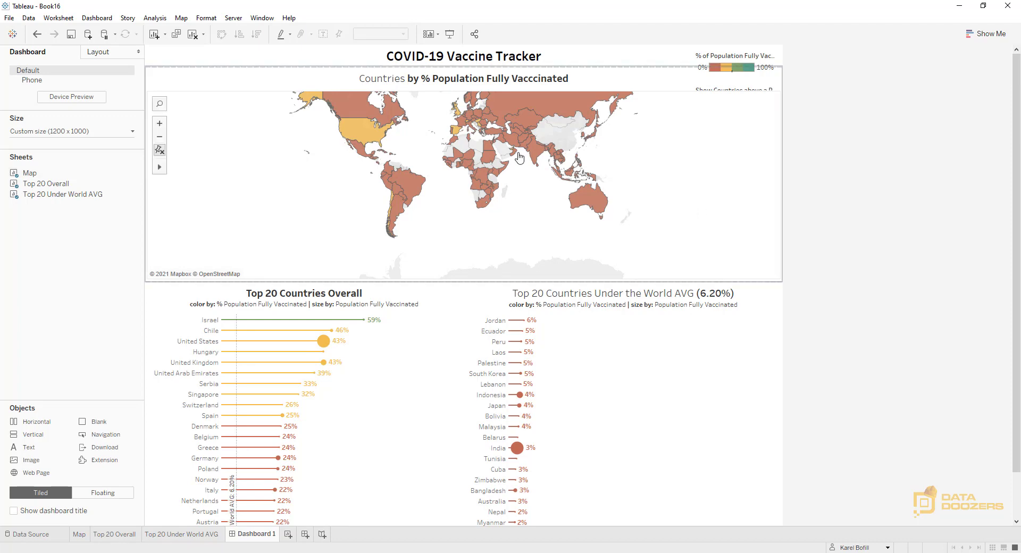
Make the vertical container holding the legends and the population parameter floating, and move it over the map's eastern part
left_click(99, 51)
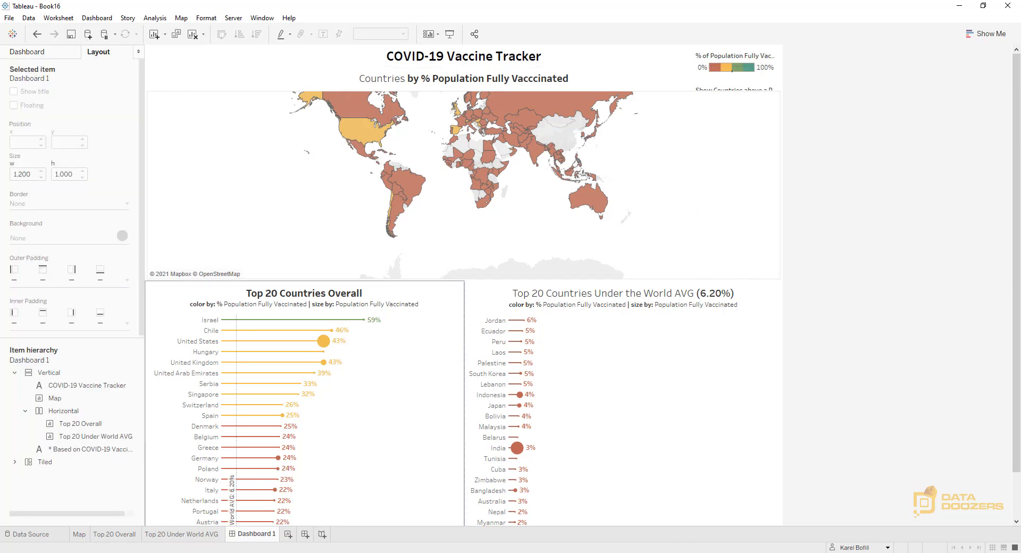
left_click(15, 461)
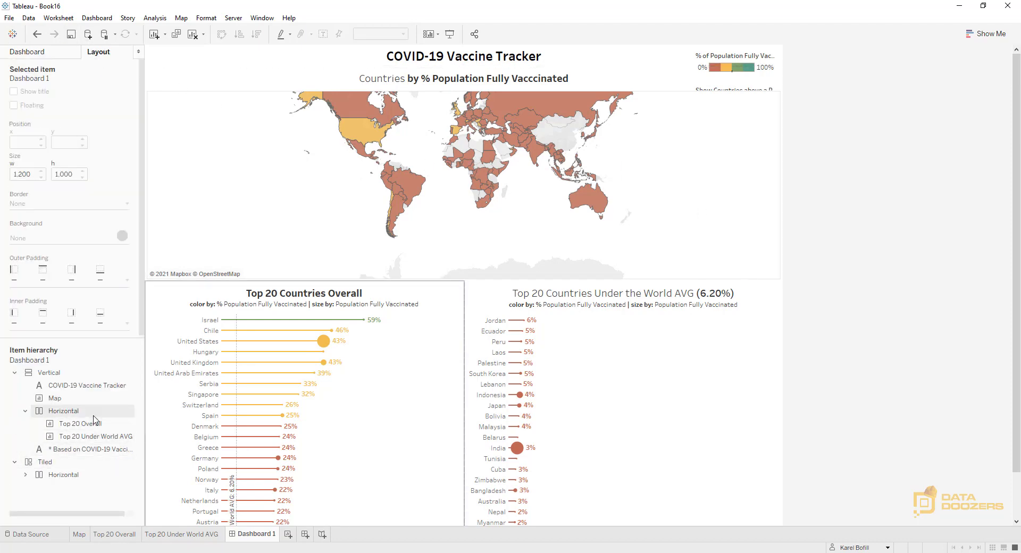
left_click(25, 475)
left_click(37, 503)
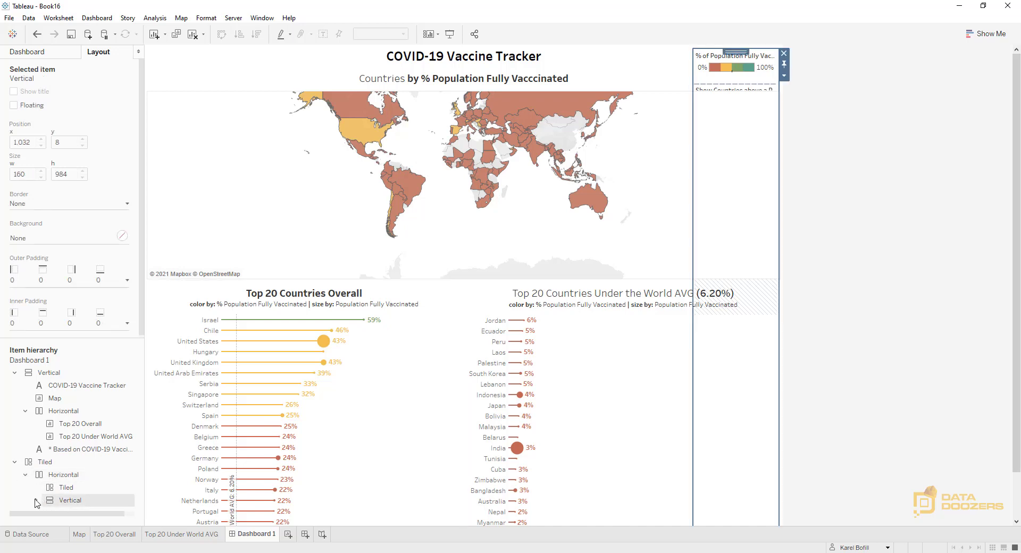
left_click(36, 500)
scroll(84, 478, "down", 2)
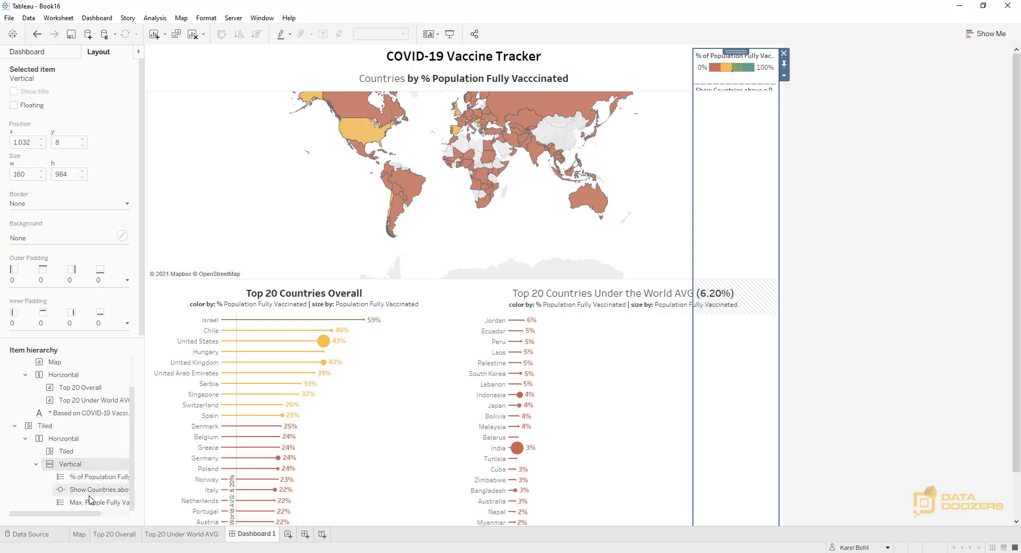
left_click(100, 482)
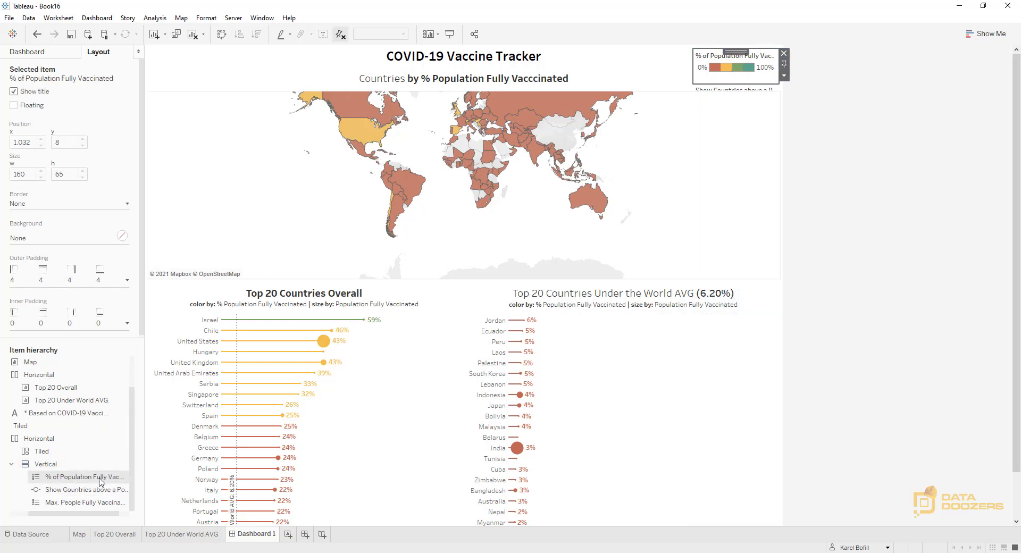
left_click(47, 464)
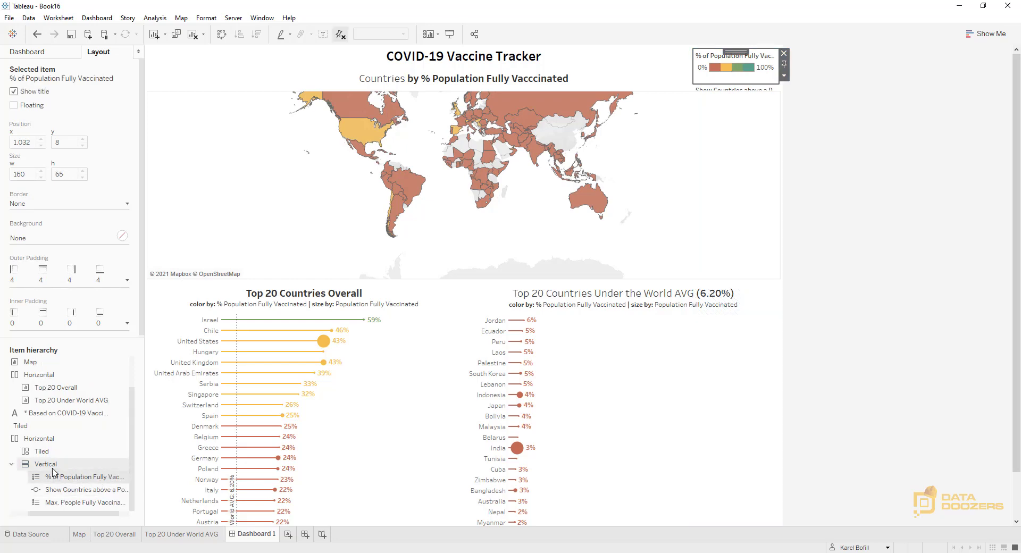
left_click(784, 76)
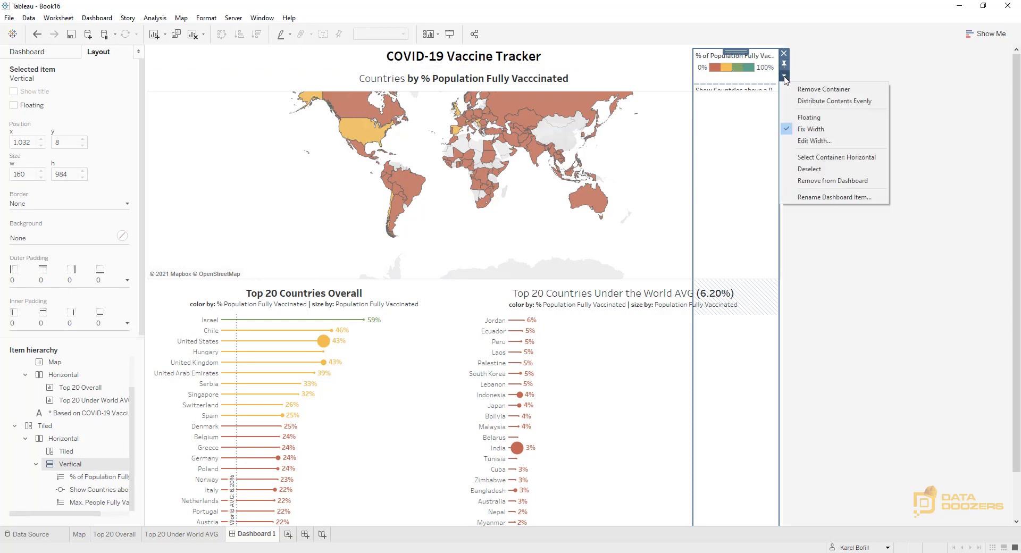
left_click(819, 117)
left_click_drag(724, 58, 617, 106)
Remove the leftover Tiled container and its nested containers from the dashboard
scroll(53, 474, "down", 2)
left_click(53, 475)
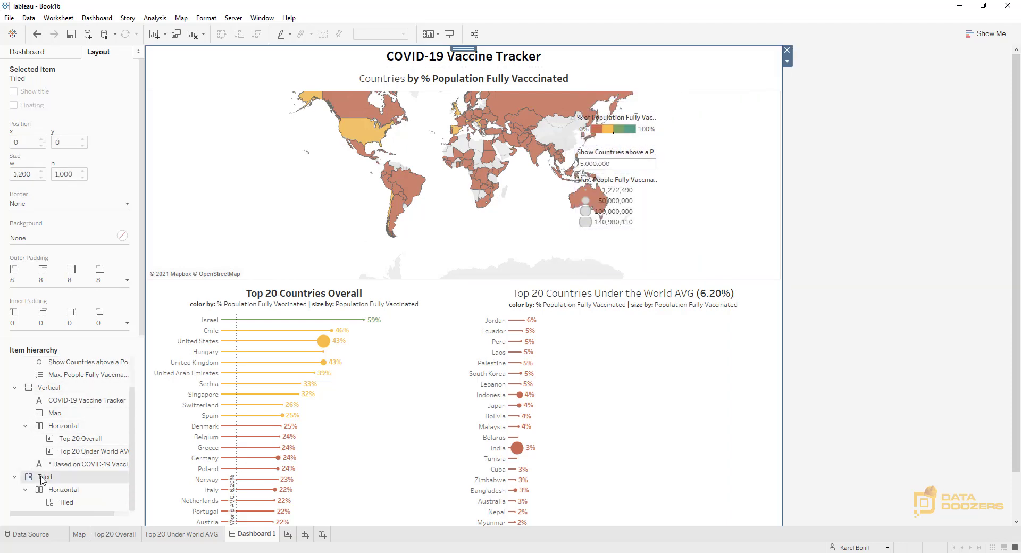
right_click(41, 477)
key("Escape")
right_click(34, 477)
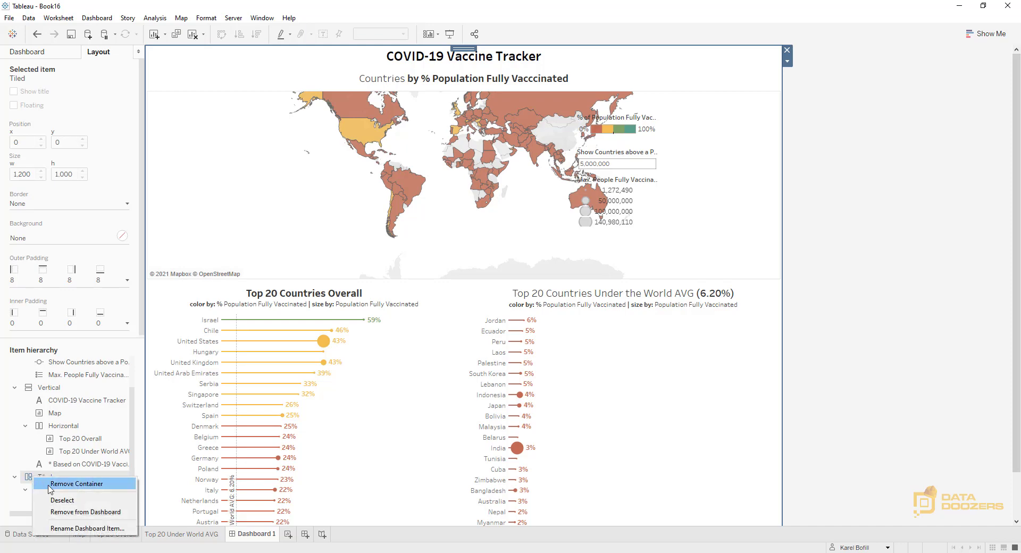
left_click(83, 512)
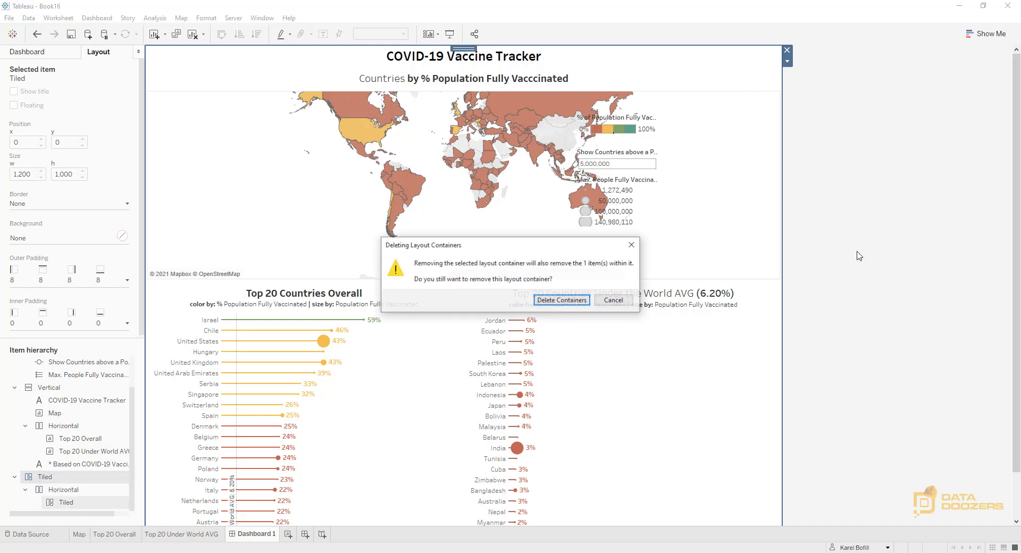
left_click(556, 301)
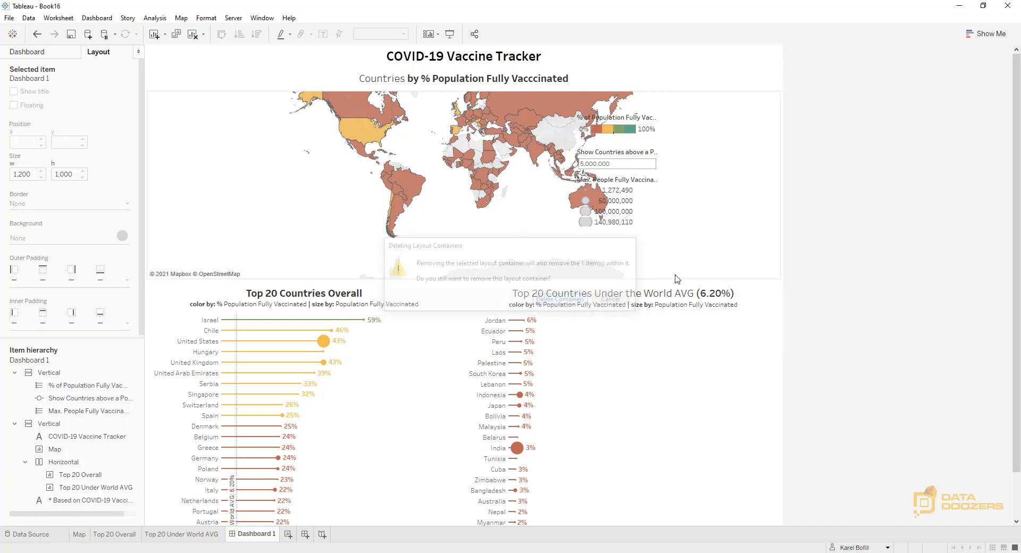
Remove the Max. People Fully Vaccinated legend, and float the % of Population Fully Vaccinated legend in the map's lower-right corner
left_click(655, 209)
left_click(666, 177)
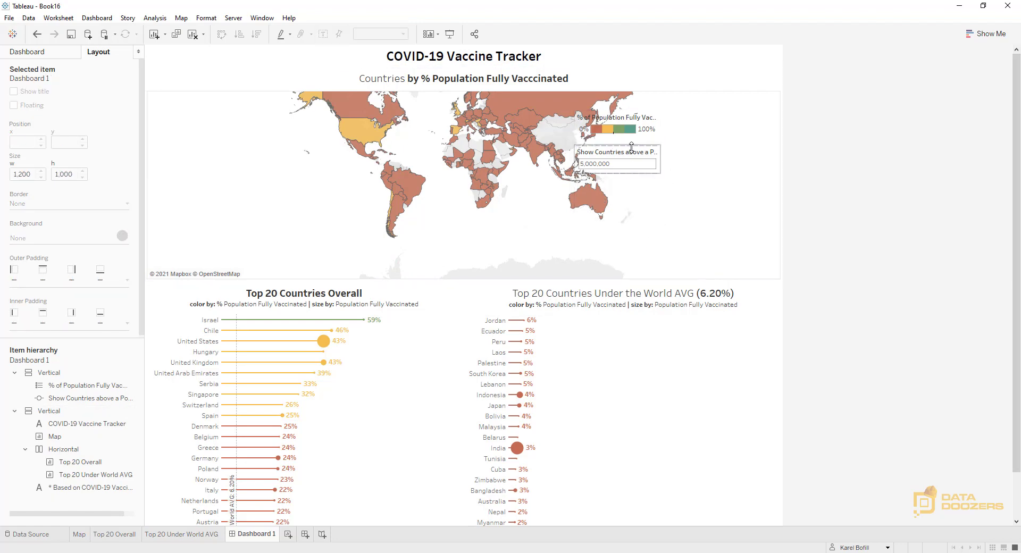
left_click(666, 137)
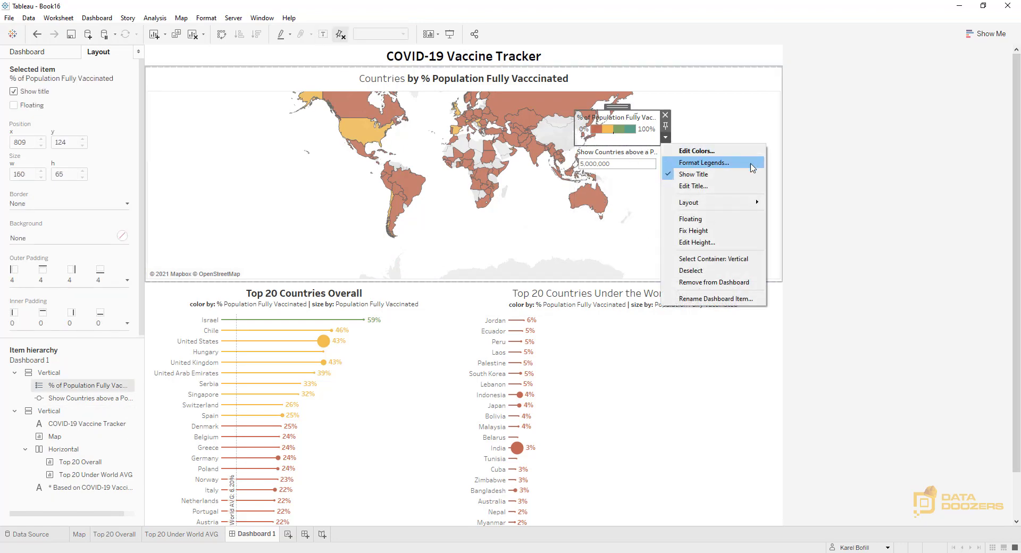
left_click(708, 218)
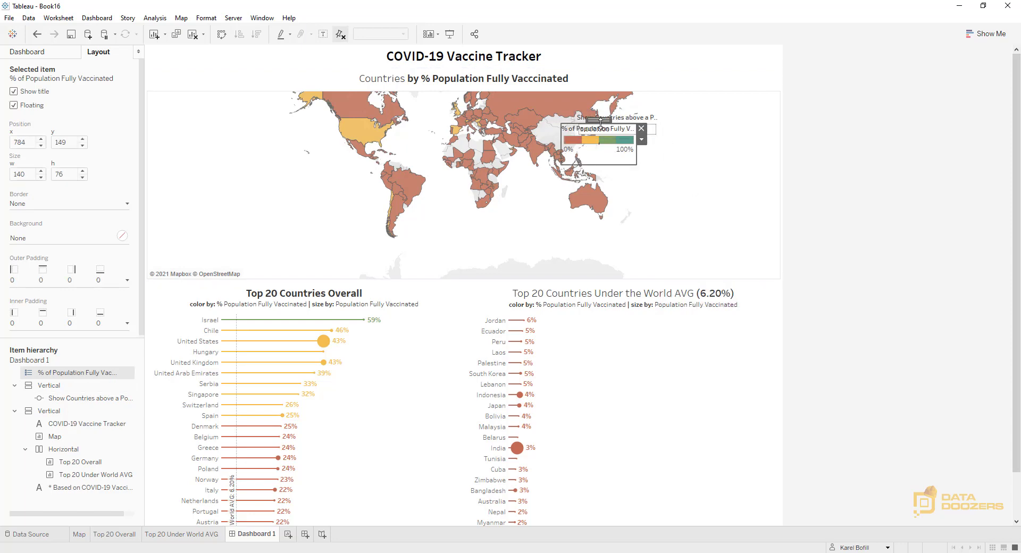
left_click_drag(601, 119, 716, 233)
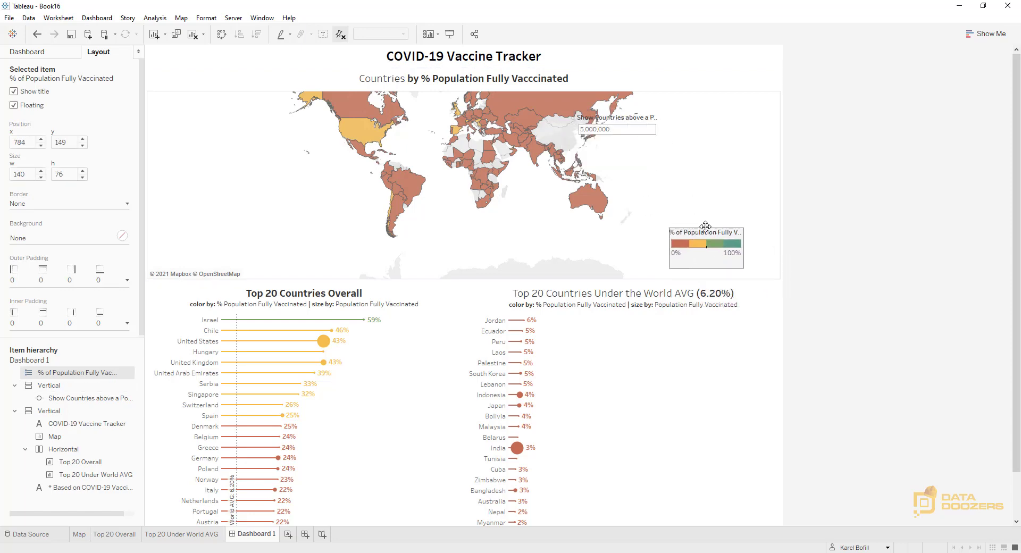
Resize the floating population parameter container to about 246 x 50 and move it beside the dashboard title at the upper right
left_click(644, 158)
left_click_drag(625, 270, 740, 139)
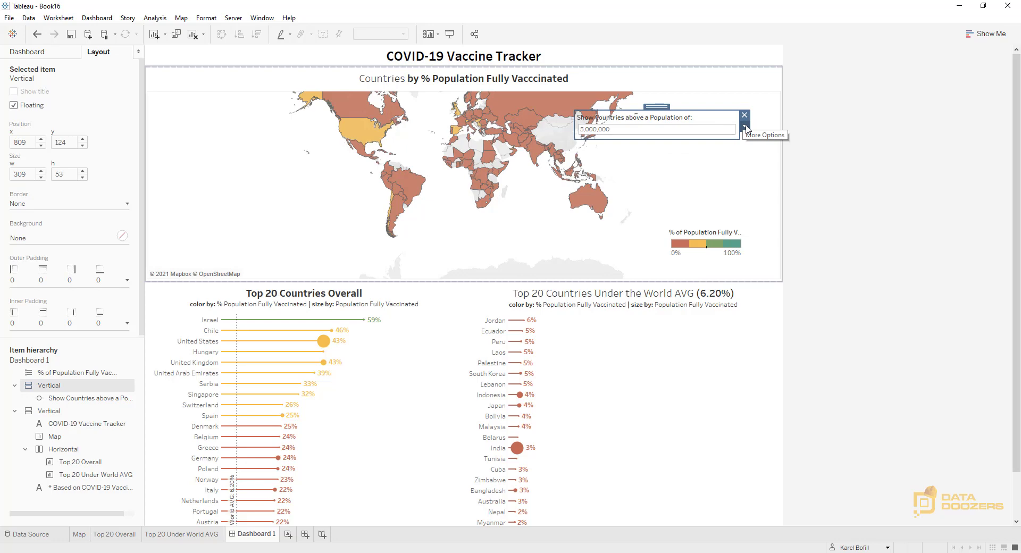
left_click_drag(738, 138, 705, 136)
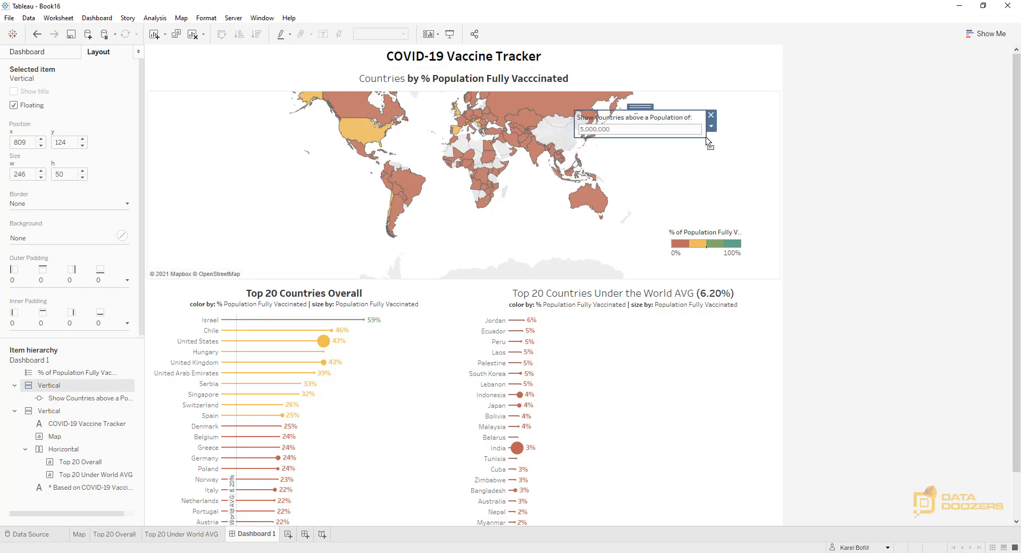
left_click_drag(647, 107, 703, 53)
left_click(809, 221)
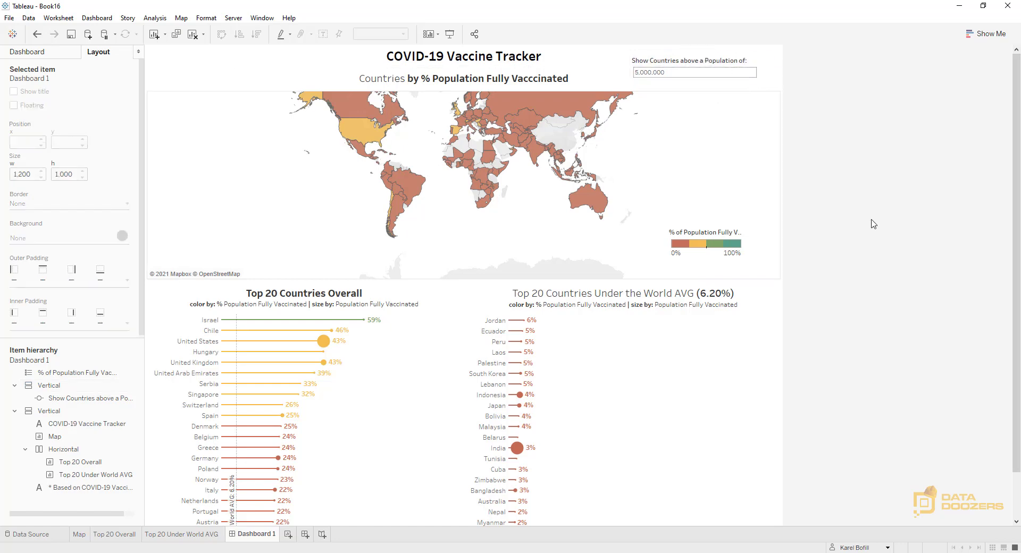
Set the map sheet's row divider and column divider borders to None
left_click(600, 181)
left_click(743, 233)
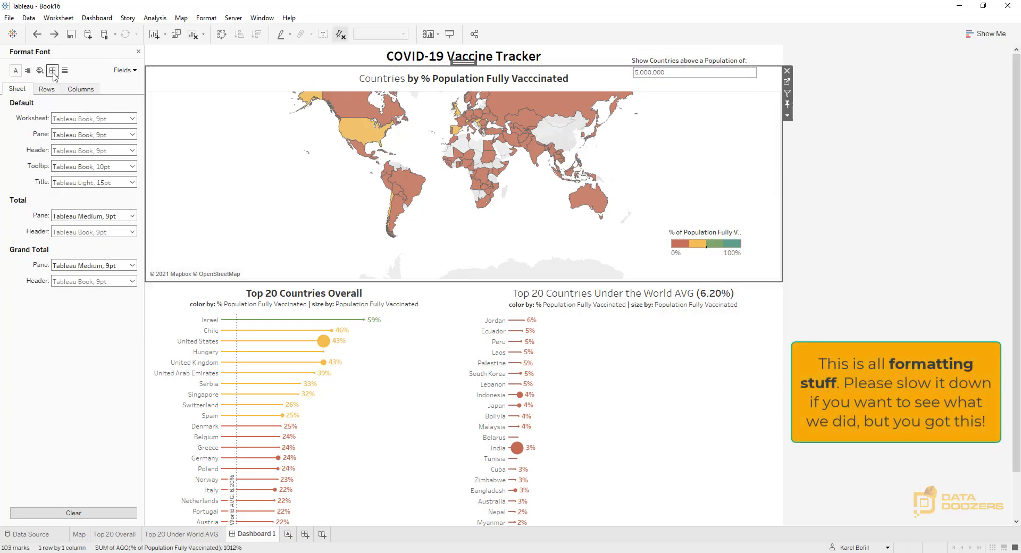
left_click(93, 282)
left_click(67, 297)
left_click(66, 299)
left_click(66, 313)
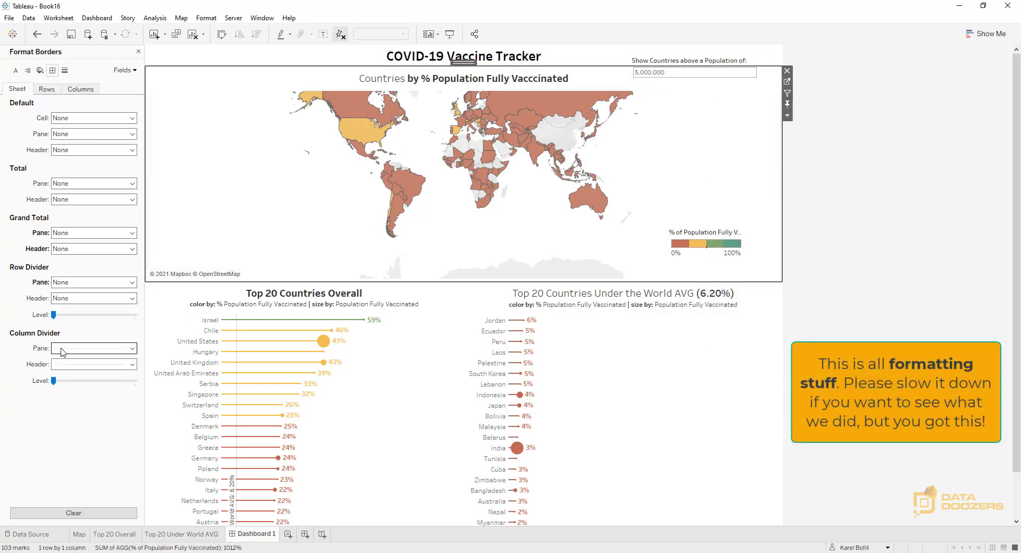
left_click(63, 349)
left_click(64, 363)
left_click(53, 89)
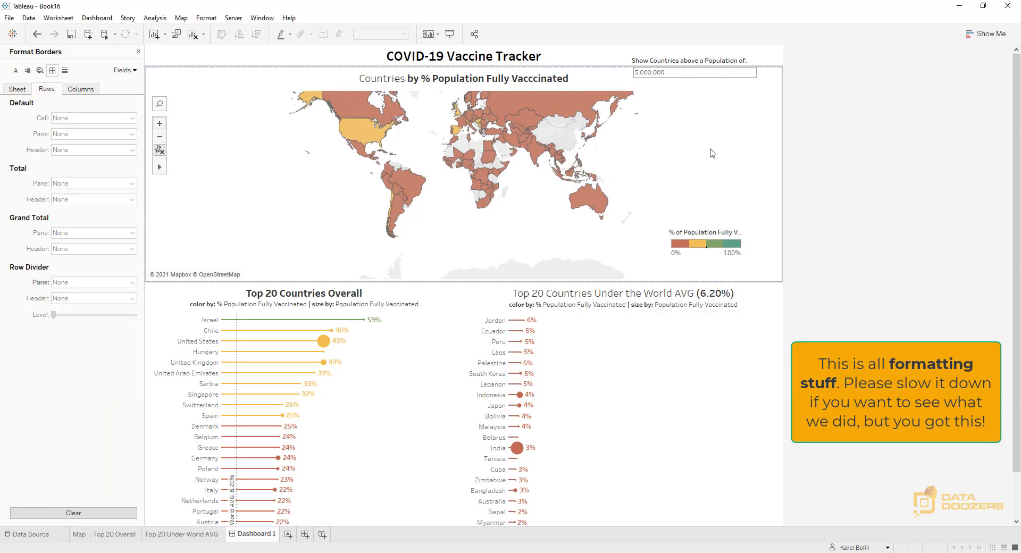
left_click(139, 51)
Set the map's outer padding to 0 on all sides
left_click(45, 274)
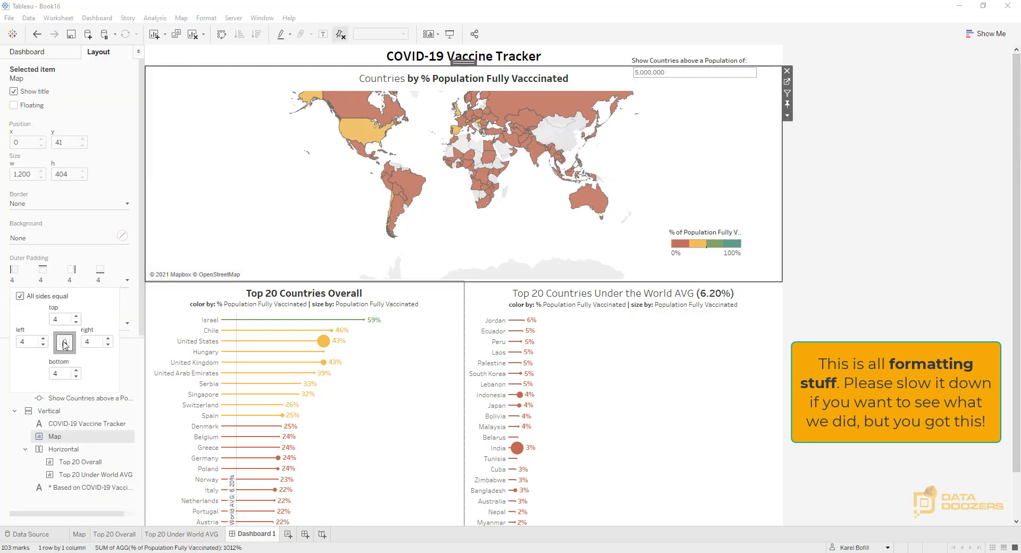
double_click(64, 321)
type("0")
left_click(127, 373)
left_click(129, 324)
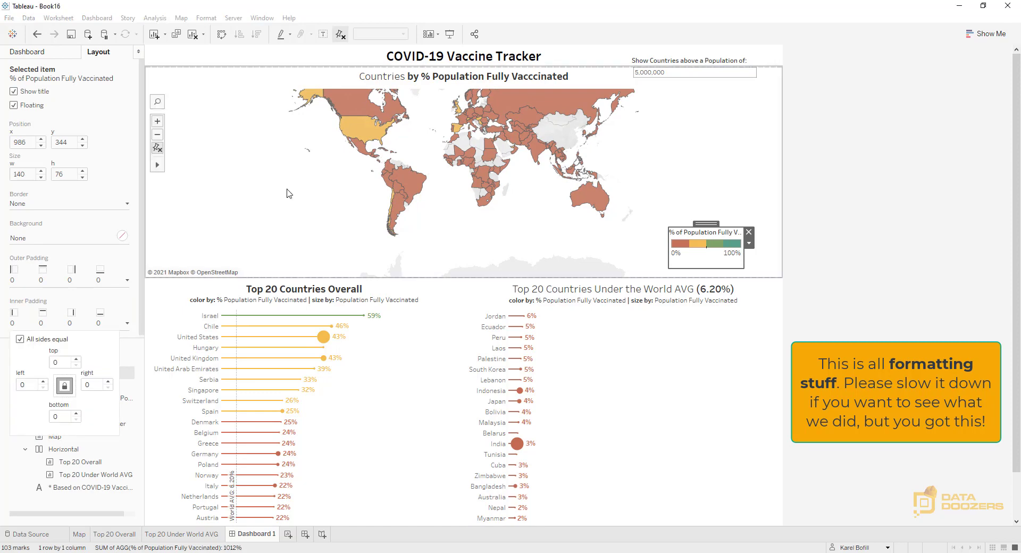
Set the map's inner padding to 32 on the left and right and 8 at the top and bottom
left_click(287, 191)
left_click(128, 324)
left_click_drag(64, 364, 35, 367)
type("32")
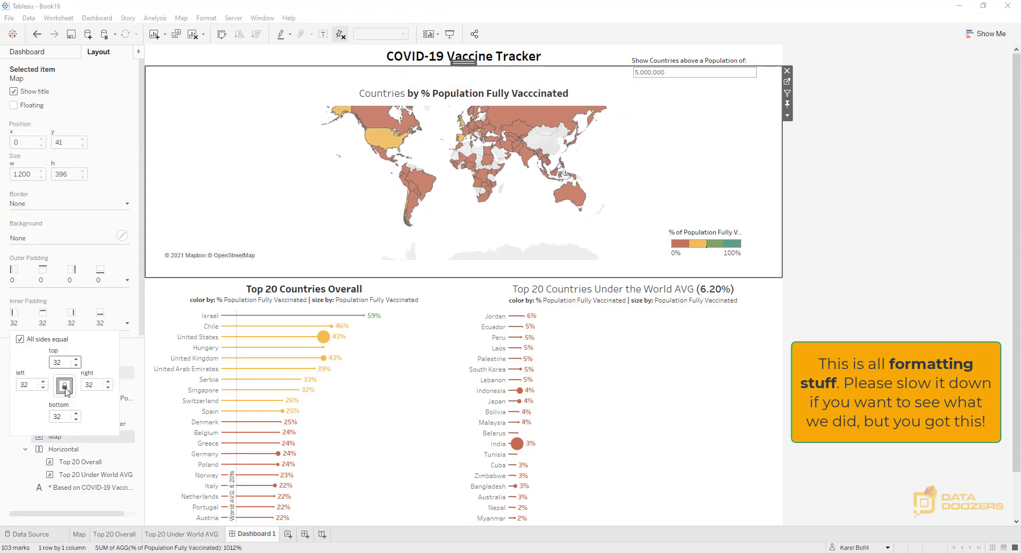
left_click(64, 387)
double_click(59, 362)
type("8")
double_click(58, 417)
type("8")
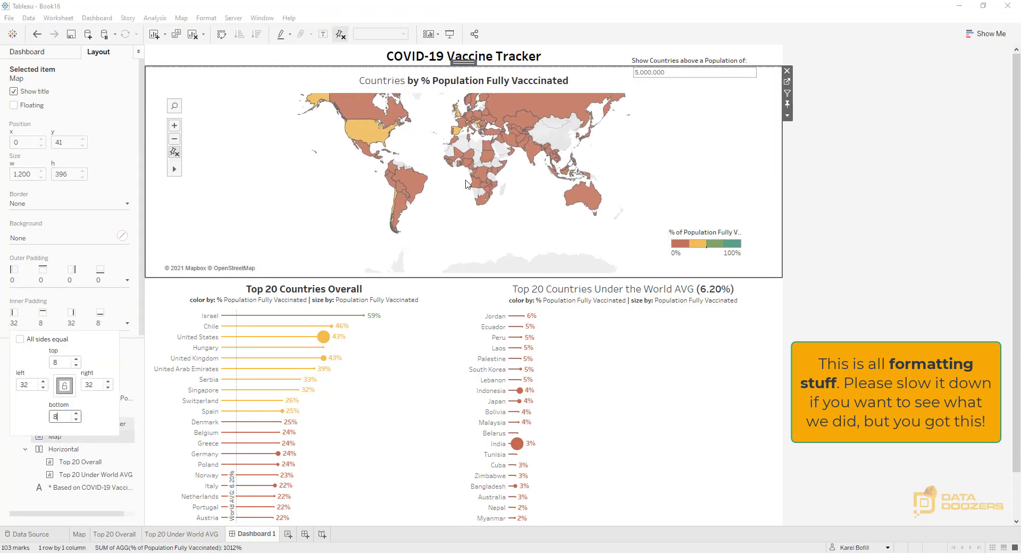
left_click(904, 161)
Give the Top 20 Overall sheet a light gray background and a solid black border of the second-thinnest weight
scroll(887, 213, "down", 2)
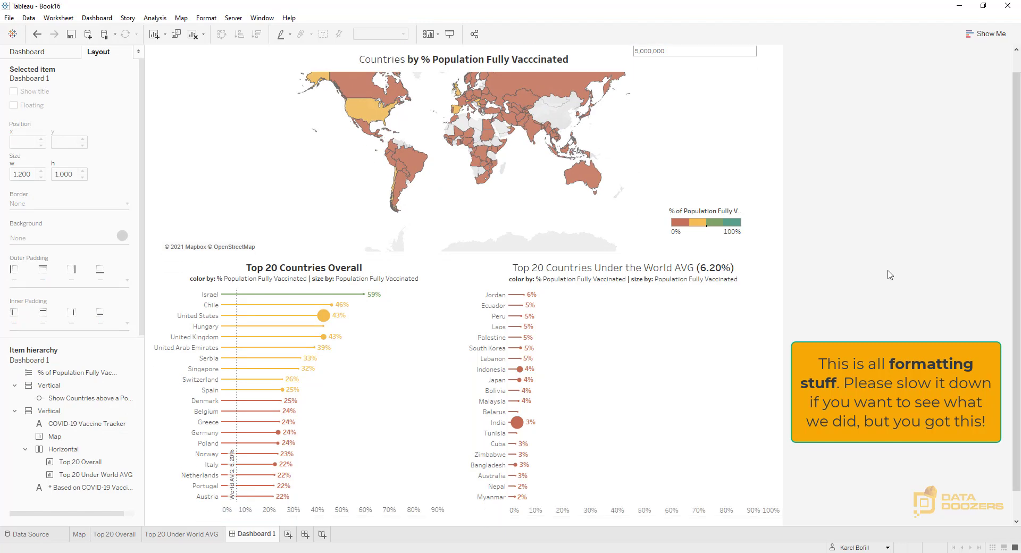
left_click(413, 338)
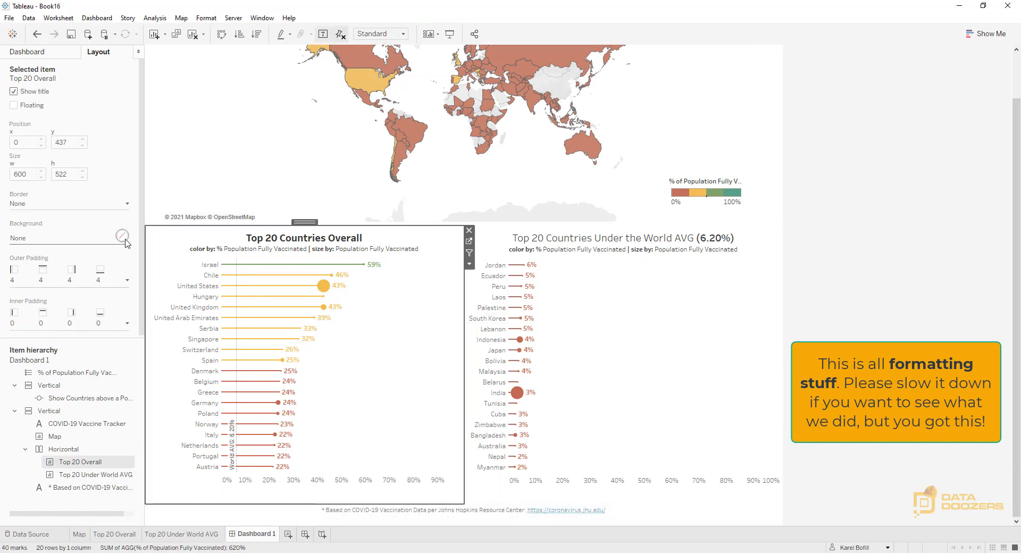
left_click(122, 235)
left_click(127, 204)
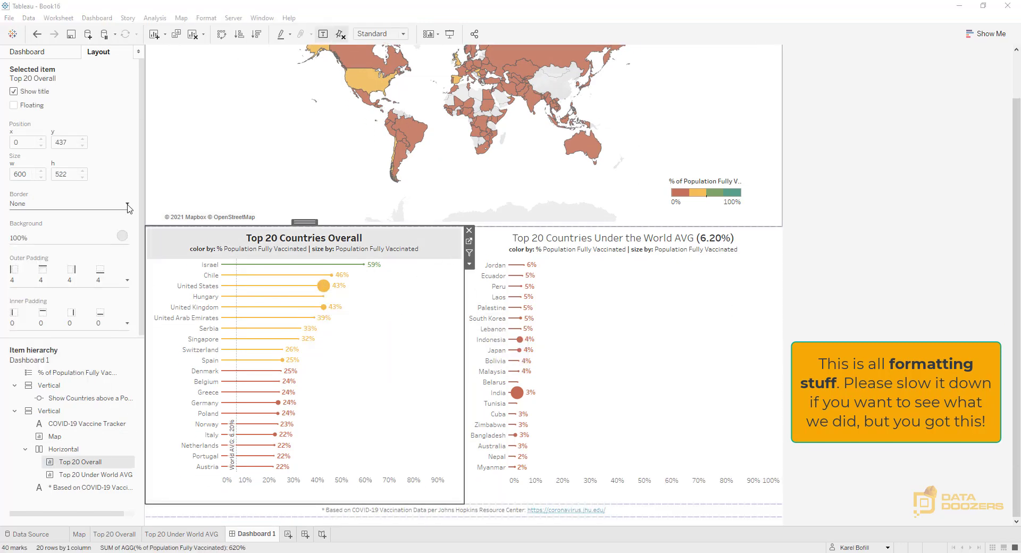
left_click(56, 237)
left_click(39, 290)
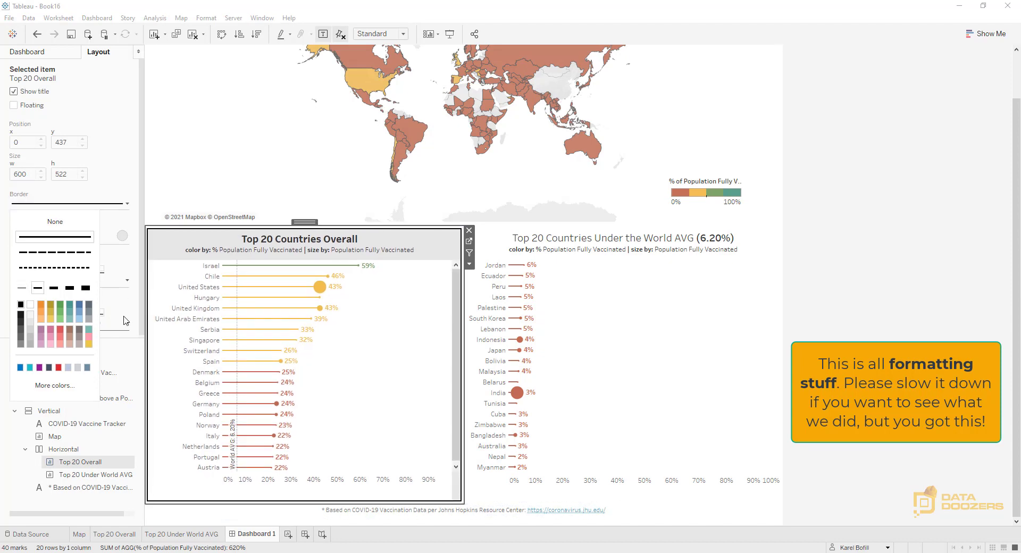
Set the Top 20 Overall sheet's outer padding to 0 on all sides
left_click(127, 280)
left_click_drag(63, 319, 51, 320)
type("0")
Set the Top 20 Overall sheet's inner padding to 32 on the left and right and 8 at the top and bottom
left_click(127, 324)
mouse_move(60, 362)
left_mouse_down()
mouse_move(31, 369)
mouse_move(53, 365)
left_mouse_up()
type("32")
left_click(65, 387)
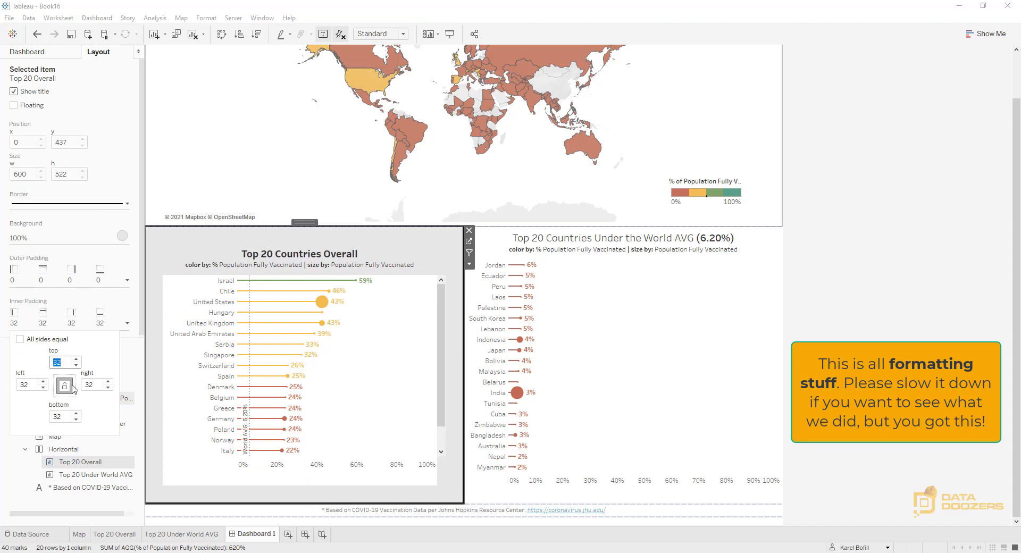
type("8")
left_click_drag(63, 417, 52, 418)
type("8")
Set the worksheet shading of the Top 20 Overall chart to None
right_click(377, 335)
left_click(399, 368)
left_click(40, 70)
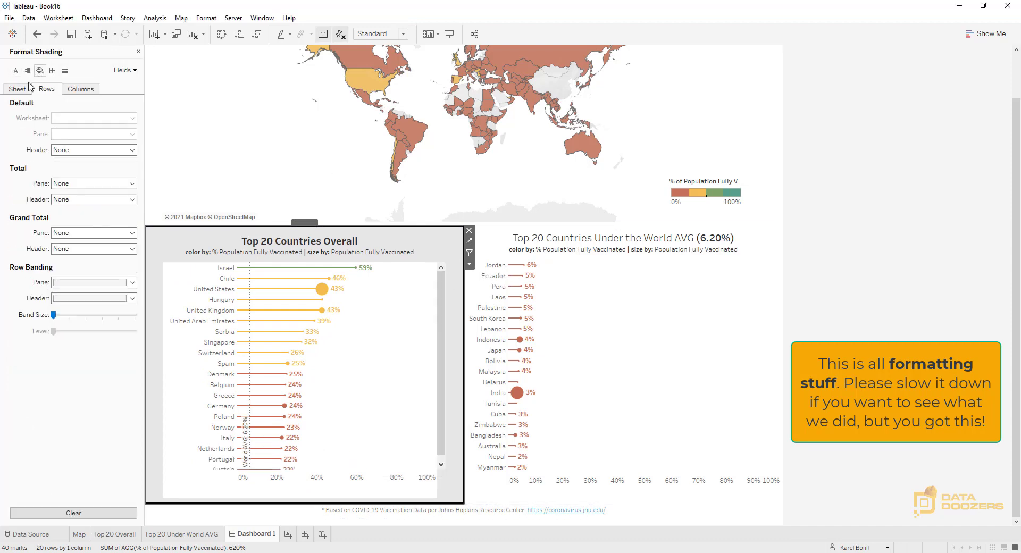
left_click(23, 88)
left_click(81, 118)
left_click(79, 133)
right_click(416, 283)
left_click(139, 52)
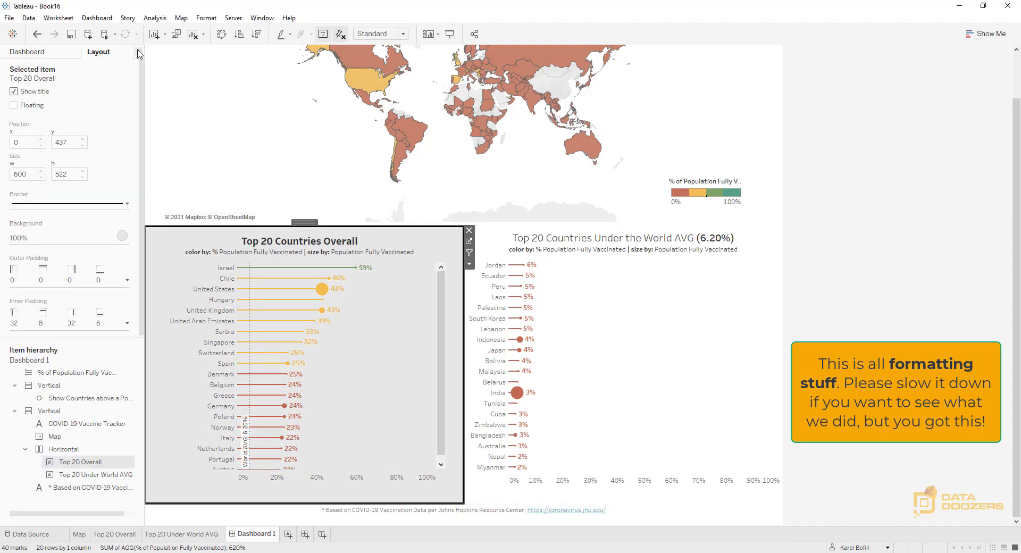
Lighten the gray background of the Top 20 Overall sheet's dashboard item
left_click(121, 235)
left_click(33, 278)
left_click(897, 248)
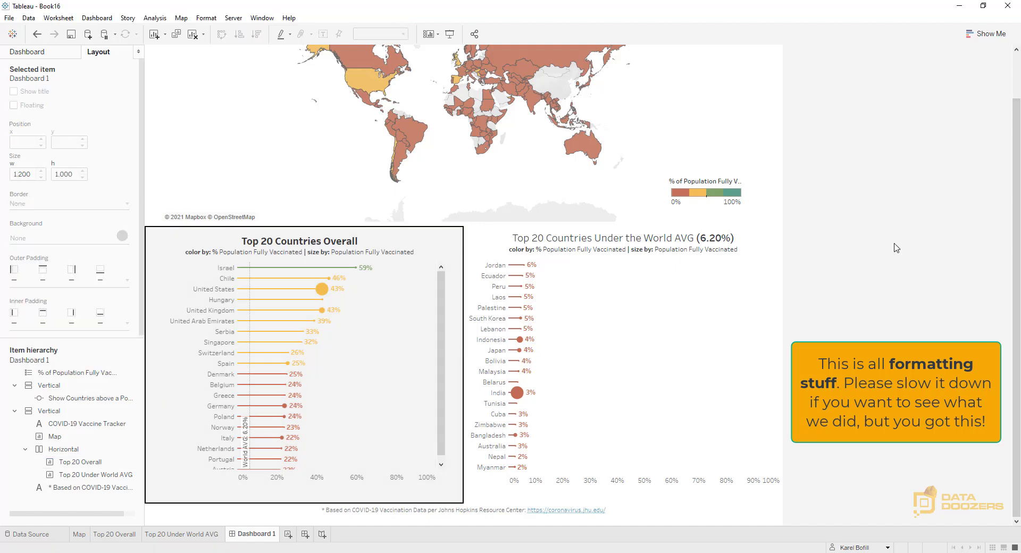
Set the Top 20 Under World AVG sheet's outer padding to 0 on all sides
left_click(496, 252)
left_click(127, 280)
left_click_drag(63, 320, 43, 321)
type("0")
Set the Top 20 Under World AVG sheet's inner padding to 32 on the left and right and 8 at the top and bottom
left_click(127, 324)
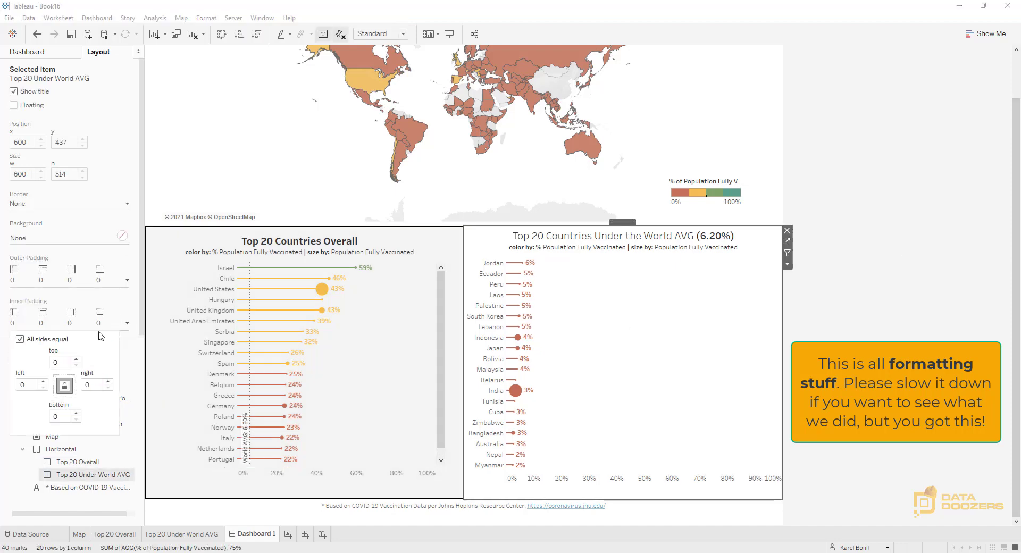
type("32")
left_click_drag(63, 363, 37, 367)
left_click(21, 340)
type("8")
left_click_drag(63, 417, 41, 419)
type("8")
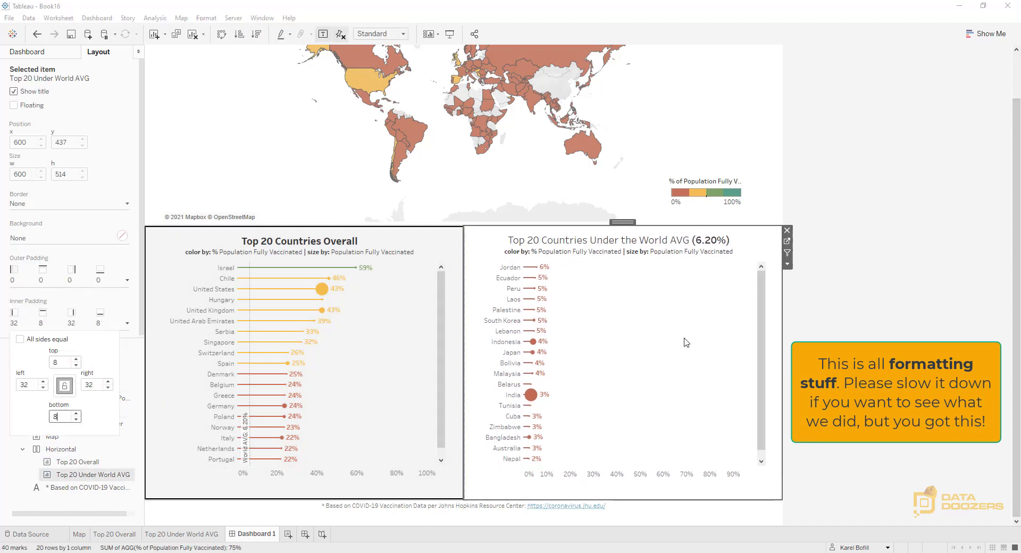
Fit both the Top 20 Under World AVG and Top 20 Overall charts to Entire View
left_click(835, 250)
left_click(381, 34)
left_click(379, 71)
left_click(421, 293)
left_click(380, 34)
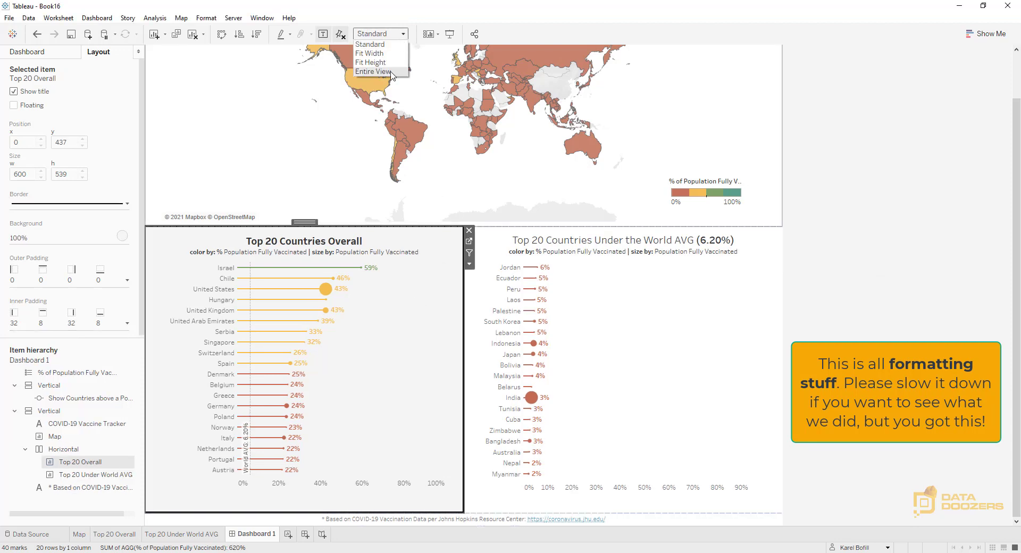
left_click(380, 71)
Reposition the floating population parameter beside the dashboard title, at about x 904, y 9
left_click(846, 170)
left_click(562, 76)
left_click(837, 146)
scroll(831, 206, "up", 2)
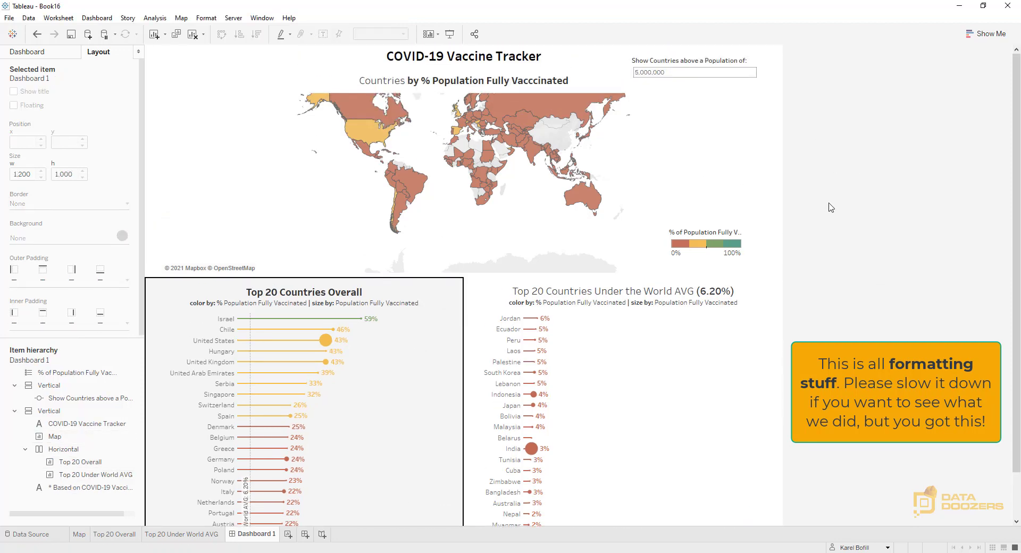
left_click(758, 74)
mouse_move(695, 52)
left_mouse_down()
mouse_move(816, 91)
mouse_move(667, 54)
mouse_move(686, 58)
left_mouse_up()
left_click(876, 212)
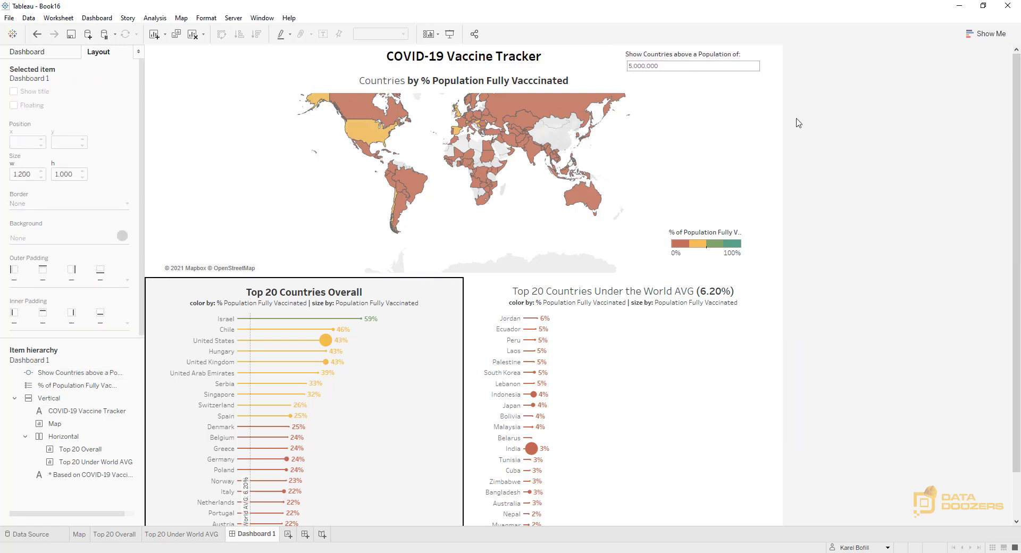
Set the "Show Countries above a Population of" parameter to 1,000,000
left_click(662, 66)
left_click_drag(671, 66, 622, 68)
type("1")
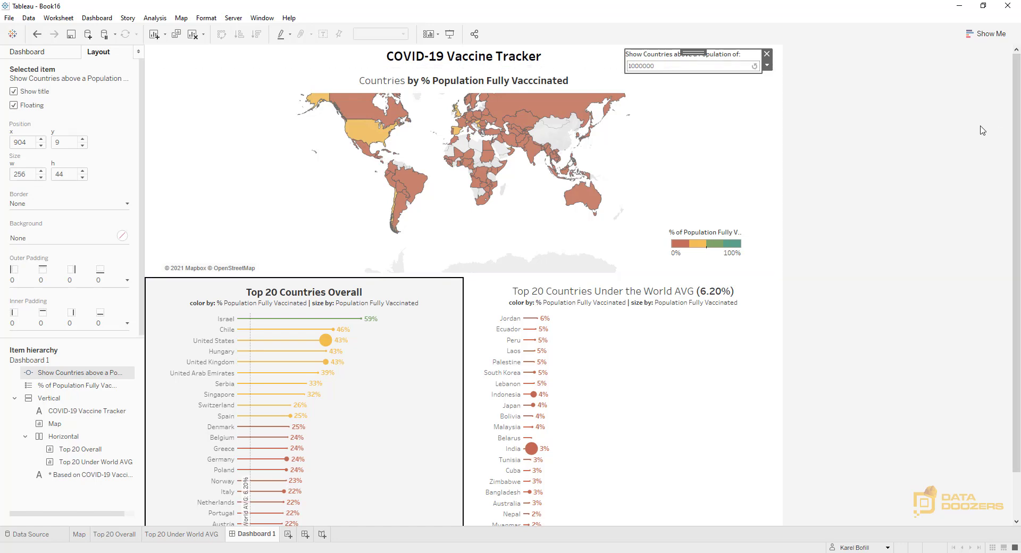
key("Return")
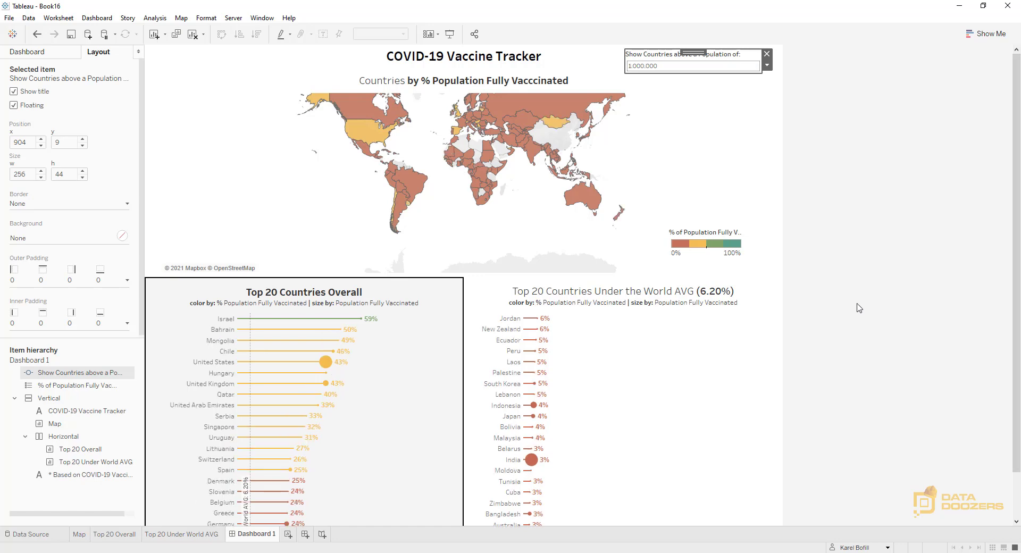
Set the "Show Countries above a Population of" parameter back to 5,000,000
left_click(685, 67)
key("Left")
key("BackSpace")
type("5")
key("Return")
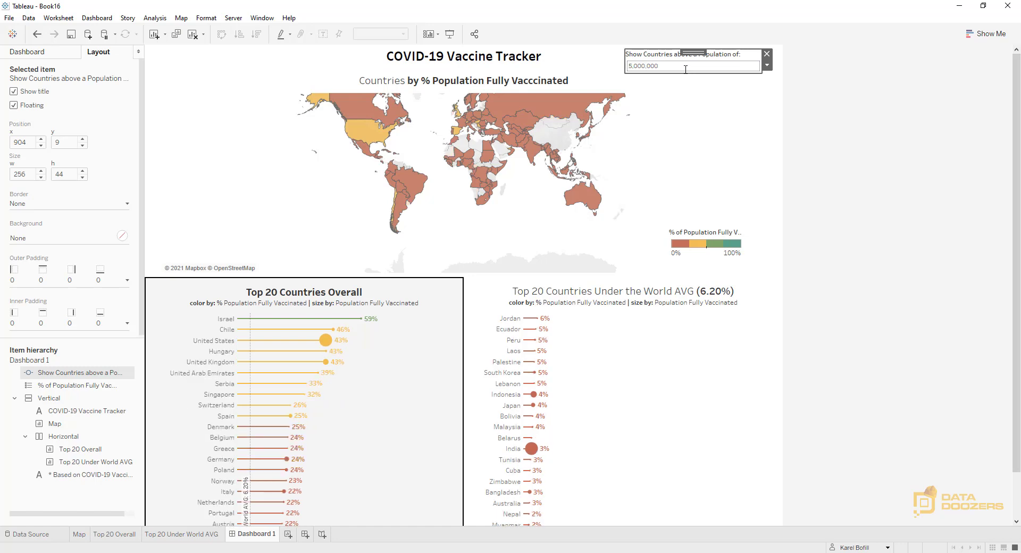
Review the whole dashboard in presentation mode, checking the map and both charts, and return to editing
left_click(927, 165)
left_click(450, 35)
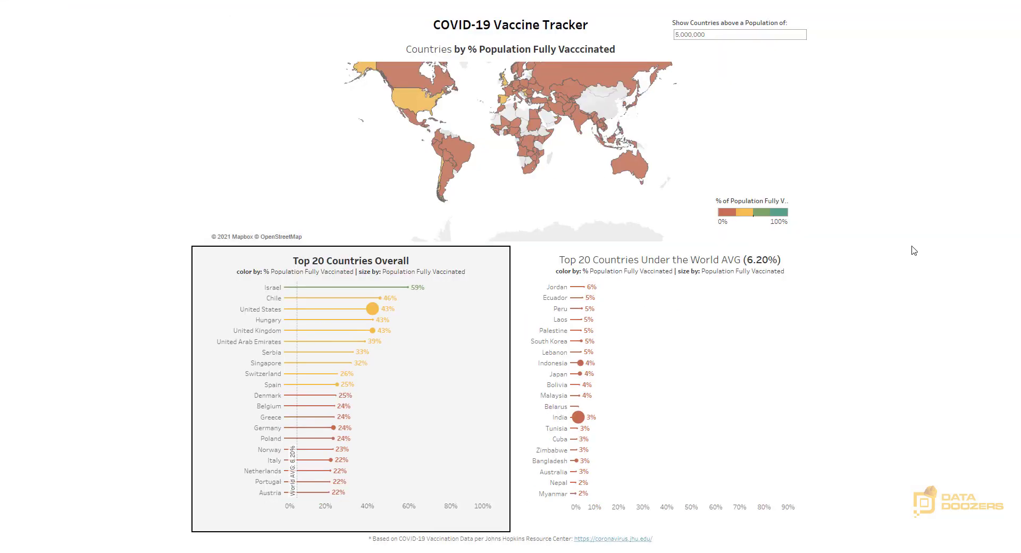
key("Escape")
Reset the zoom of the dashboard map and present the dashboard full screen
left_click(655, 137)
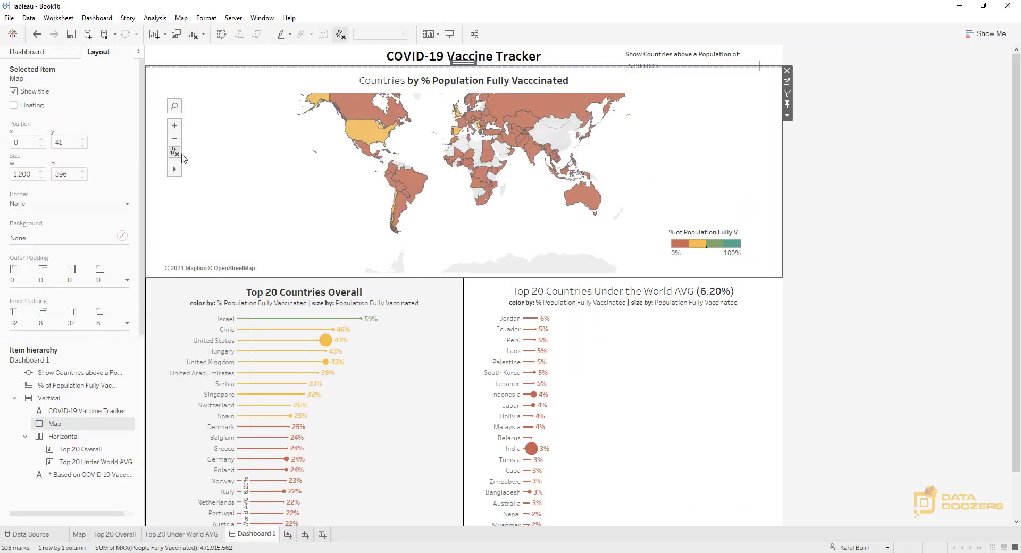
left_click(175, 153)
left_click(916, 184)
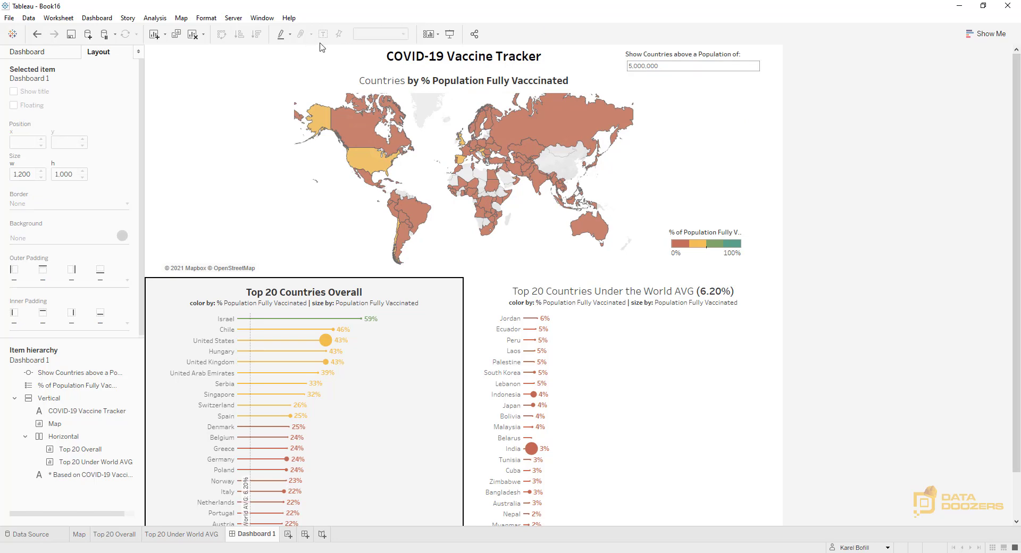
left_click(449, 34)
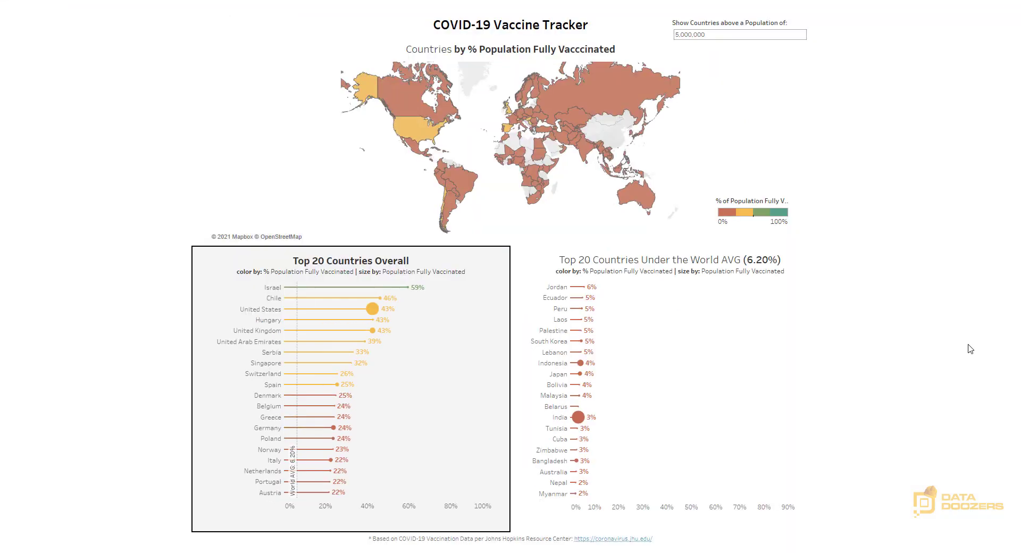